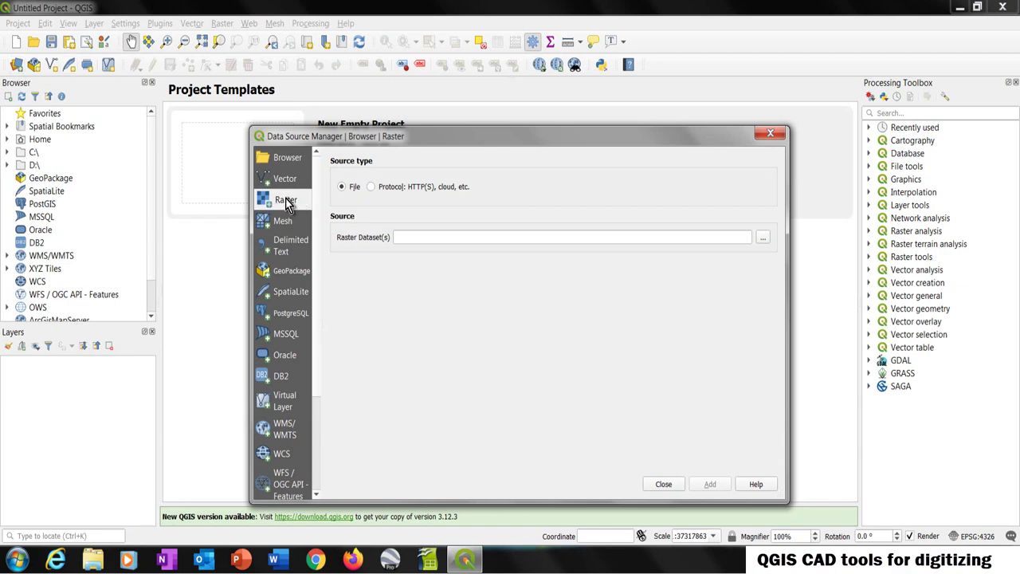
Add the IMAGE.tif raster from the GAS STATION folder to the project
left_click(762, 238)
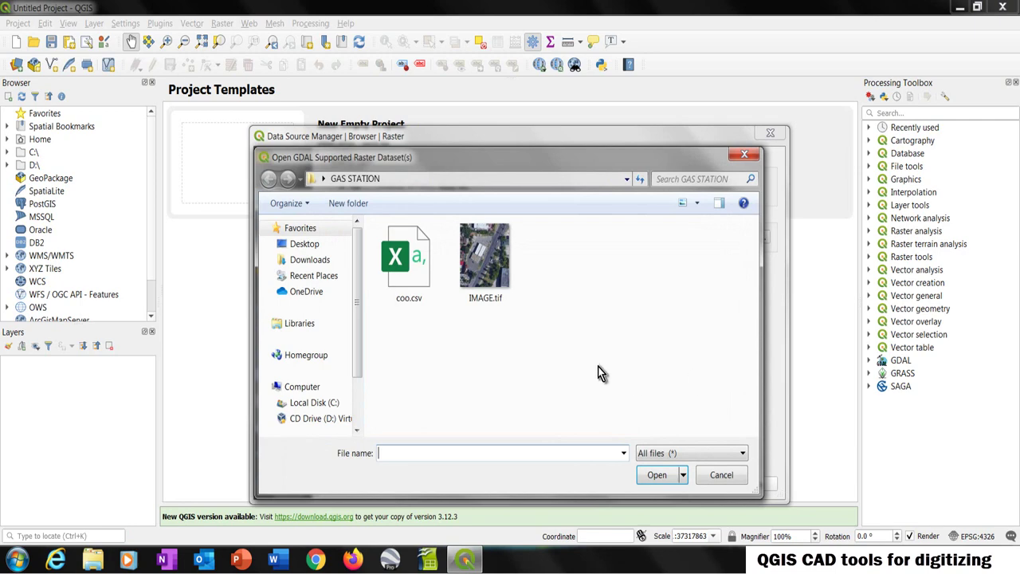
left_click(502, 255)
left_click(656, 477)
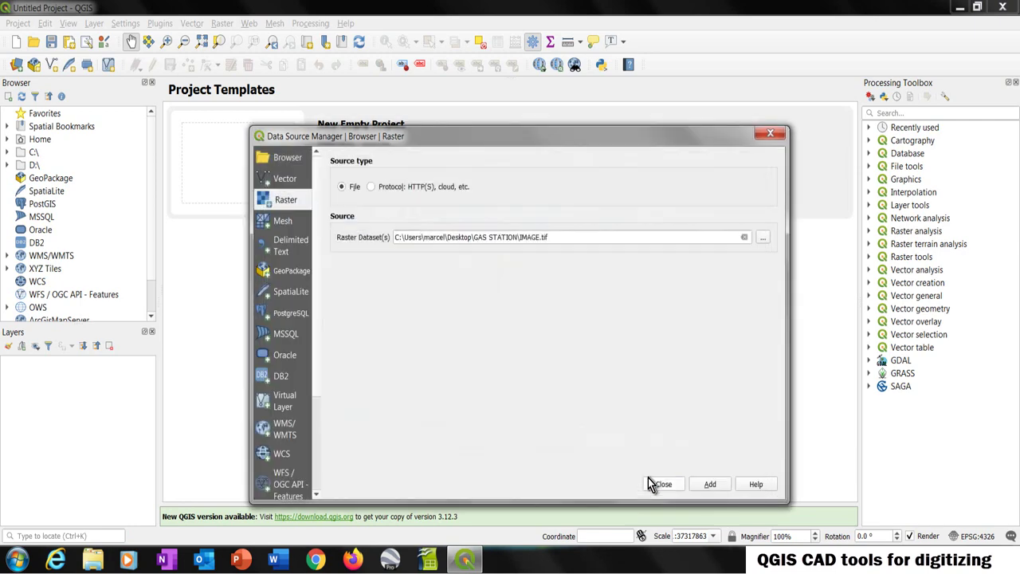
left_click(710, 484)
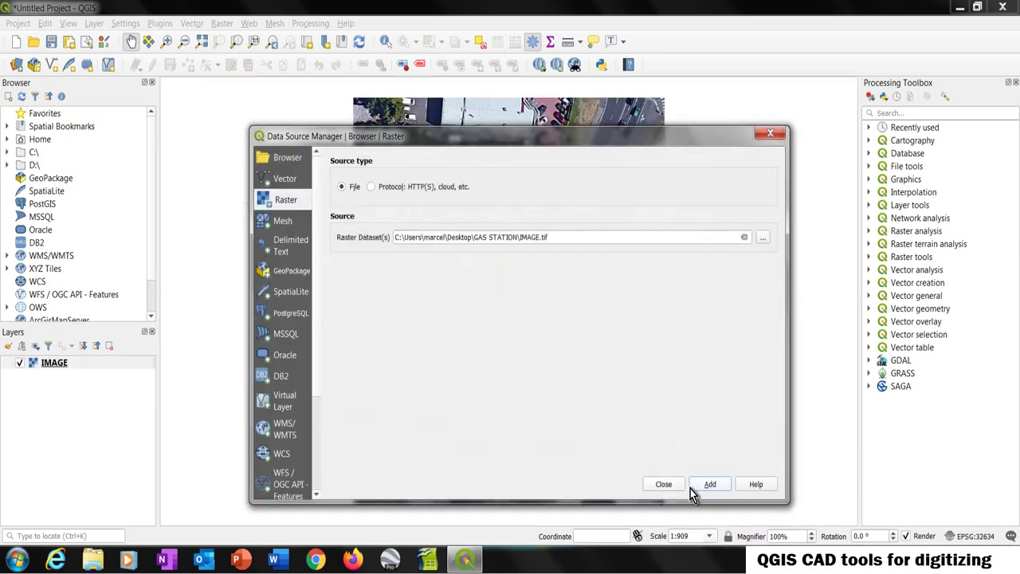
left_click(666, 484)
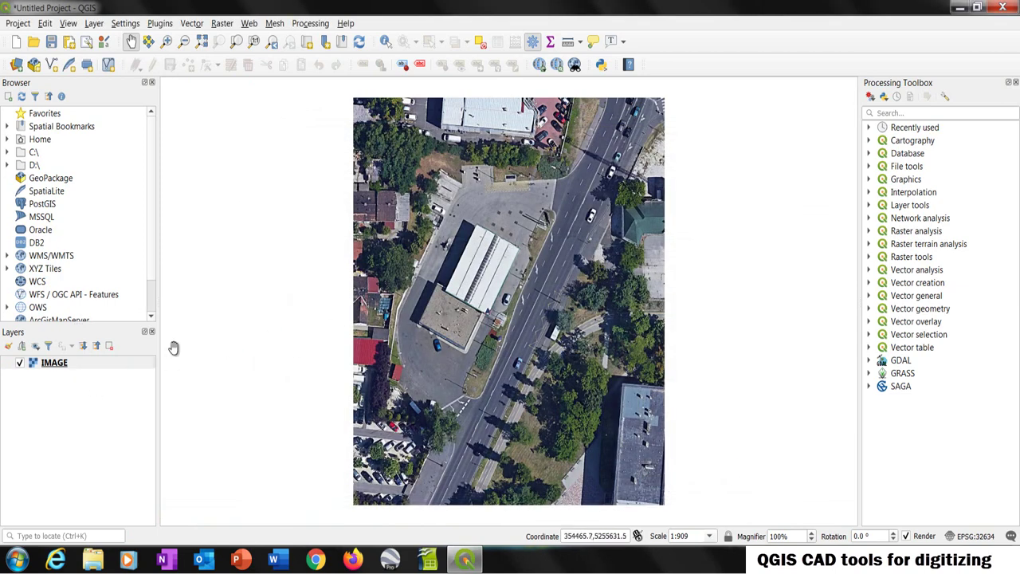
Review the IMAGE layer's source information, including its CRS, extent and dimensions, and examine the gas station imagery at several scales
right_click(51, 368)
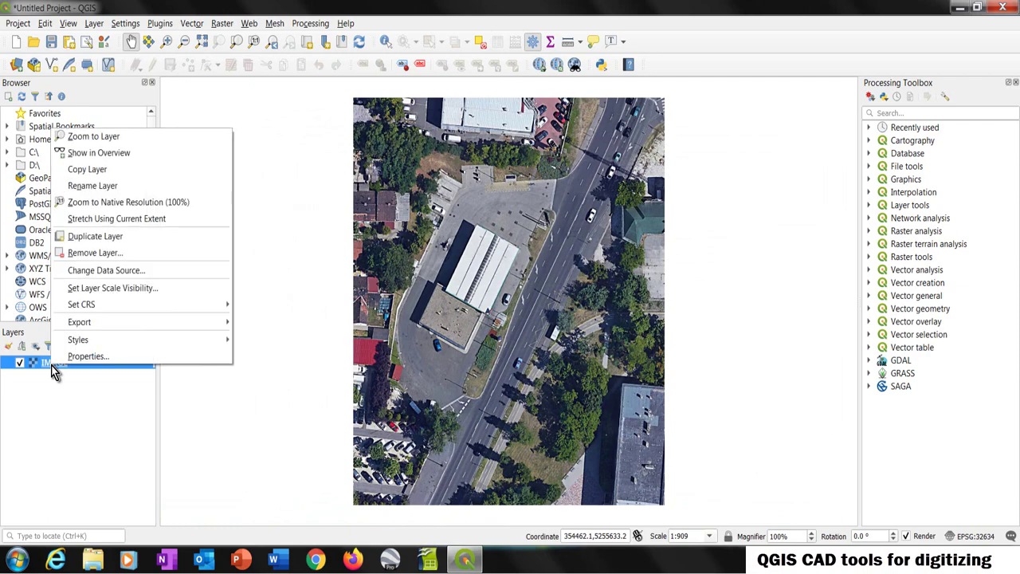
left_click(74, 359)
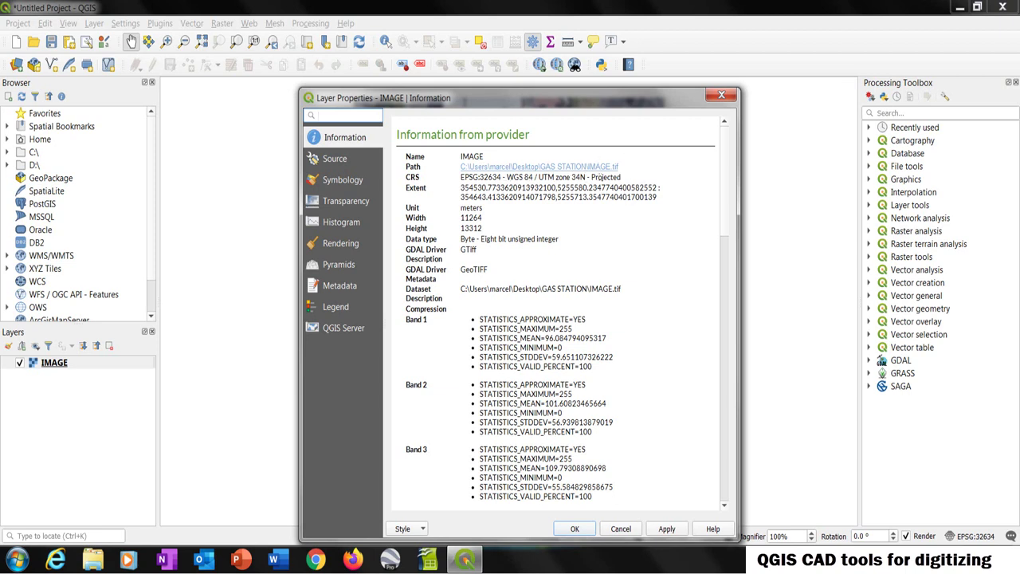
left_click(573, 530)
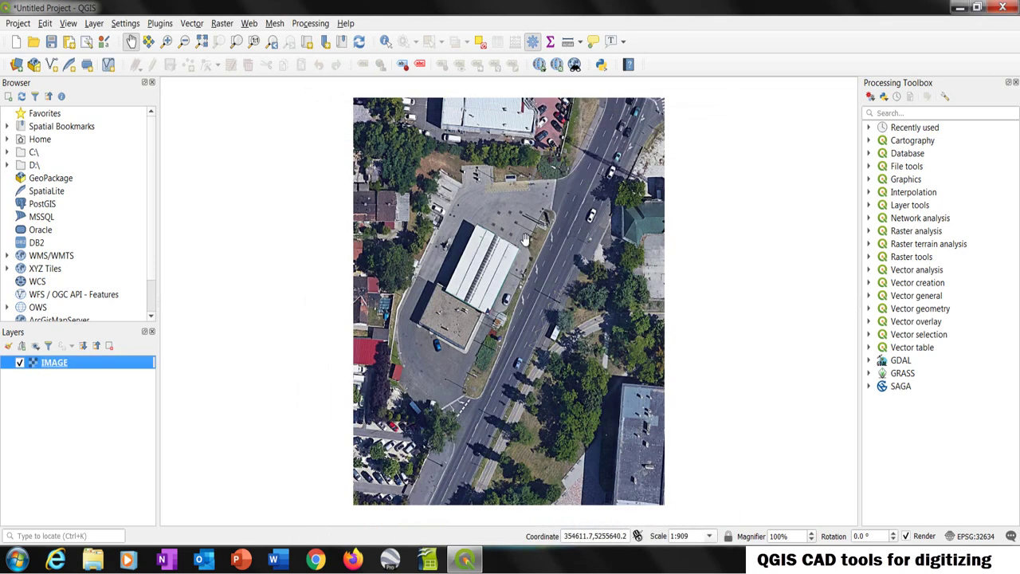
scroll(486, 220, "up", 3)
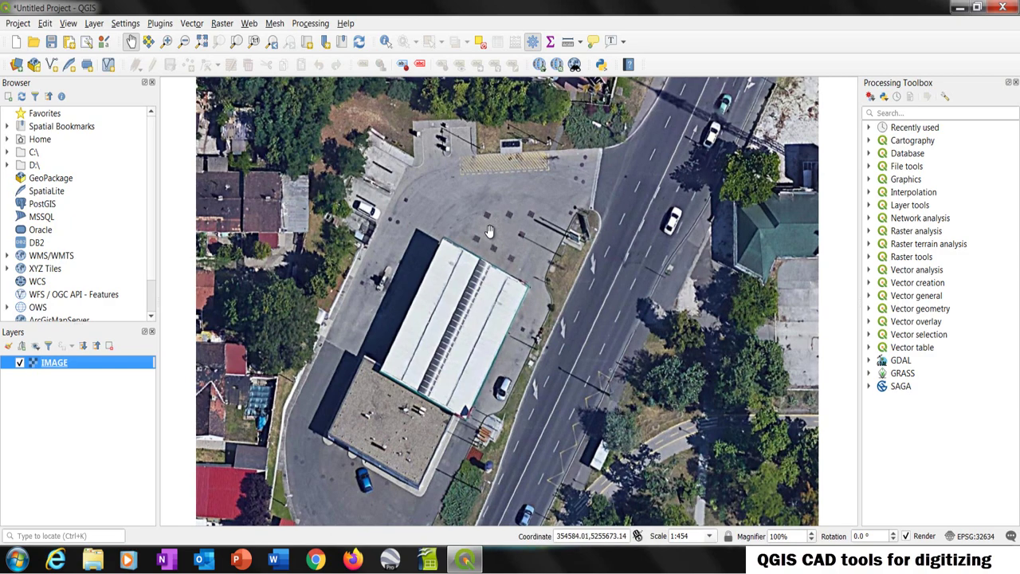
scroll(449, 253, "down", 2)
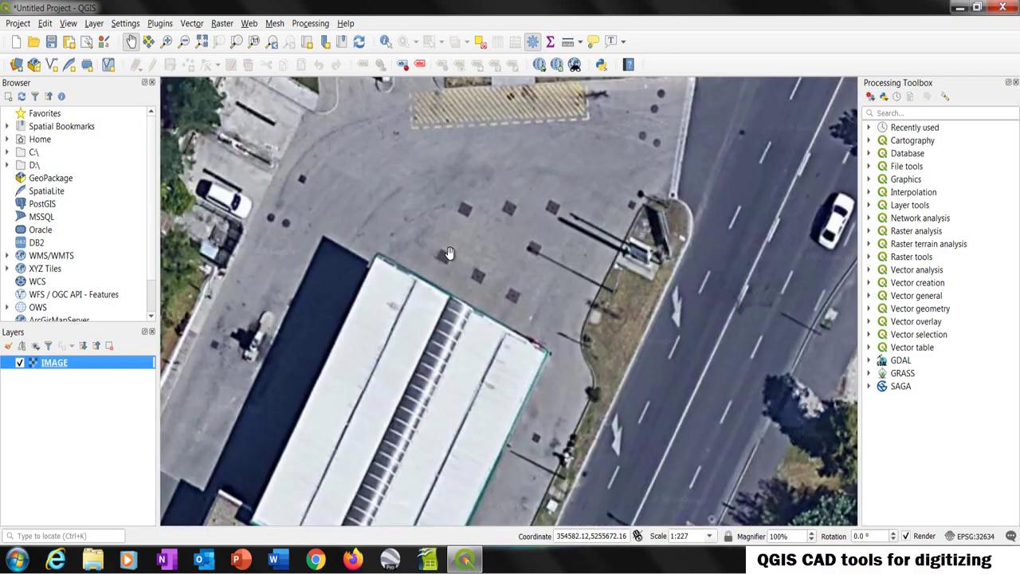
scroll(449, 252, "down", 1)
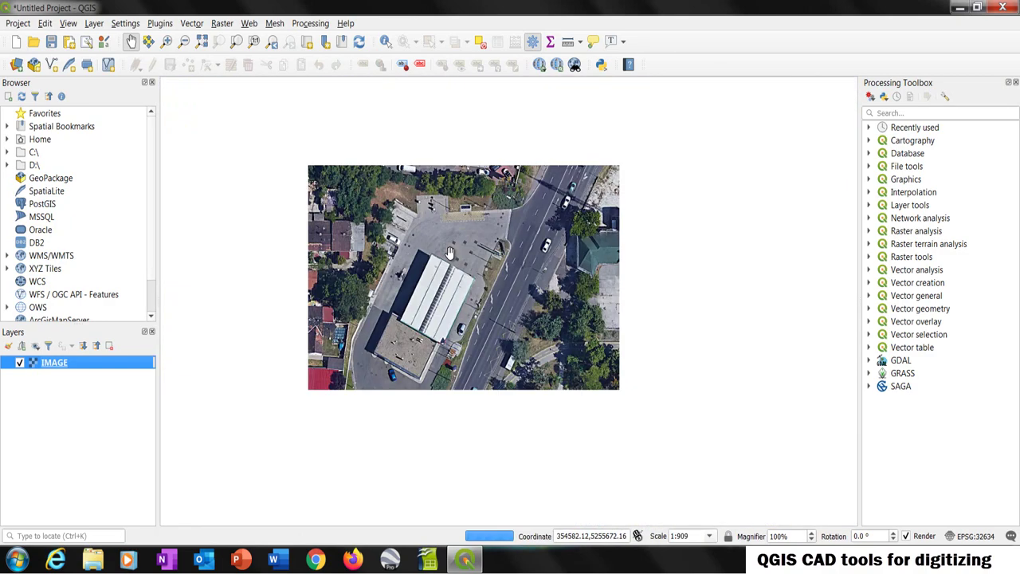
scroll(449, 253, "down", 1)
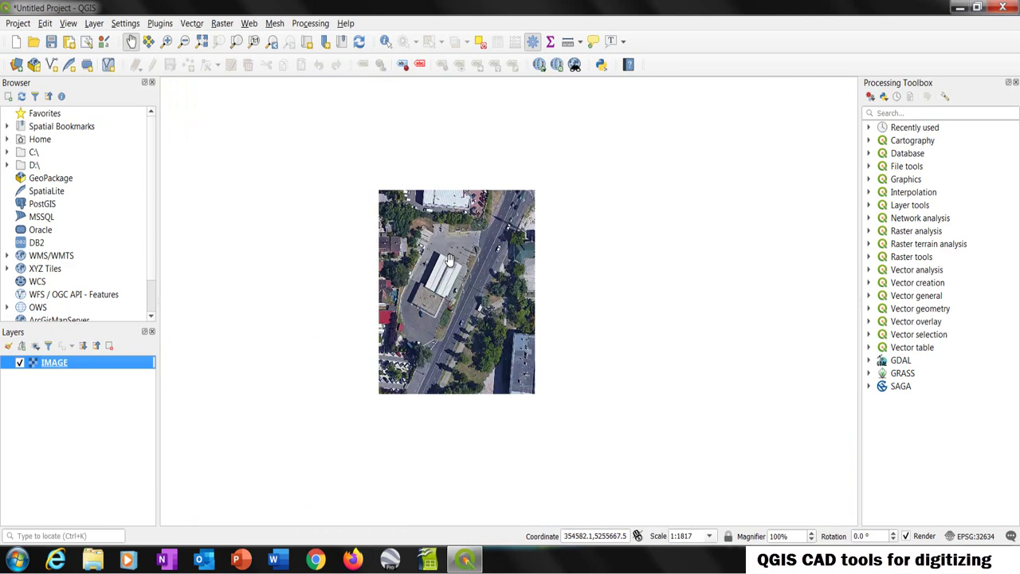
scroll(450, 260, "up", 1)
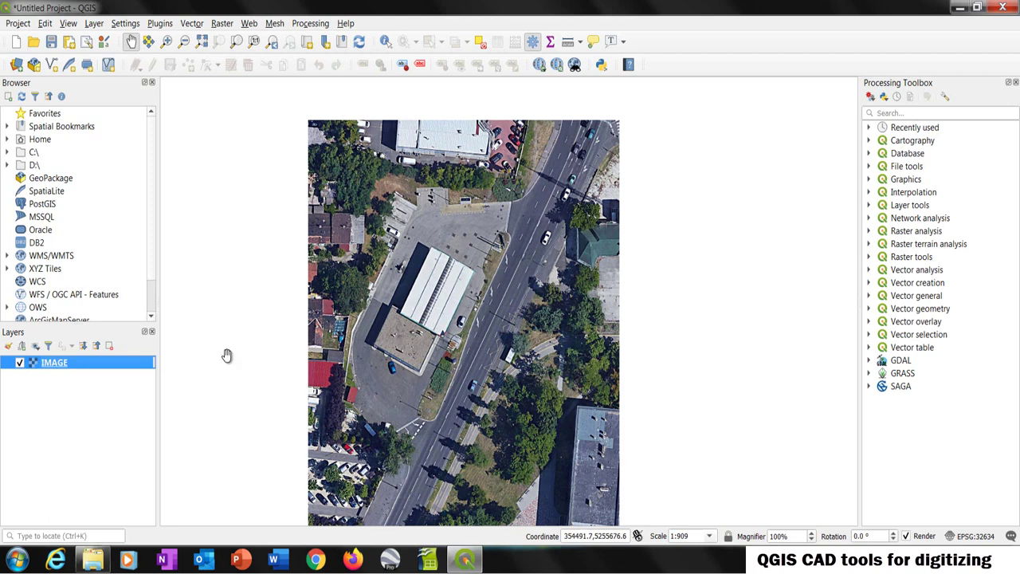
Switch to the GAS STATION folder in Windows Explorer, check the file properties of IMAGE.tif, and return to QGIS
left_click(92, 561)
left_click(218, 137)
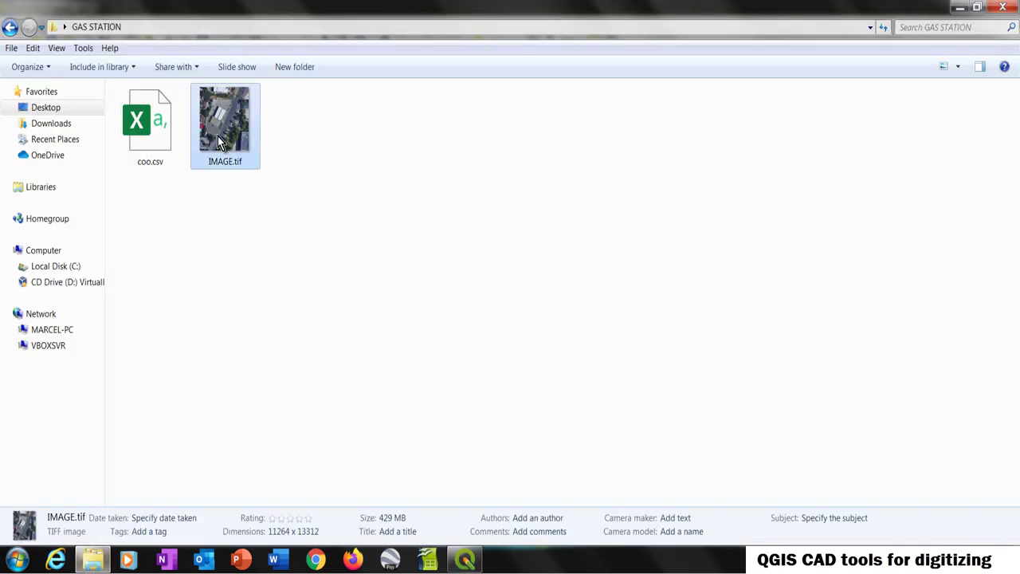
right_click(217, 136)
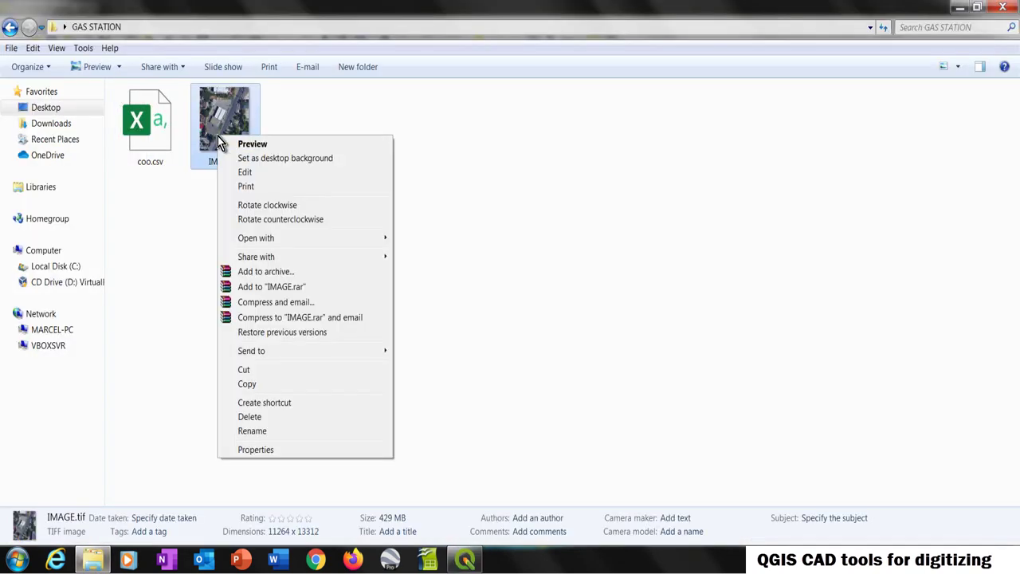
left_click(257, 450)
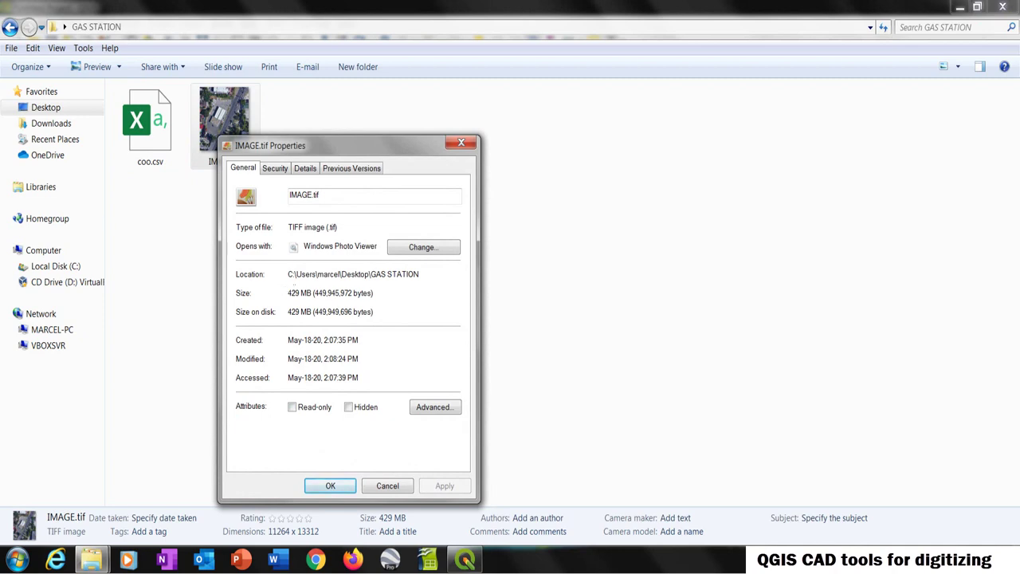
left_click(330, 487)
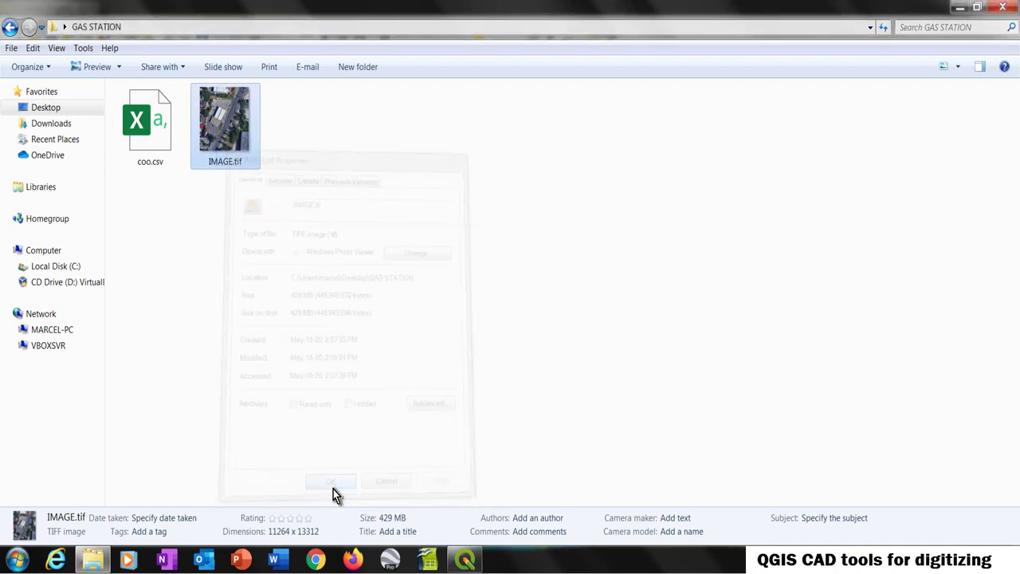
left_click(464, 560)
scroll(461, 244, "up", 1)
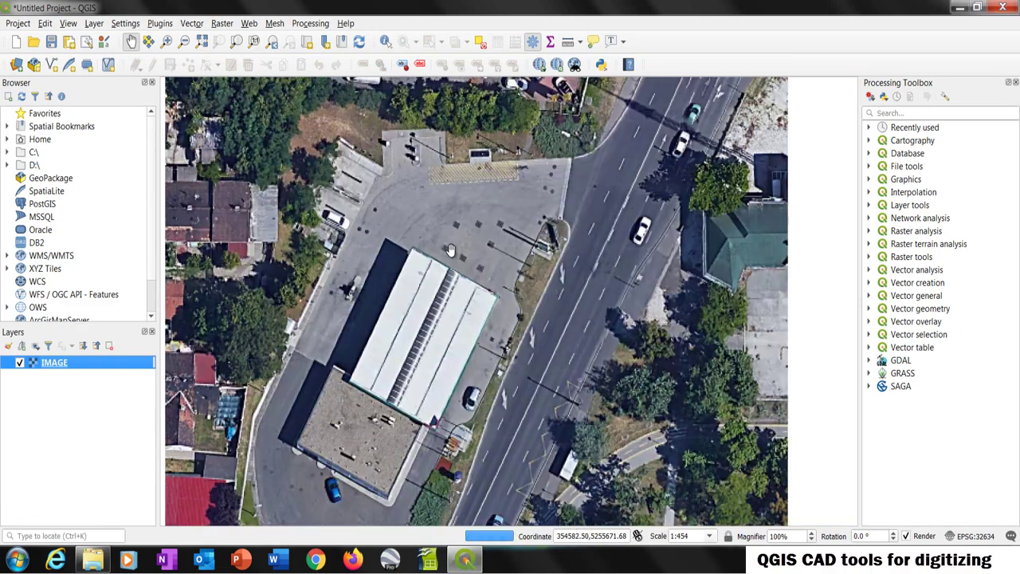
scroll(456, 243, "up", 1)
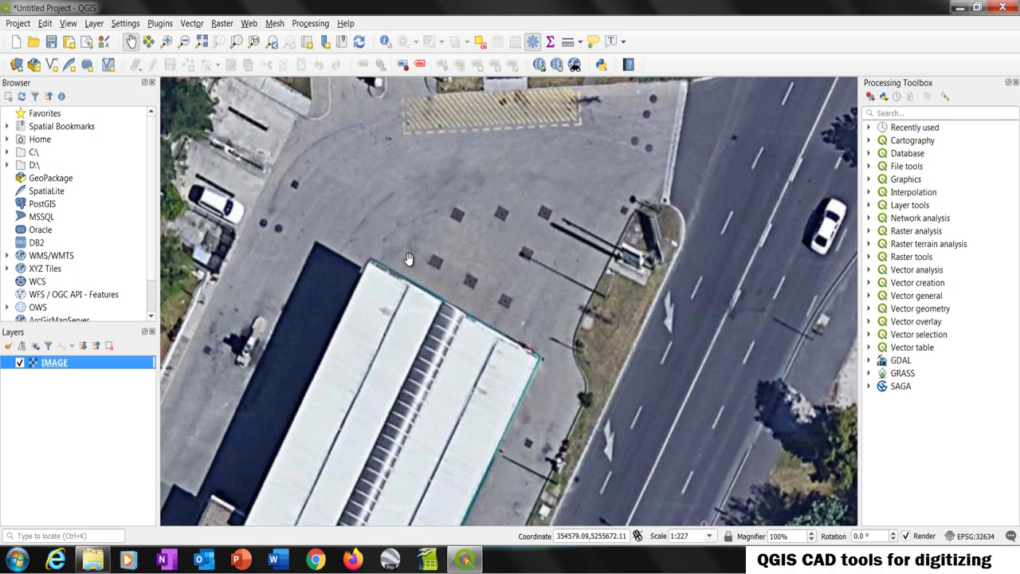
scroll(408, 262, "down", 1)
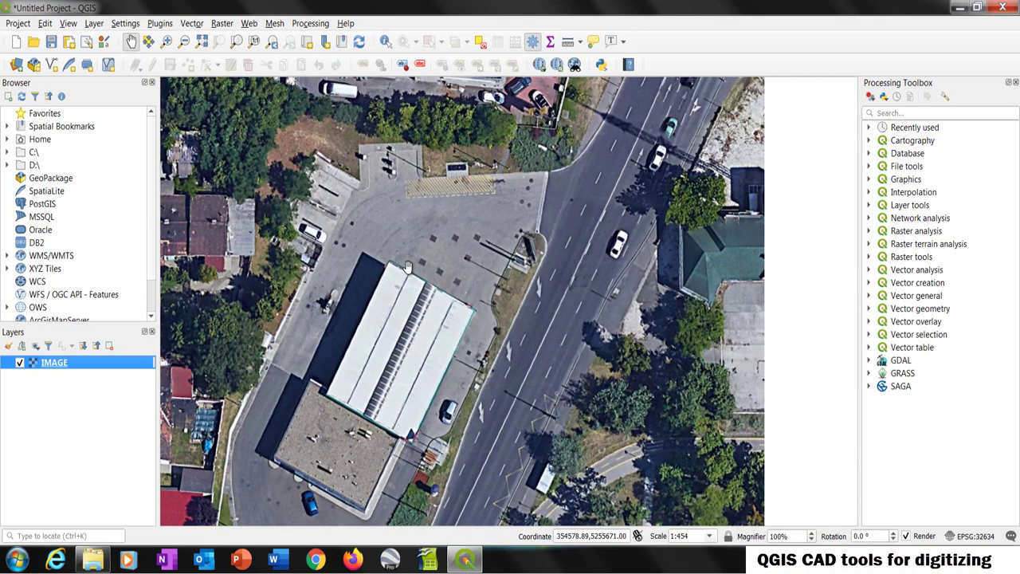
scroll(408, 267, "down", 1)
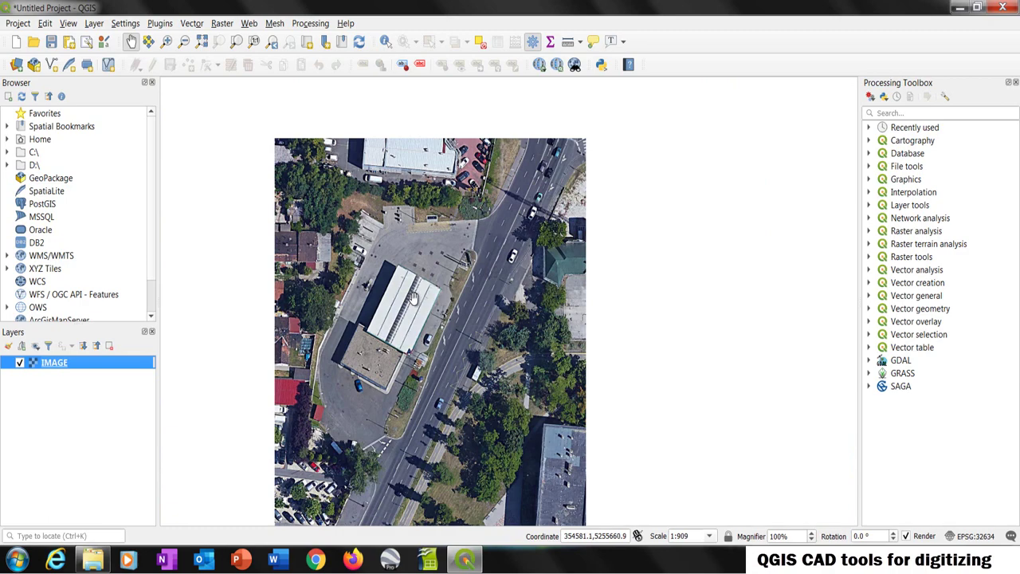
scroll(413, 297, "up", 1)
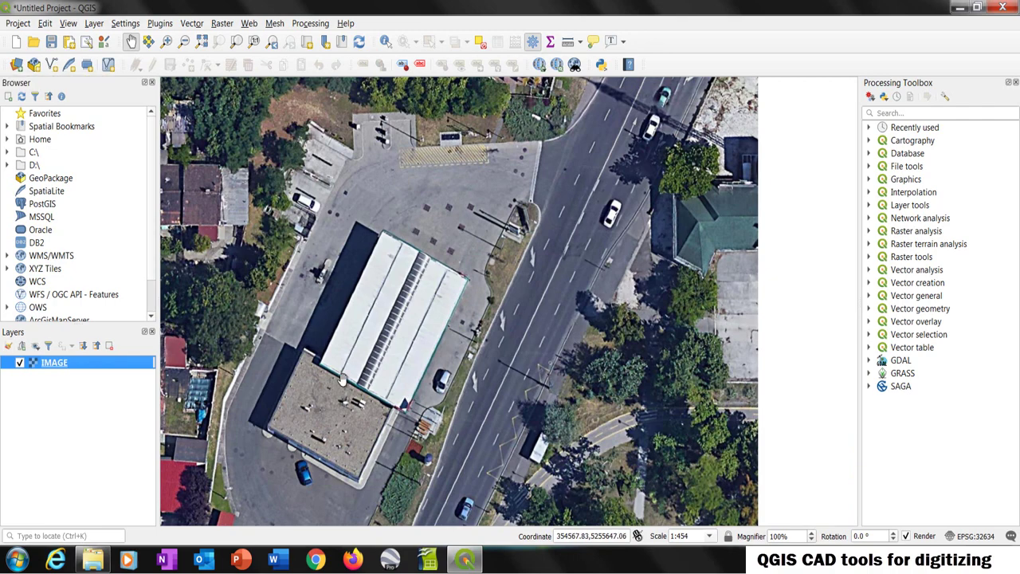
scroll(379, 271, "down", 1)
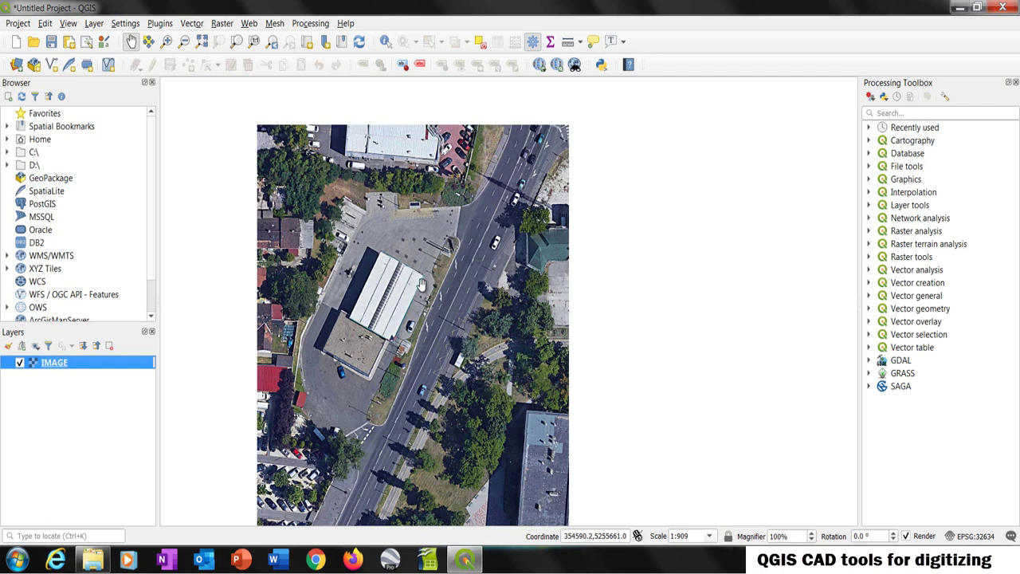
Close QGIS, discarding the current project, and start it again with a fresh session
left_click(1003, 9)
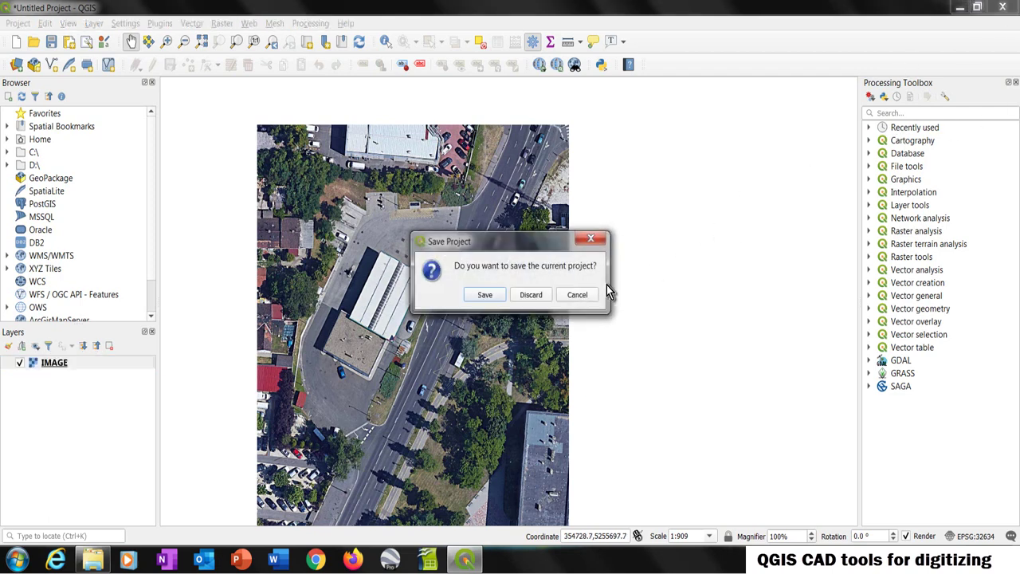
left_click(529, 296)
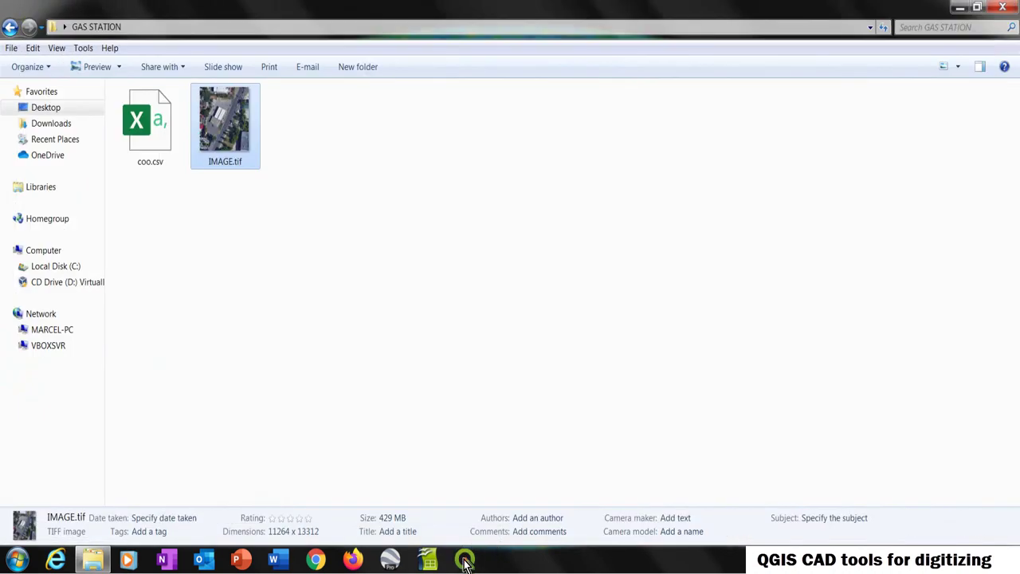
left_click(464, 562)
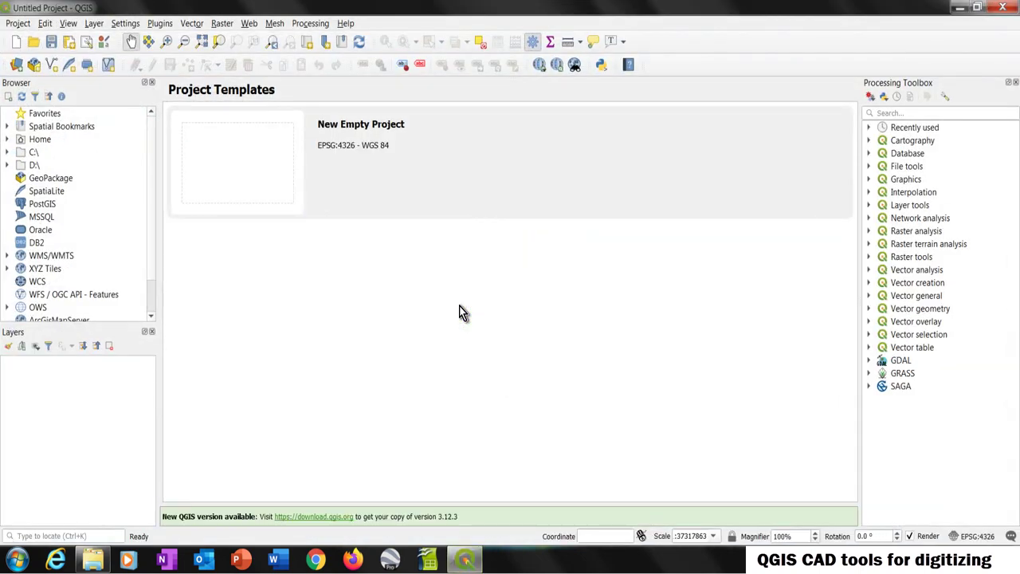
Add the Google.cn Satellite basemap from QuickMapServices to the project
left_click(250, 24)
mouse_move(302, 56)
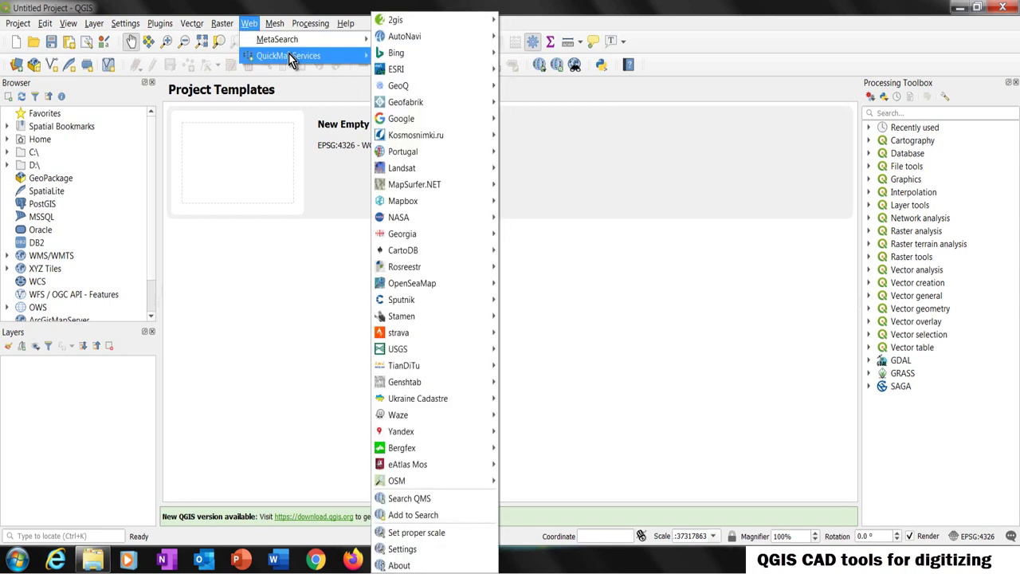
mouse_move(426, 120)
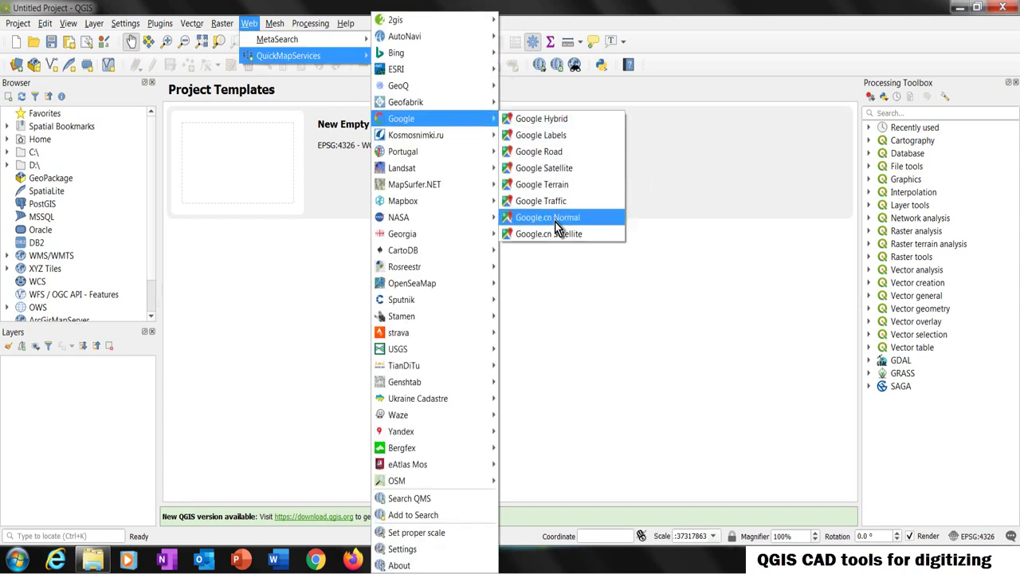
left_click(564, 234)
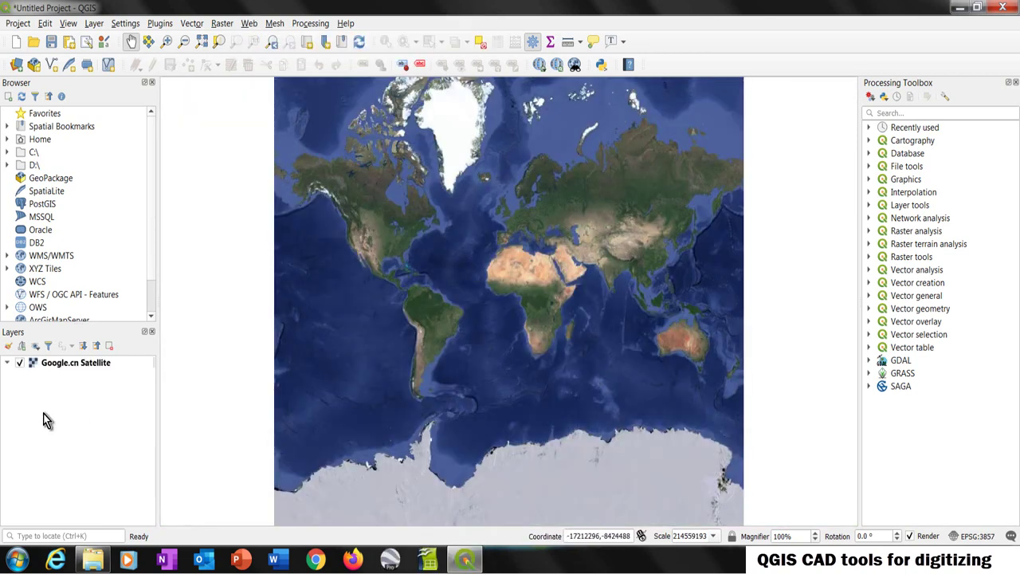
Add the IMAGE.tif raster from the GAS STATION folder above the satellite basemap and zoom the map to that layer
left_click(16, 64)
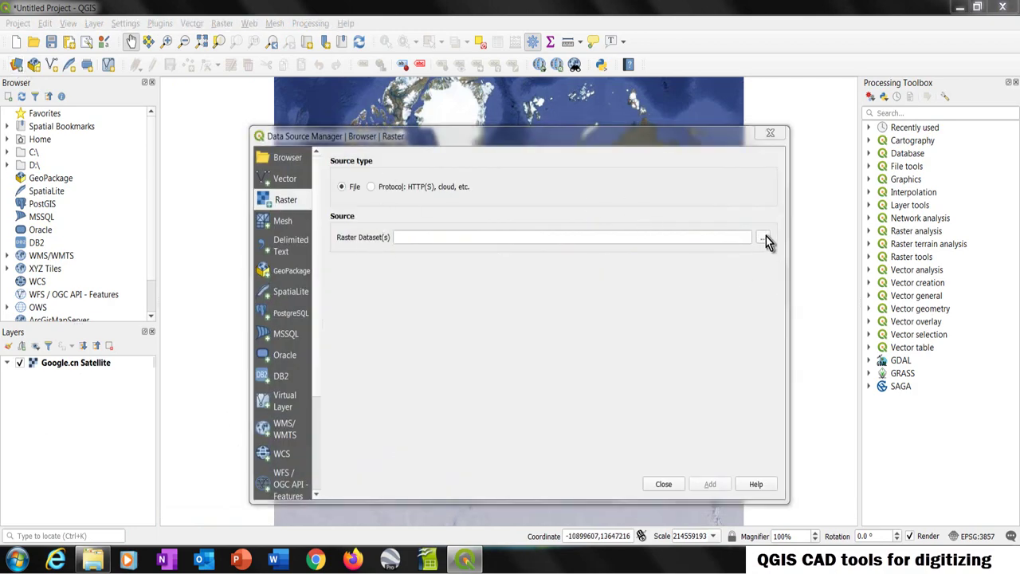
left_click(763, 237)
left_click(485, 259)
left_click(656, 469)
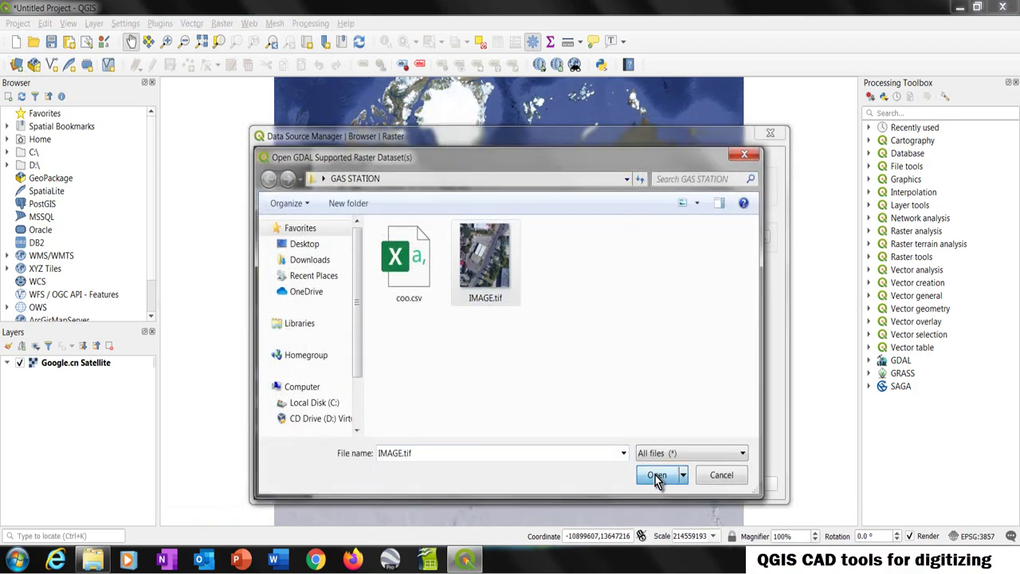
left_click(711, 486)
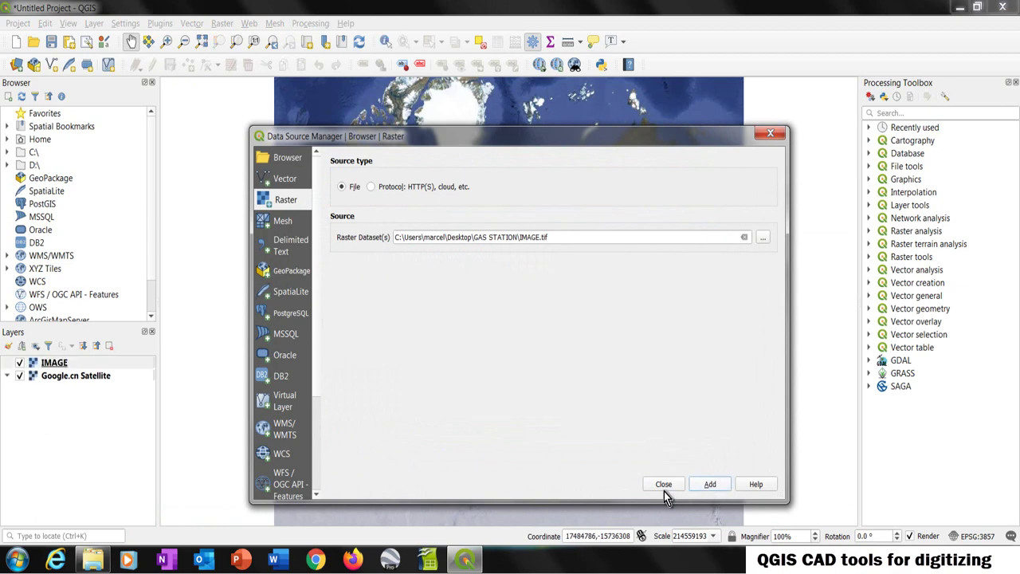
left_click(662, 482)
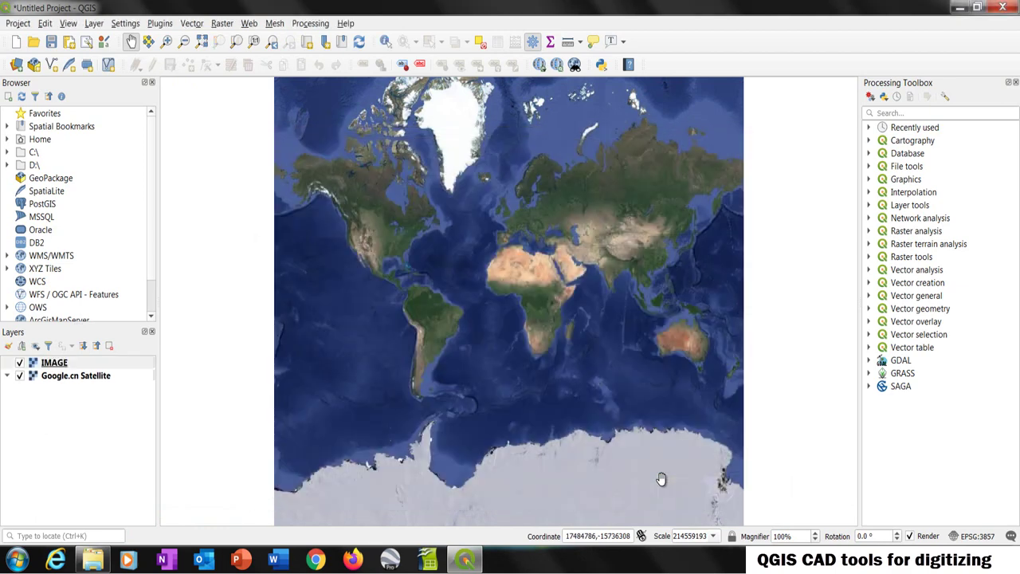
right_click(58, 363)
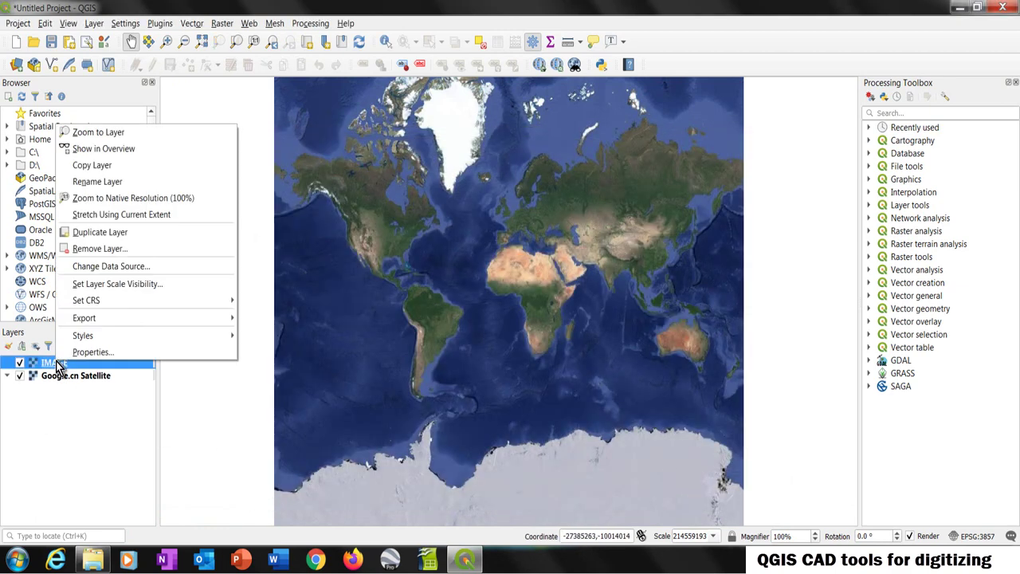
left_click(105, 131)
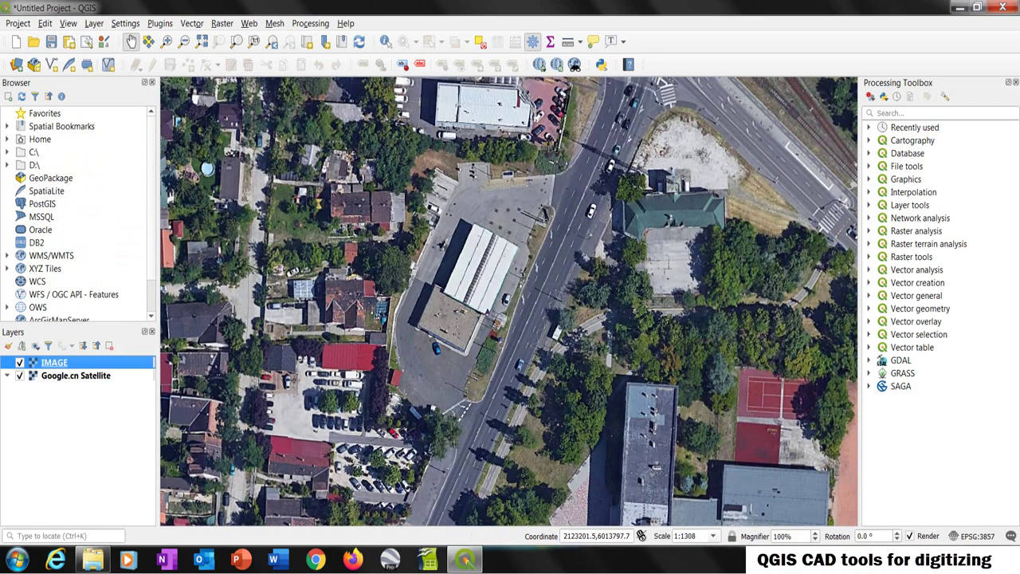
Set the project CRS to WGS 84 / UTM zone 34N (EPSG:32634) and hide the Google.cn Satellite layer
left_click(980, 536)
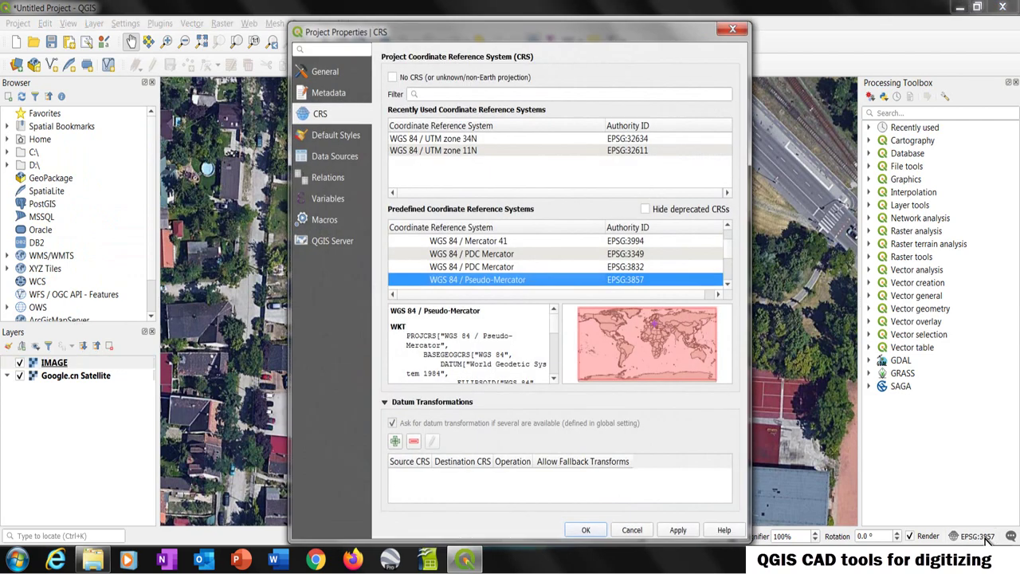
left_click(449, 138)
left_click(677, 530)
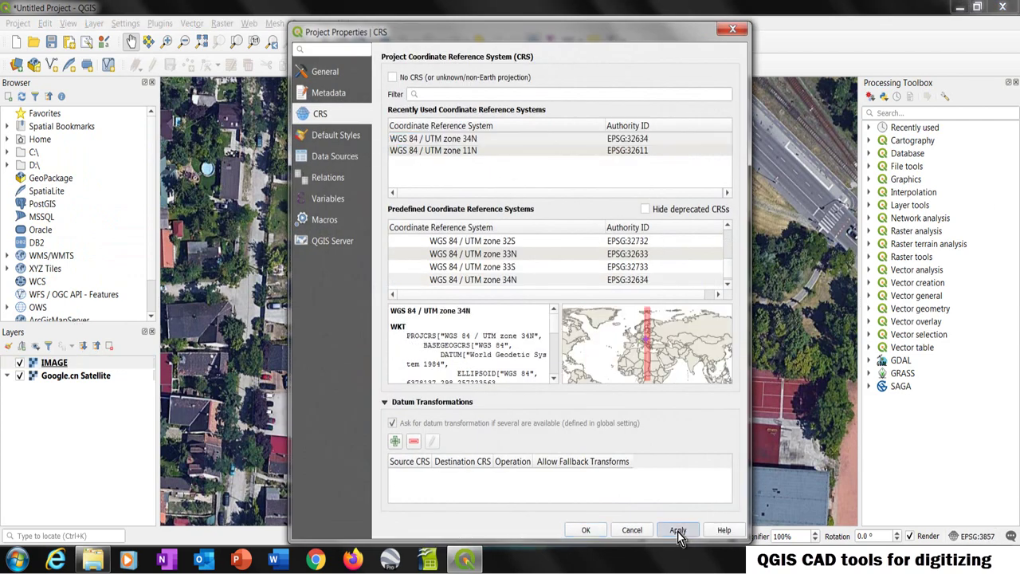
left_click(585, 530)
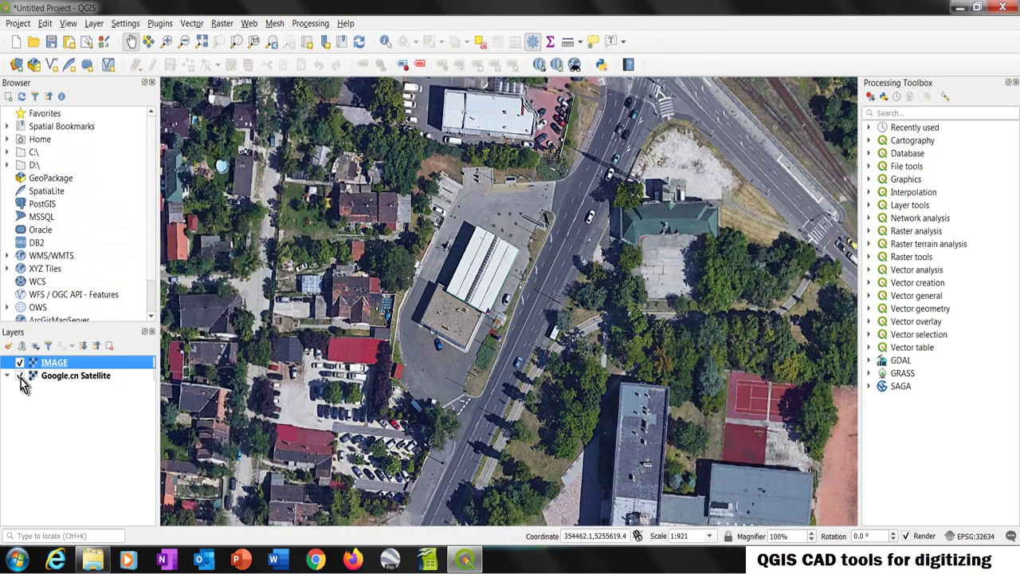
left_click(20, 376)
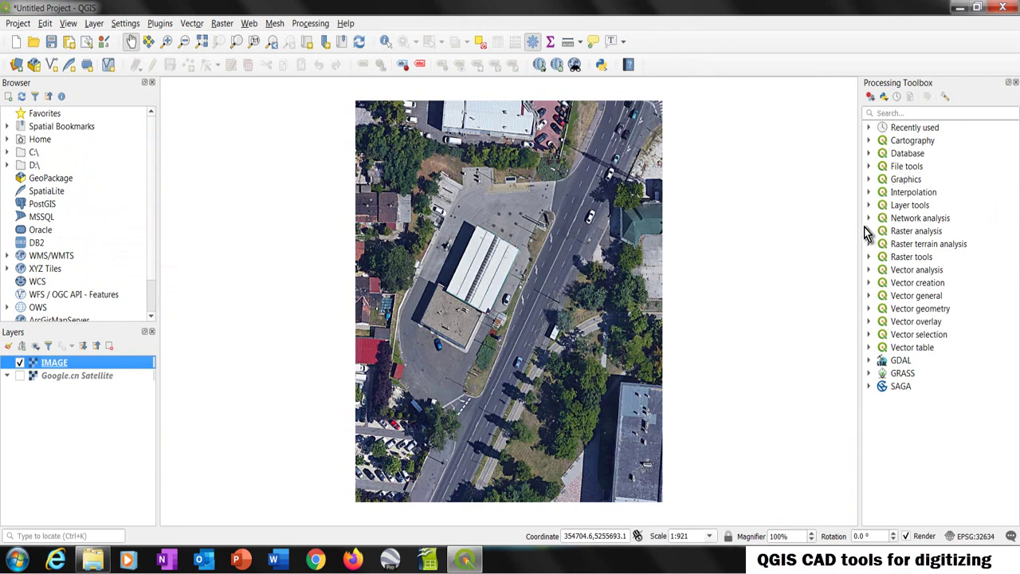
Start the Convert map to raster tool and set its minimum render extent to the extent of the IMAGE layer
left_click(869, 256)
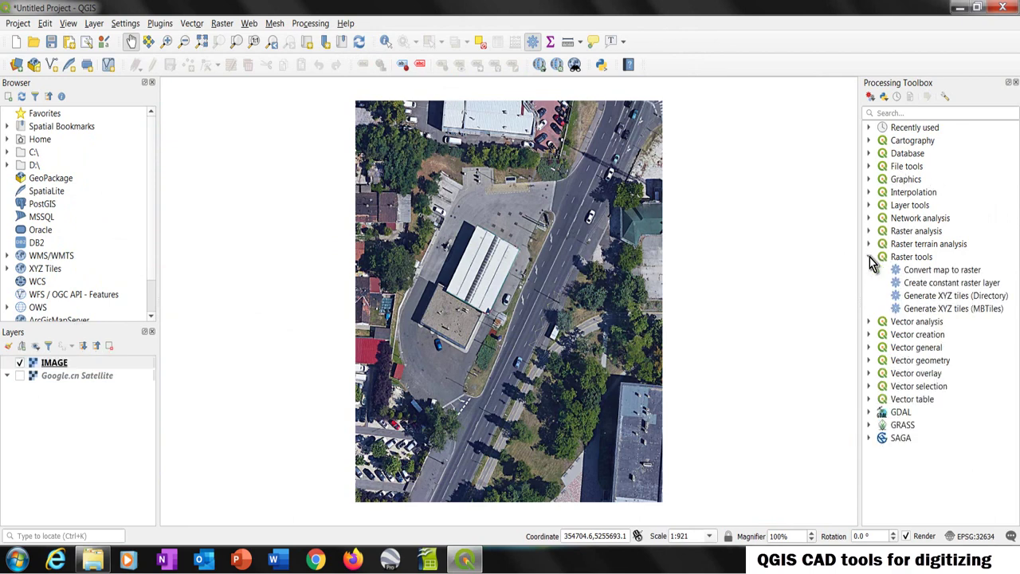
left_click(911, 271)
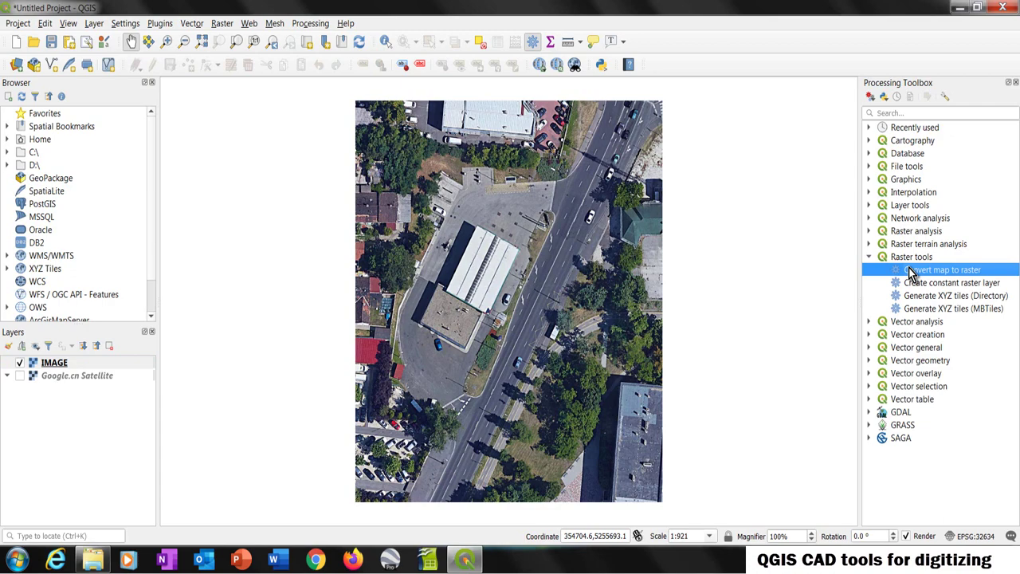
double_click(911, 271)
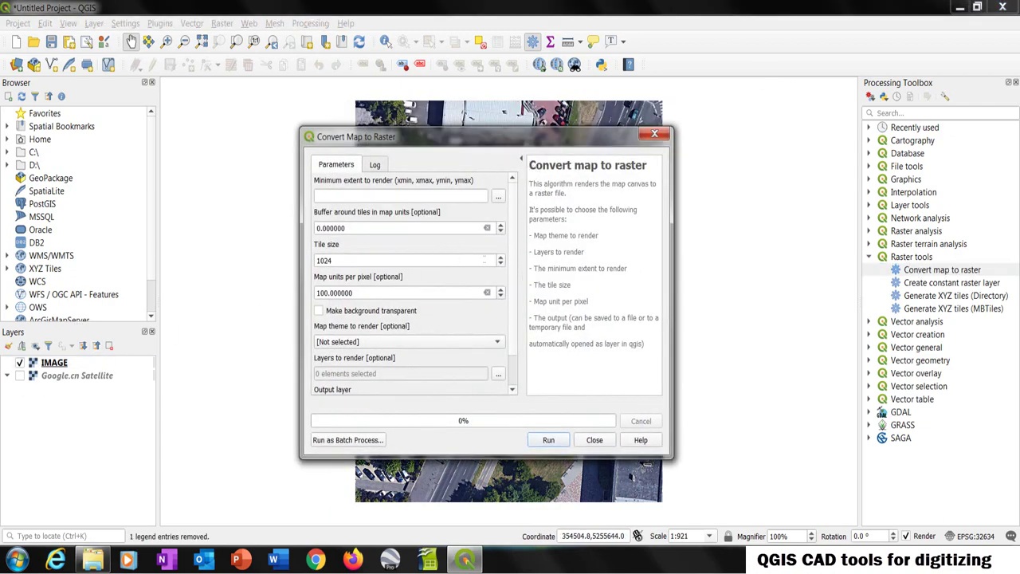
left_click(498, 197)
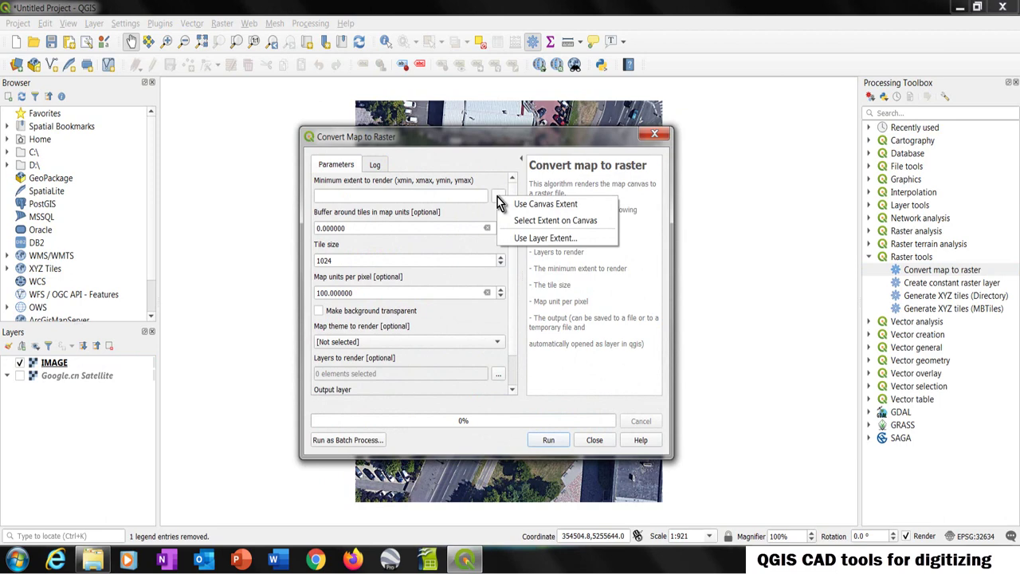
left_click(526, 239)
left_click(530, 300)
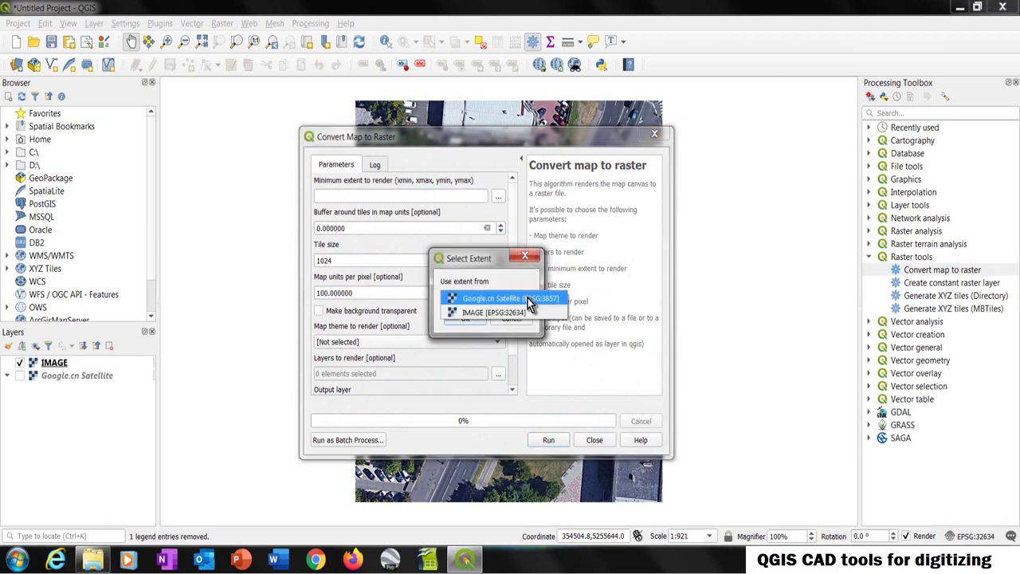
left_click(522, 311)
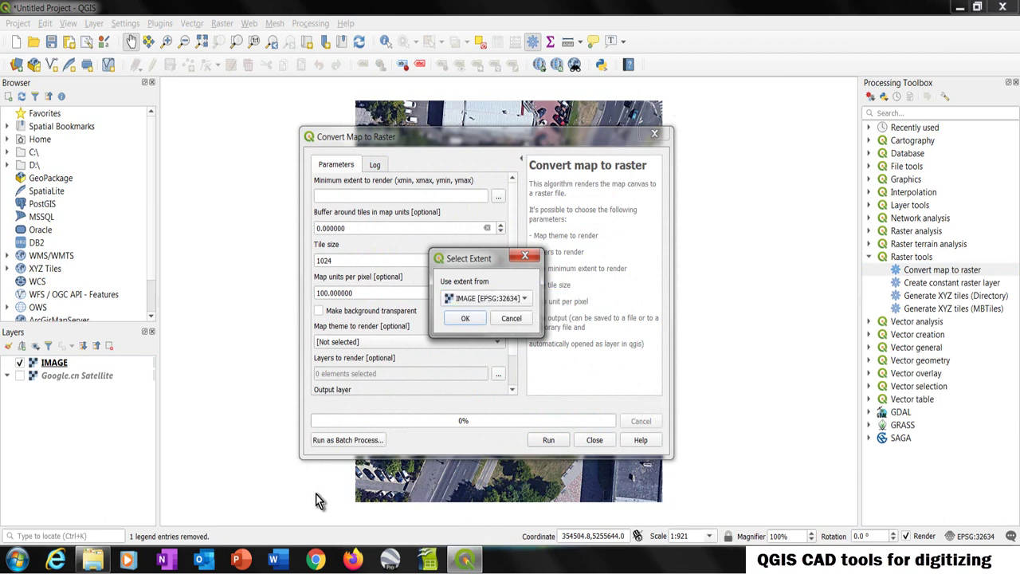
left_click(465, 318)
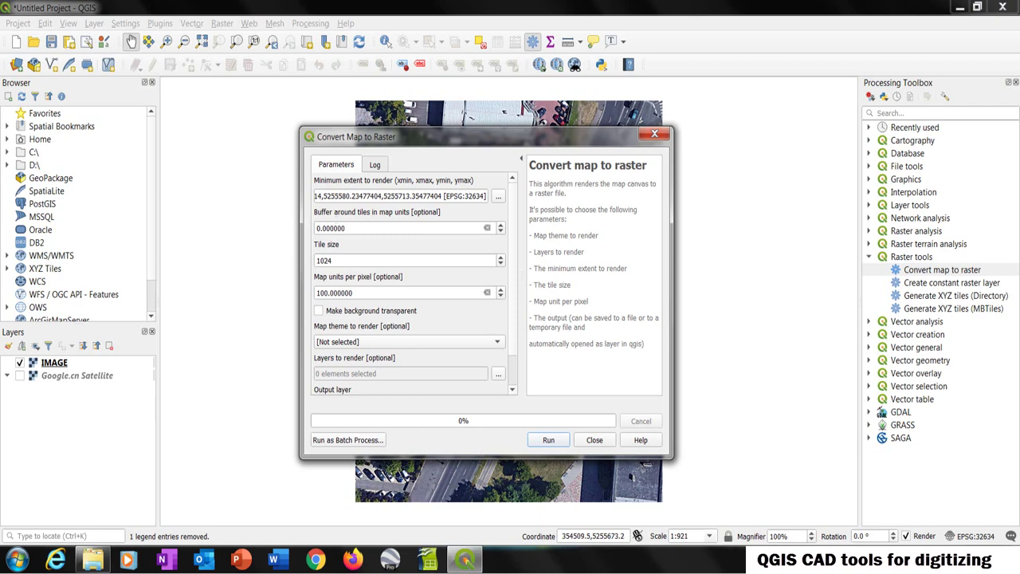
Set the raster conversion to 0.05 map units per pixel with Google.cn Satellite as the only layer to render
left_click_drag(368, 293, 313, 293)
type("05")
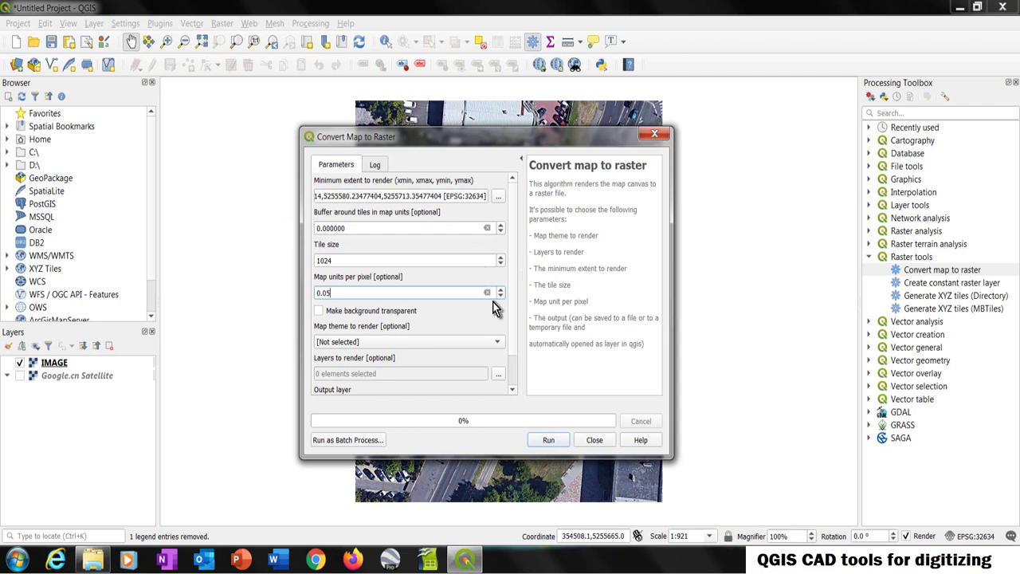
scroll(513, 345, "down", 2)
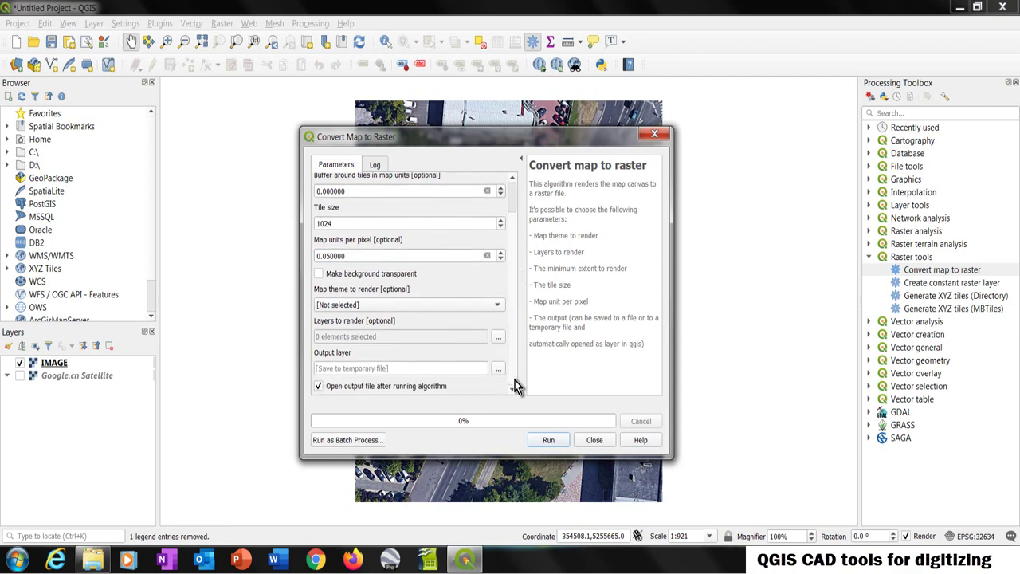
left_click(497, 338)
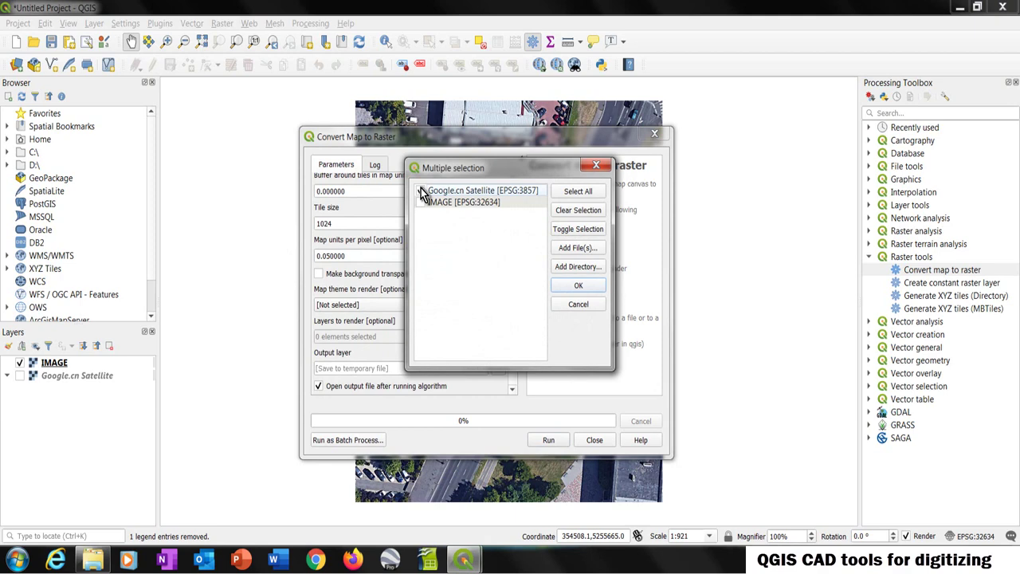
left_click(578, 285)
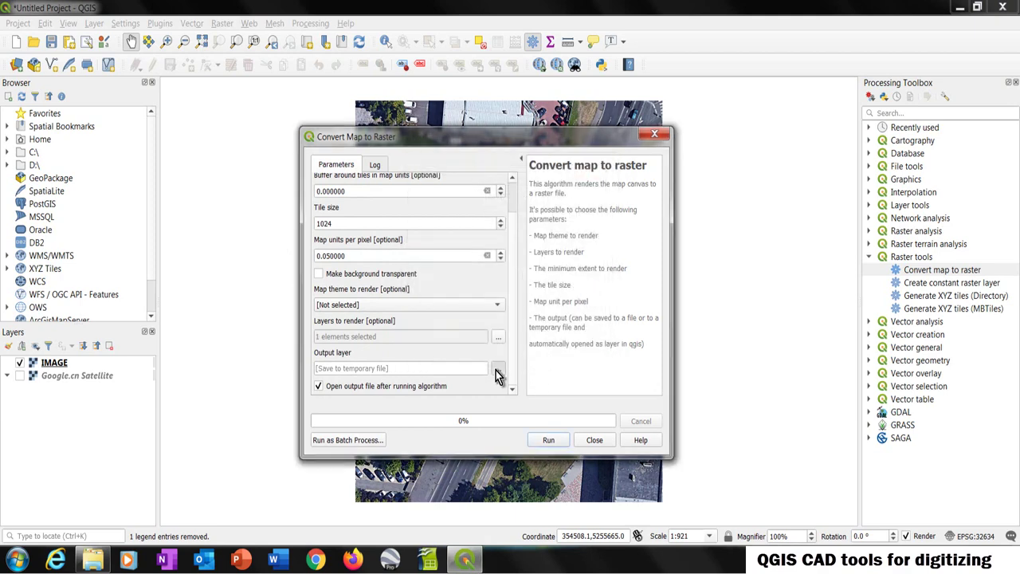
Save the output layer as IMAGE2.tif in the GAS STATION folder, run the raster conversion and close the tool
left_click(497, 372)
left_click(530, 394)
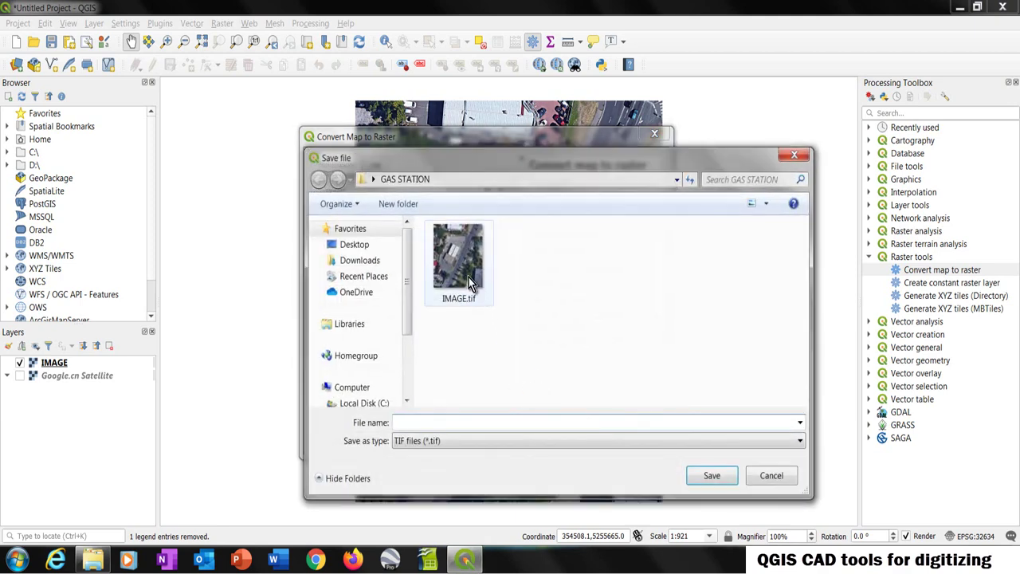
left_click(469, 277)
left_click(446, 421)
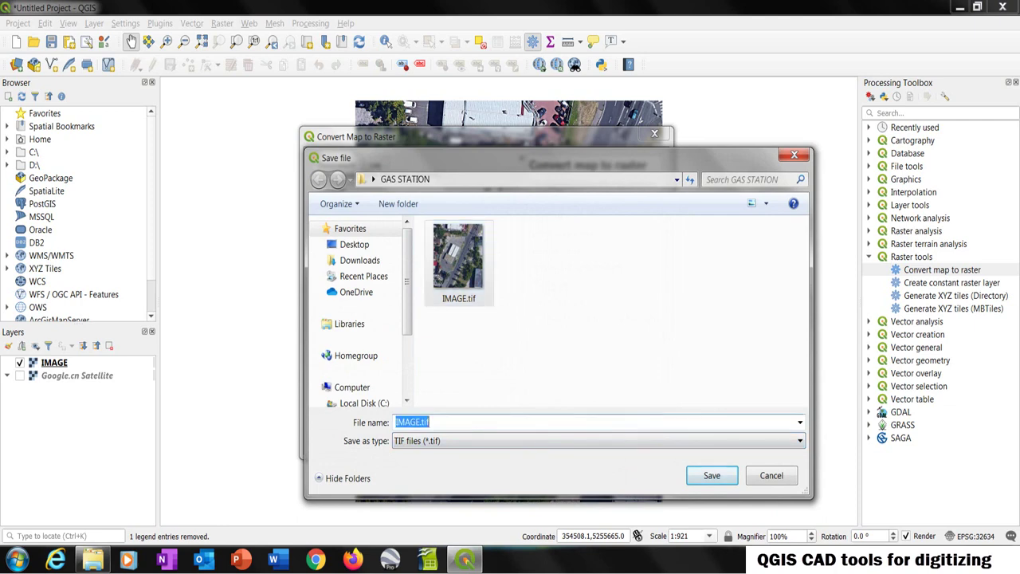
type("2")
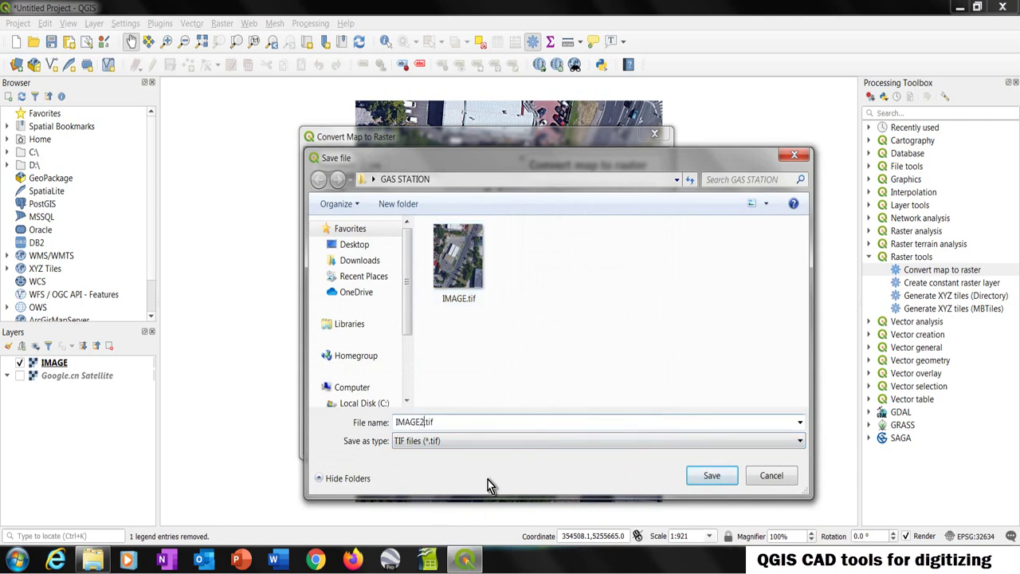
left_click(707, 477)
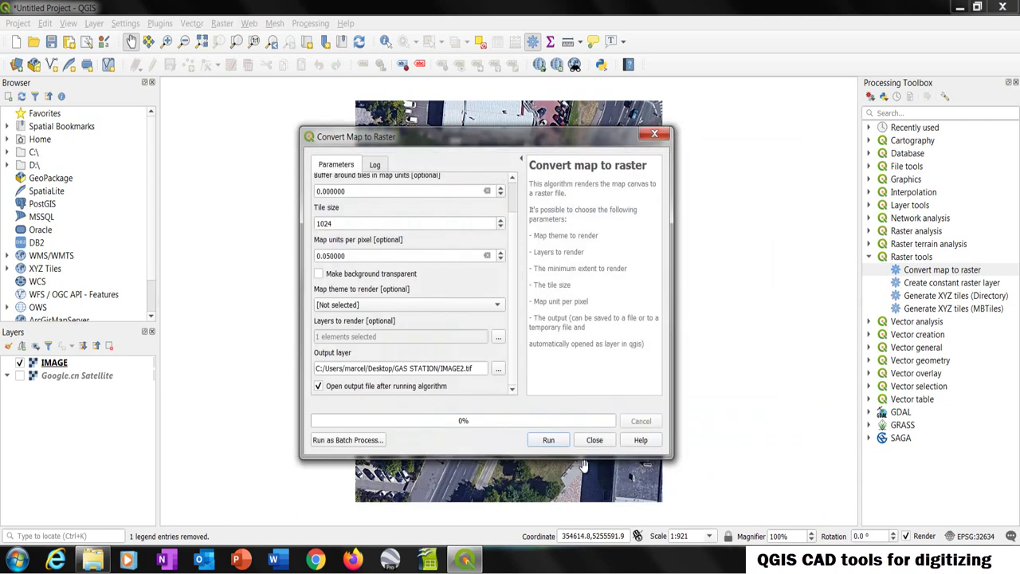
left_click(548, 441)
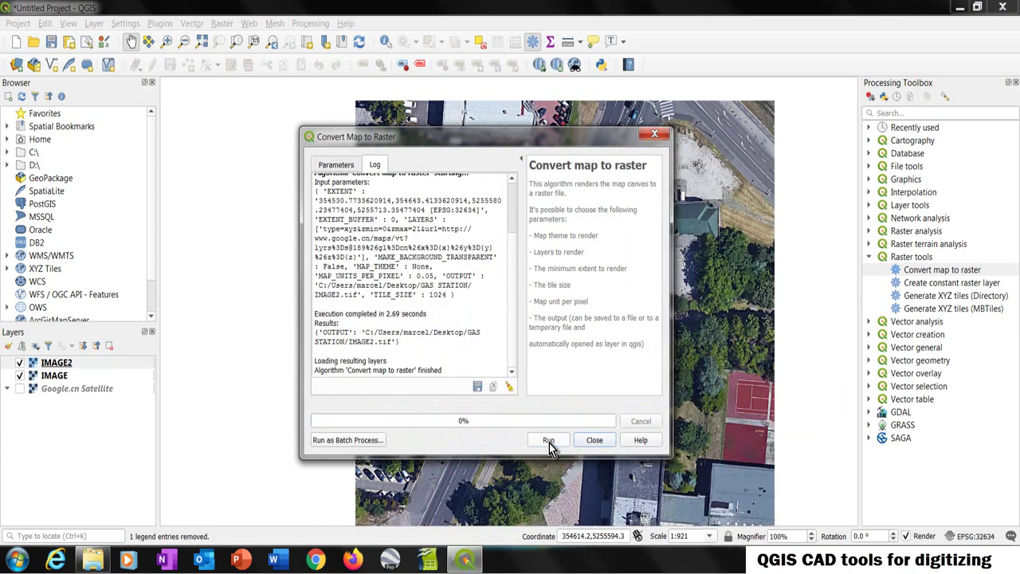
left_click(598, 442)
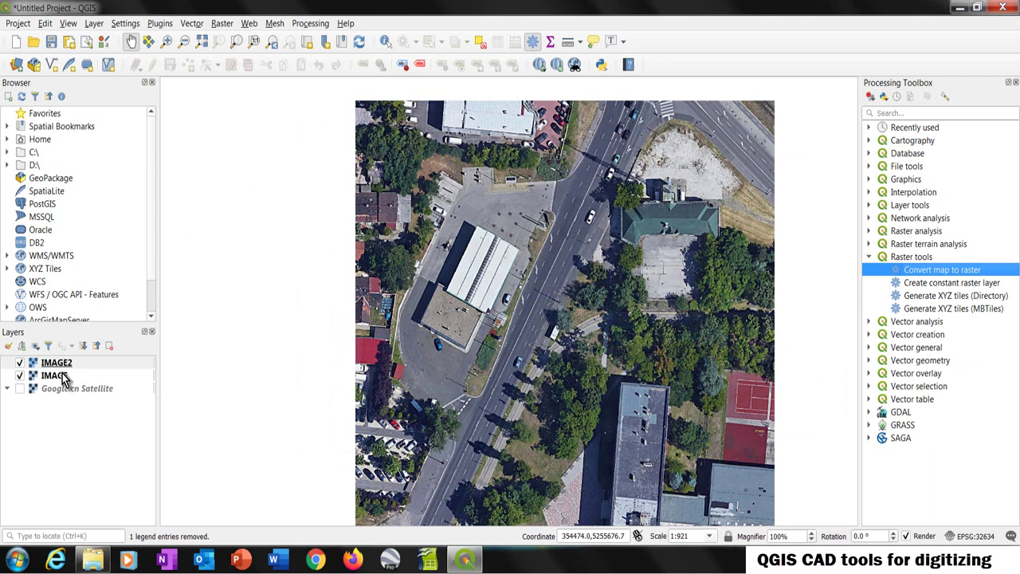
Toggle the visibility of the IMAGE2 layer several times to compare its coverage with the IMAGE layer
left_click(20, 362)
left_click(21, 363)
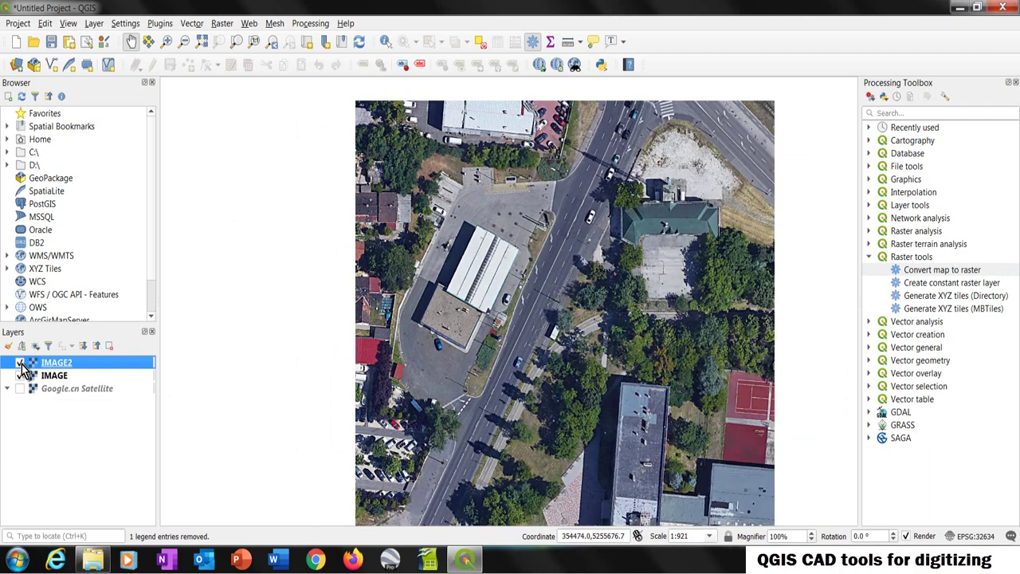
left_click(22, 363)
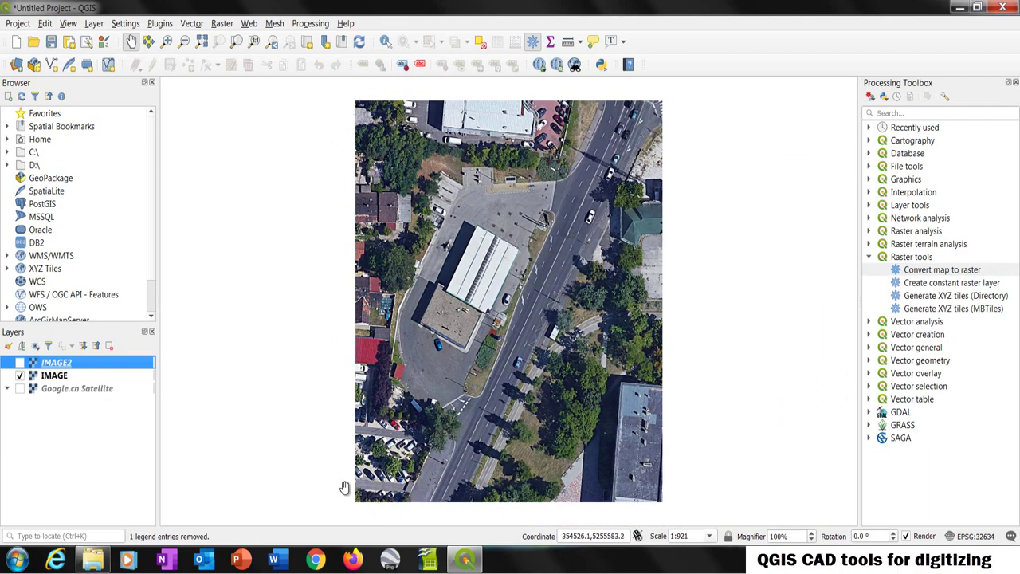
left_click(20, 364)
left_click(20, 364)
left_click(20, 363)
left_click(20, 363)
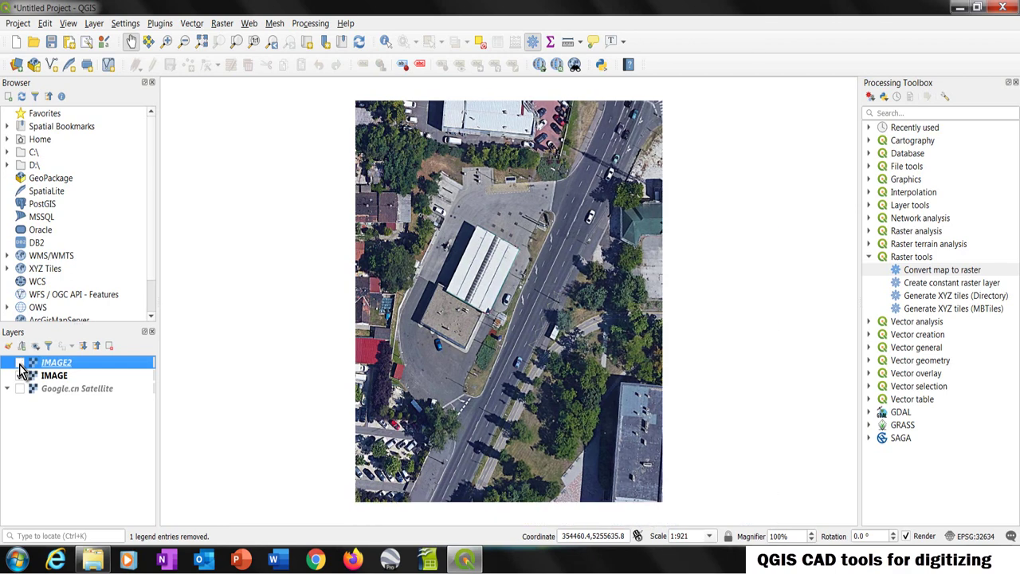
double_click(919, 272)
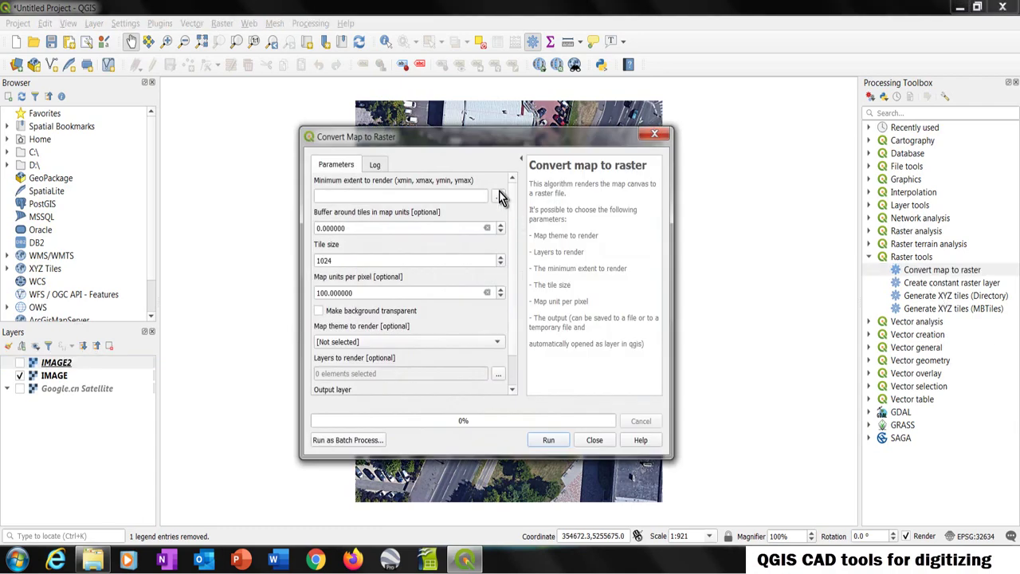
left_click(499, 200)
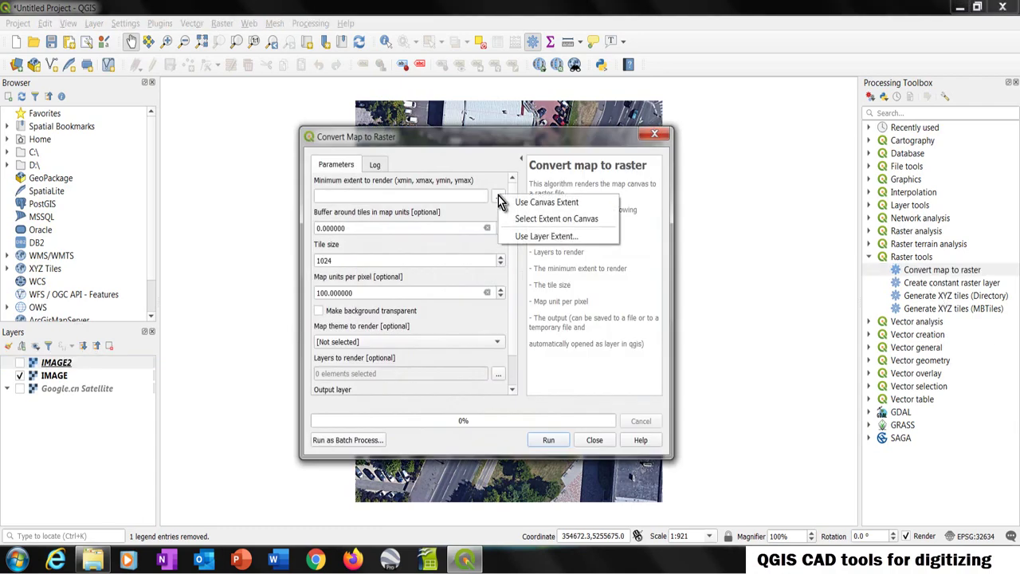
left_click(545, 220)
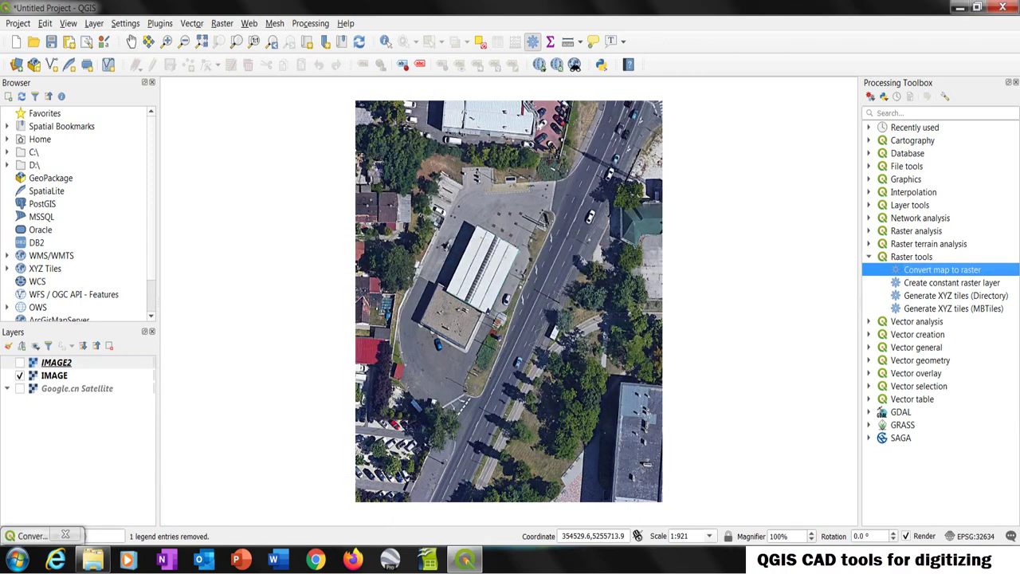
left_click_drag(355, 100, 662, 502)
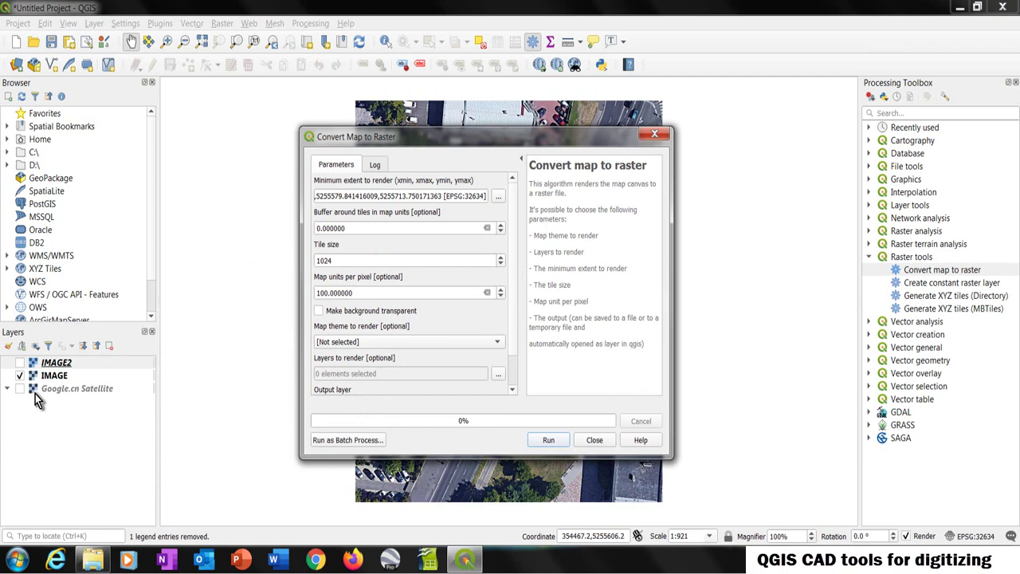
left_click(596, 443)
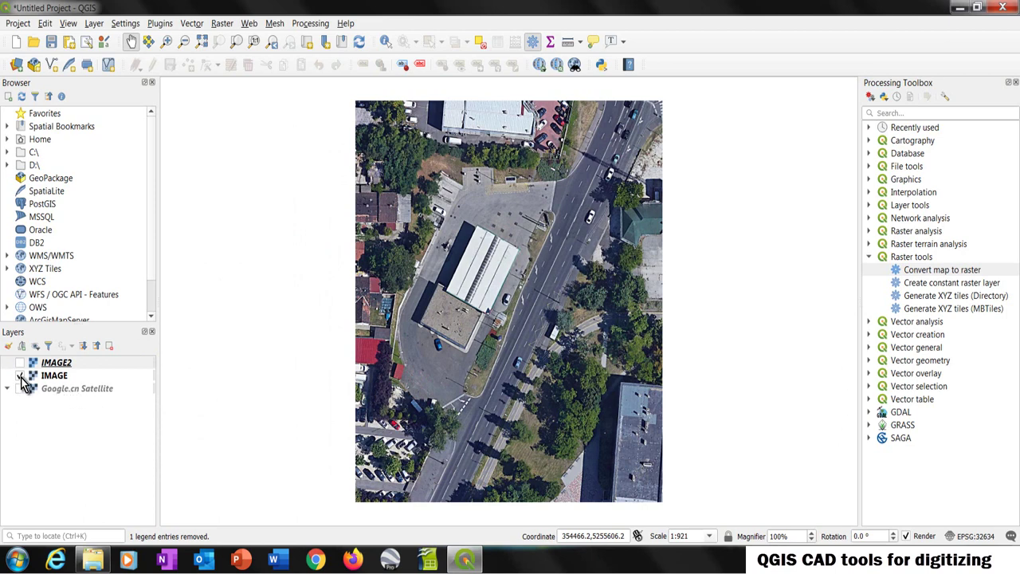
Hide the IMAGE layer and show the IMAGE2 layer
left_click(20, 376)
left_click(20, 362)
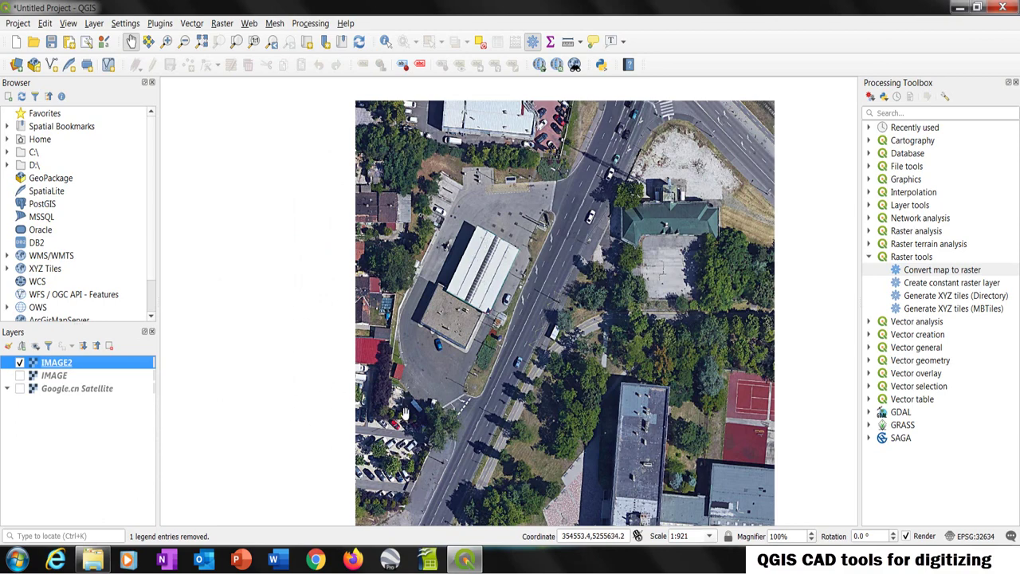
Switch to the GAS STATION folder in Windows Explorer, check the file sizes of IMAGE.tif and IMAGE2.tif in their properties, and return to QGIS
left_click(92, 559)
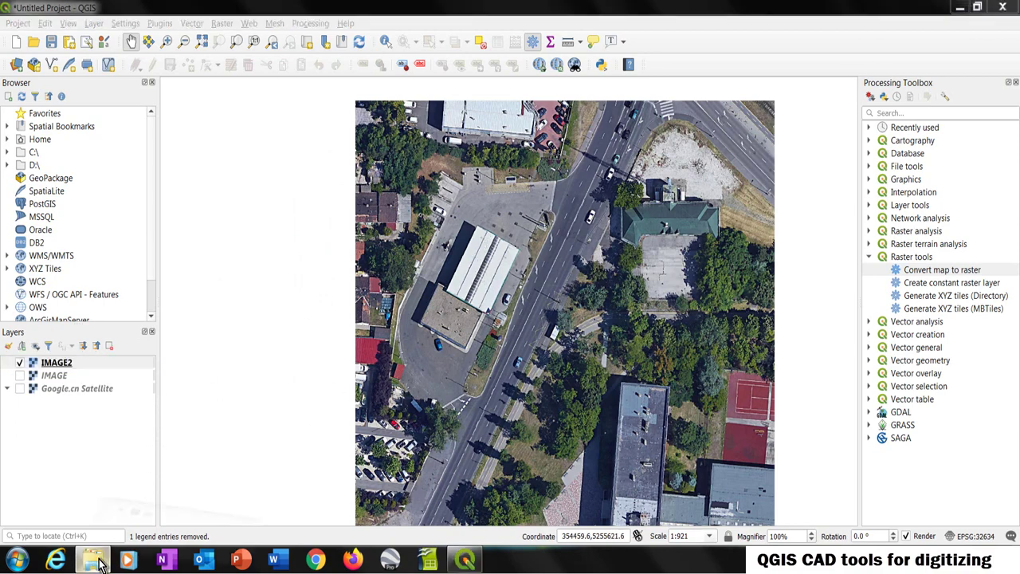
right_click(225, 134)
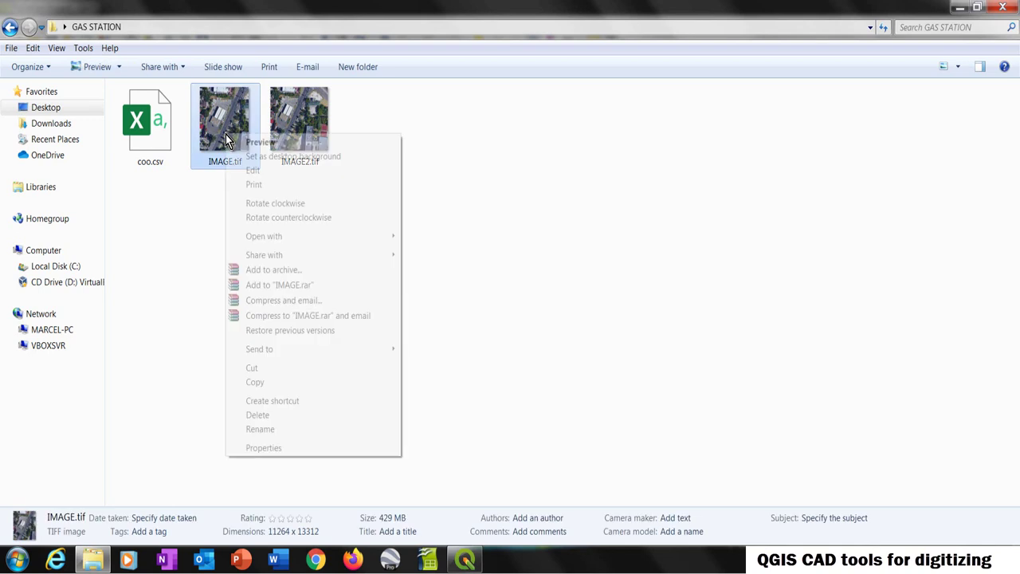
left_click(274, 448)
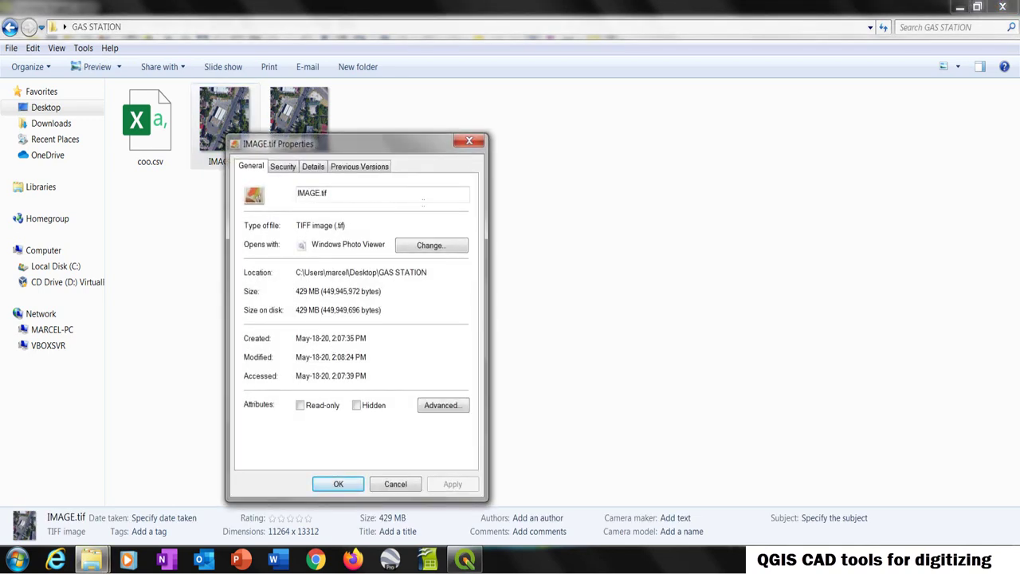
left_click(470, 144)
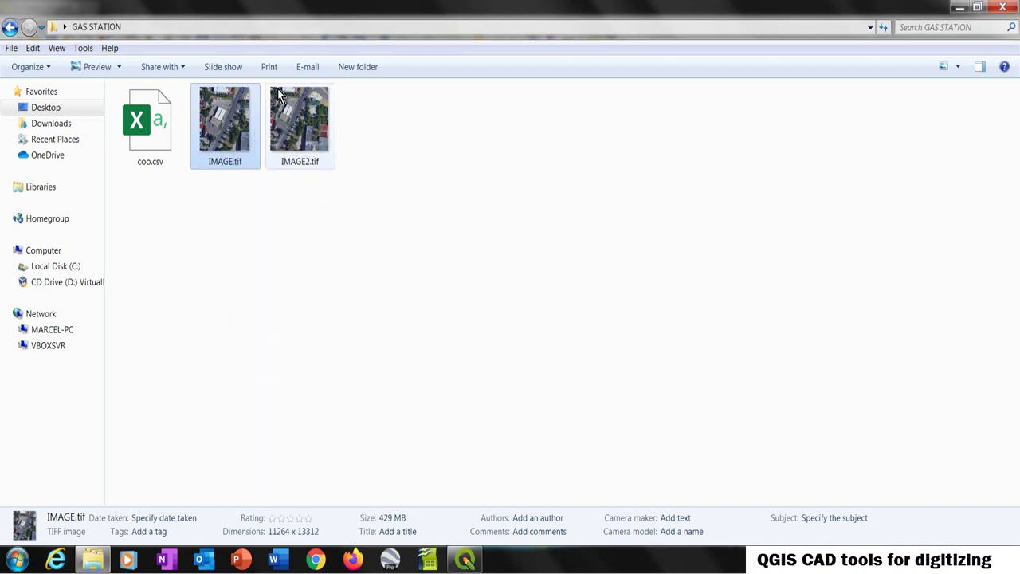
right_click(292, 124)
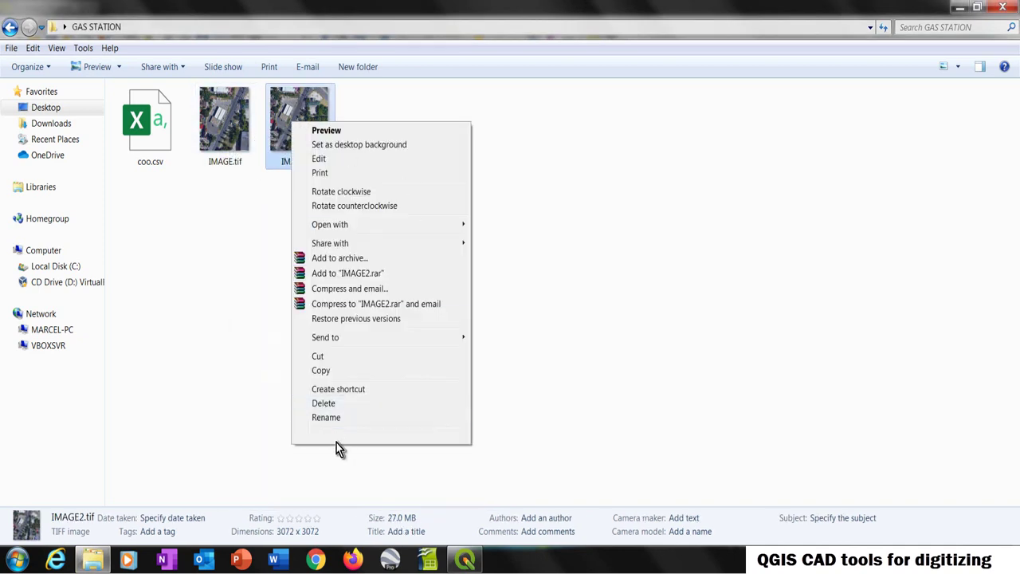
left_click(328, 437)
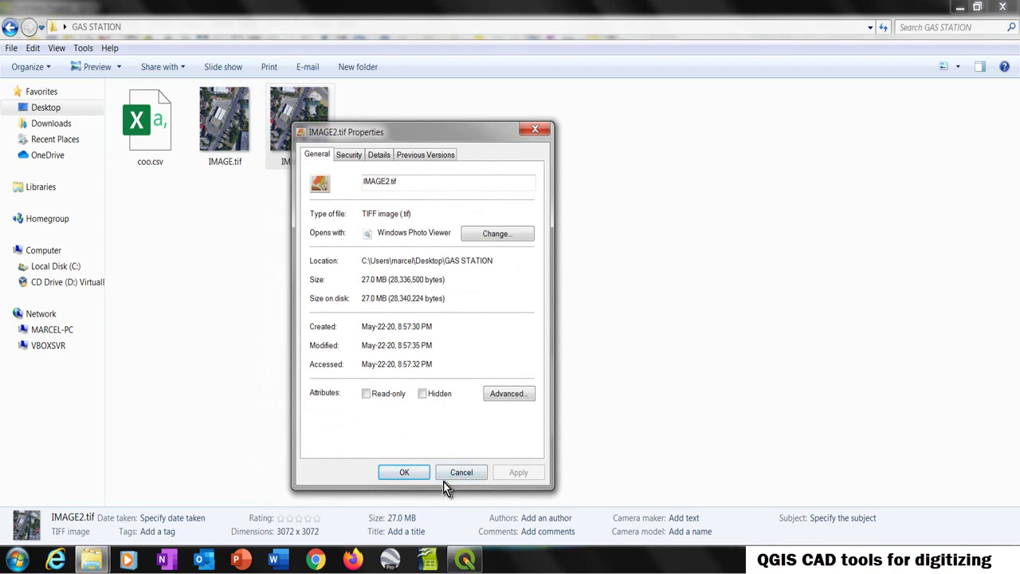
left_click(403, 472)
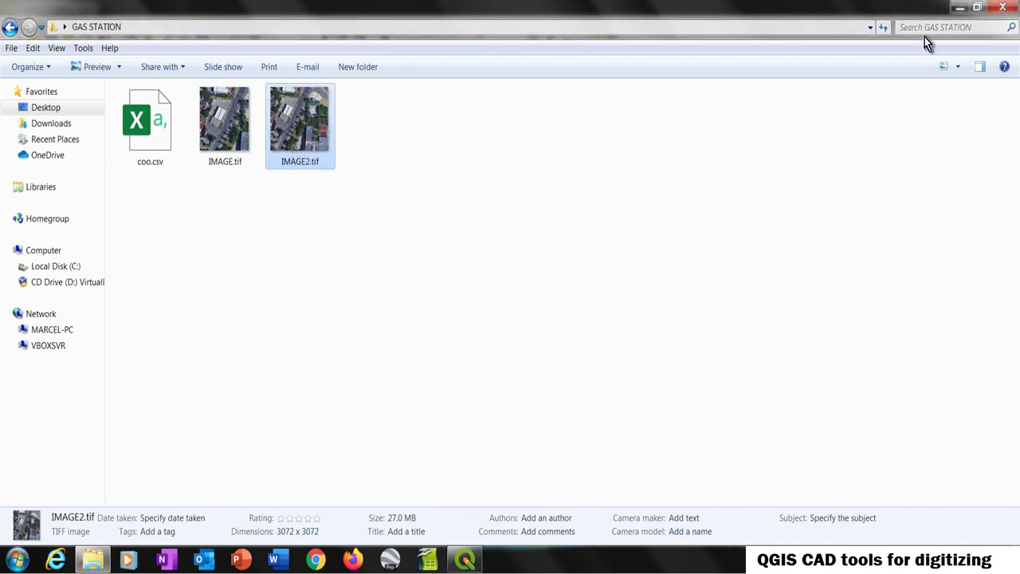
left_click(961, 8)
Compare the pixel detail of the IMAGE2 and IMAGE layers at the forecourt's dark square covers, finishing with only IMAGE2 shown
scroll(510, 209, "up", 4)
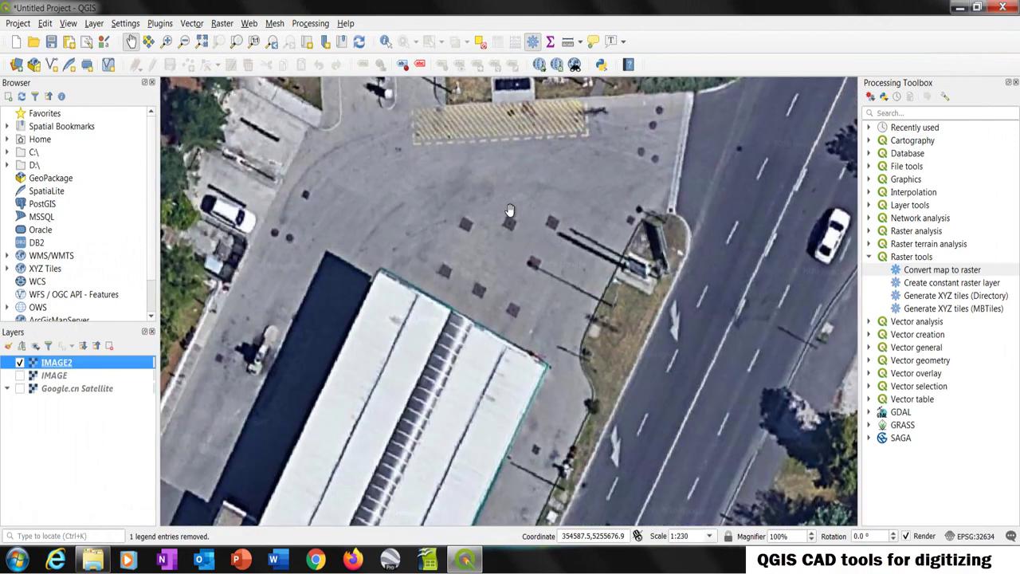
scroll(436, 289, "up", 1)
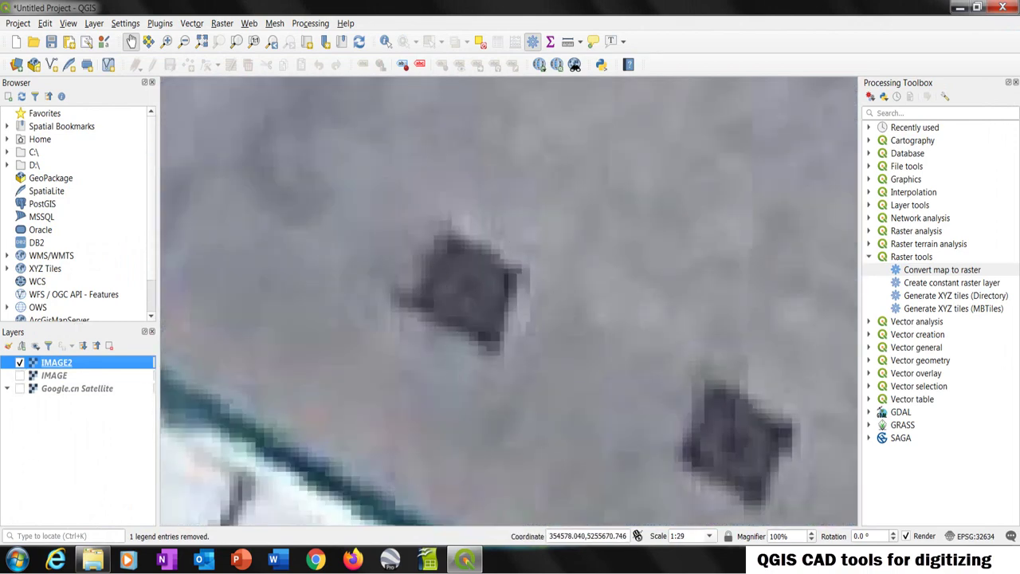
left_click(20, 364)
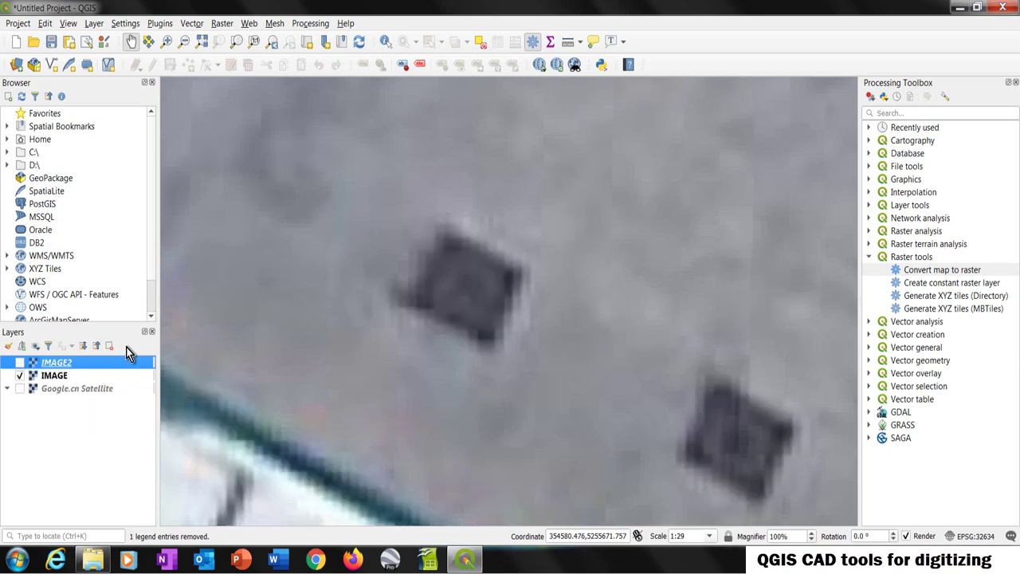
left_click(20, 364)
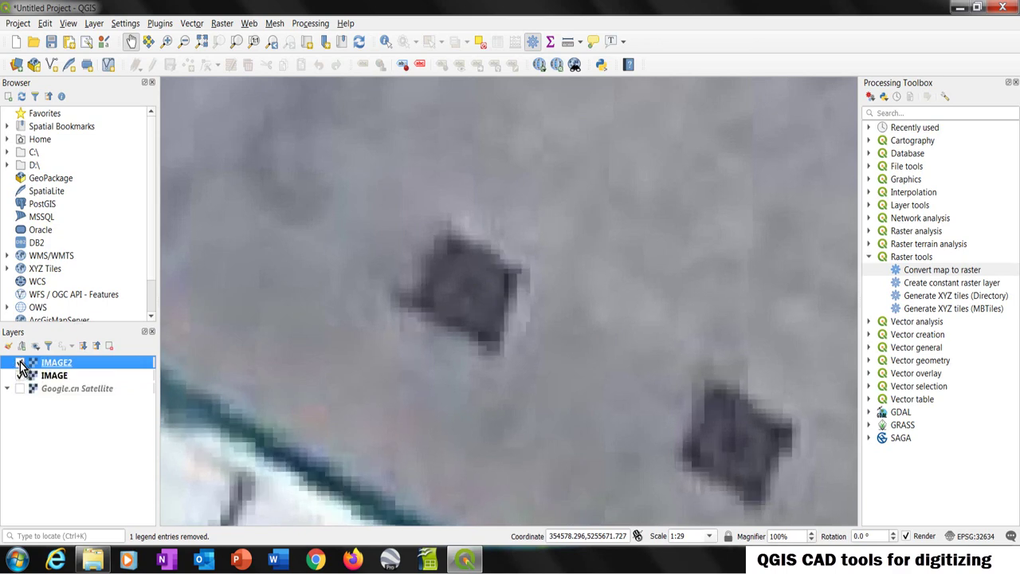
left_click(20, 363)
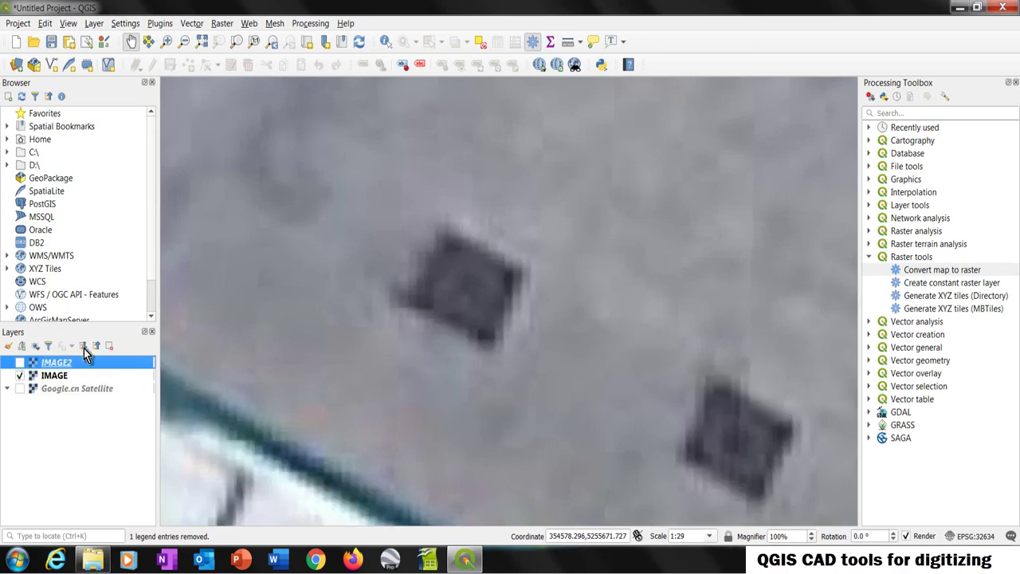
scroll(474, 288, "down", 4)
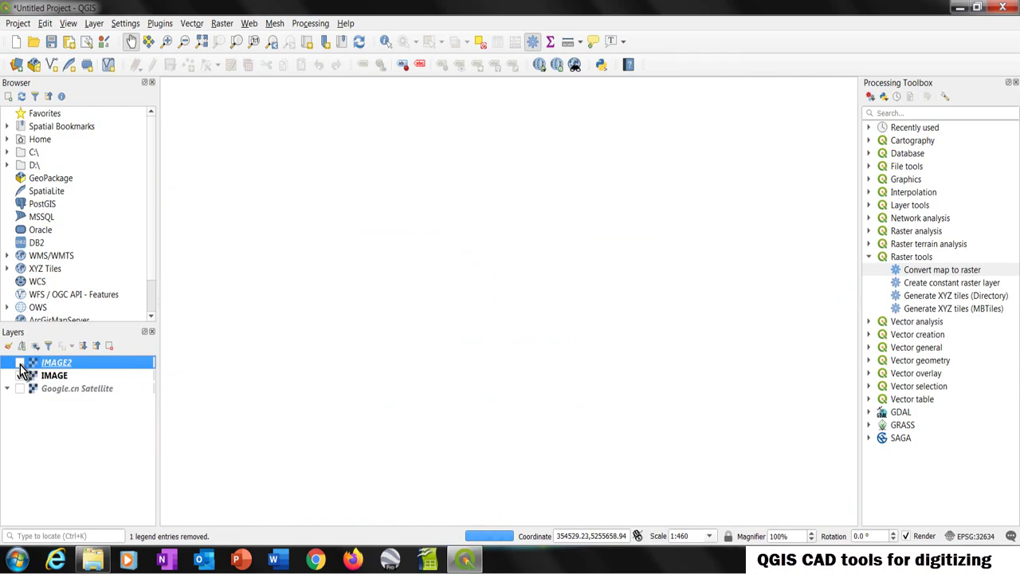
left_click(20, 375)
left_click(20, 363)
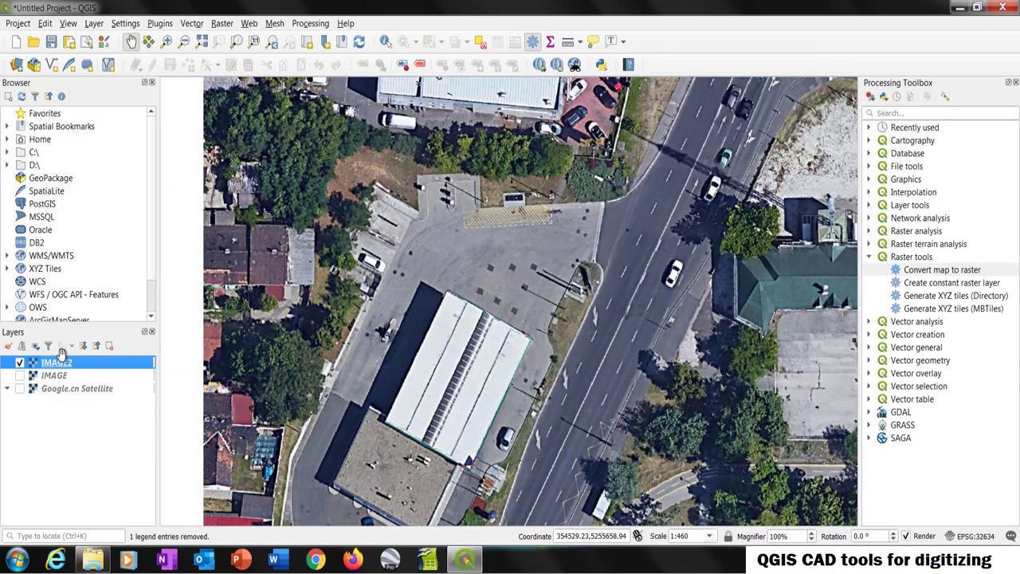
Examine the sharpness of the IMAGE2 raster on the forecourt at several scales between 1:460 and 1:29
scroll(584, 332, "up", 3)
scroll(585, 332, "down", 4)
scroll(513, 324, "up", 2)
scroll(513, 324, "up", 2)
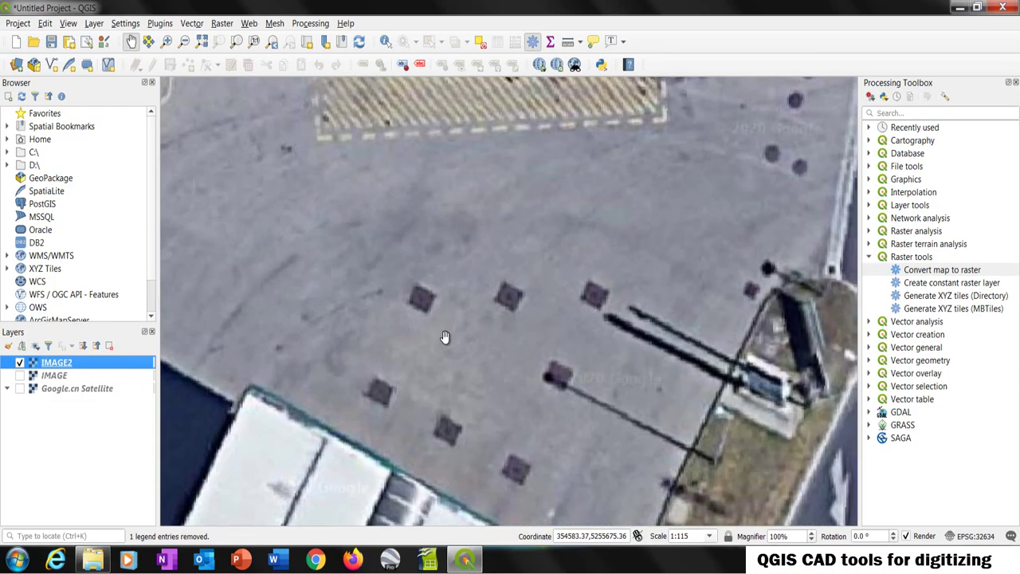
scroll(490, 299, "down", 2)
scroll(496, 341, "up", 1)
scroll(496, 341, "up", 2)
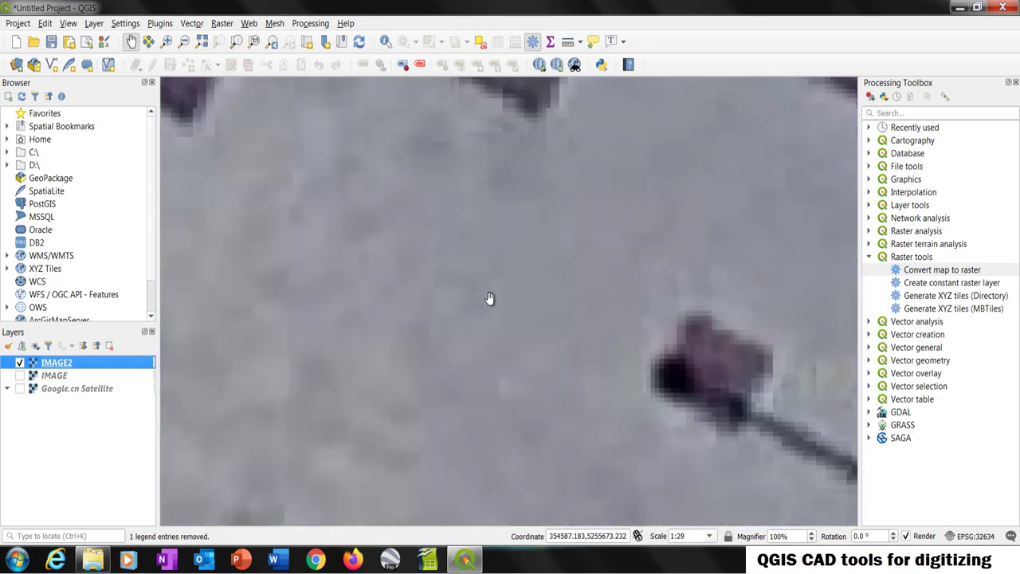
scroll(490, 306, "down", 2)
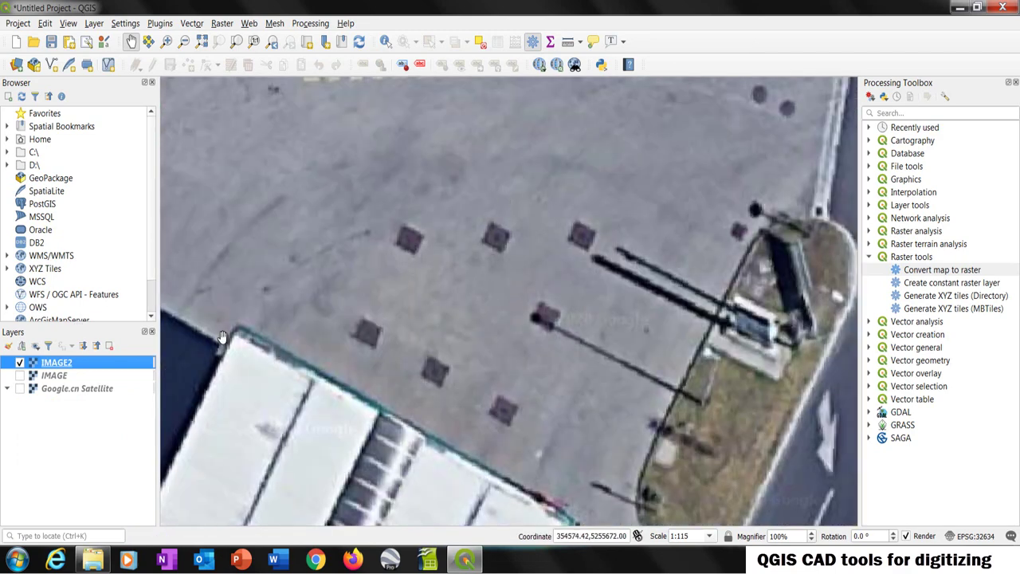
Show the IMAGE layer in place of IMAGE2 to compare them at 1:115, and switch back to IMAGE2
left_click(20, 363)
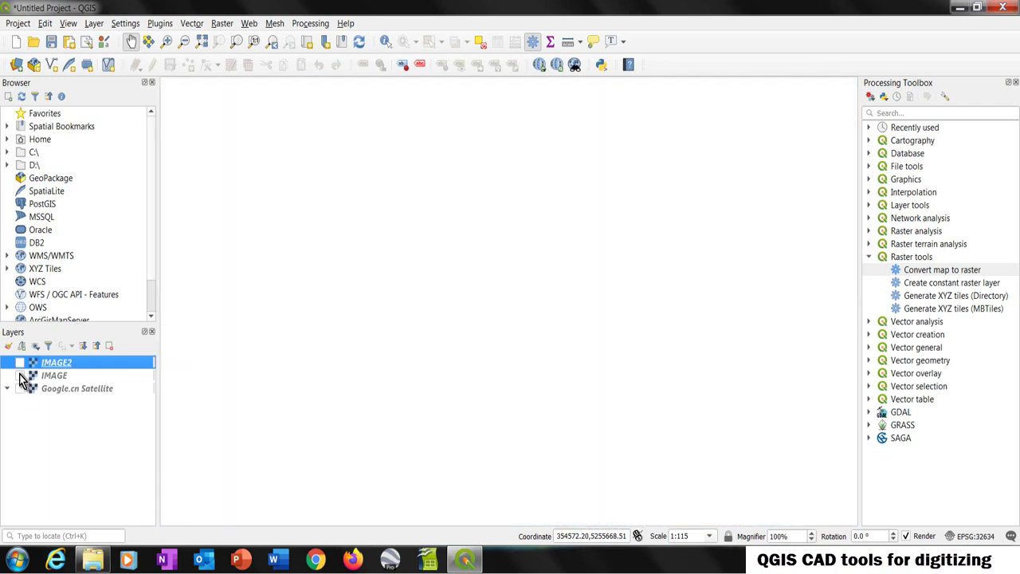
left_click(20, 375)
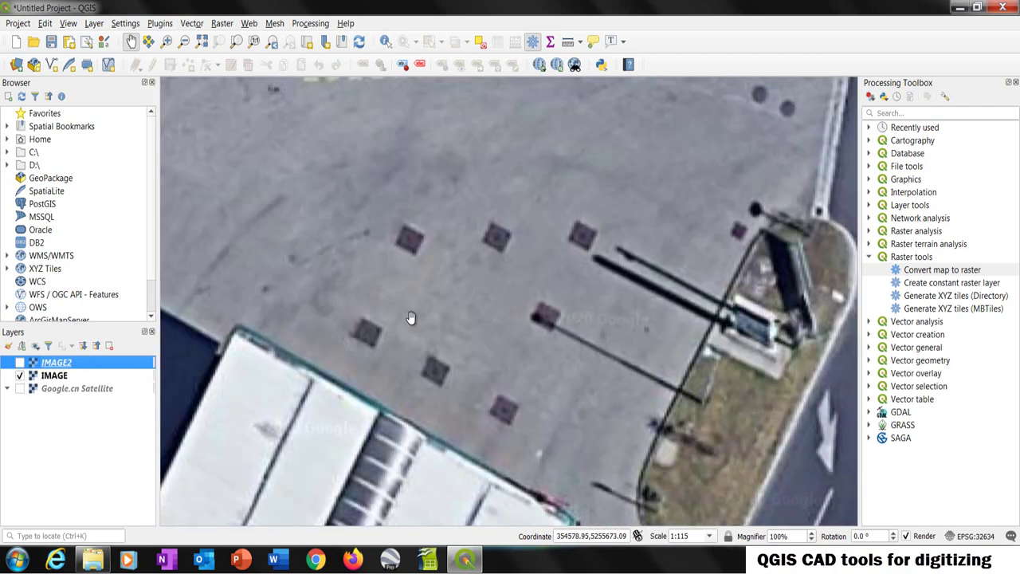
left_click(20, 376)
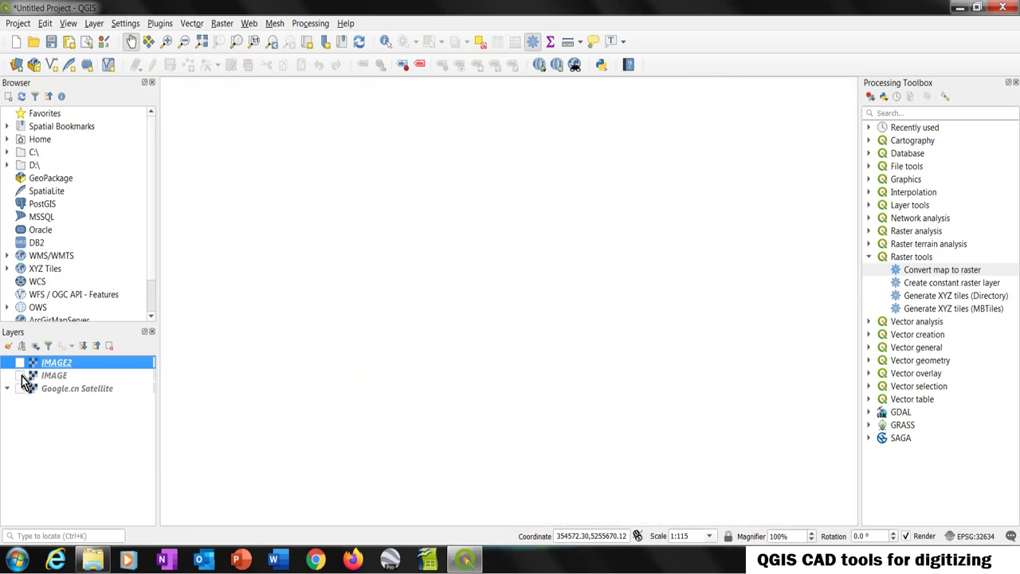
left_click(19, 363)
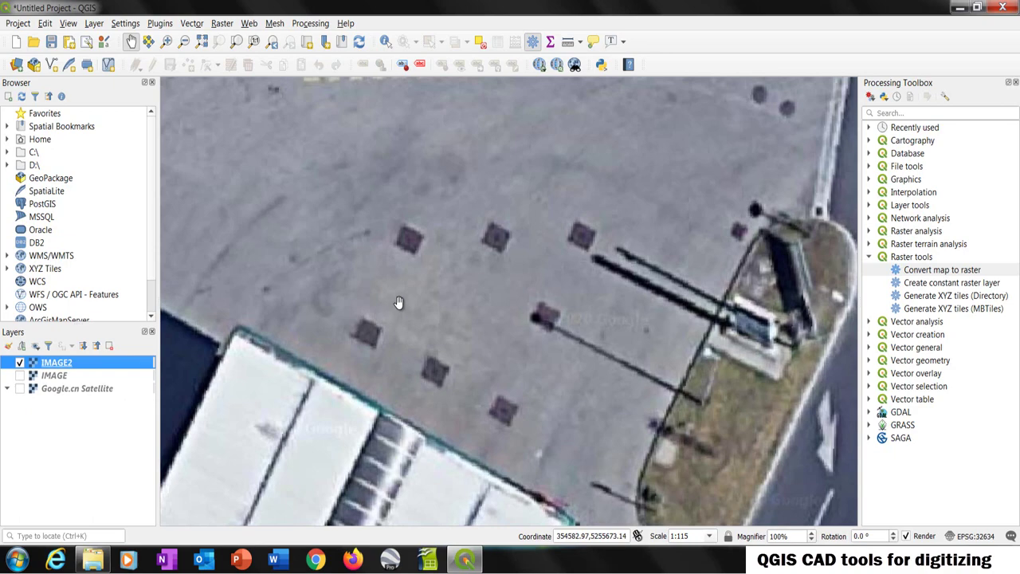
Examine the station features in IMAGE2: the square covers, yellow hatched area, western access lane and white canopy roof
scroll(400, 302, "down", 1)
scroll(399, 302, "down", 1)
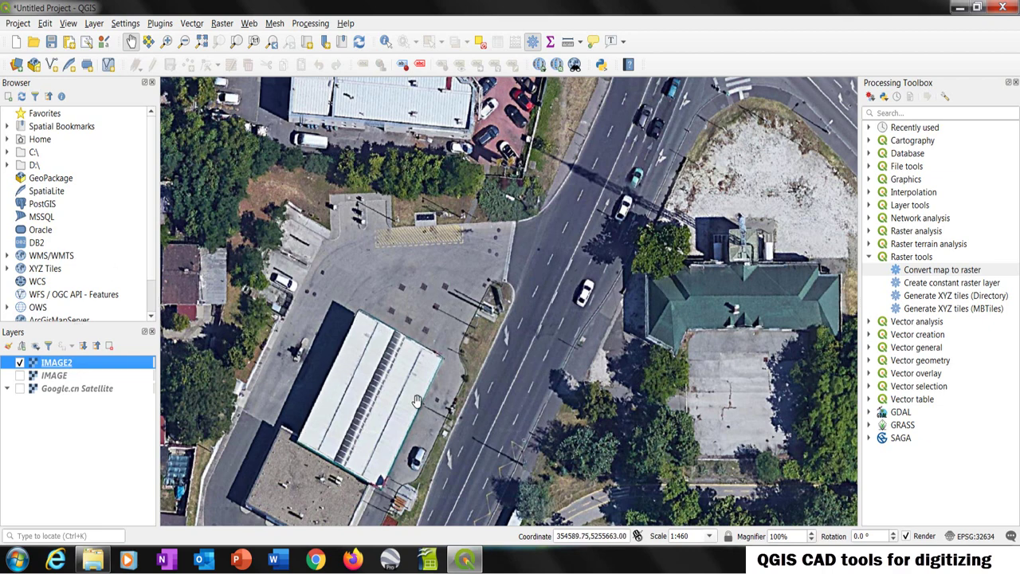
scroll(363, 396, "up", 1)
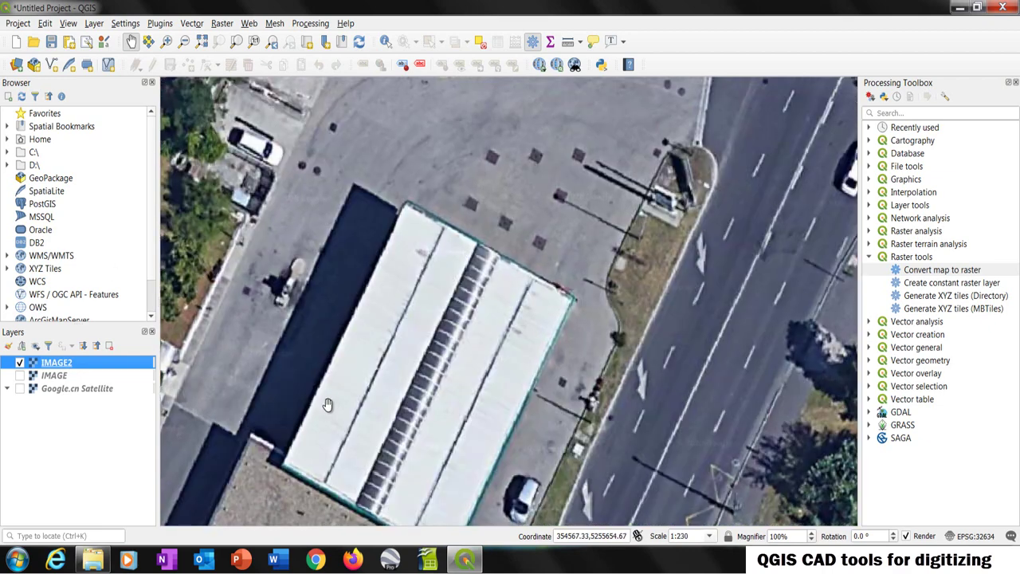
left_click_drag(559, 263, 499, 299)
scroll(493, 272, "up", 1)
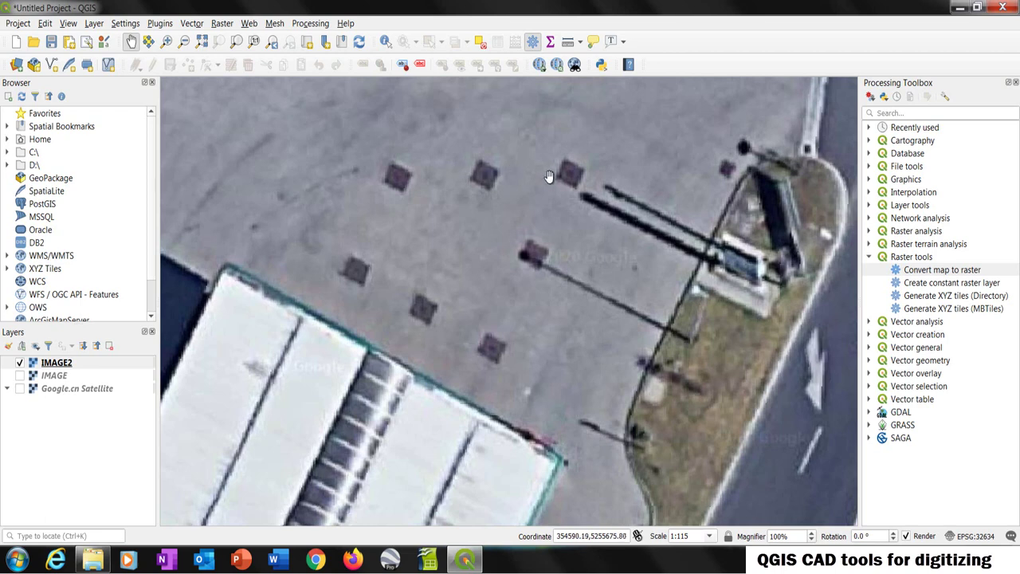
left_click_drag(537, 300, 494, 425)
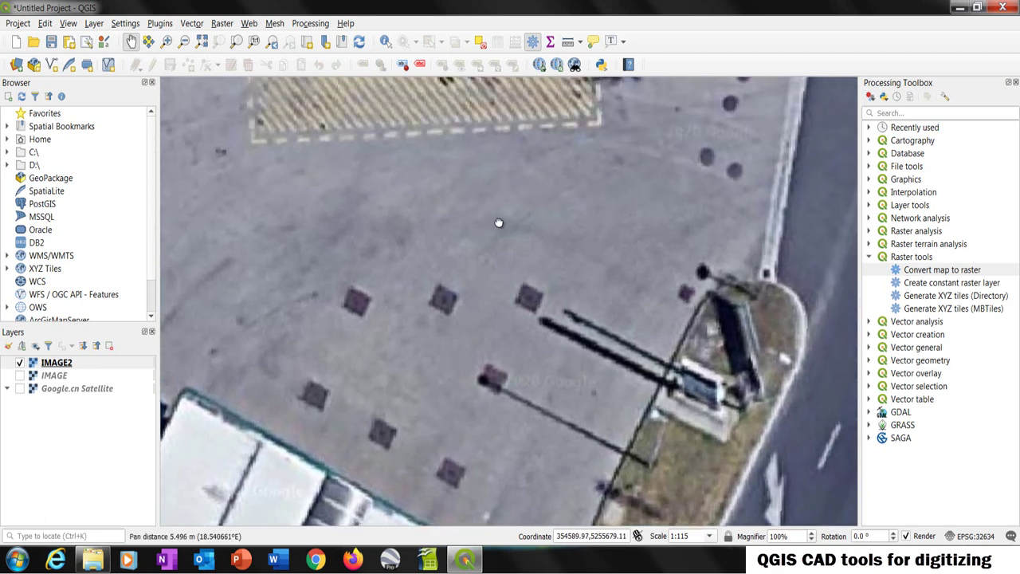
left_click_drag(498, 223, 490, 391)
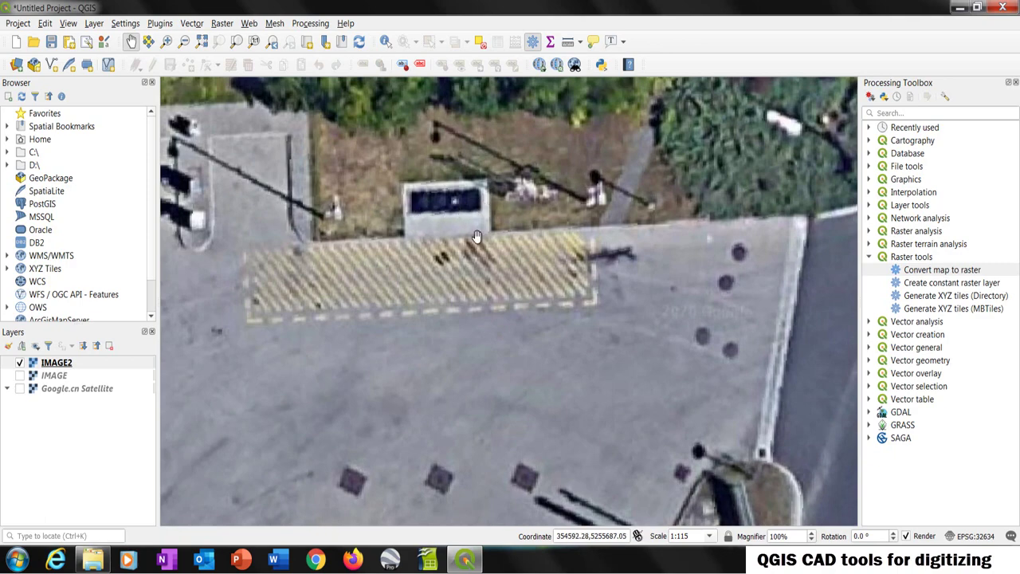
left_click_drag(325, 349, 415, 243)
left_click_drag(441, 391, 499, 346)
left_click_drag(457, 414, 485, 239)
left_click_drag(375, 319, 475, 177)
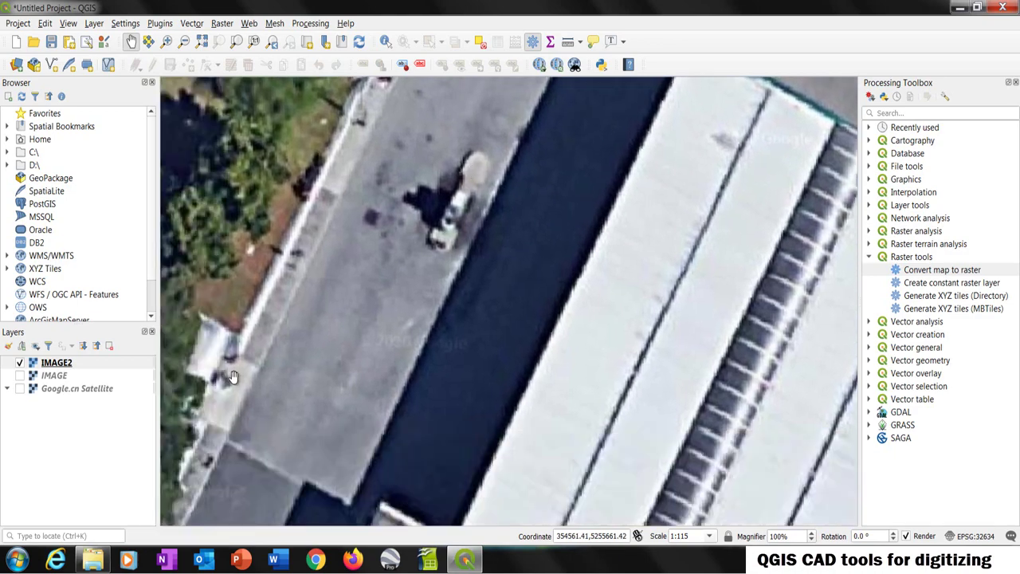
left_click_drag(740, 385, 430, 390)
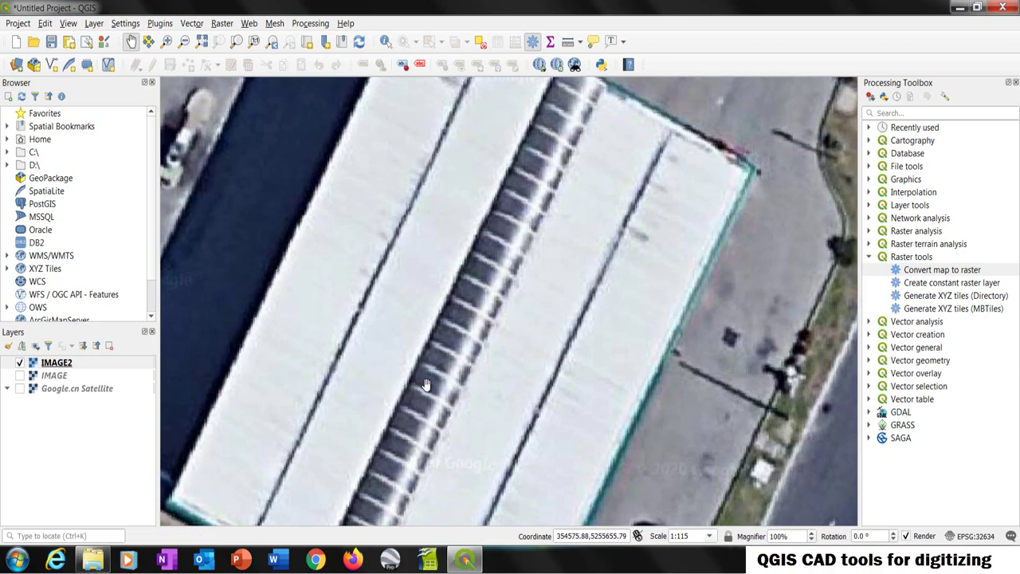
Examine the flat-roofed station building, the roadside kerb and grass island, and the southern paved yard in IMAGE2
scroll(427, 298, "down", 1)
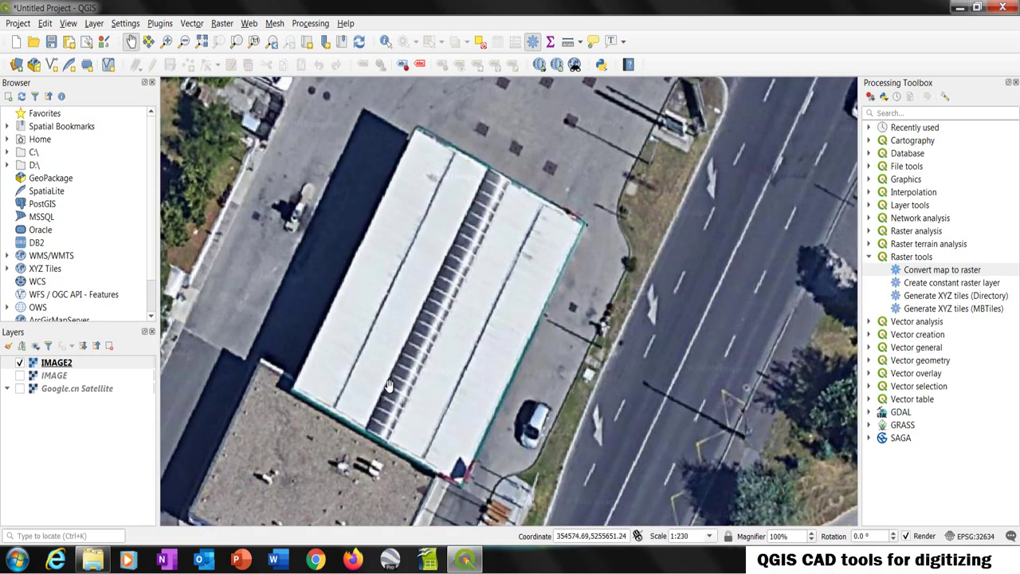
left_click_drag(389, 386, 445, 226)
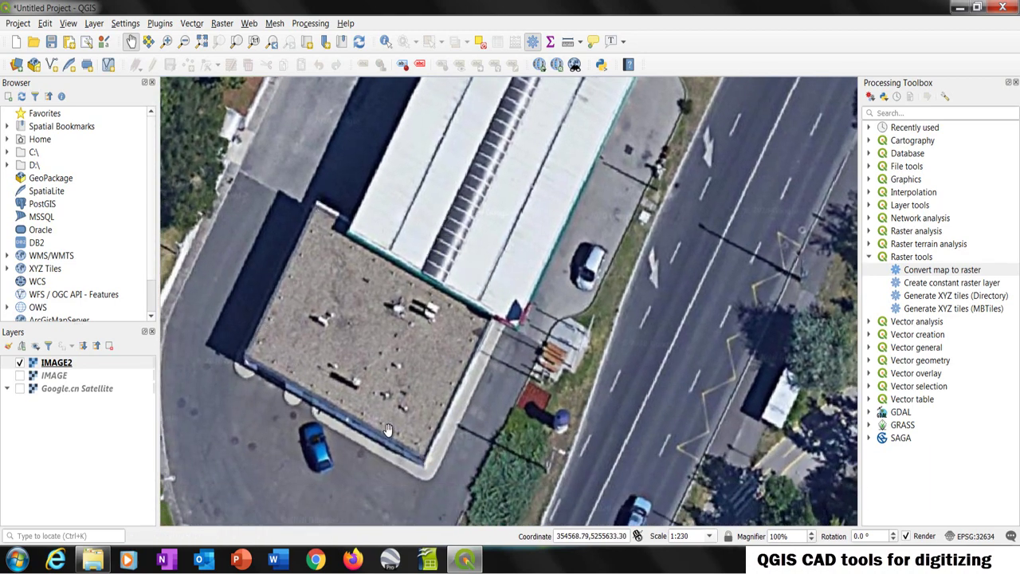
left_click_drag(538, 175, 525, 247)
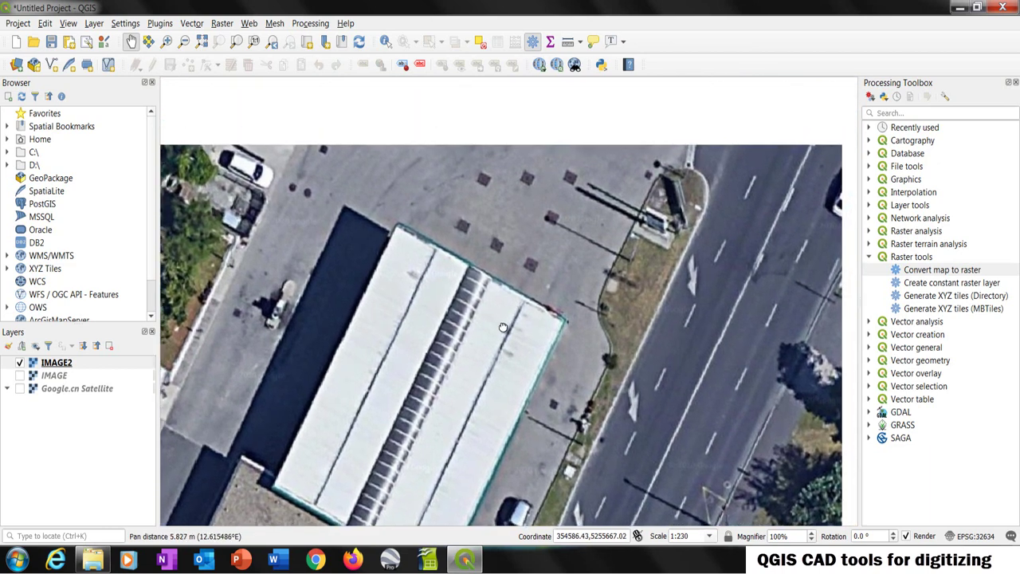
left_click_drag(503, 327, 488, 378)
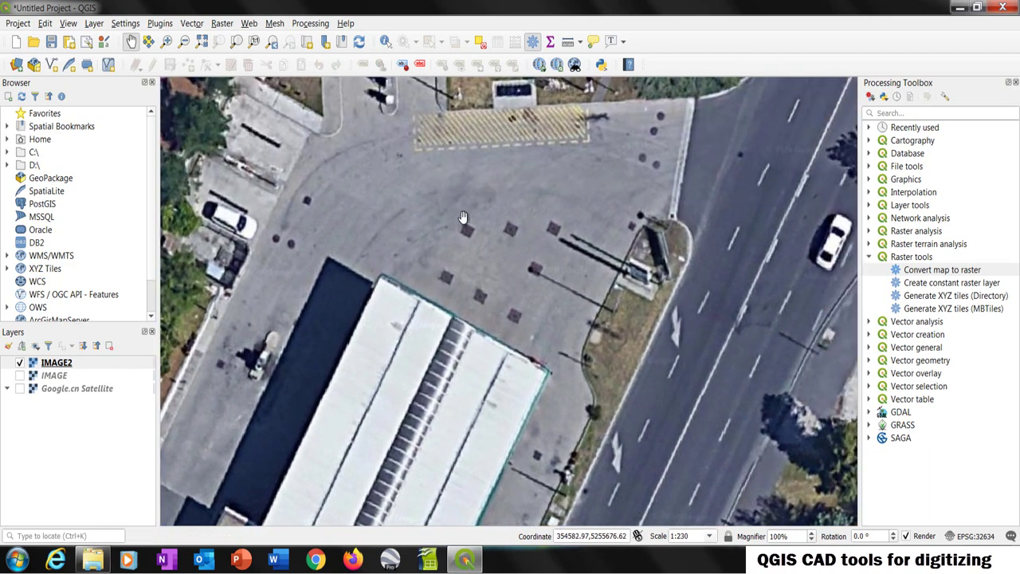
left_click_drag(495, 383, 478, 249)
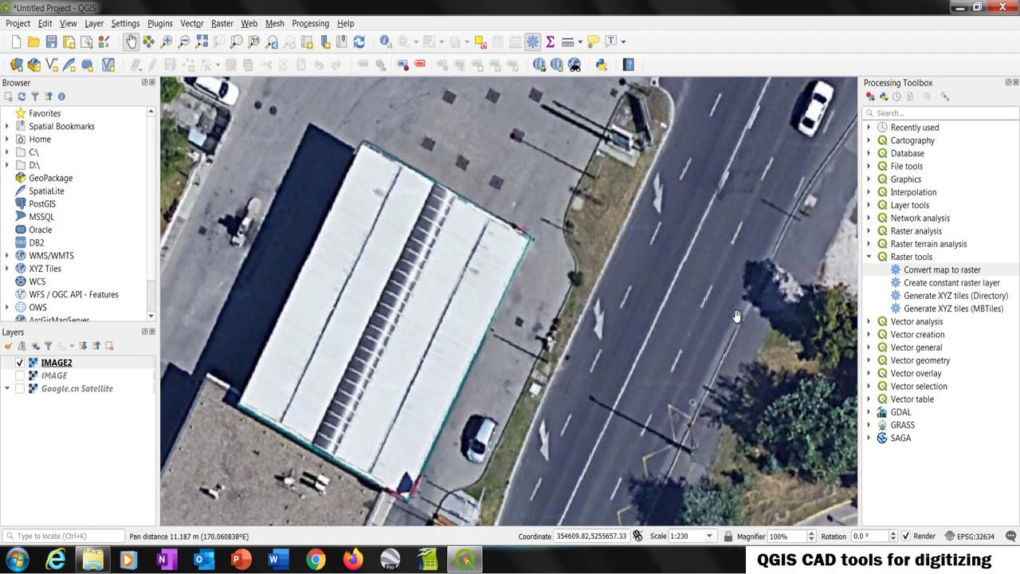
left_click_drag(686, 239, 596, 208)
scroll(594, 287, "up", 1)
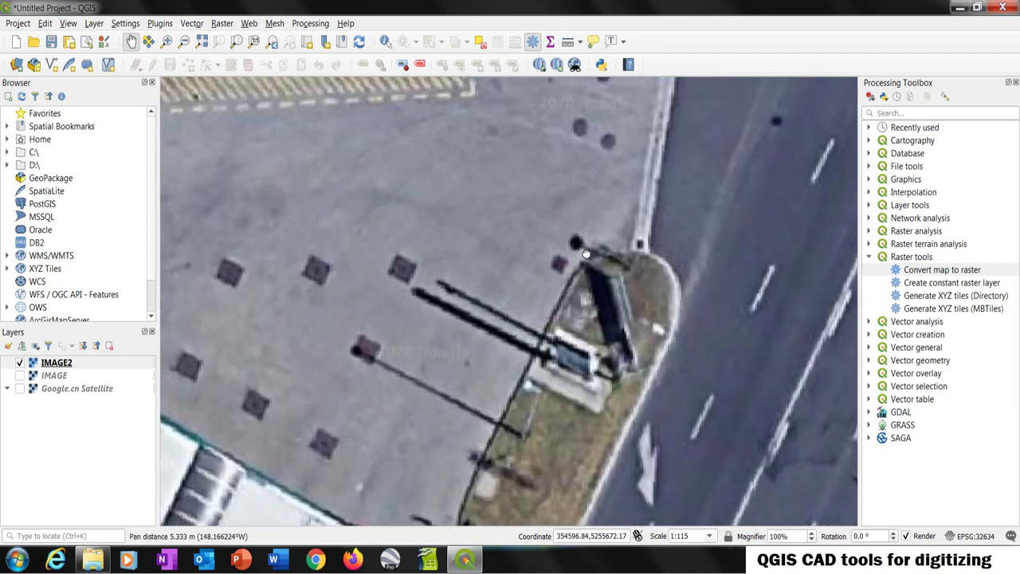
scroll(586, 254, "down", 1)
left_click_drag(585, 254, 478, 269)
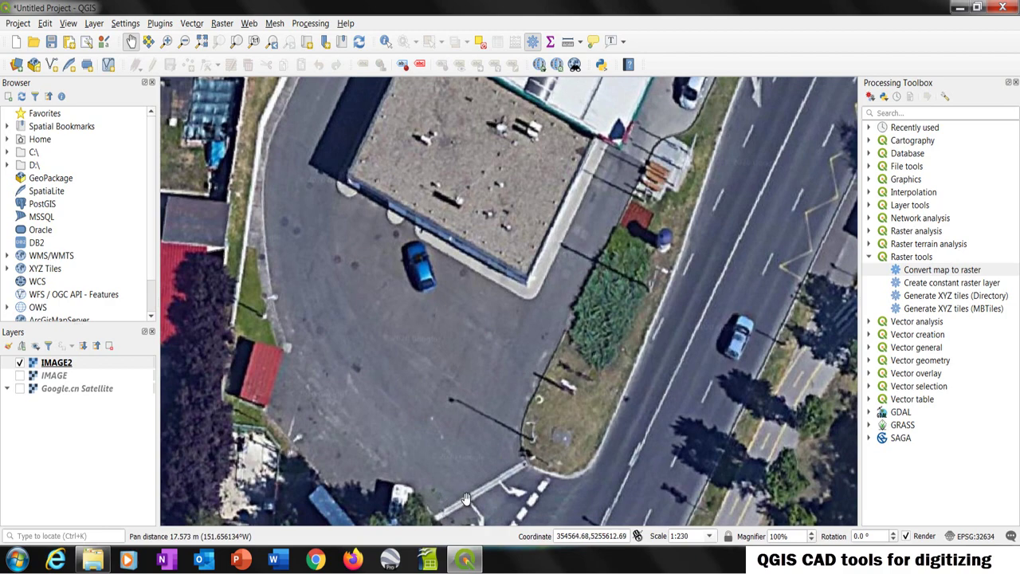
Save the project as "gas station" in QGZ format inside the GAS STATION folder
left_click_drag(640, 221, 536, 519)
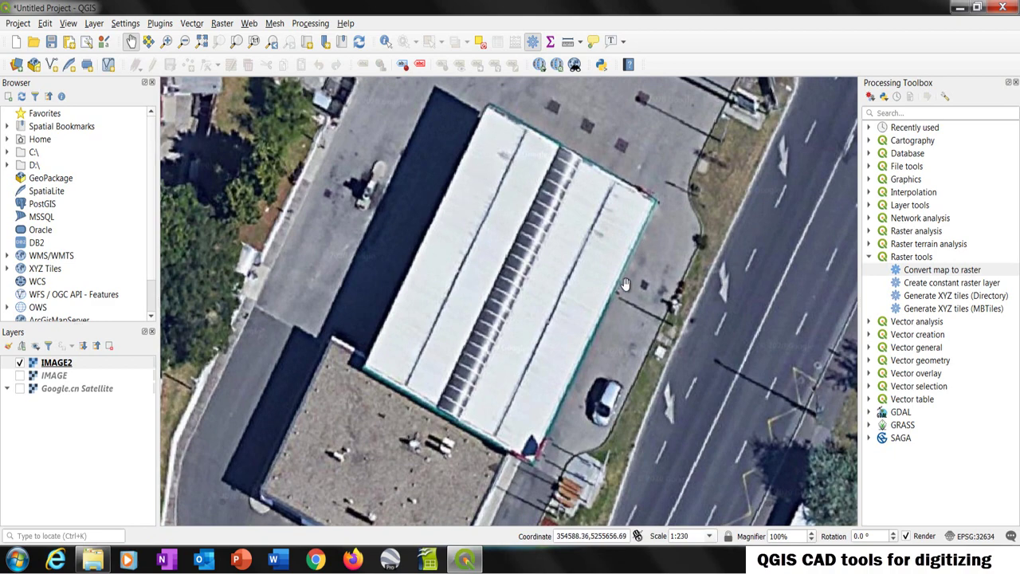
scroll(467, 291, "down", 1)
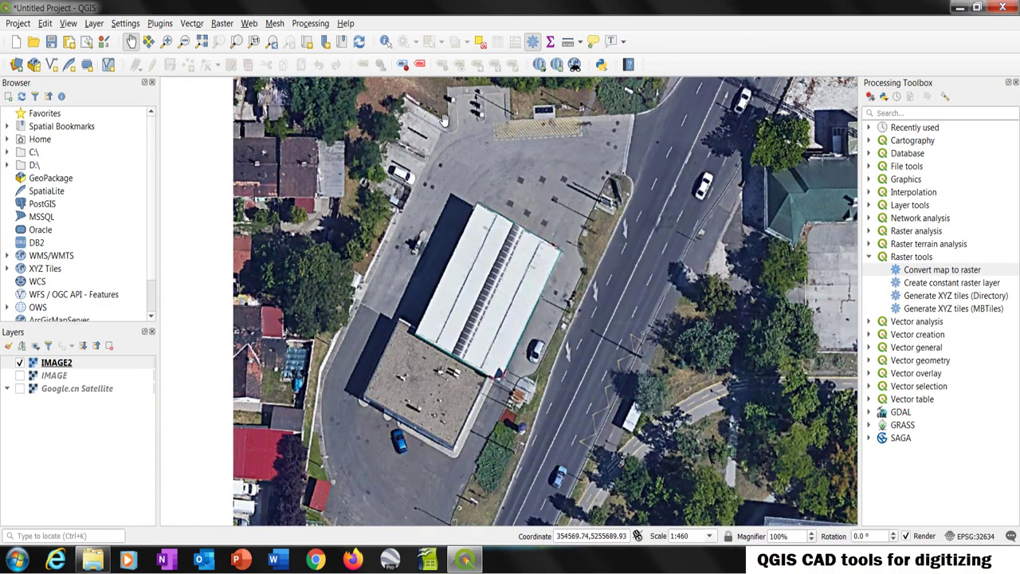
left_click_drag(380, 456, 364, 297)
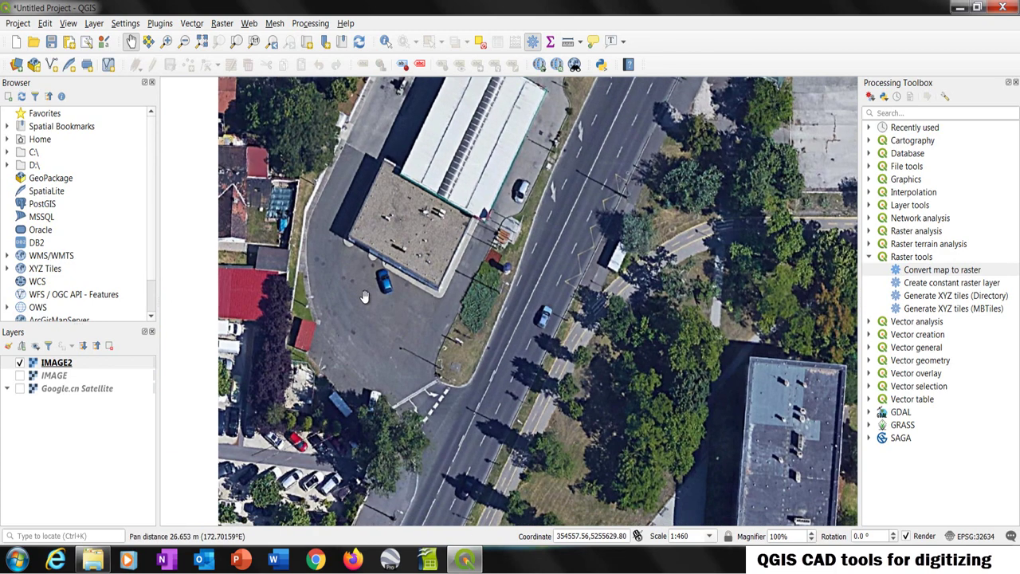
scroll(364, 297, "down", 1)
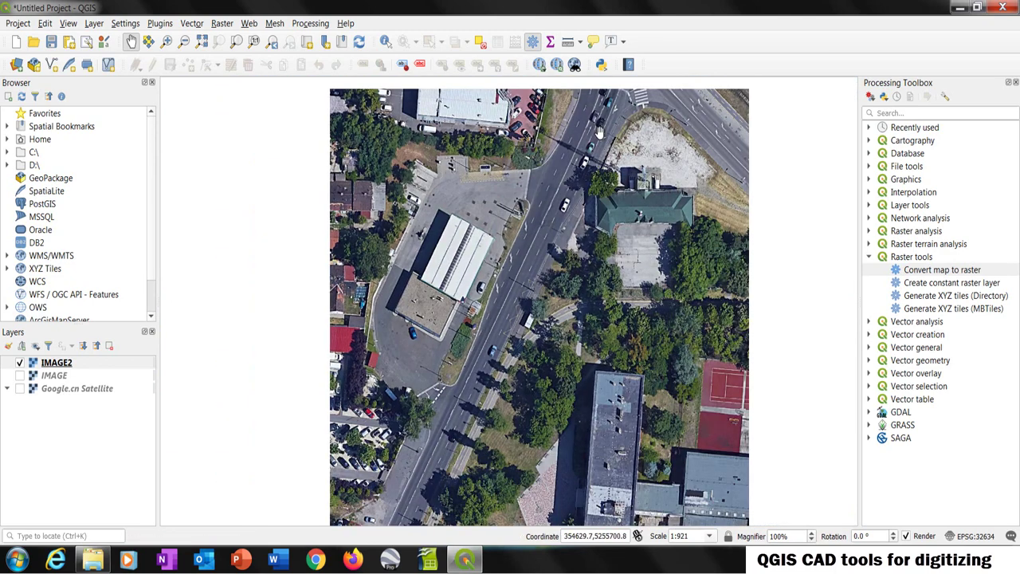
left_click(16, 25)
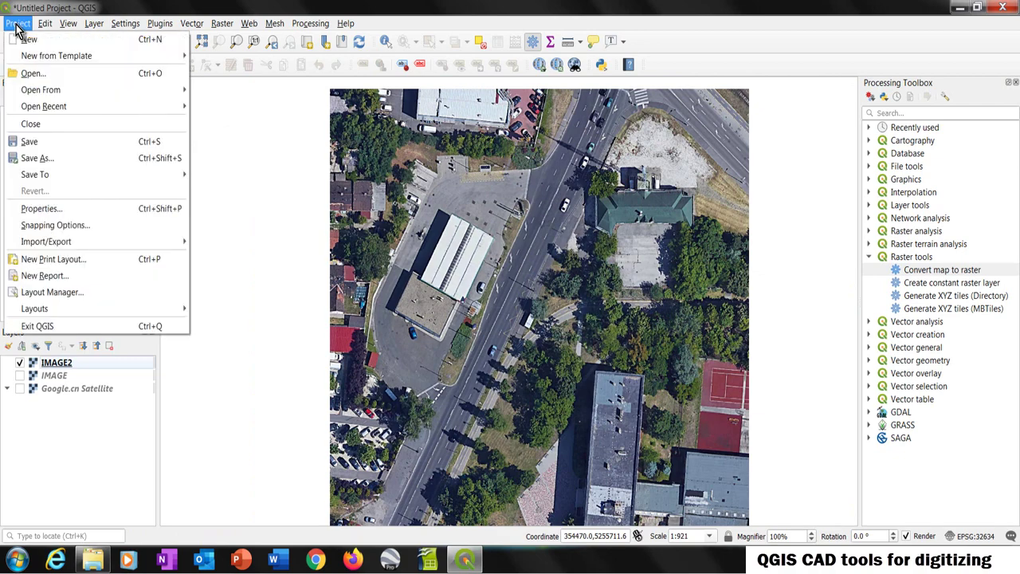
left_click(37, 158)
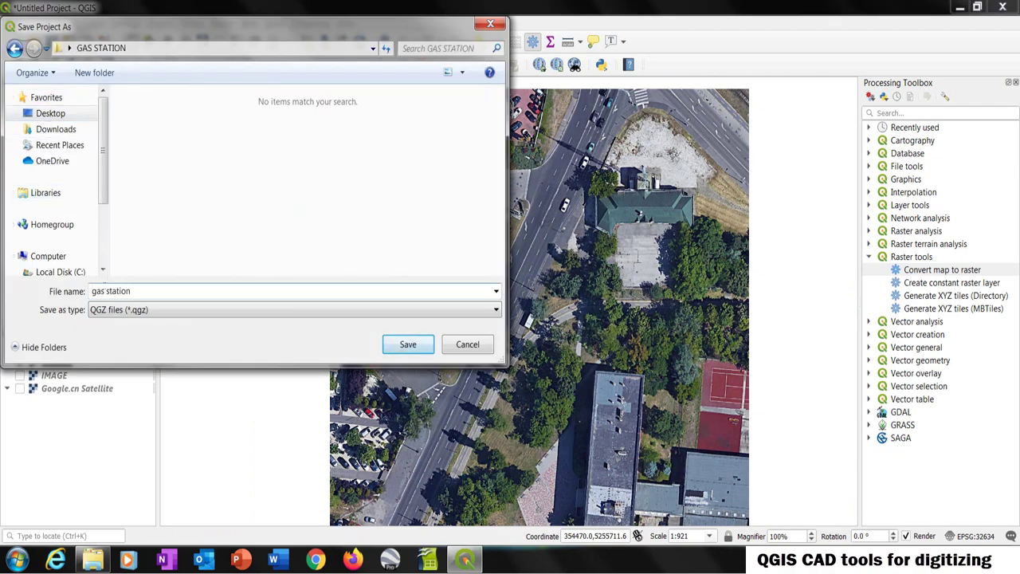
left_click(408, 344)
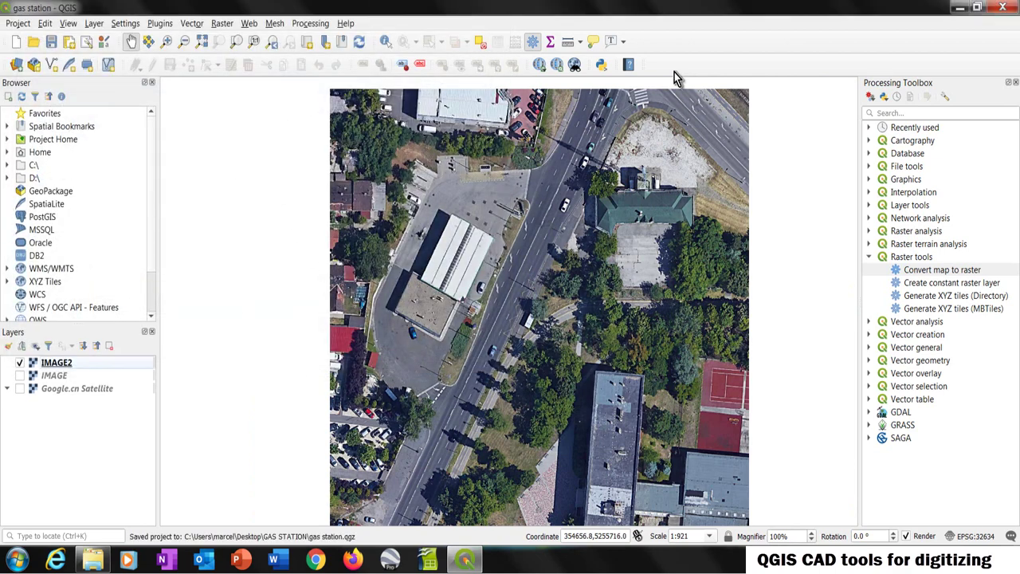
Enable the Advanced Digitizing, Shape Digitizing and Snapping toolbars
right_click(651, 37)
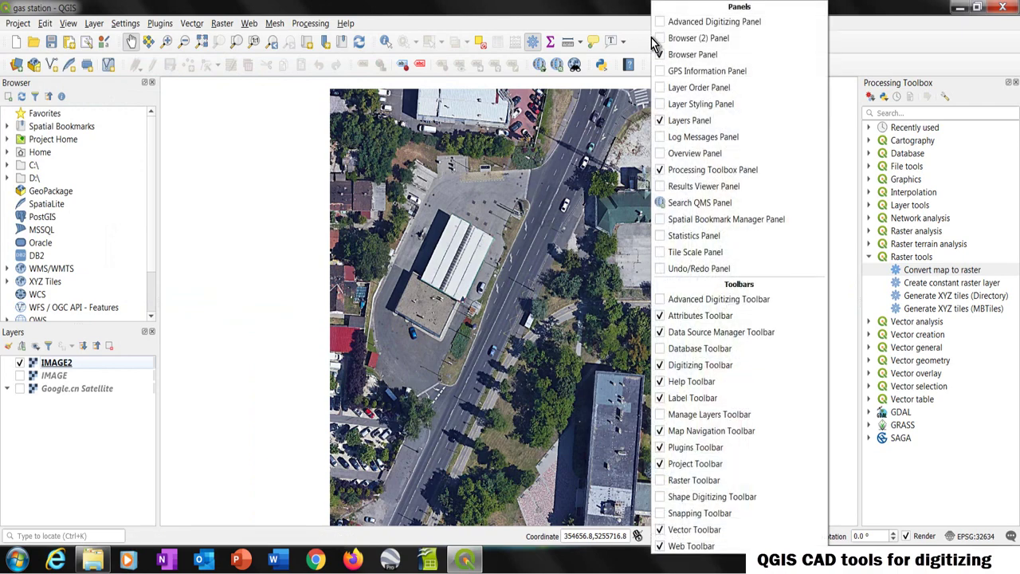
left_click(659, 304)
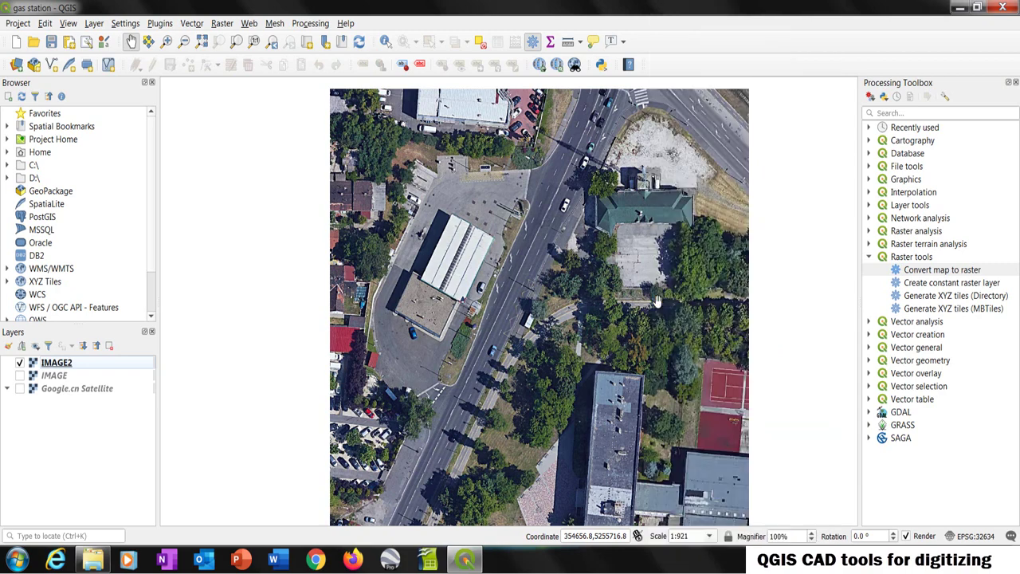
right_click(669, 70)
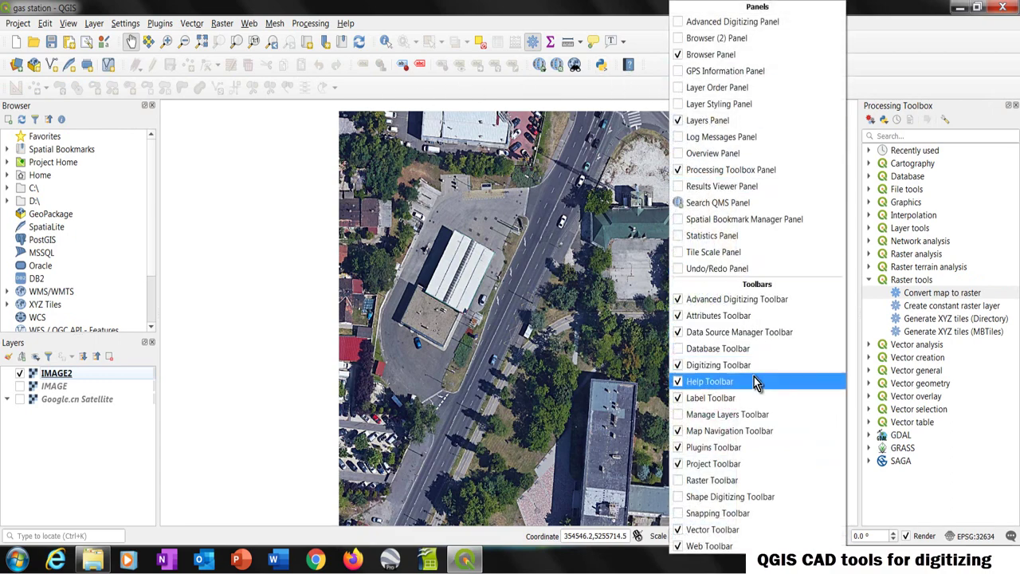
left_click(687, 499)
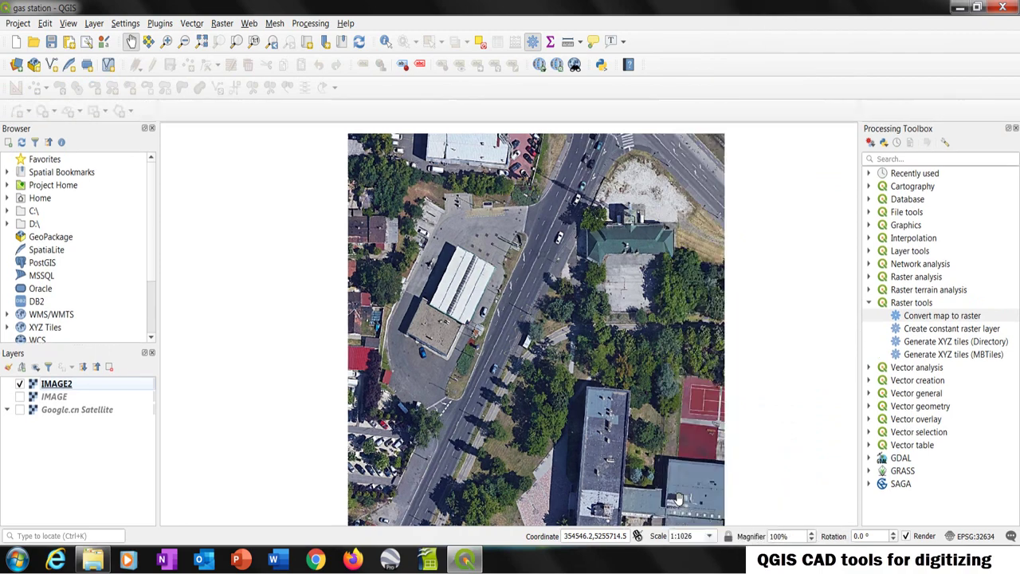
right_click(685, 72)
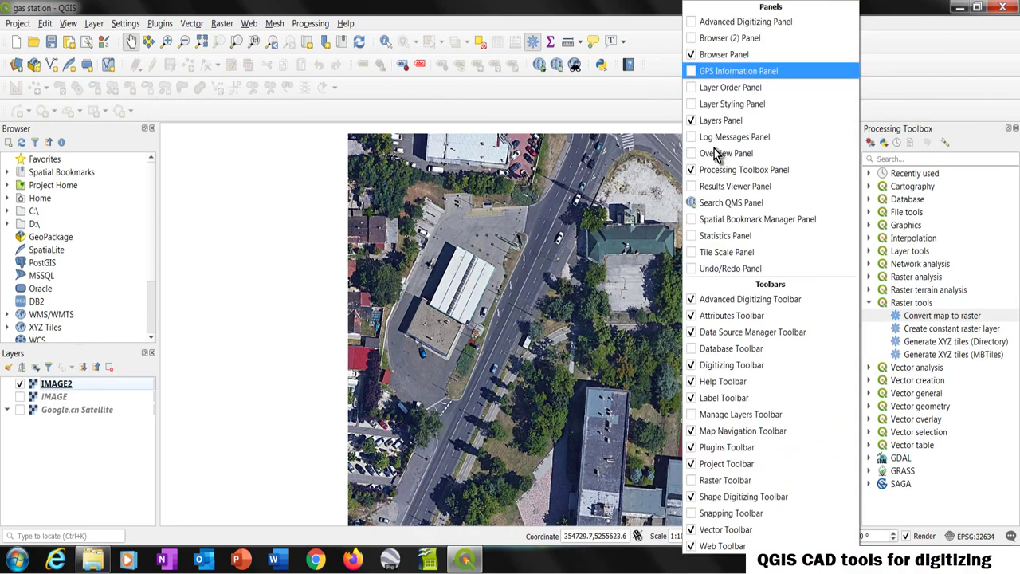
left_click(694, 516)
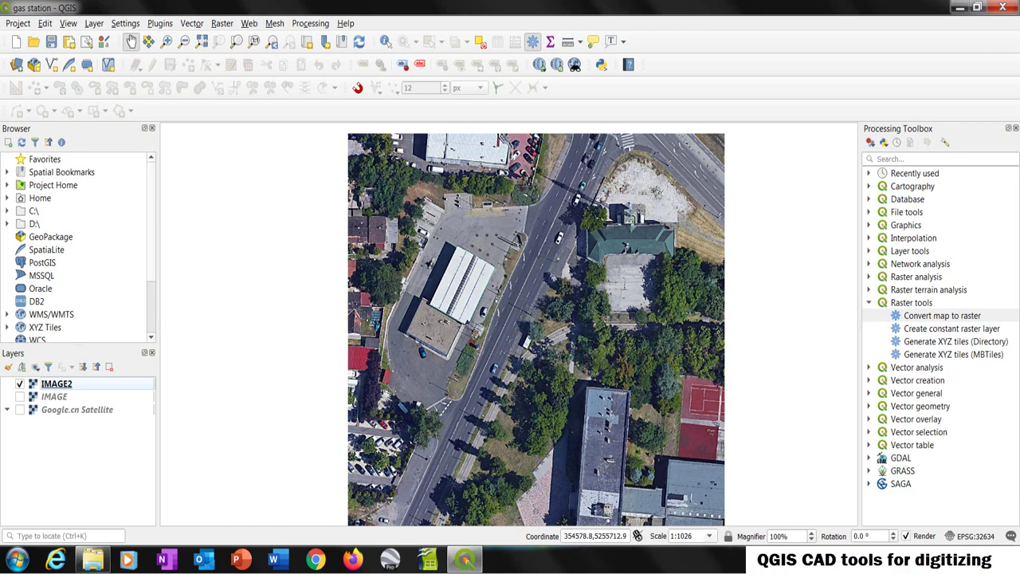
Start a new shapefile layer and set its file to "gas station perimeter" in the shapefiles folder of GAS STATION
left_click(93, 24)
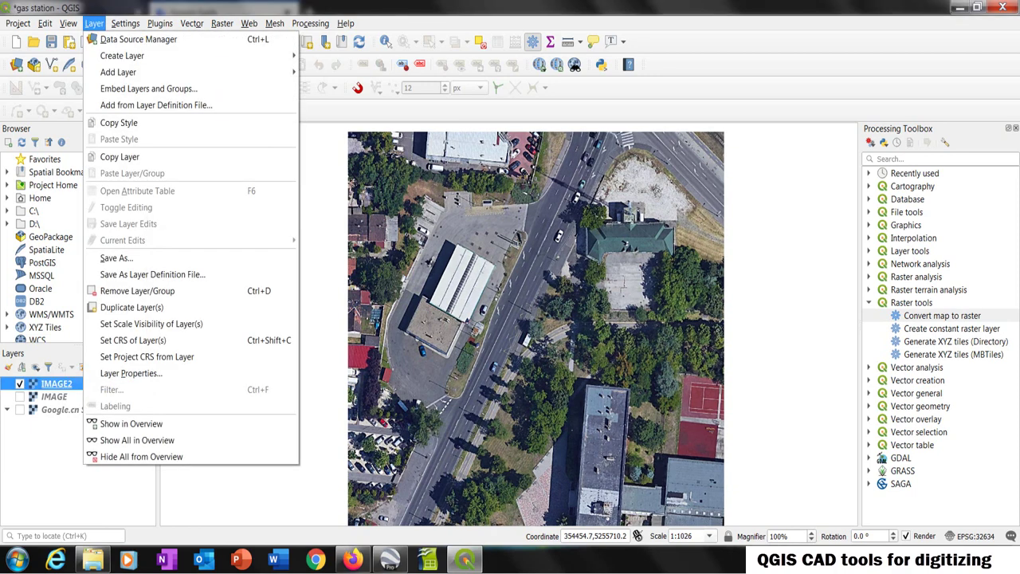
mouse_move(136, 60)
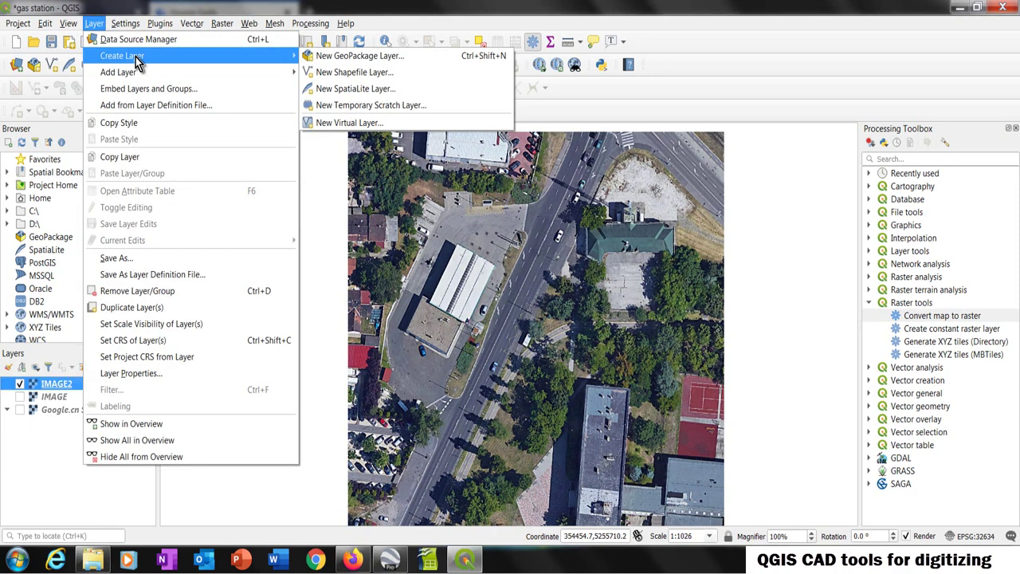
left_click(343, 74)
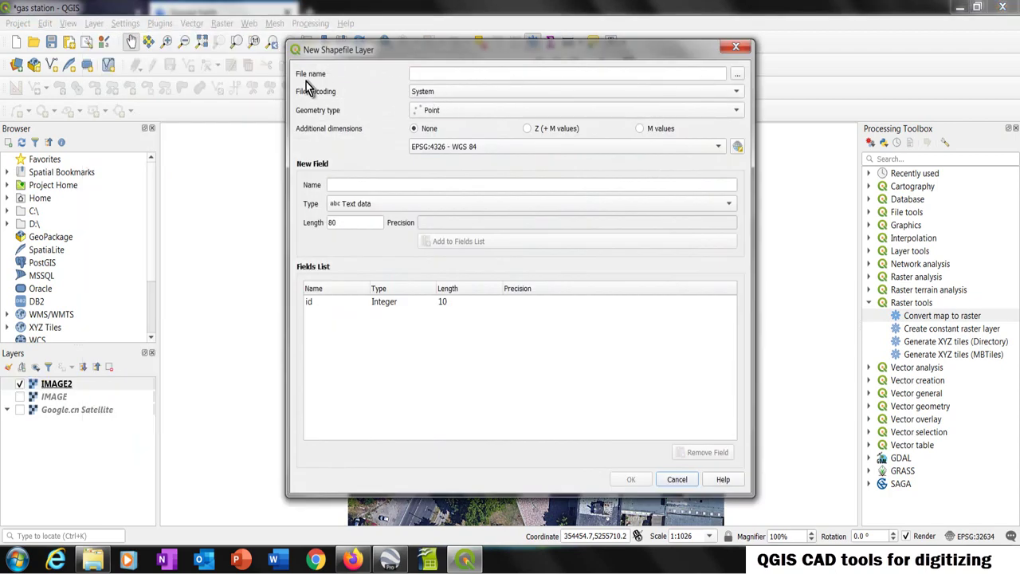
left_click(737, 74)
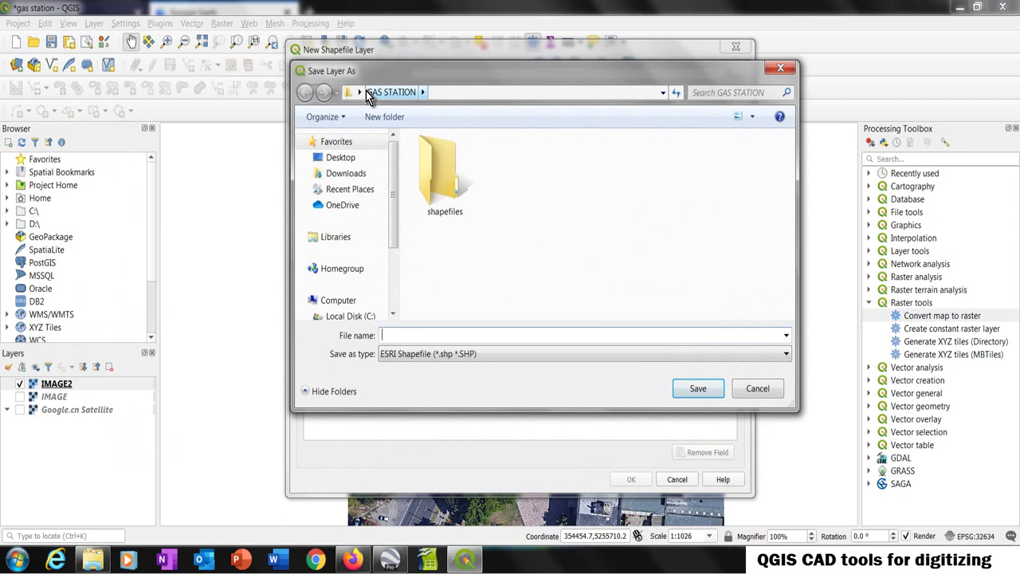
double_click(438, 167)
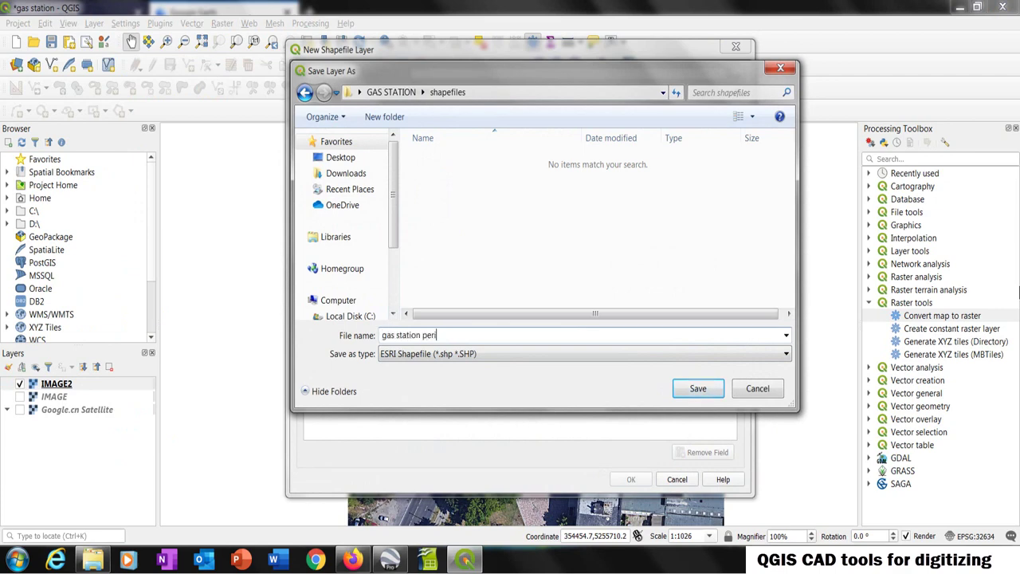
left_click(690, 389)
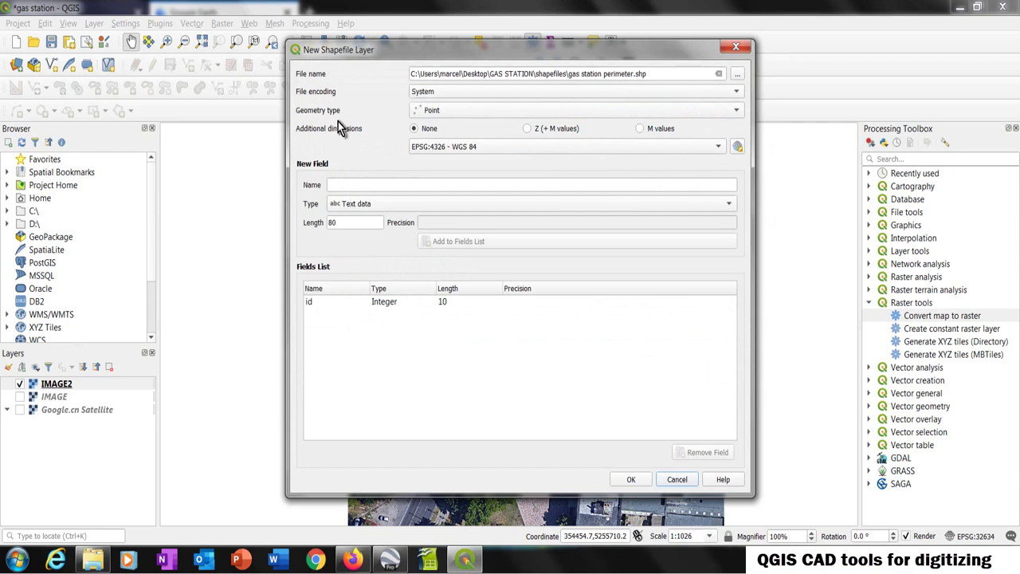
Create the perimeter shapefile with Line geometry and the EPSG:32634 - WGS 84 / UTM zone 34N coordinate system
left_click(437, 113)
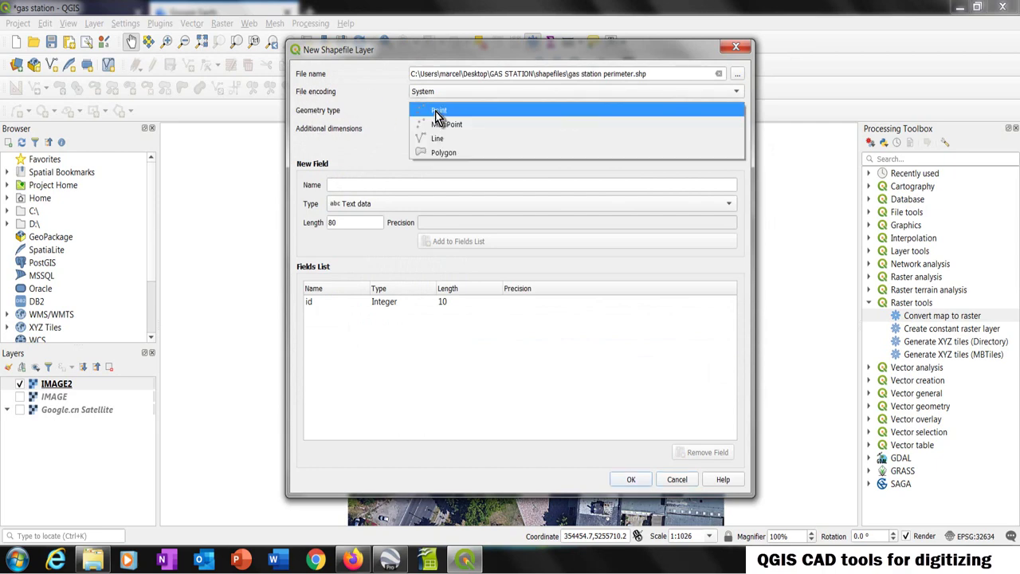
left_click(444, 138)
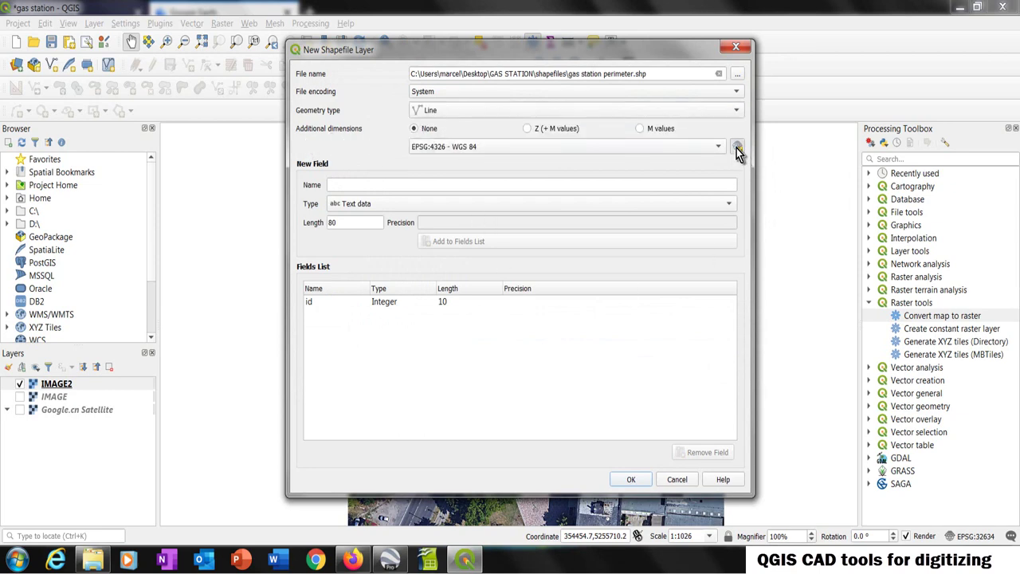
left_click(737, 148)
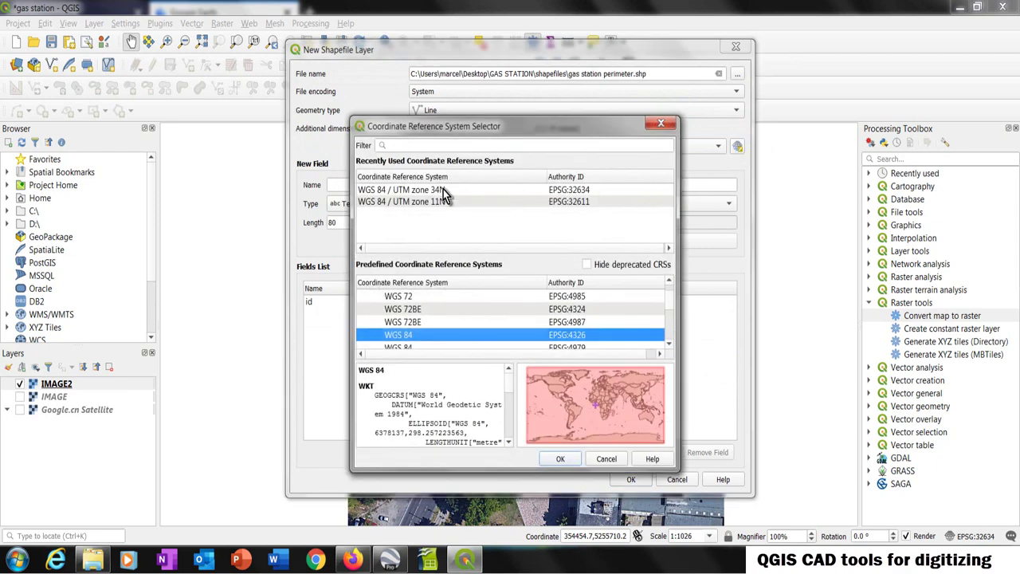
left_click(433, 191)
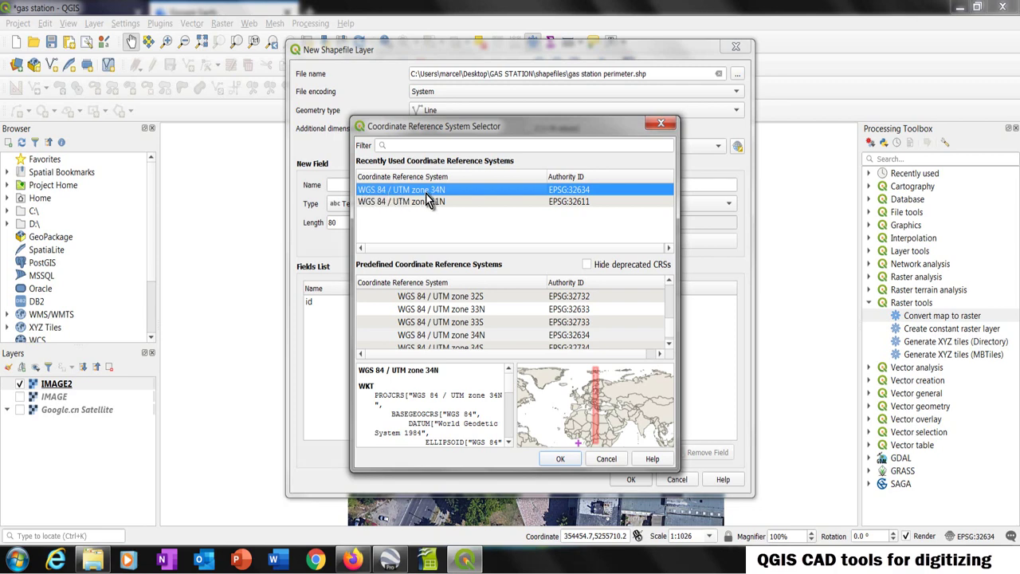
left_click(561, 459)
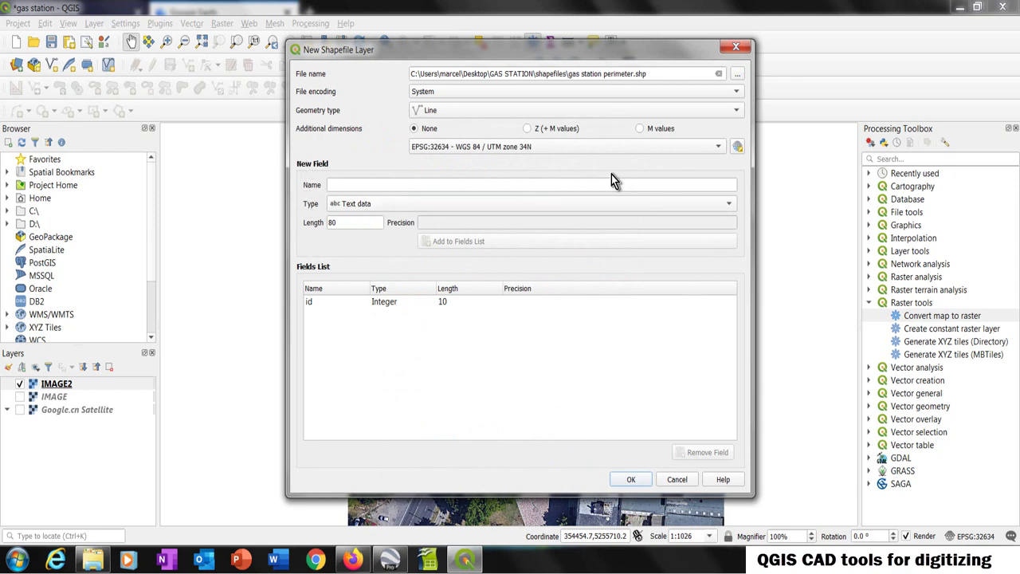
left_click(630, 480)
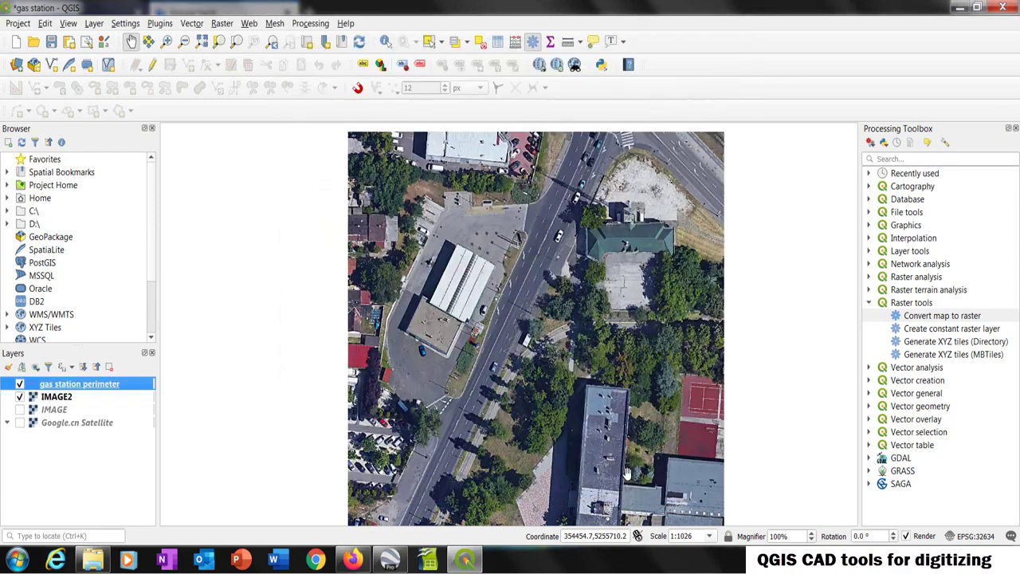
Make the gas station perimeter layer editable and activate the Add Circular String tool
right_click(89, 388)
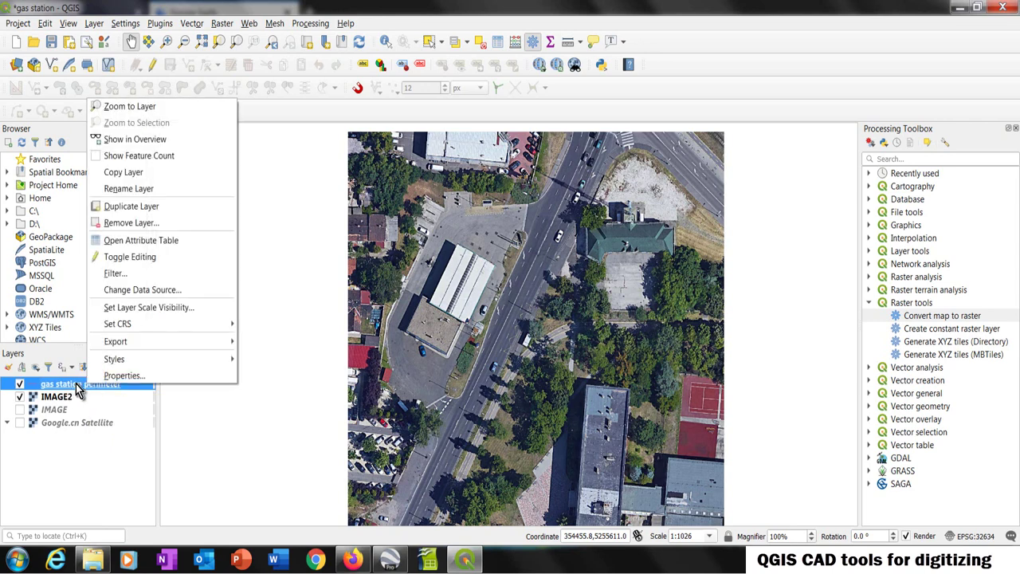
left_click(96, 259)
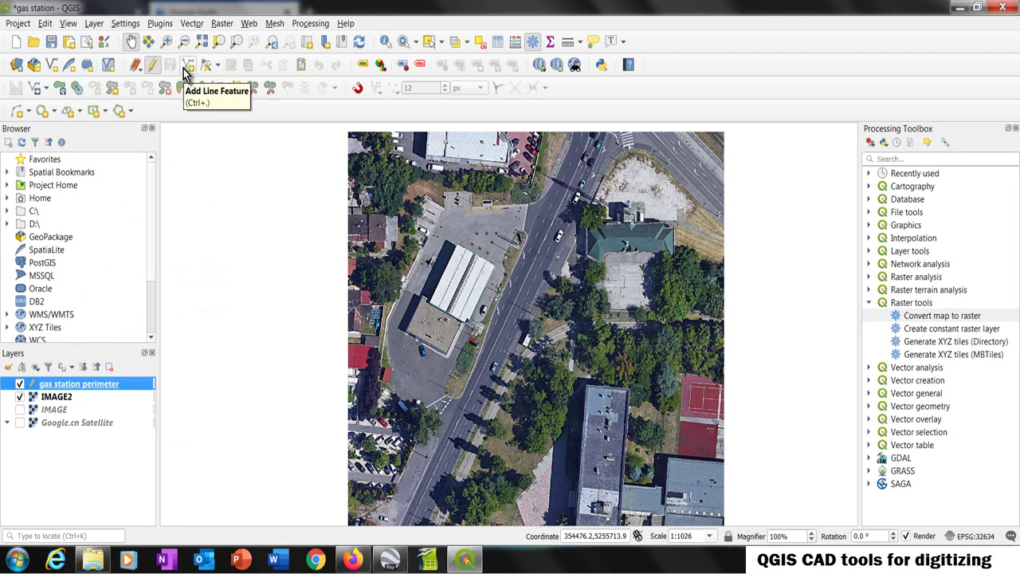
left_click(28, 112)
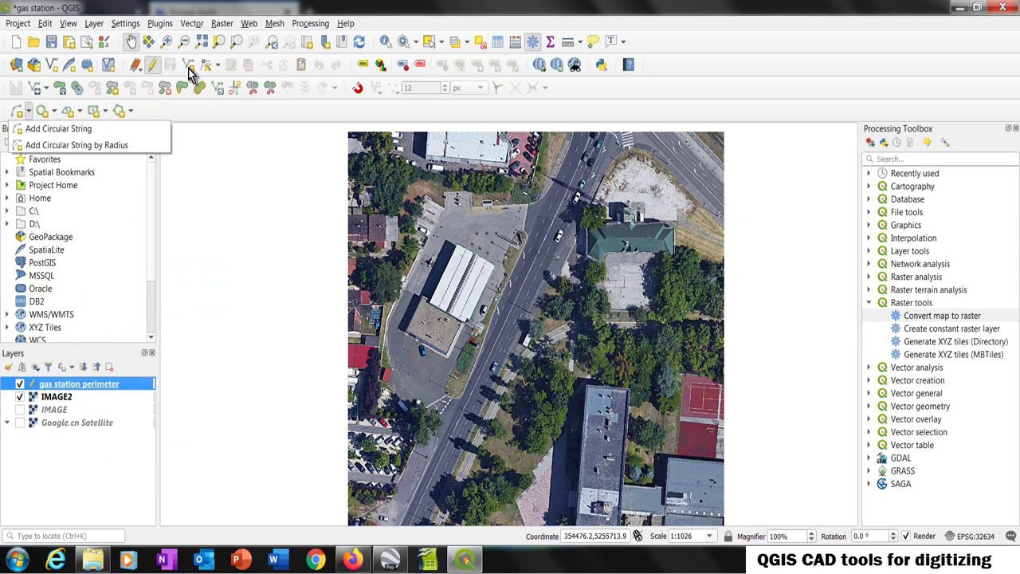
left_click(41, 136)
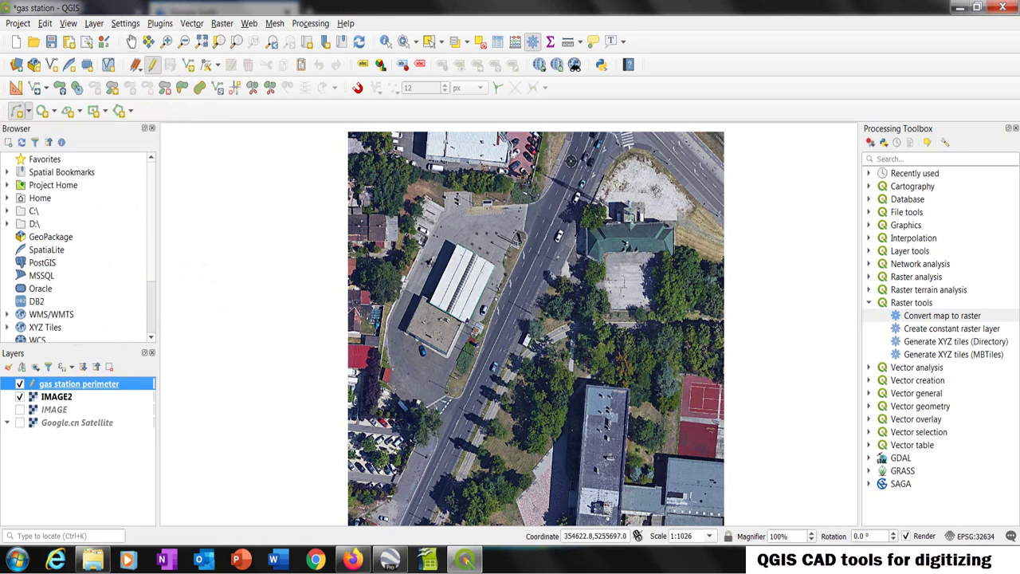
Begin a circular string along the western road kerb, tracing its slight curve southward from the northern edge of IMAGE2
scroll(565, 171, "up", 1)
scroll(562, 197, "down", 1)
scroll(468, 321, "up", 2)
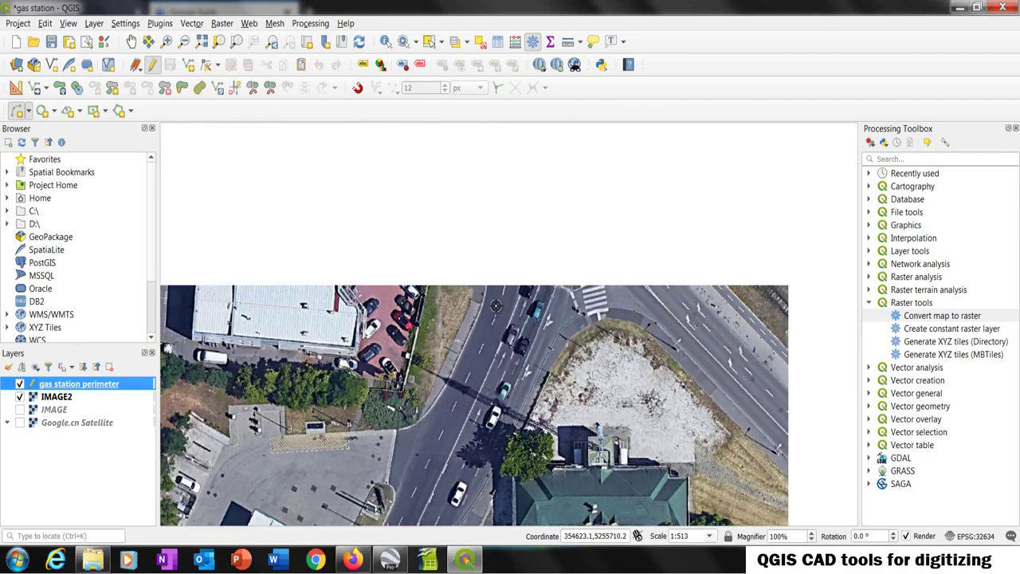
scroll(468, 321, "up", 1)
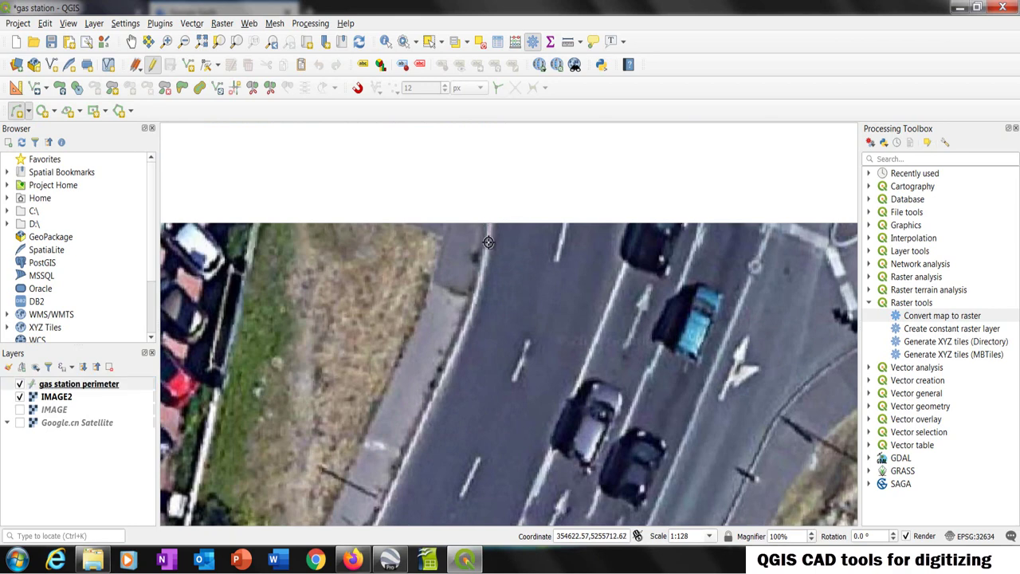
left_click(463, 333)
scroll(463, 358, "down", 2)
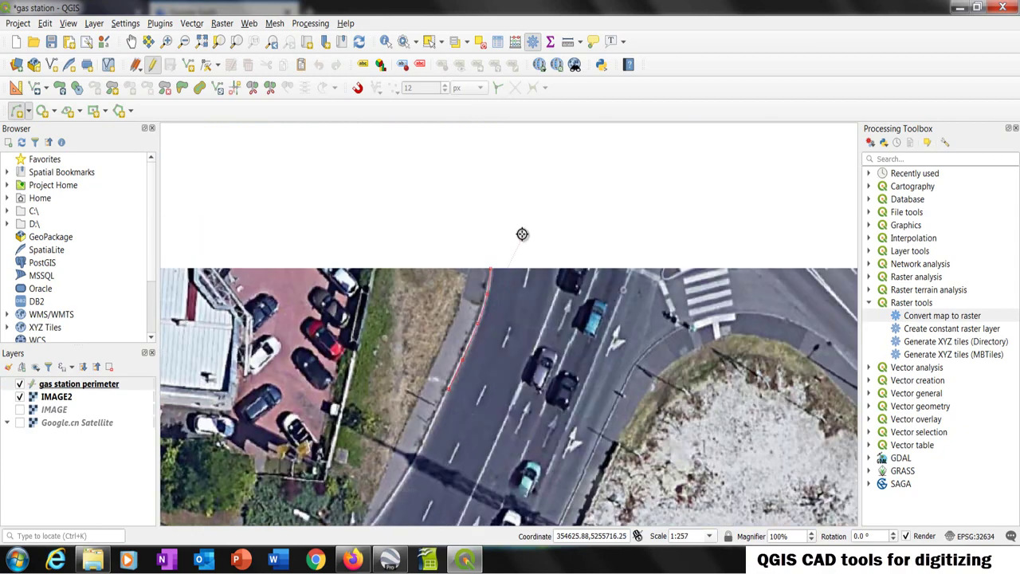
Extend the circular string southward along the kerb and around its bend to the corner of the station's northern entrance
scroll(463, 347, "up", 1)
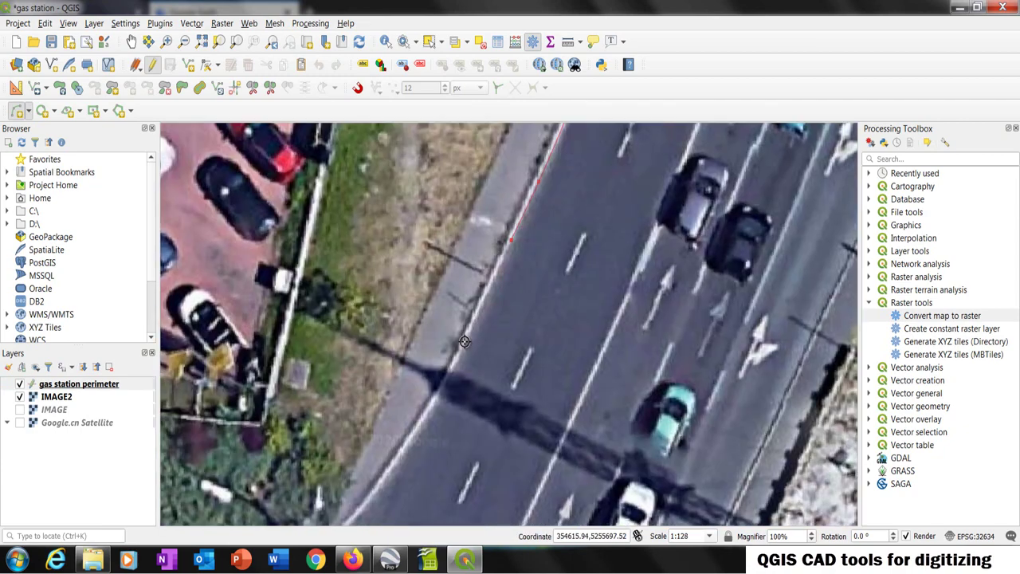
left_click(465, 341)
left_click(422, 417)
left_click(365, 501)
scroll(366, 502, "down", 1)
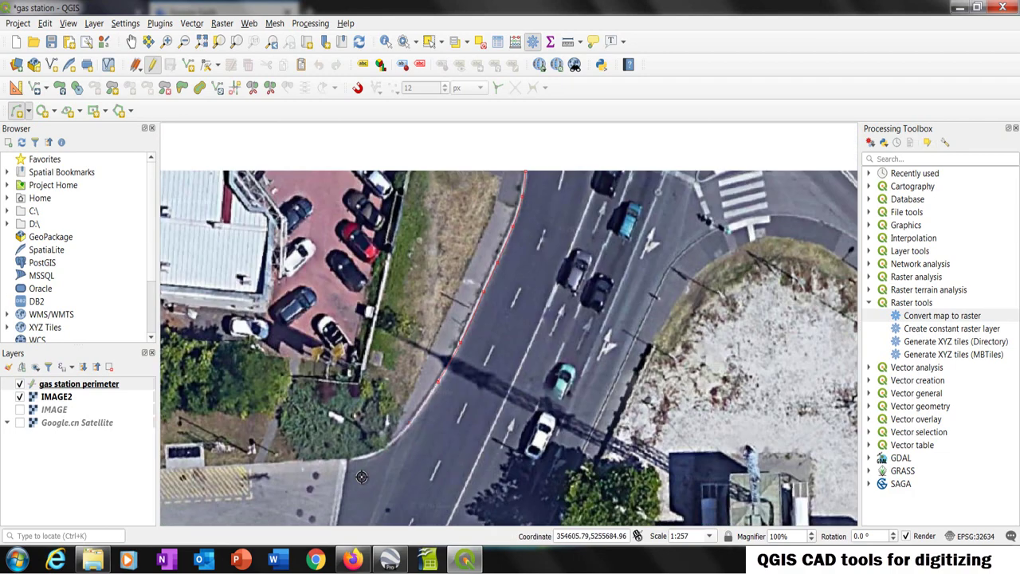
scroll(420, 414, "up", 1)
left_click(419, 414)
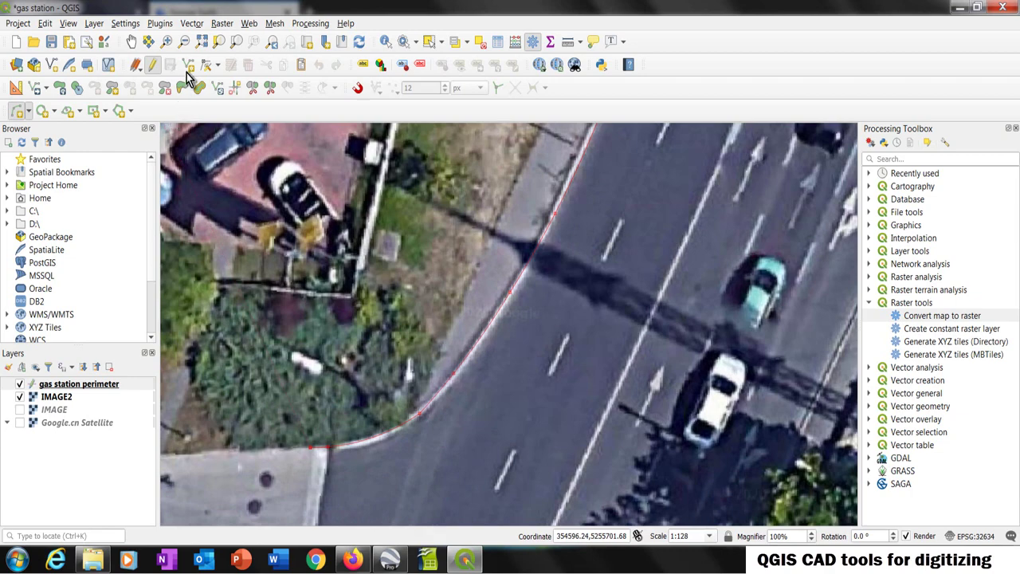
Switch to Add Line Feature and trace straight segments west along the northern entrance edge and around the small white-framed structure
scroll(556, 347, "down", 3)
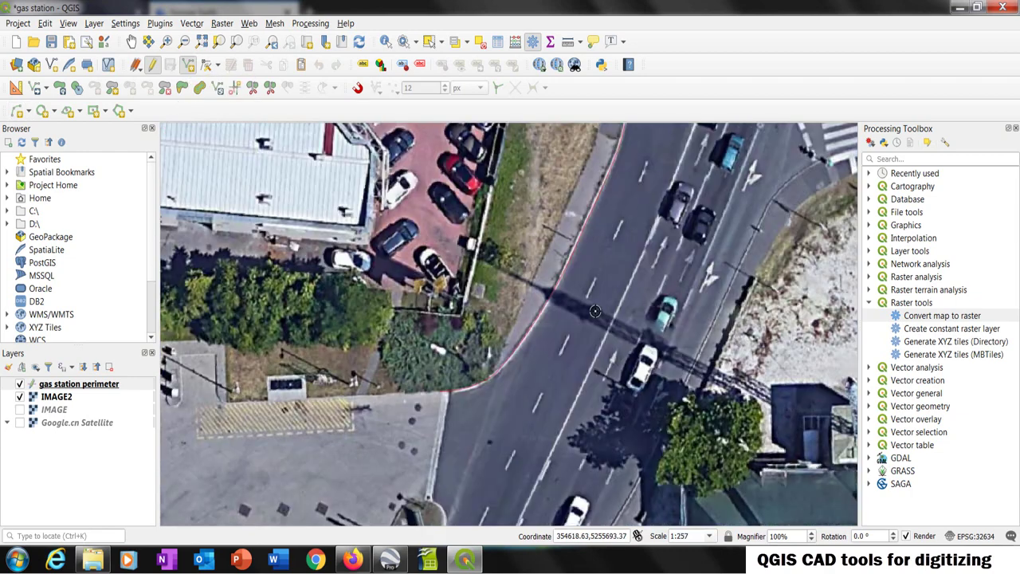
scroll(502, 369, "up", 1)
scroll(503, 370, "up", 3)
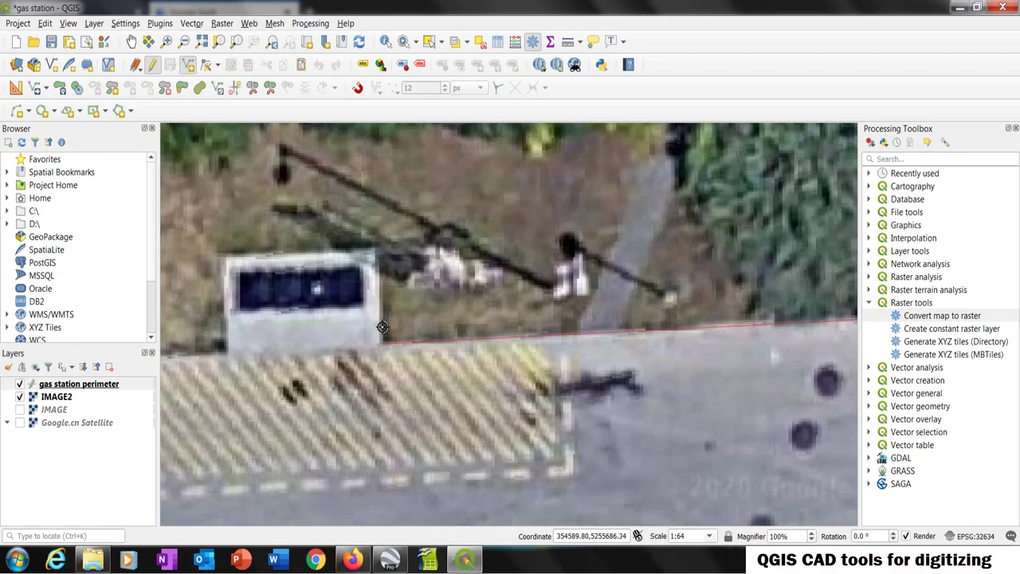
scroll(345, 310, "down", 1)
scroll(345, 310, "up", 1)
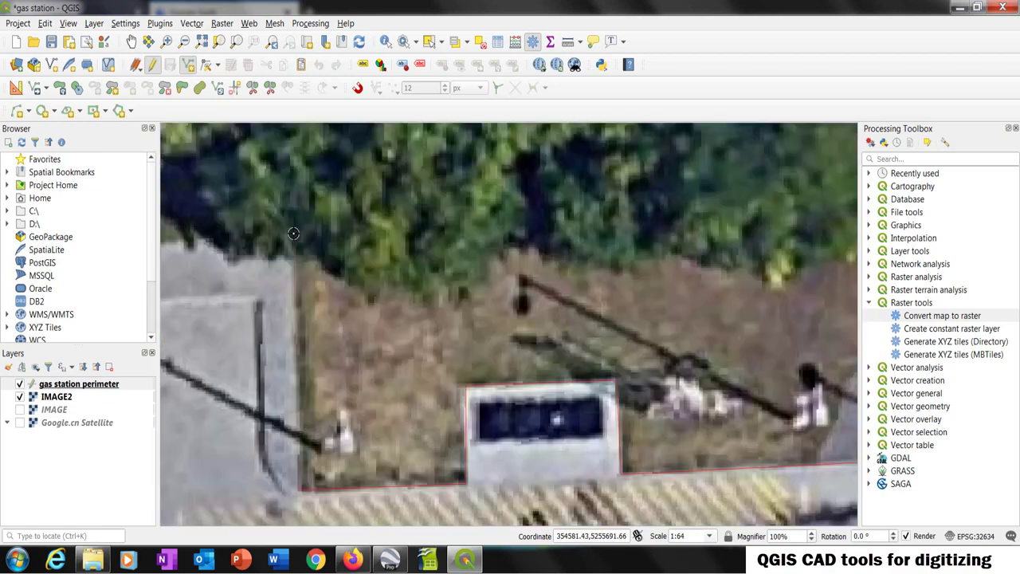
Continue the perimeter line around the paved northern recess and the angled parking bays to the station's western edge
scroll(317, 210, "down", 1)
scroll(317, 205, "down", 3)
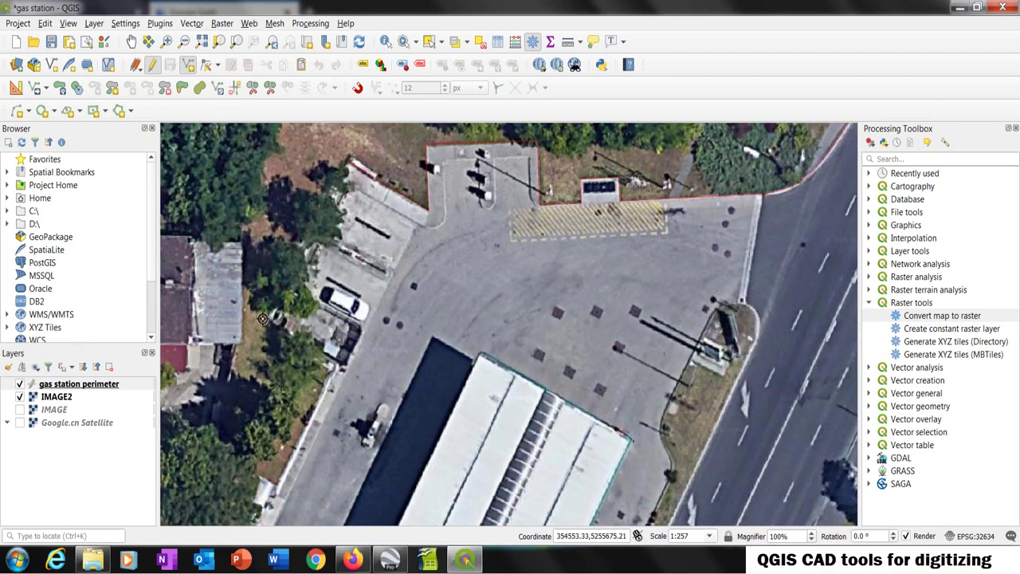
scroll(379, 301, "up", 3)
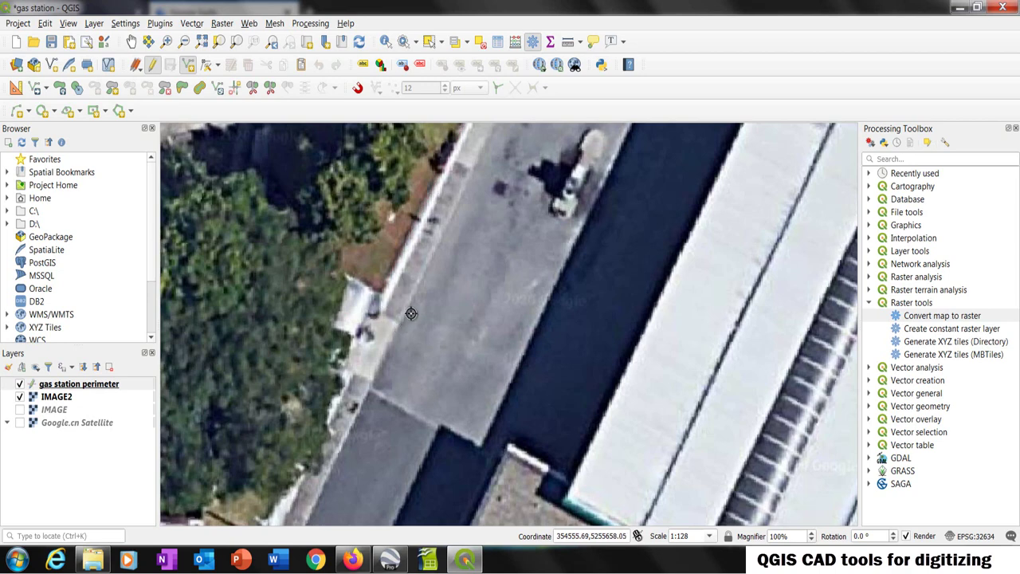
Switch to Google Earth, enter Street View on the road beside the station, and inspect the northern entrance and western retaining wall
left_click(392, 562)
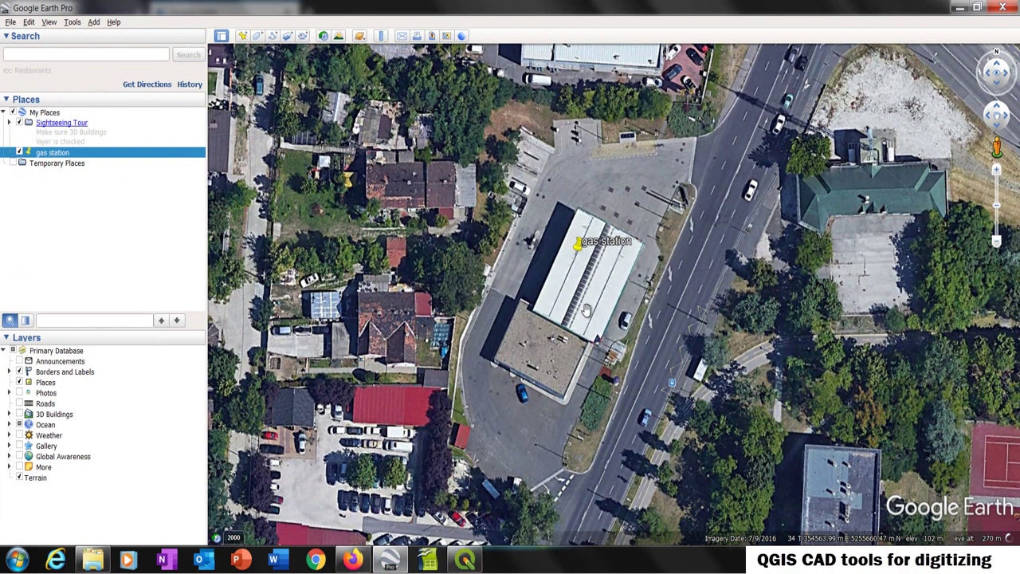
left_click(462, 37)
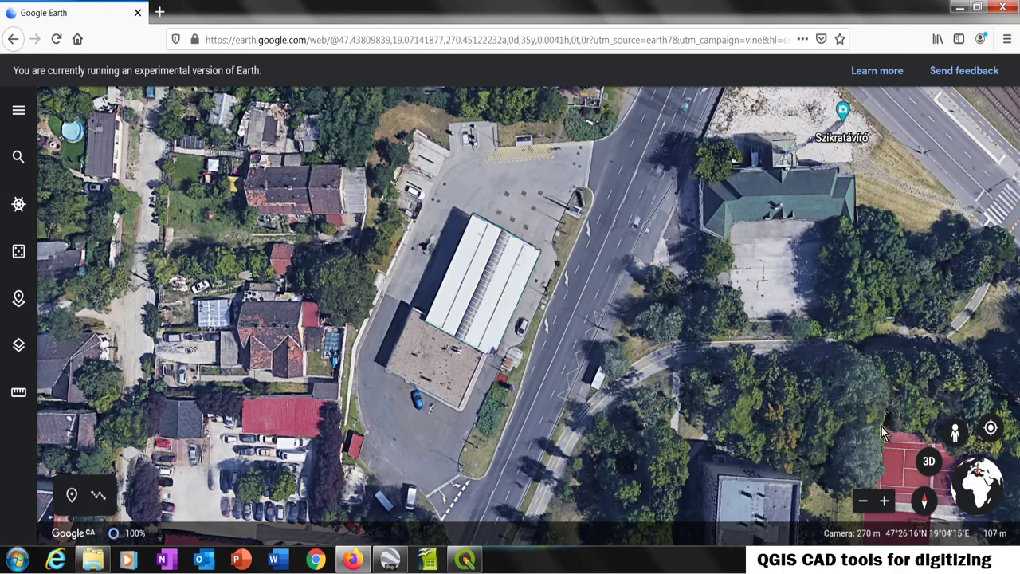
left_click(955, 433)
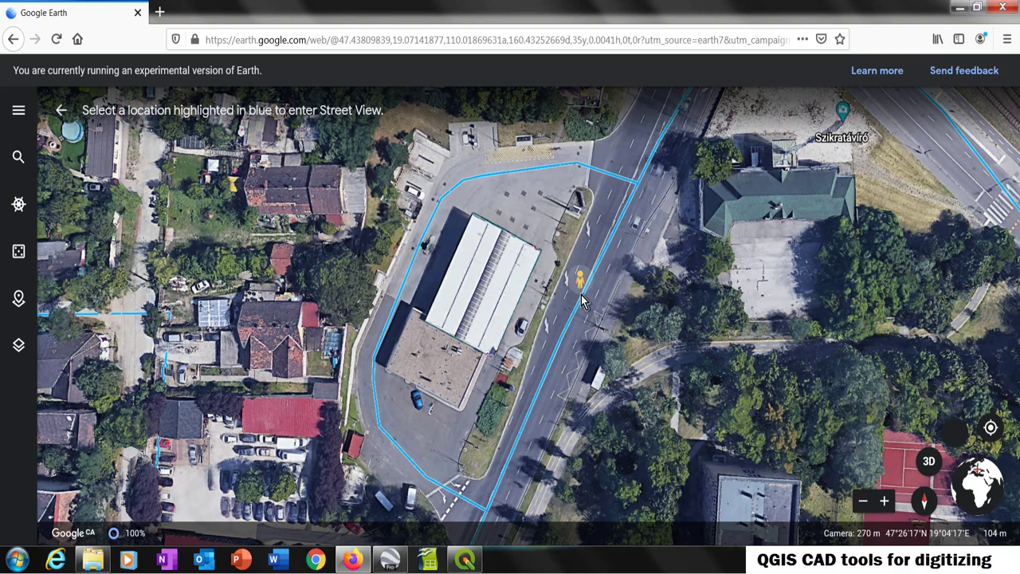
left_click(593, 282)
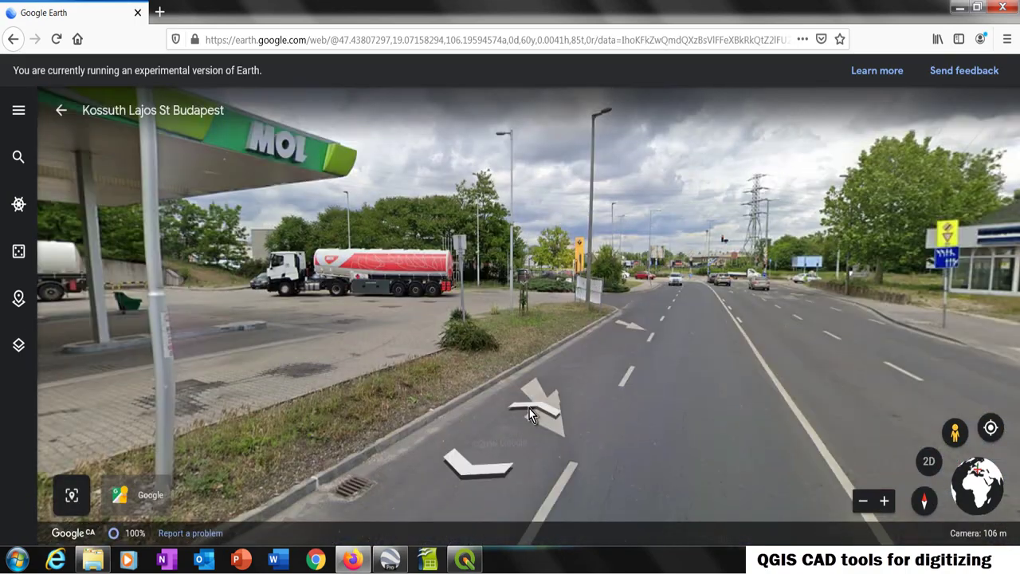
left_click(541, 409)
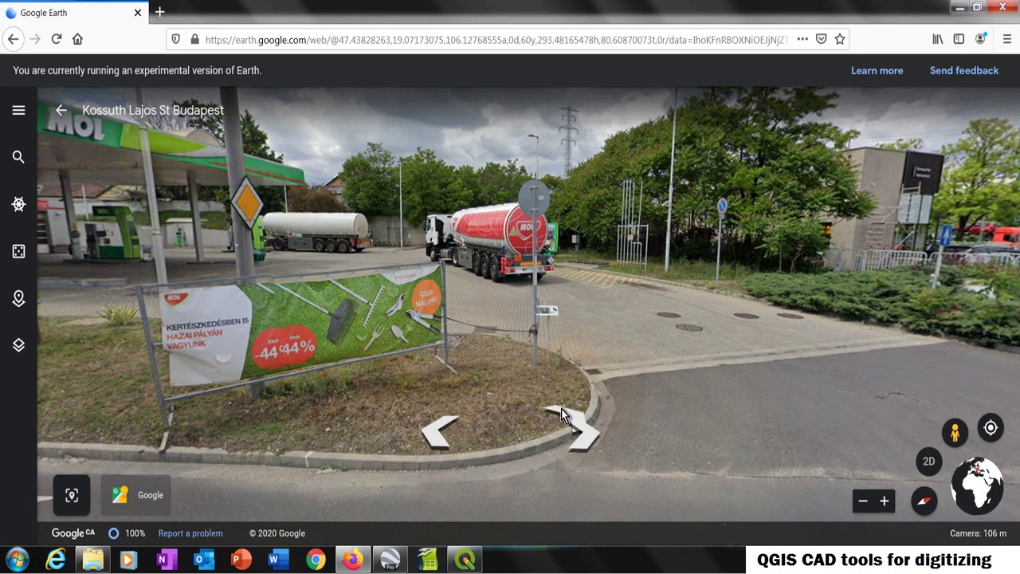
left_click(432, 405)
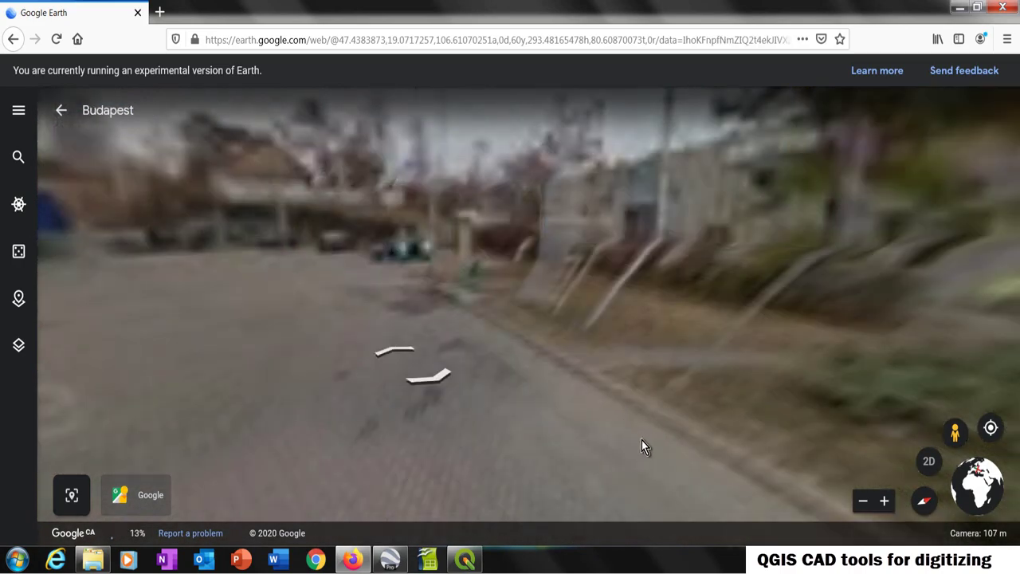
left_click(478, 406)
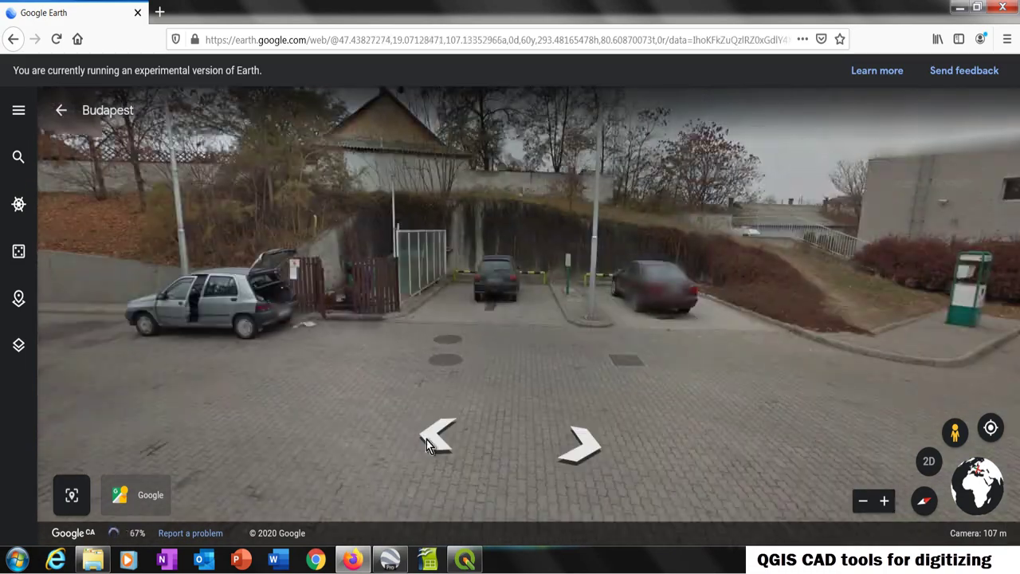
left_click(426, 440)
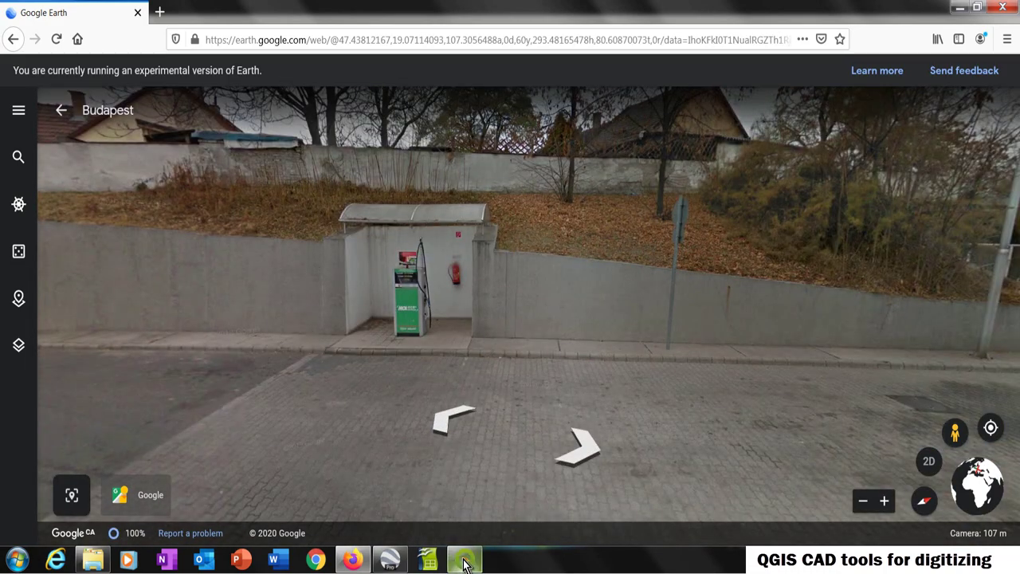
Return to QGIS and trace the perimeter around the small shelter and south along the western boundary wall
key("alt+Tab")
scroll(322, 325, "down", 3)
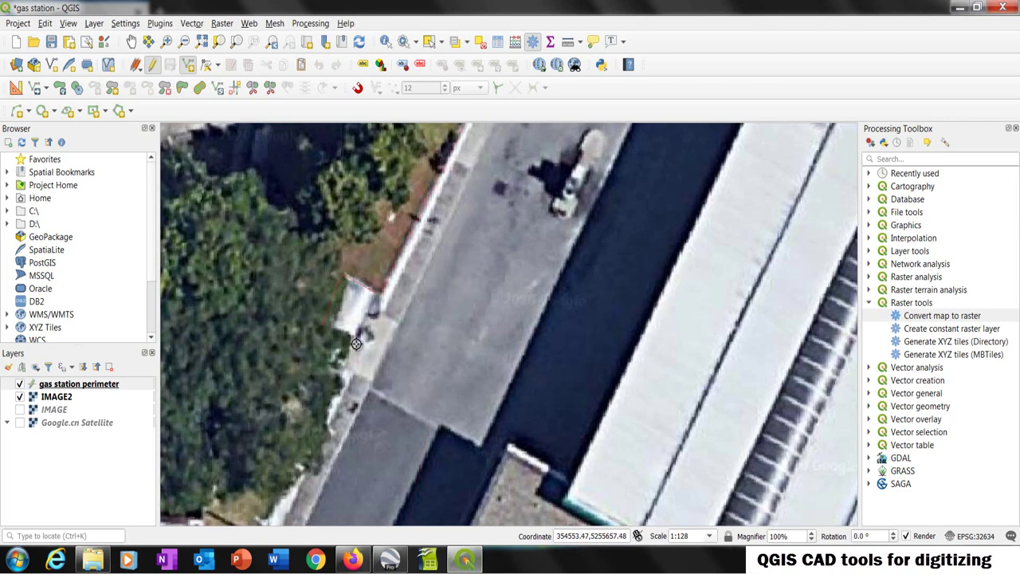
scroll(457, 288, "up", 3)
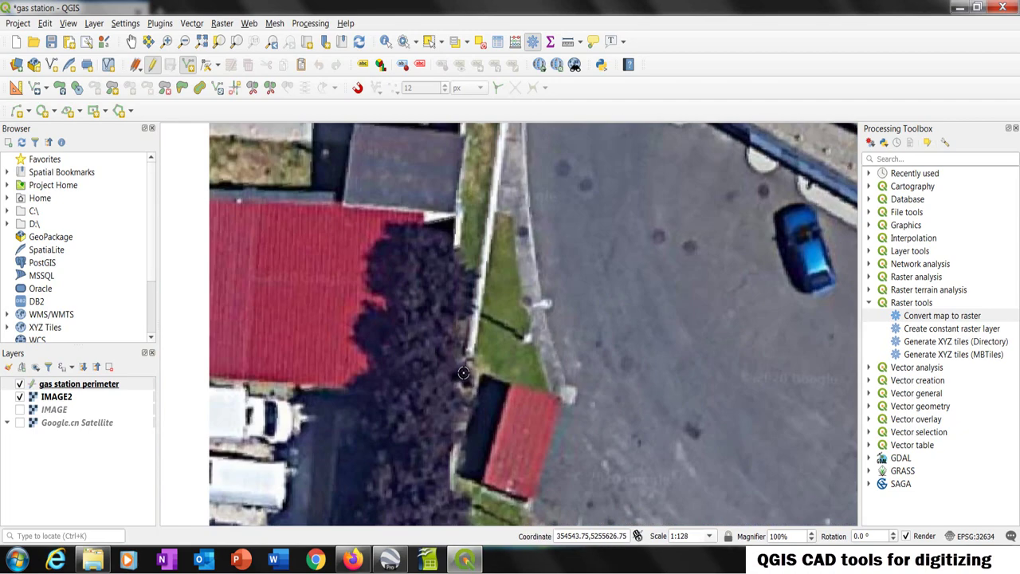
scroll(478, 373, "down", 1)
scroll(504, 364, "down", 1)
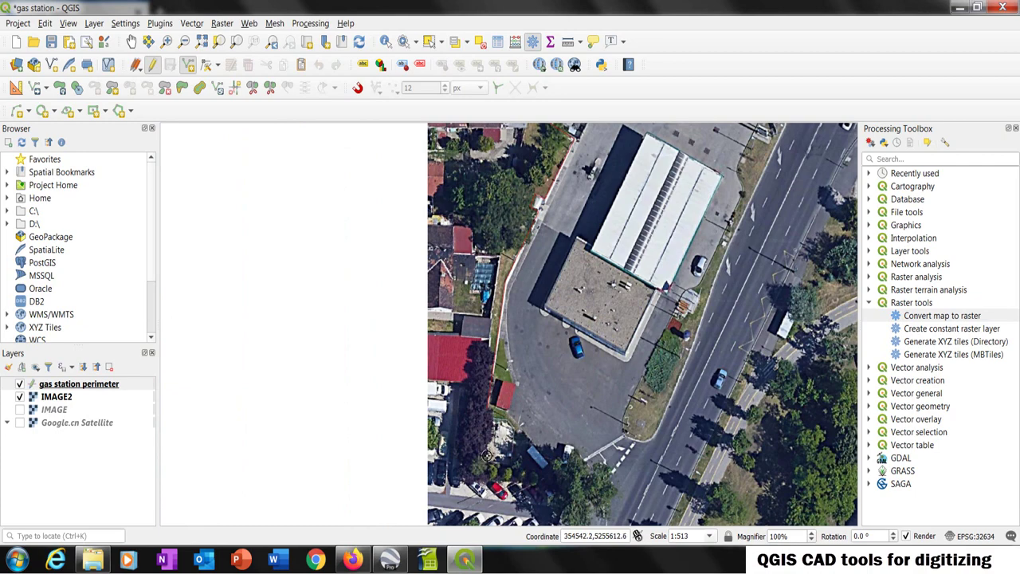
scroll(487, 456, "up", 1)
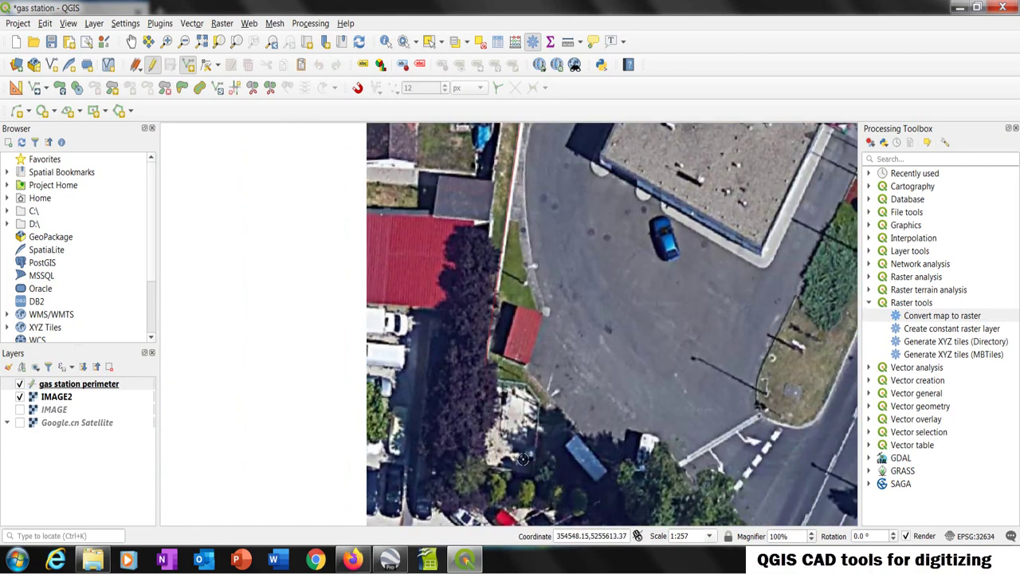
Switch to the Google Earth Street View and examine the fenced enclosure and wooden shed at the station's south-western corner
left_click(352, 559)
left_click(440, 416)
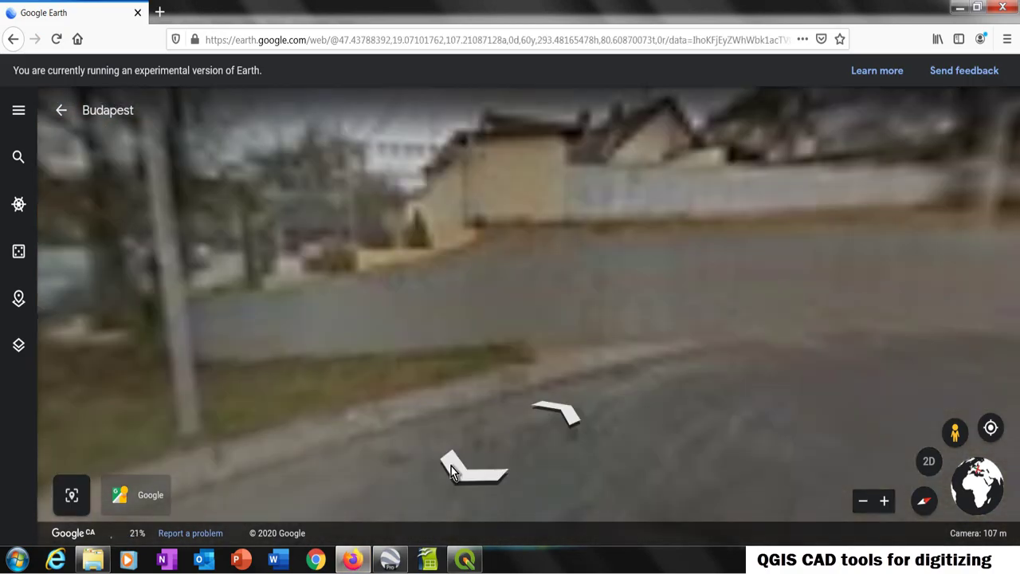
left_click(451, 466)
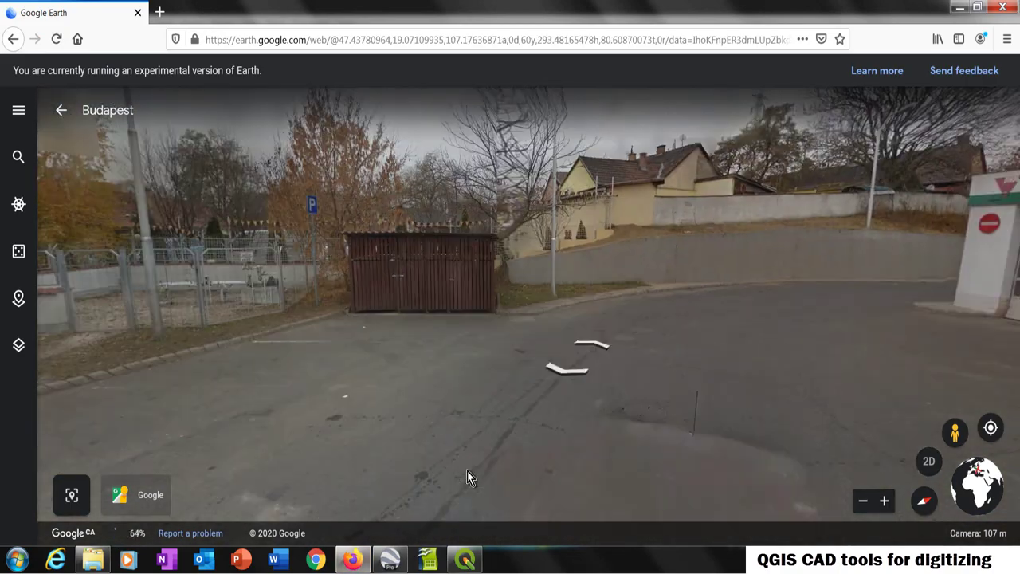
scroll(400, 258, "up", 5)
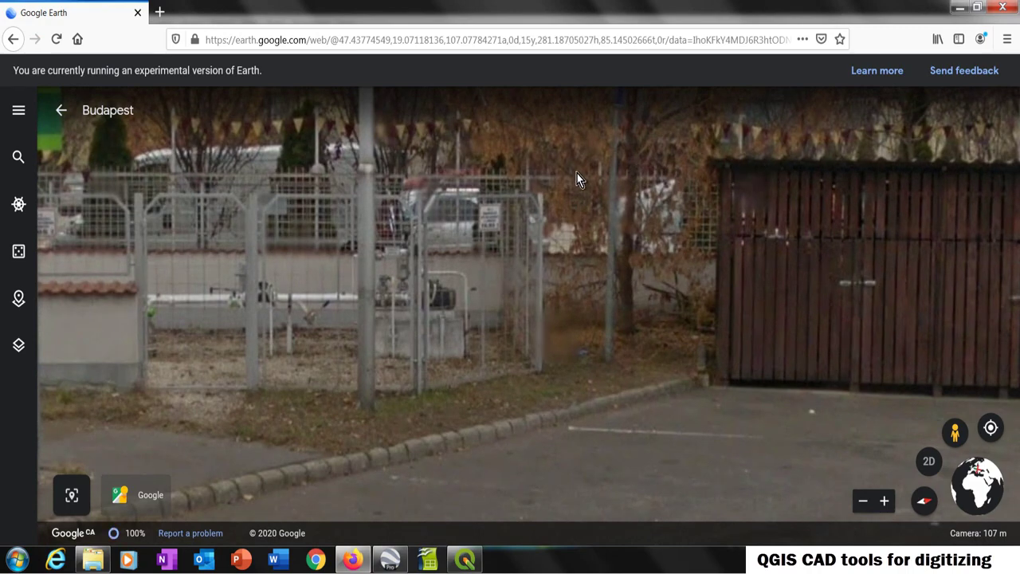
scroll(474, 307, "down", 5)
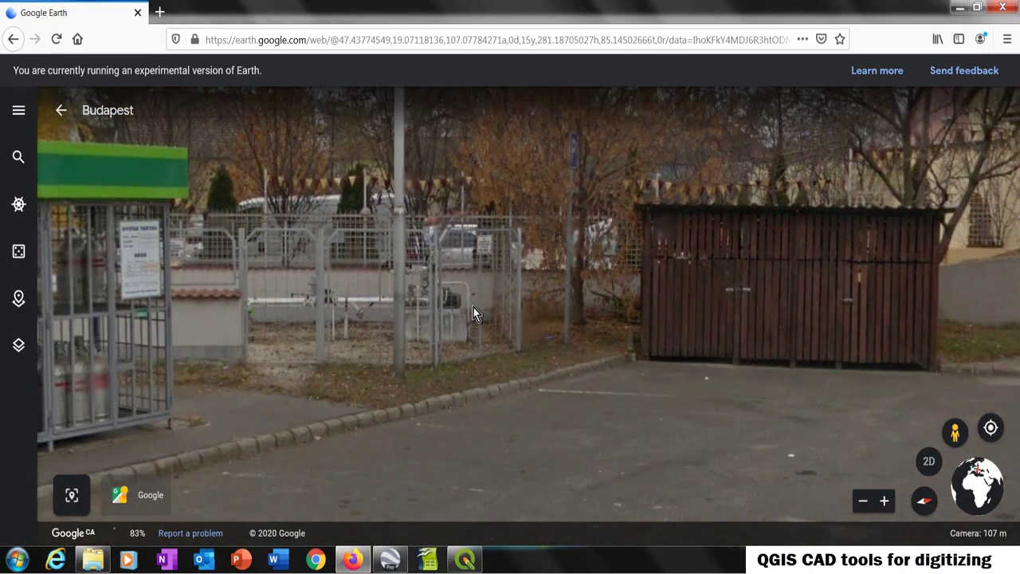
scroll(474, 307, "down", 3)
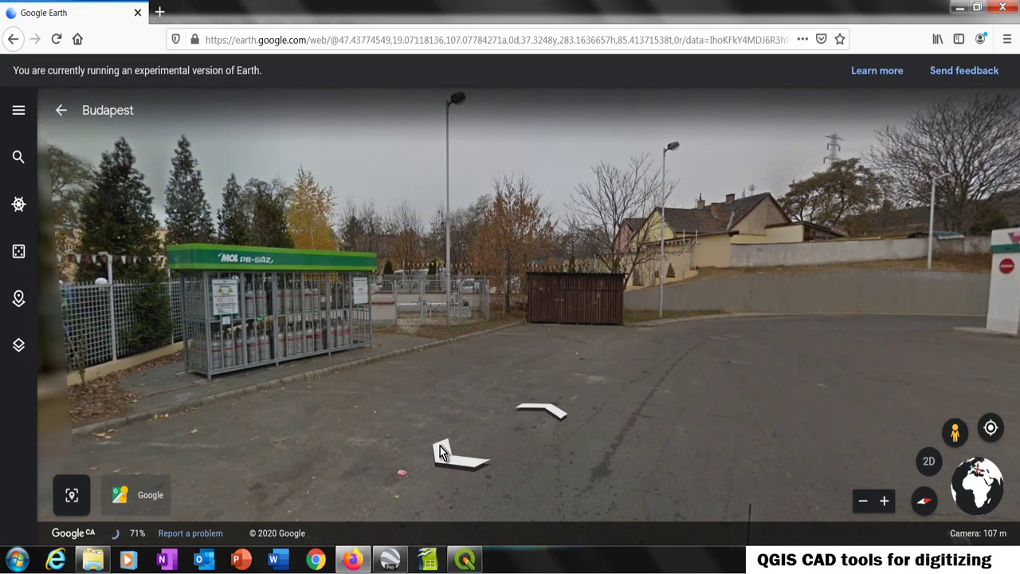
Back in QGIS, trace the perimeter down the tree row to the south-western corner and east along the parked cars
left_click(466, 560)
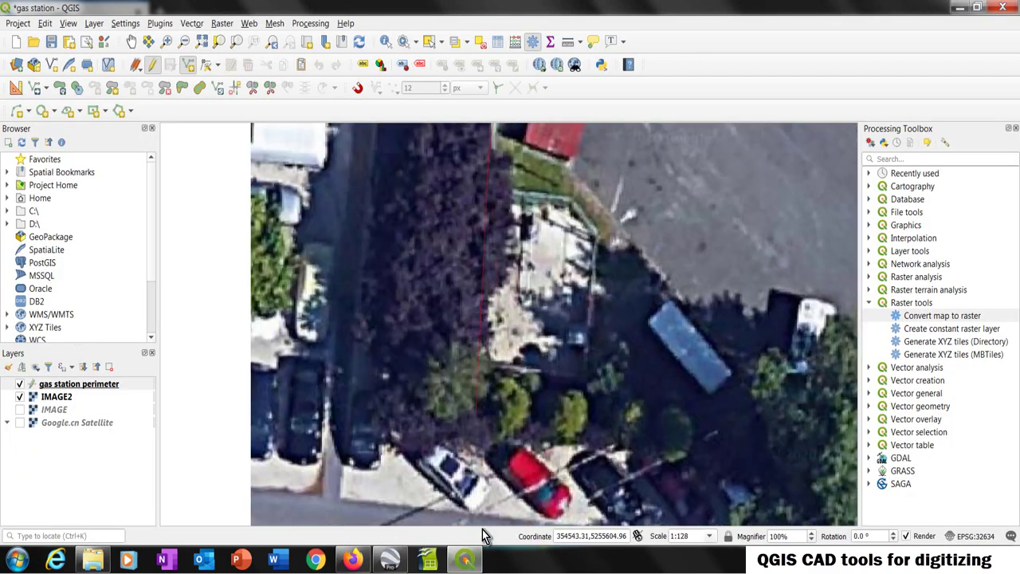
left_click(352, 560)
left_click(465, 559)
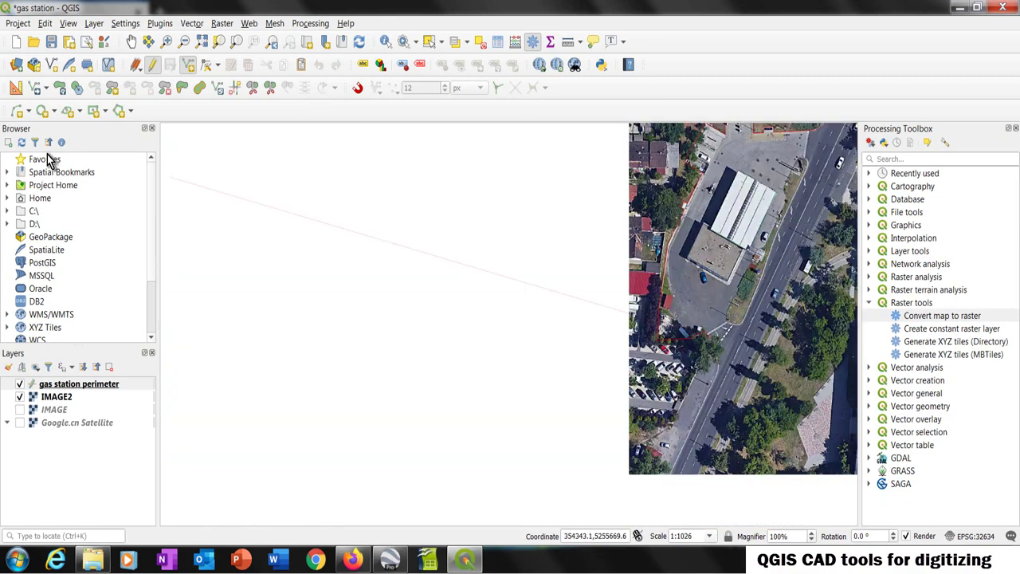
Switch to Add Circular String and trace the curved kerb from the southern trees around to the main road's western edge
left_click(27, 111)
left_click(47, 130)
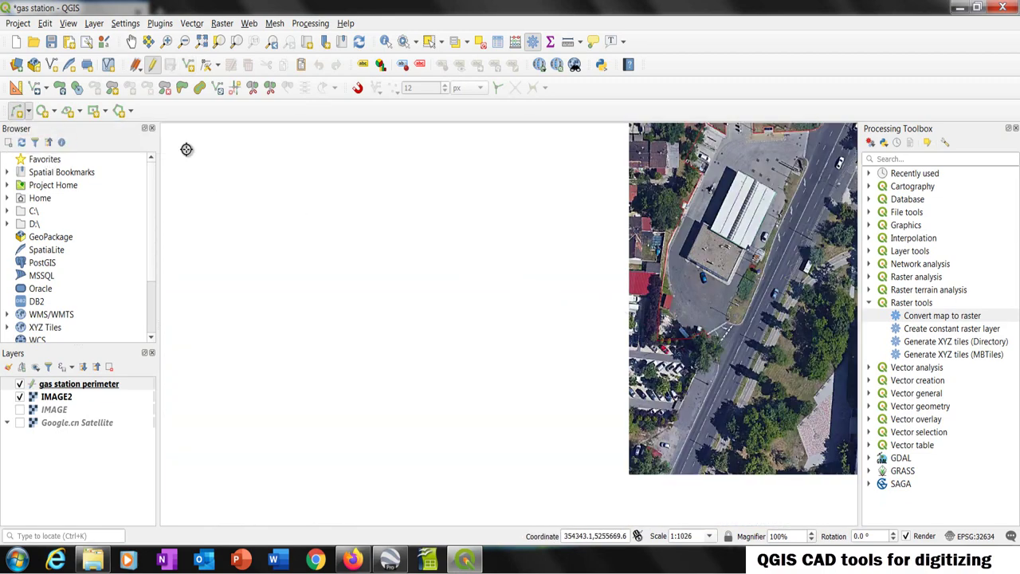
scroll(715, 356, "up", 2)
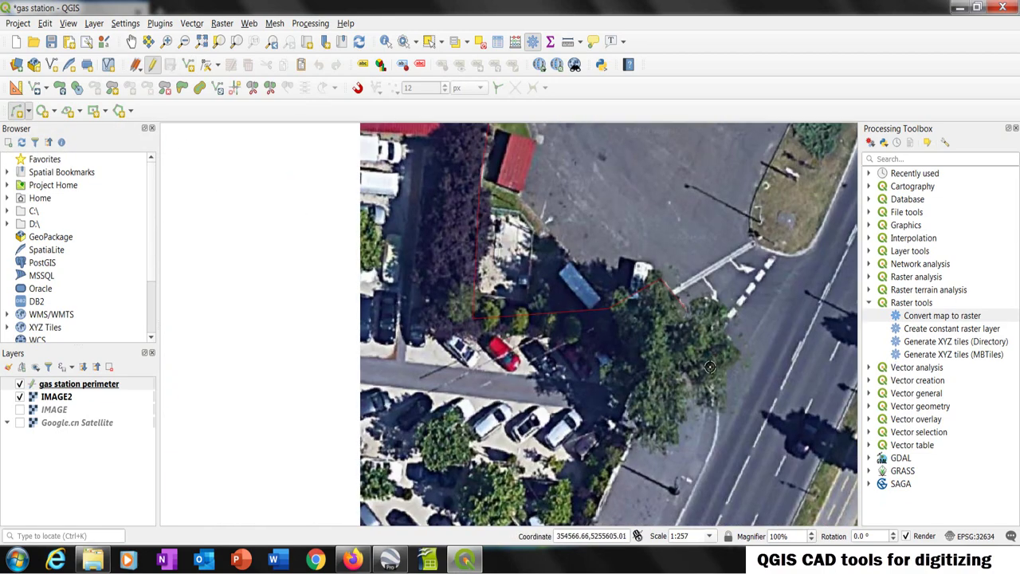
key("Down")
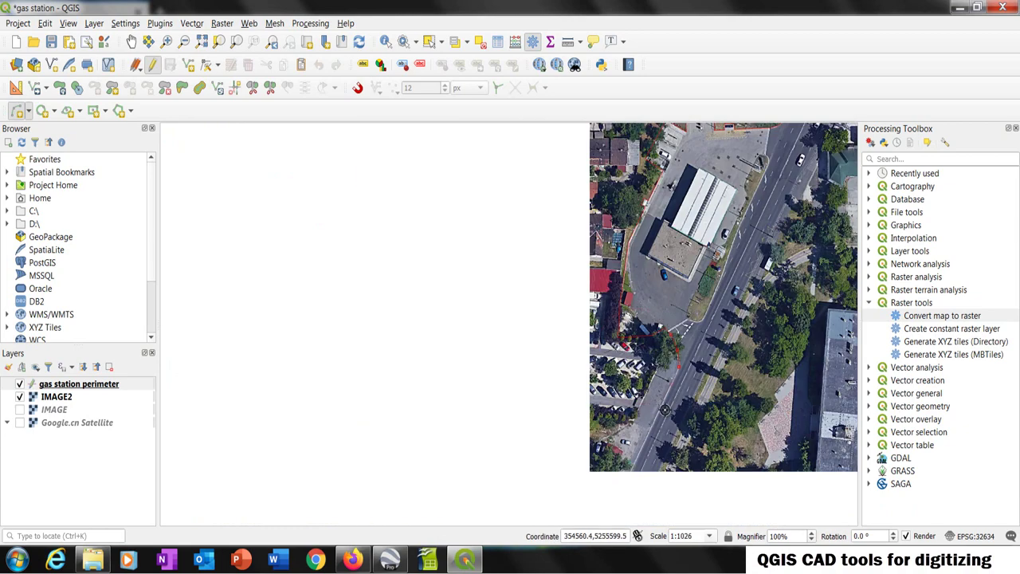
left_click(655, 389)
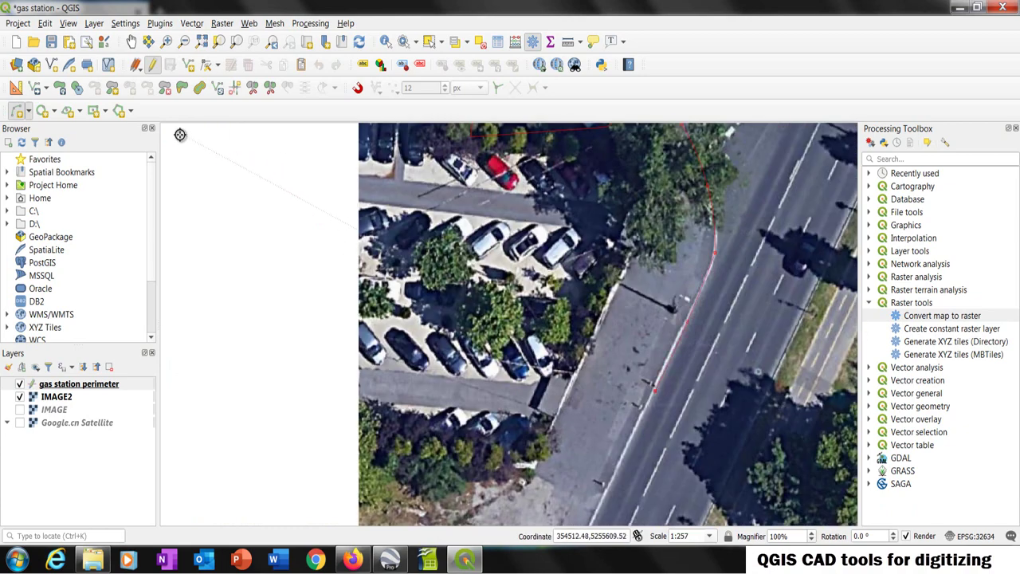
Switch to Add Line Feature, extend the perimeter along the road kerb to IMAGE2's southern edge, and finish the feature with a NULL id
scroll(669, 306, "down", 1)
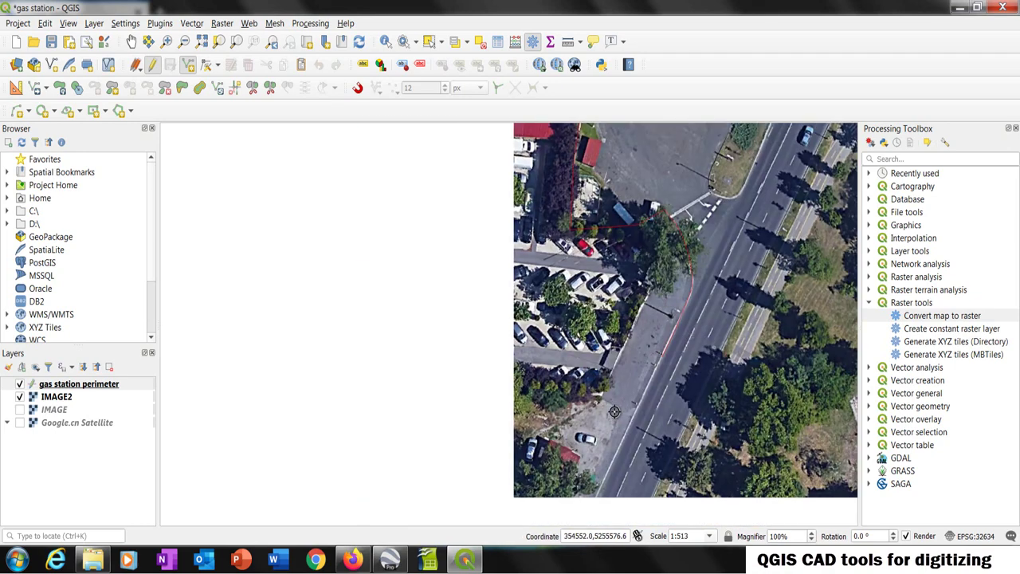
right_click(596, 496)
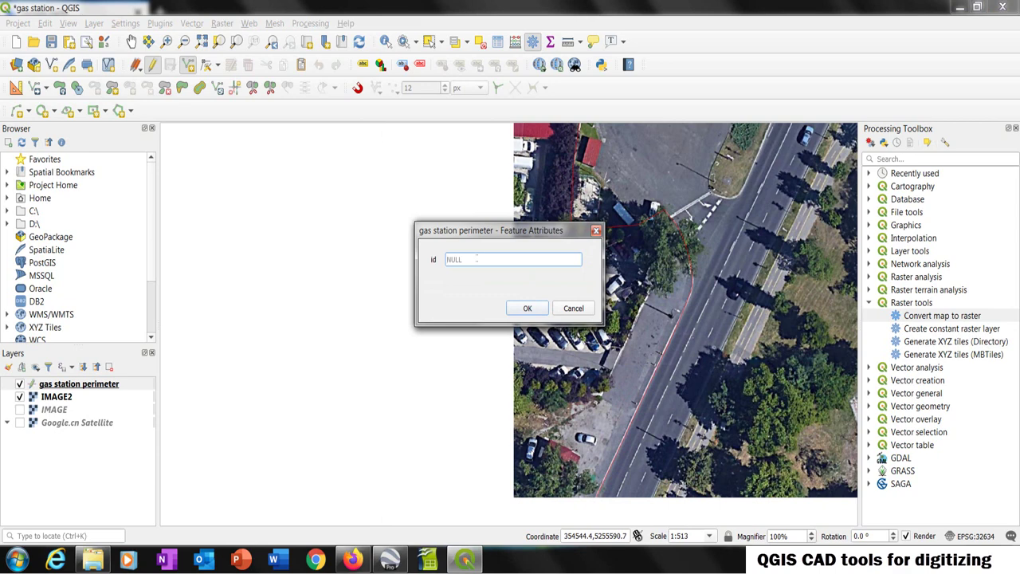
left_click(527, 308)
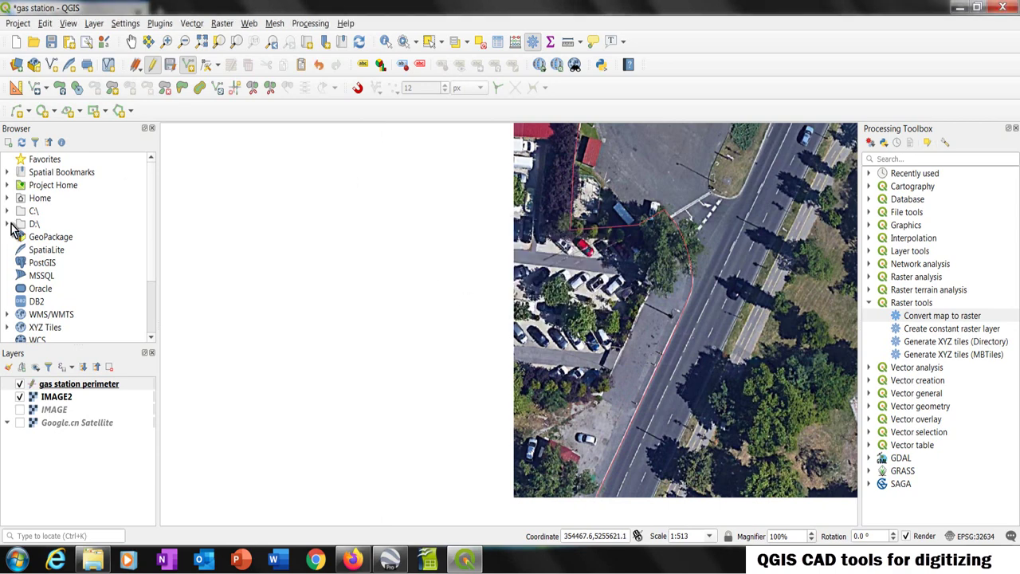
Hide the IMAGE2 layer to view the complete gas station perimeter line by itself
left_click(19, 396)
scroll(446, 378, "down", 2)
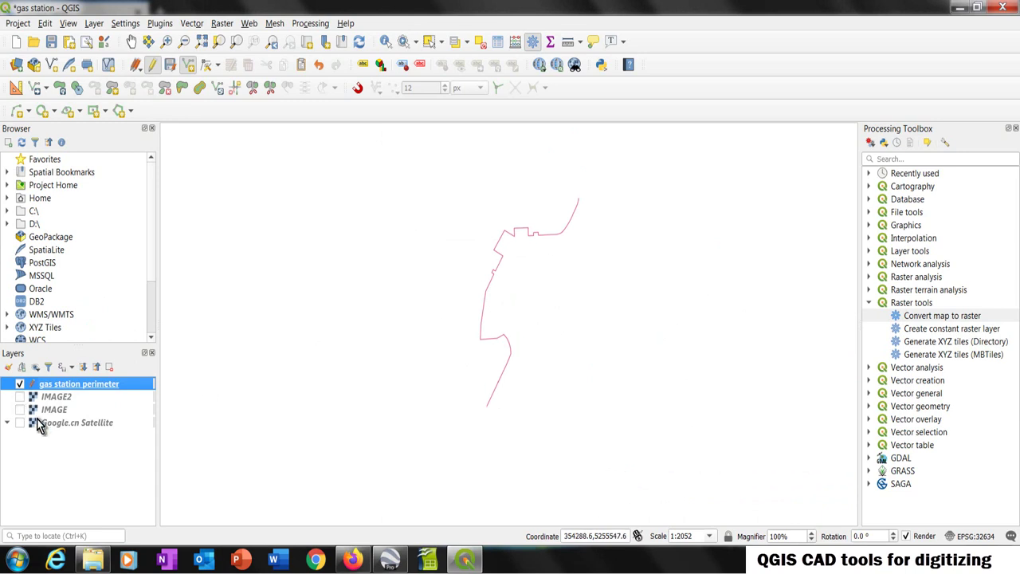
left_click(18, 396)
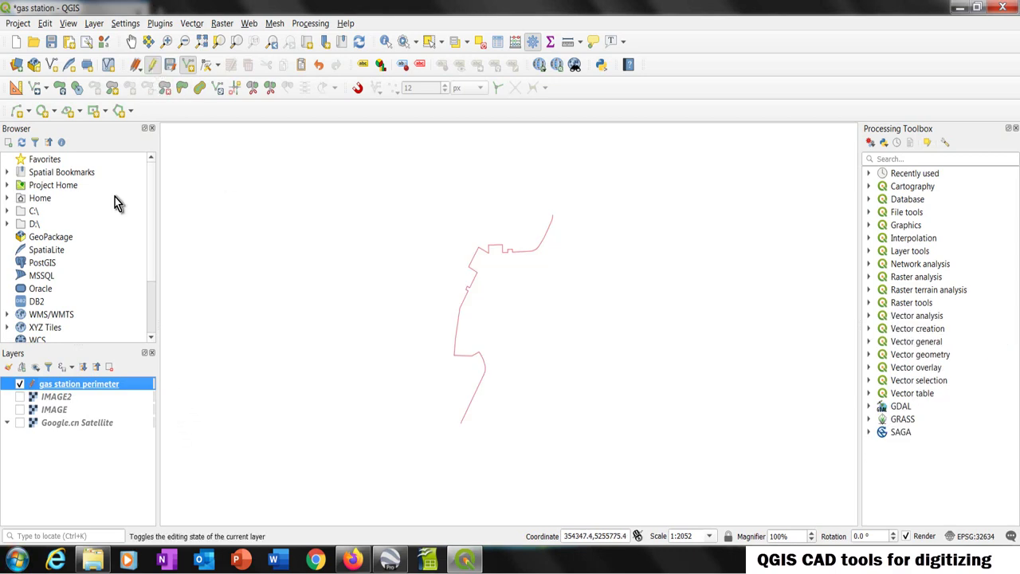
Stop editing the gas station perimeter layer with its changes saved, and save the project
right_click(71, 385)
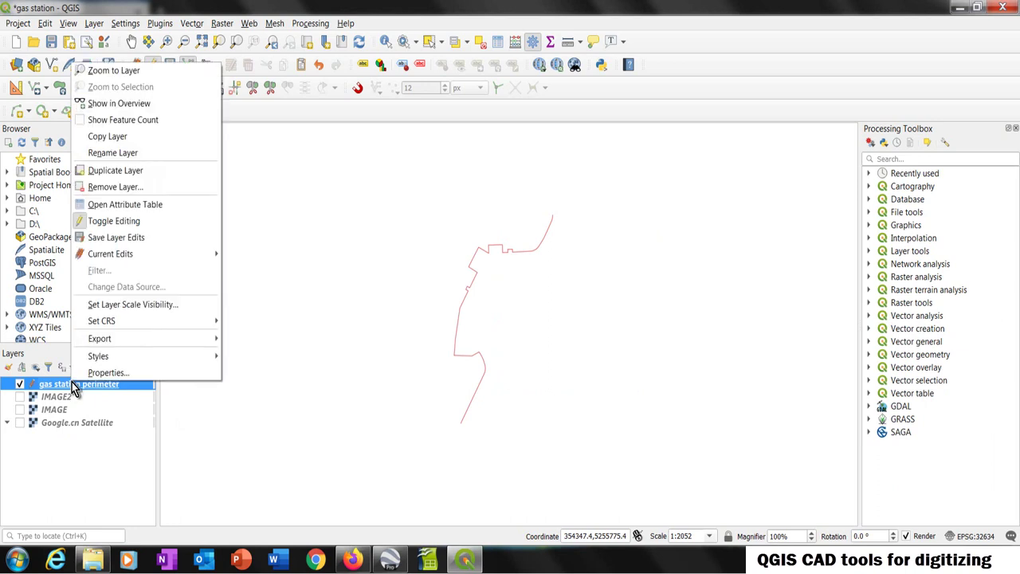
left_click(85, 224)
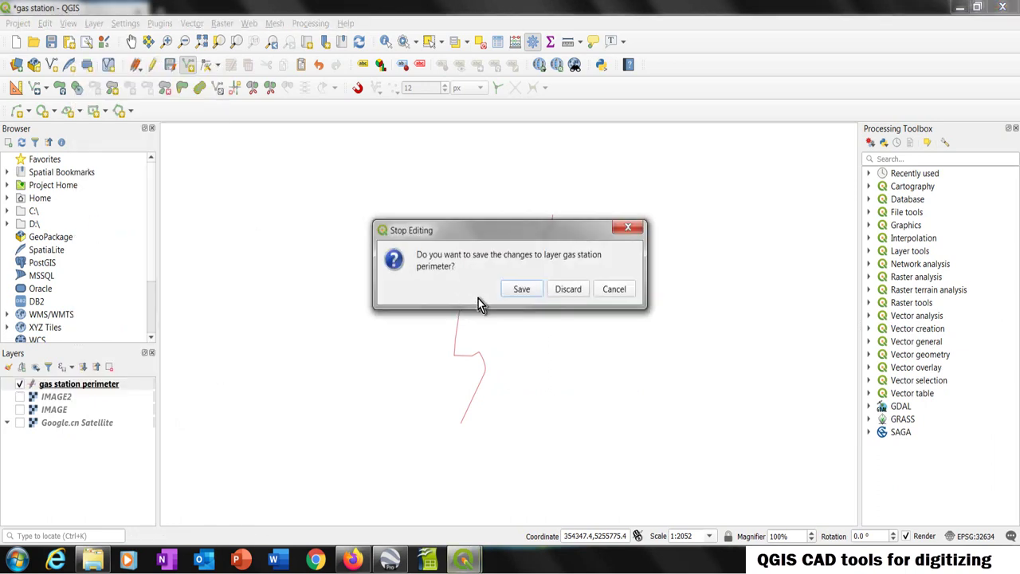
left_click(519, 291)
left_click(17, 24)
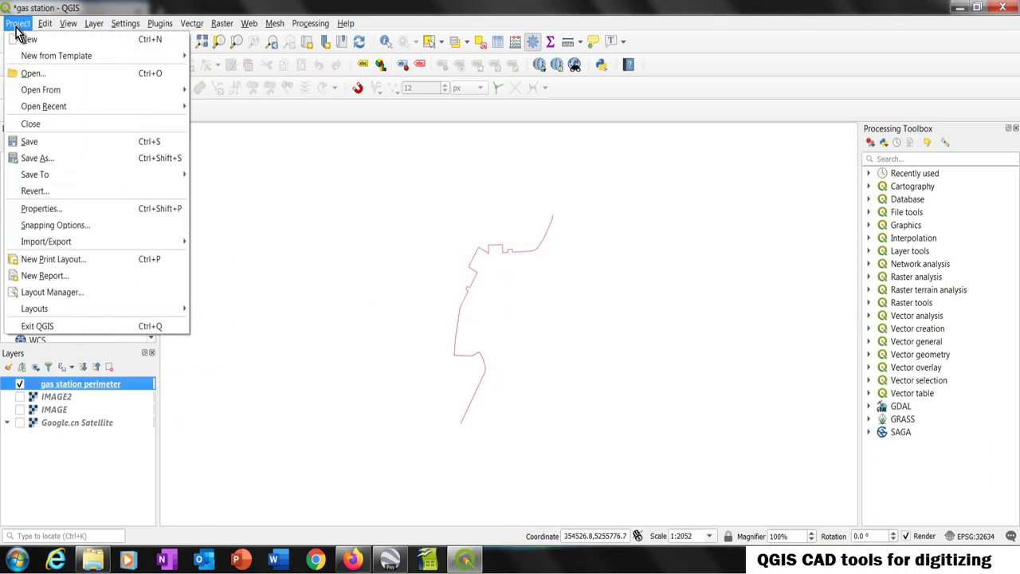
left_click(41, 144)
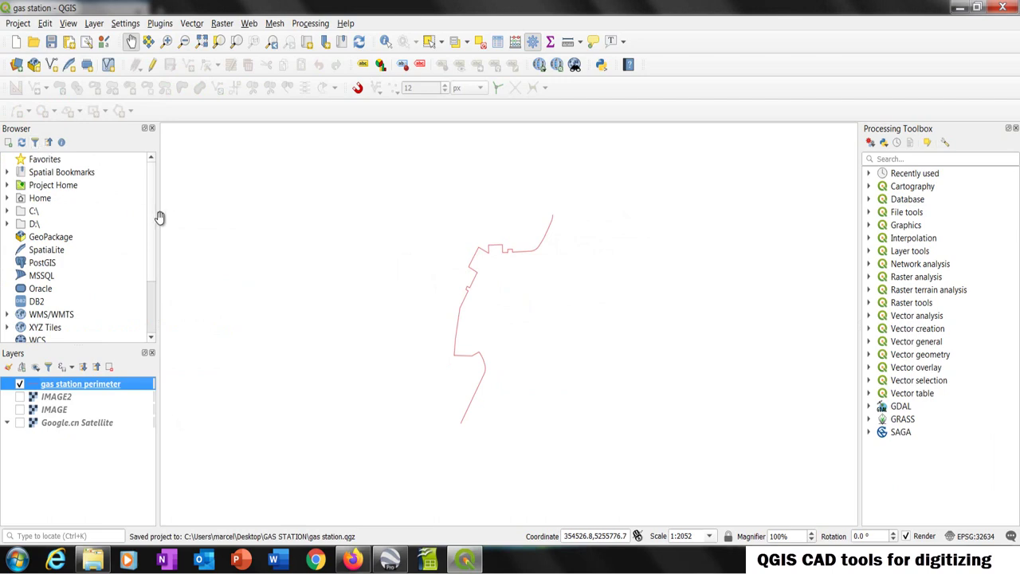
Show the IMAGE2 layer and begin a new shapefile named man hole in the shapefiles folder
left_click(20, 396)
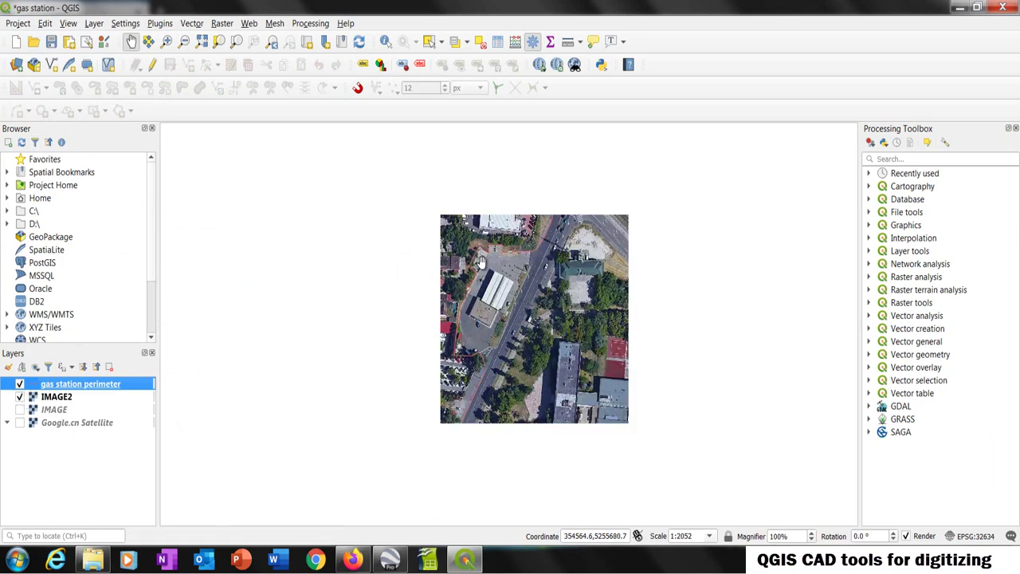
scroll(525, 263, "up", 3)
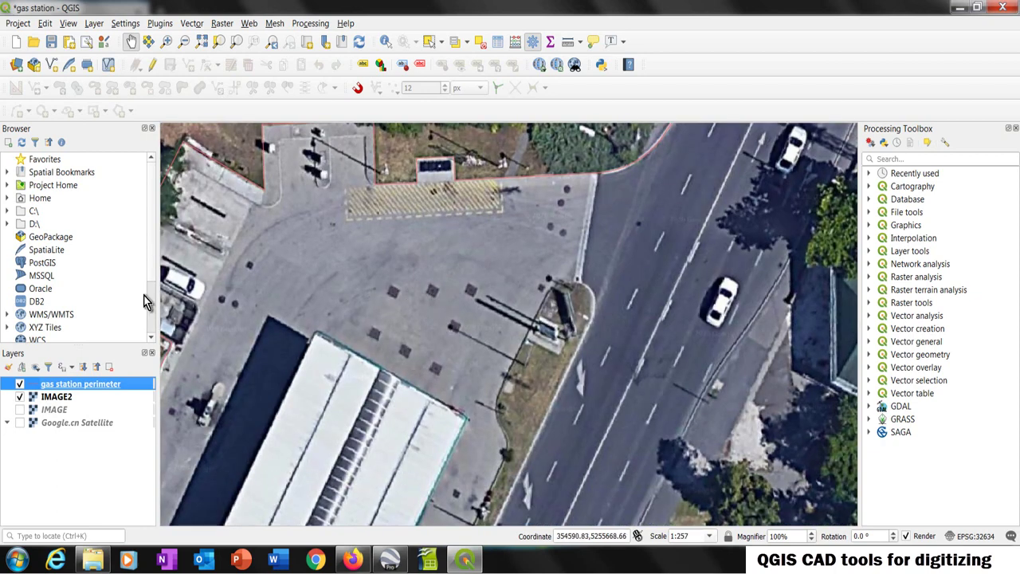
left_click(94, 23)
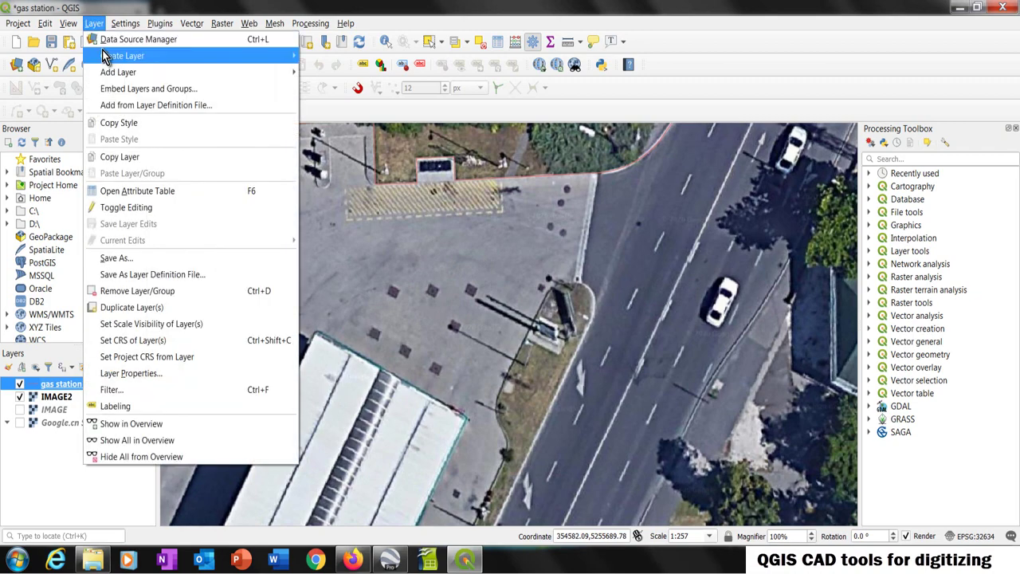
mouse_move(108, 55)
left_click(348, 72)
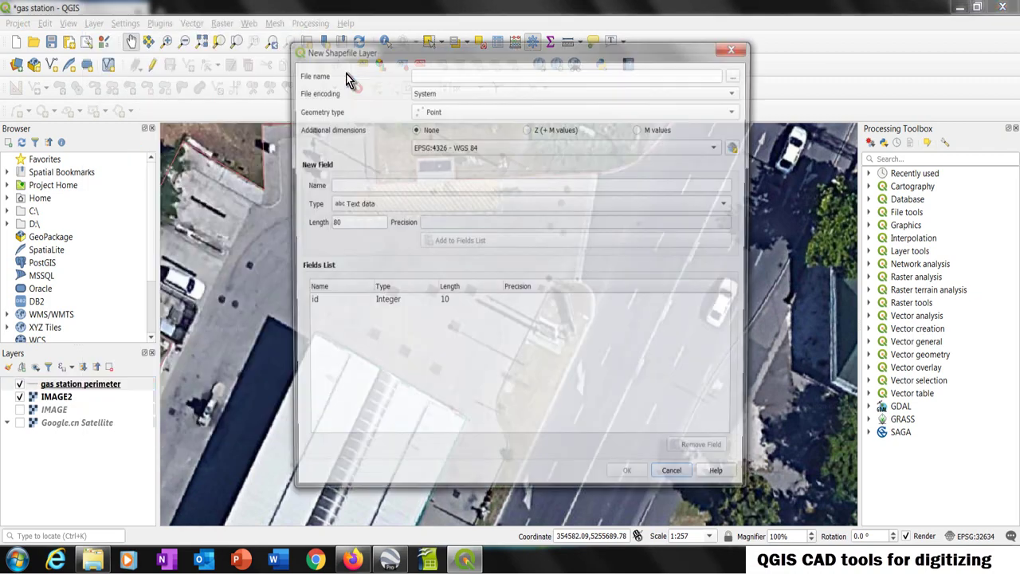
left_click(737, 76)
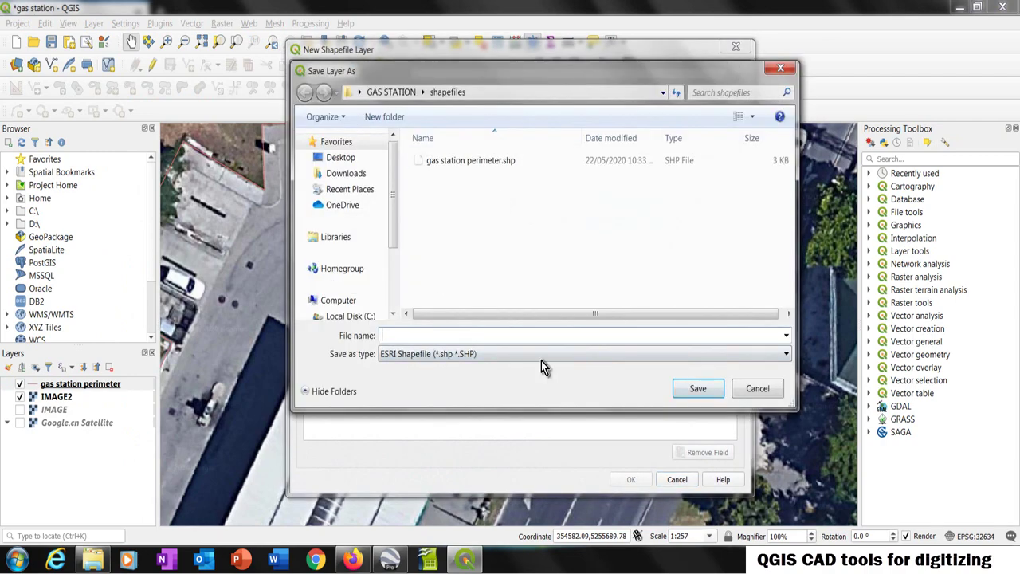
type("man hole")
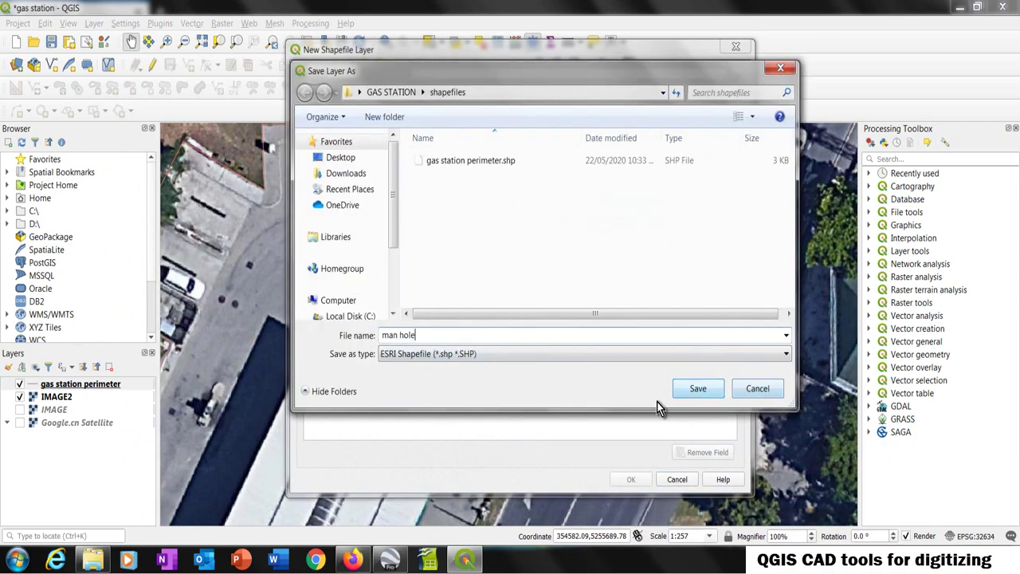
left_click(698, 390)
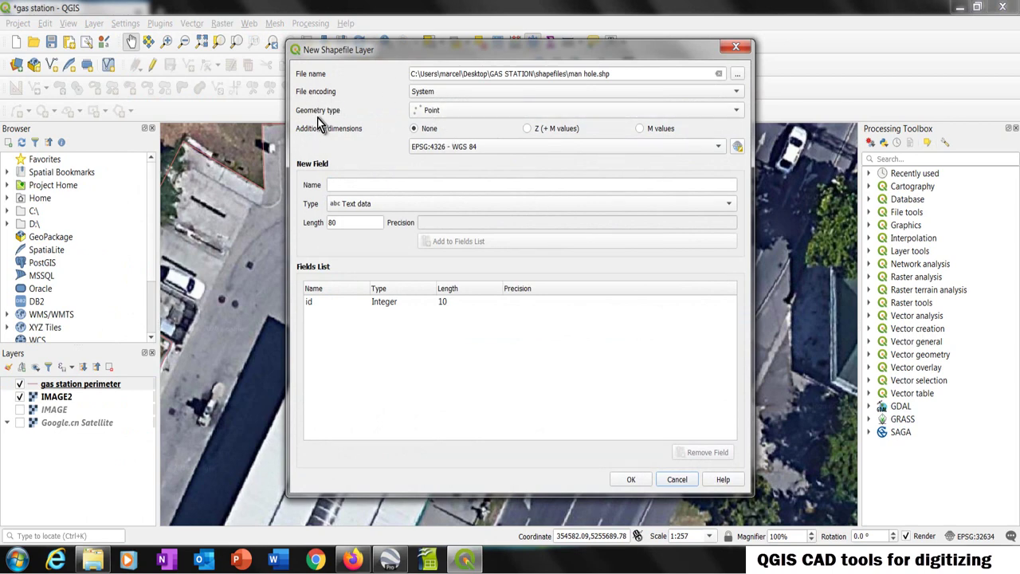
Set the new shapefile's geometry to Polygon and its CRS to EPSG:32634 - WGS 84 / UTM zone 34N, and create the layer
left_click(430, 113)
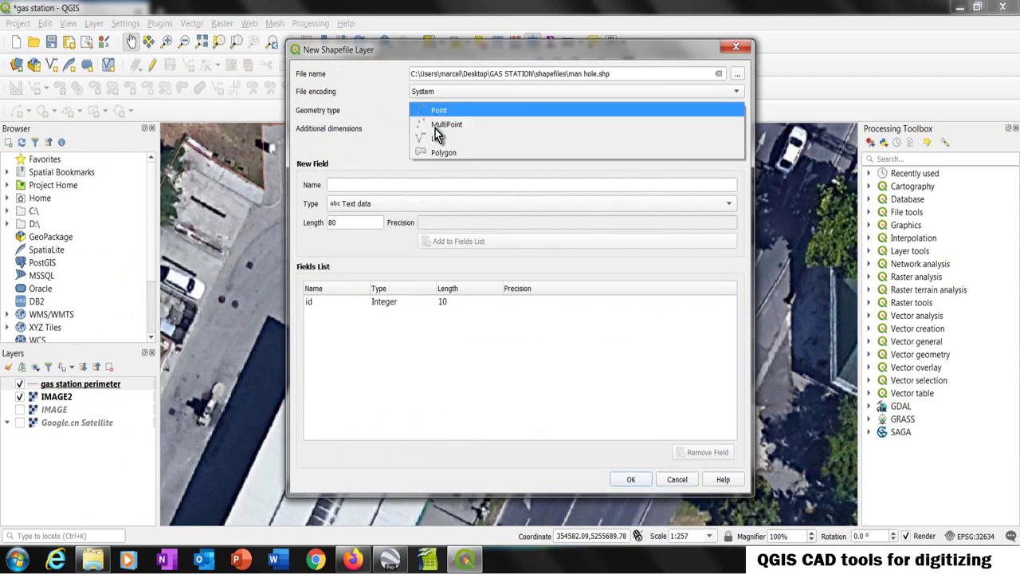
left_click(440, 152)
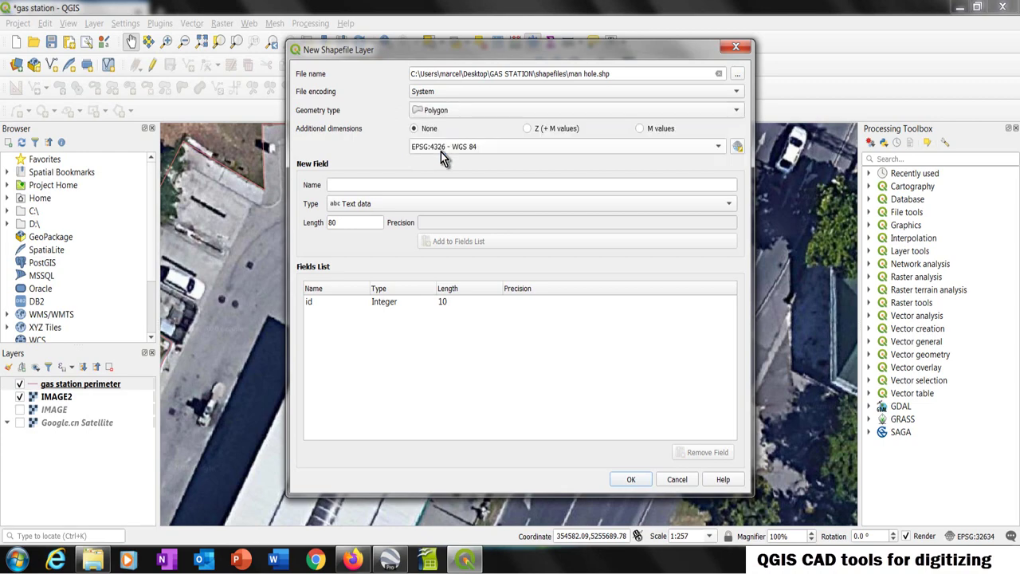
left_click(737, 148)
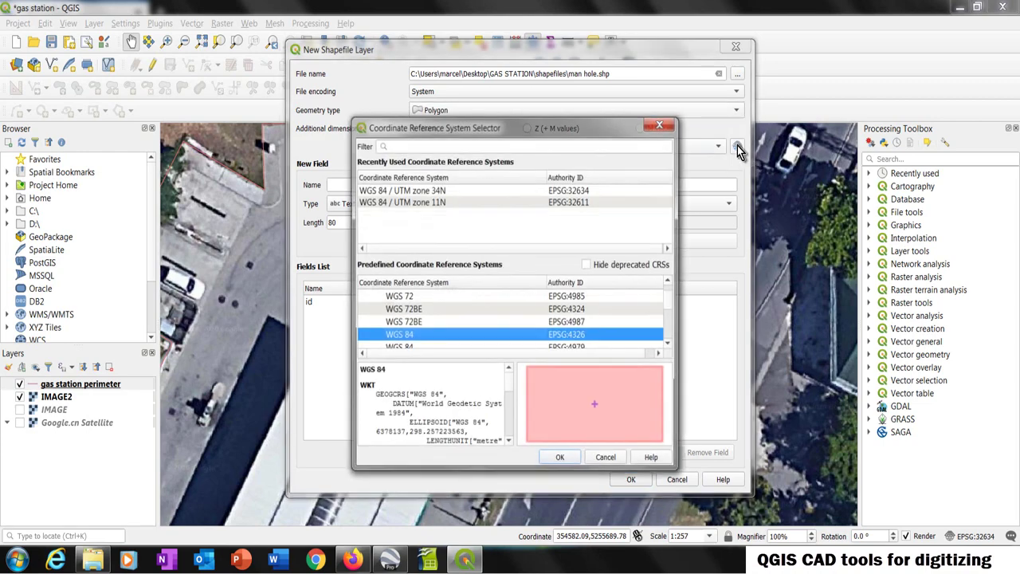
left_click(581, 191)
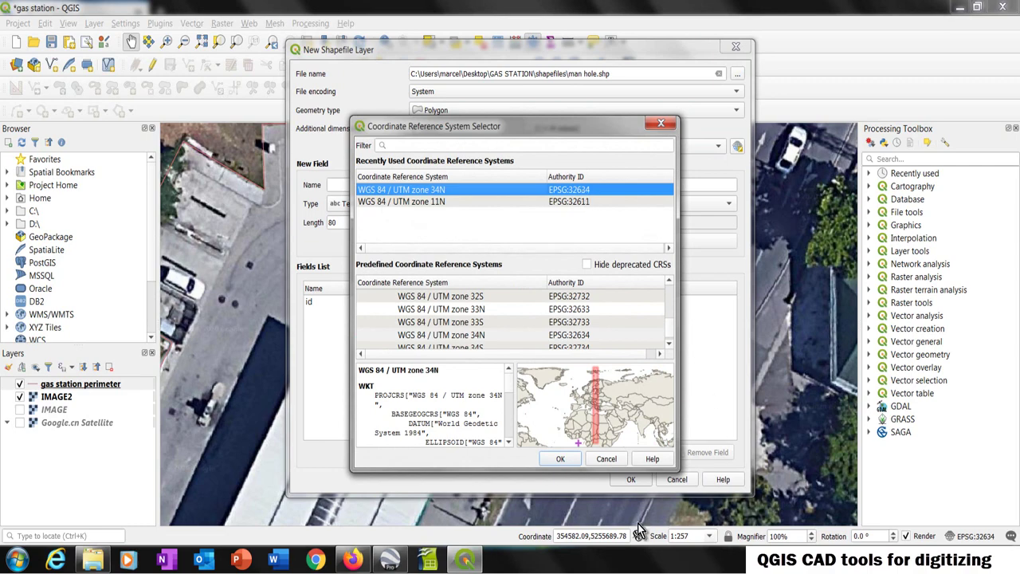
left_click(559, 460)
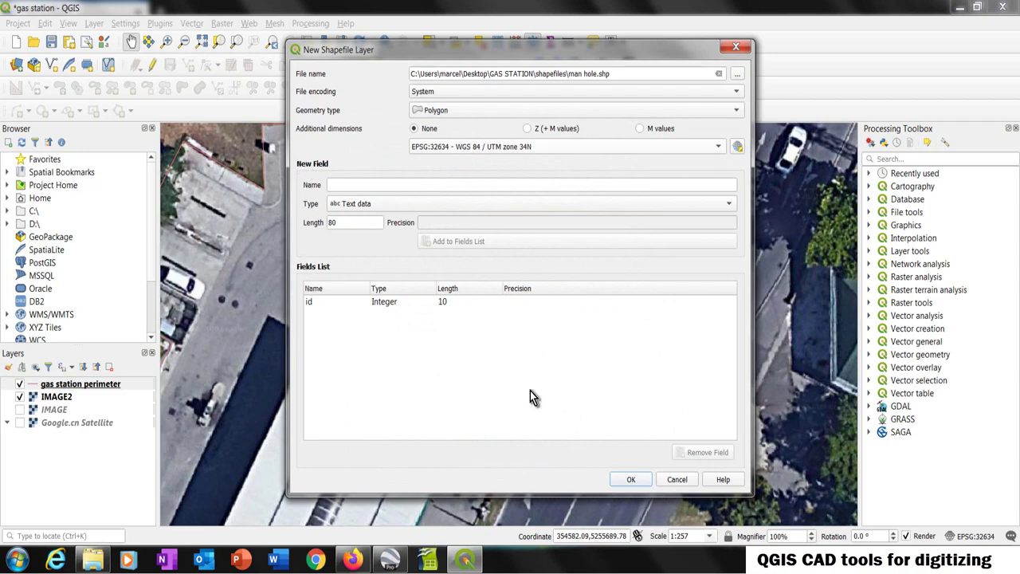
left_click(641, 483)
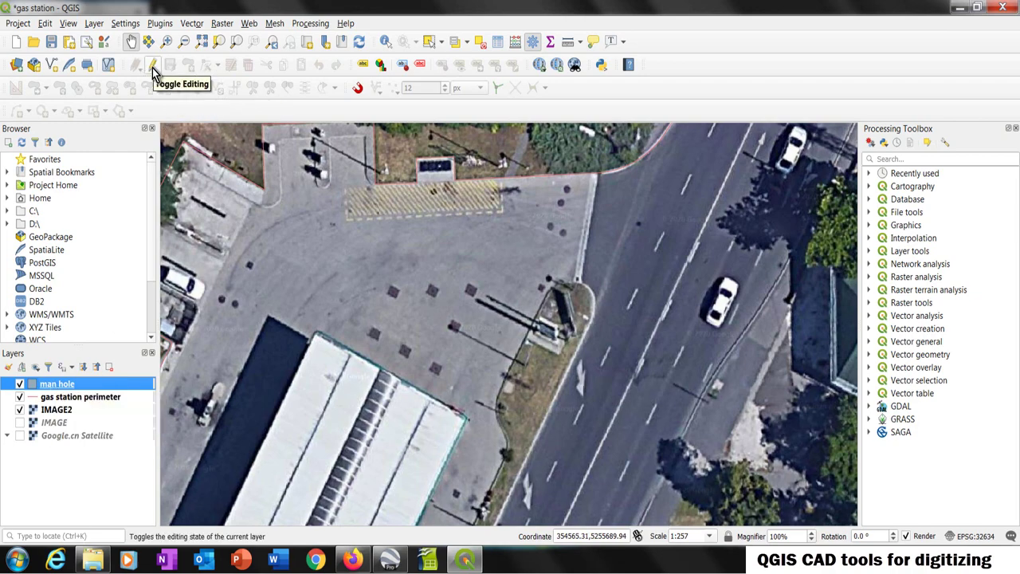
Enable editing on the man hole layer and activate Add Rectangle from 3 Points (Distance from 2nd and 3rd point)
right_click(59, 385)
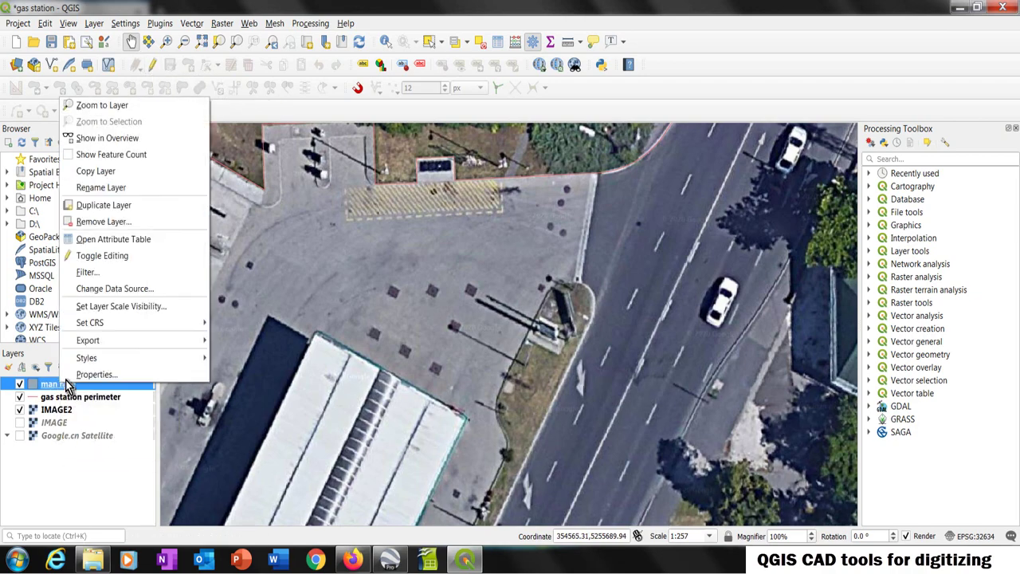
left_click(153, 65)
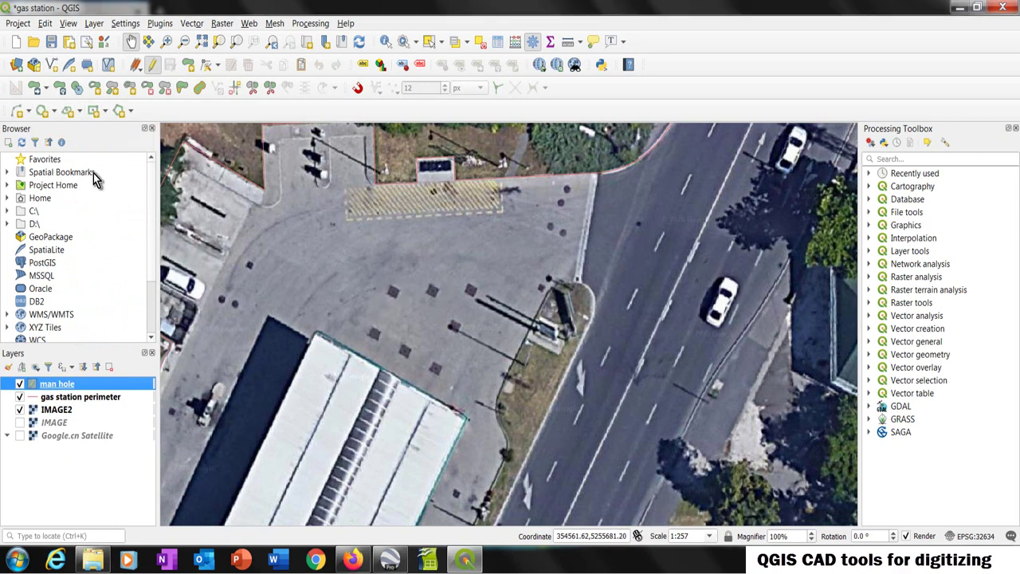
left_click(104, 111)
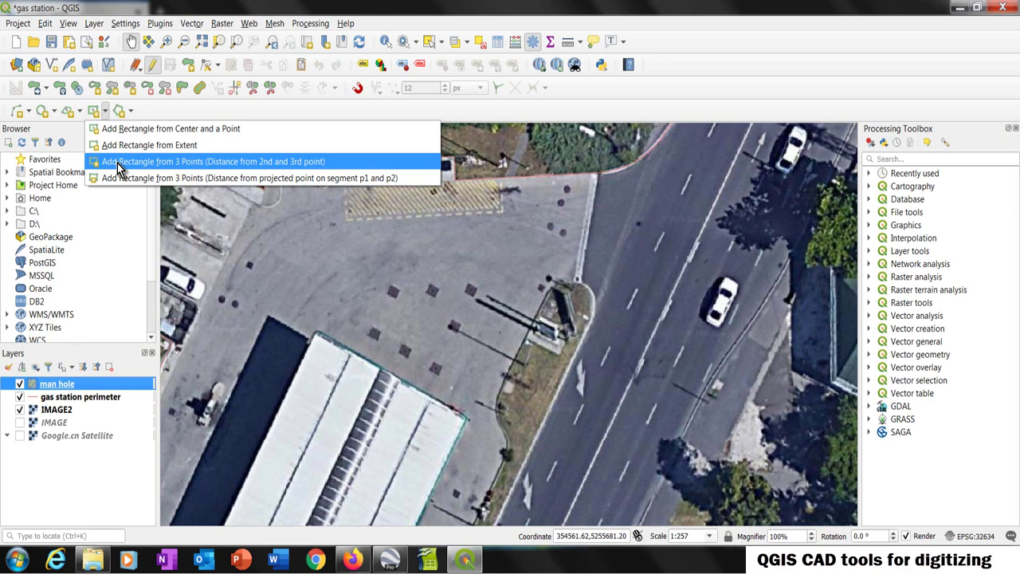
left_click(263, 162)
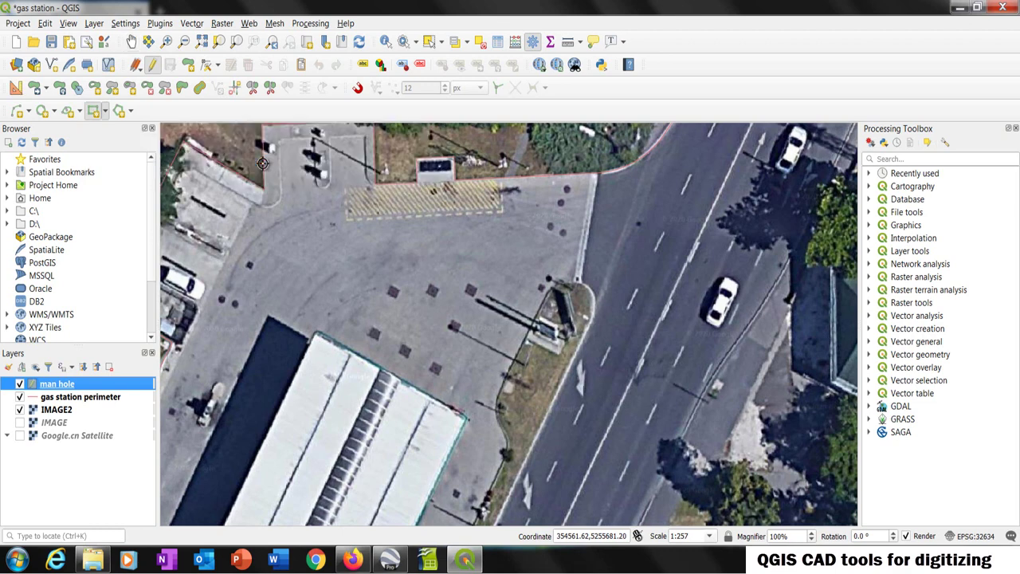
Show the IMAGE raster instead of IMAGE2 as the background for the square manholes north of the station roof
scroll(386, 289, "up", 1)
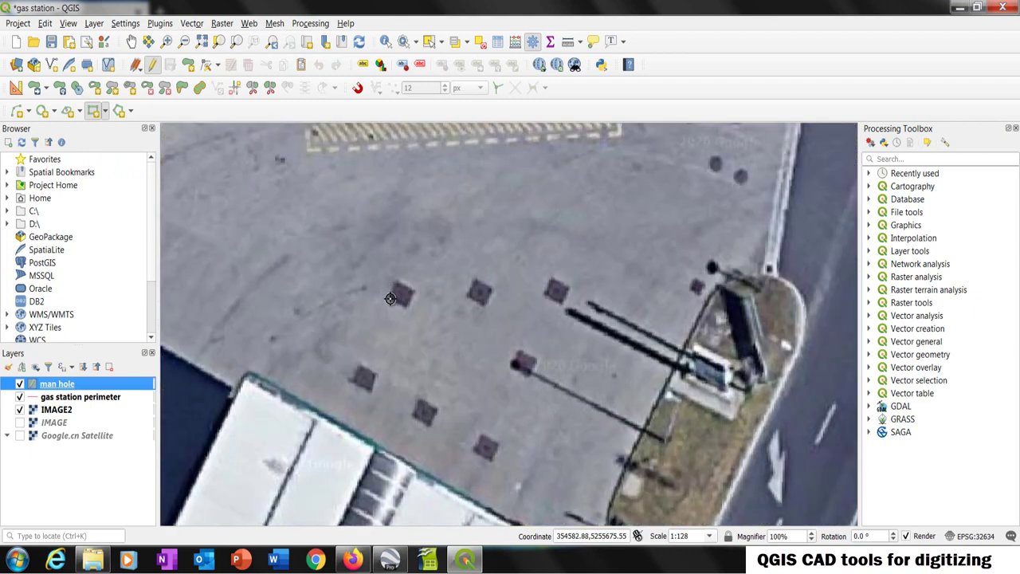
scroll(385, 289, "up", 2)
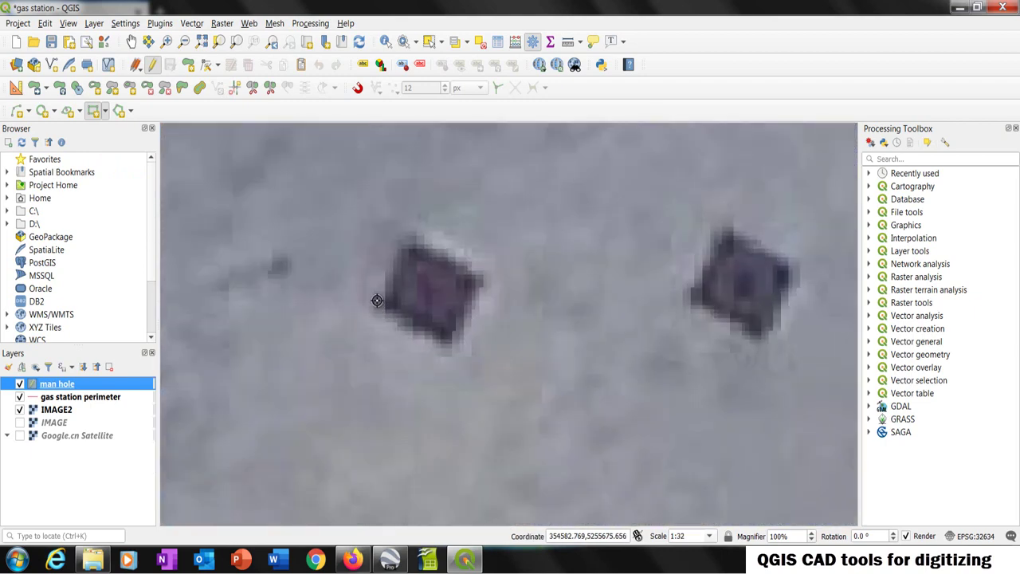
left_click(20, 423)
left_click(20, 410)
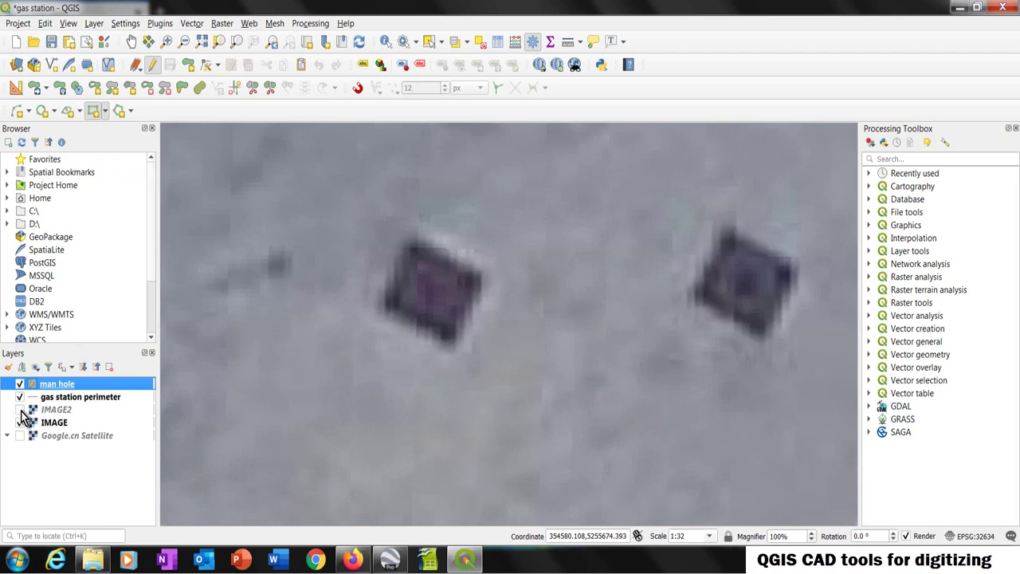
Draw a three-point rectangle over the western manhole of the northern row and give it id 1
left_click(382, 302)
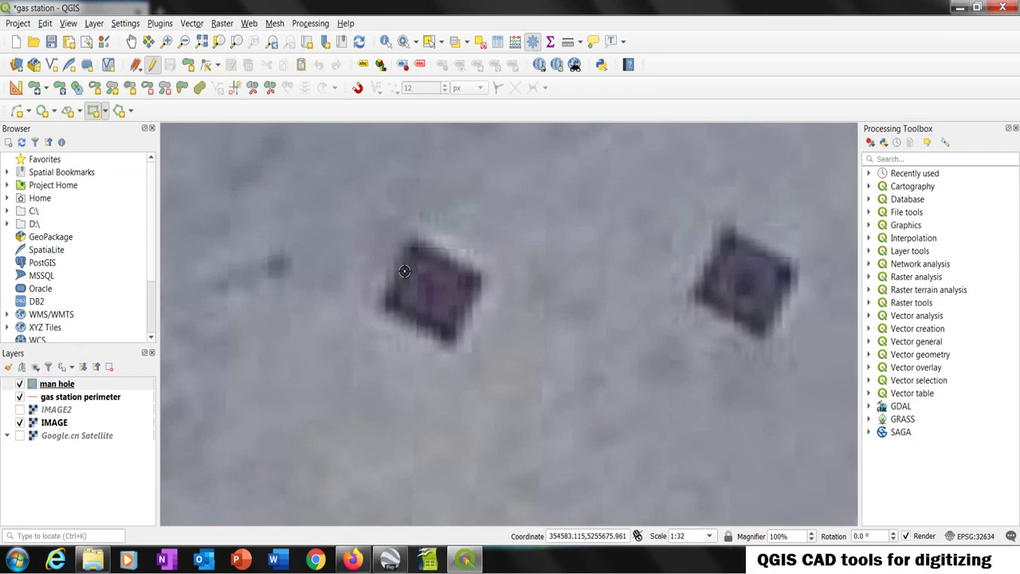
left_click(412, 238)
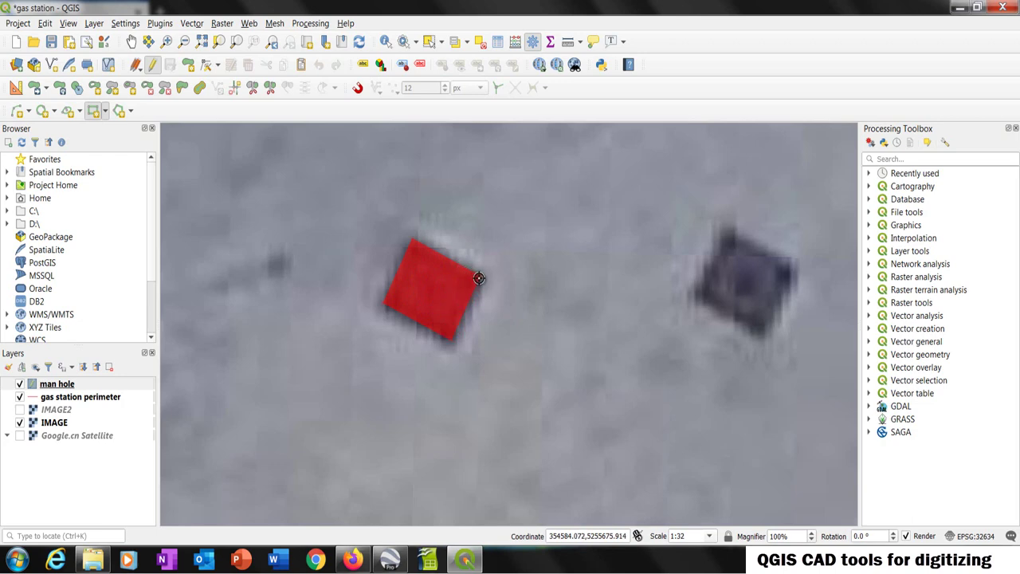
left_click(478, 278)
type("1")
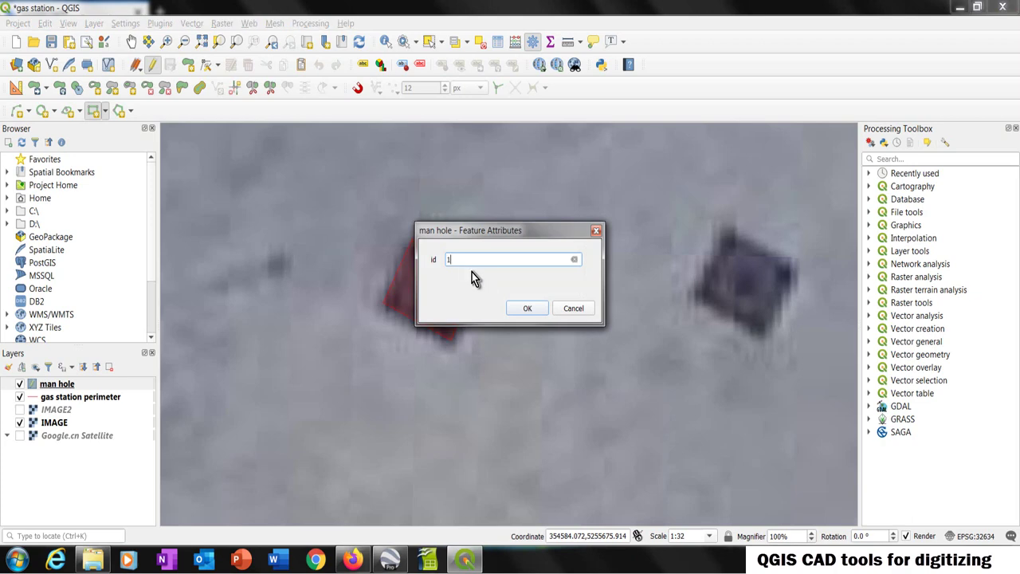
left_click(532, 309)
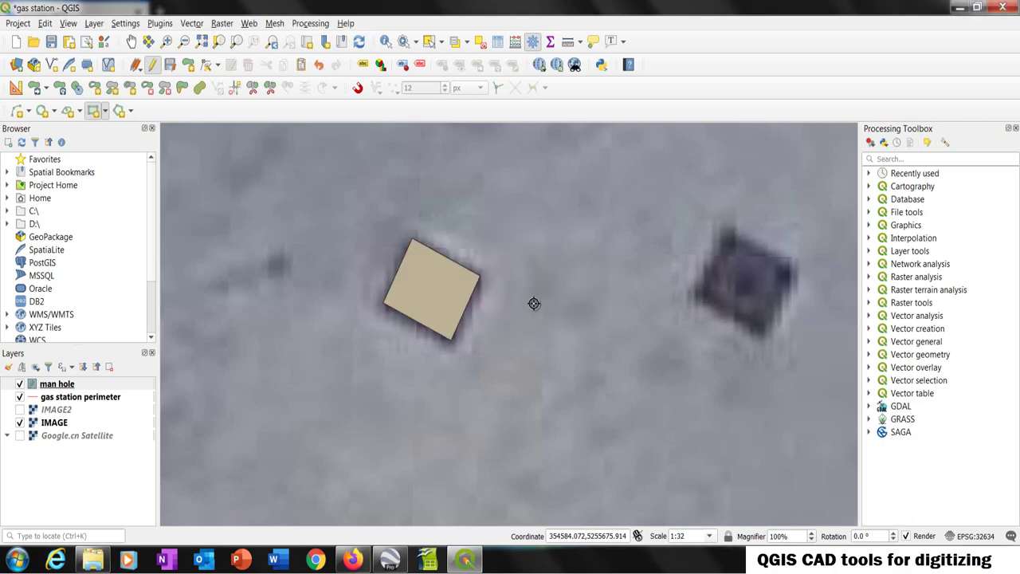
Give the man hole layer's simple fill a transparent fill color and apply the symbology
double_click(63, 388)
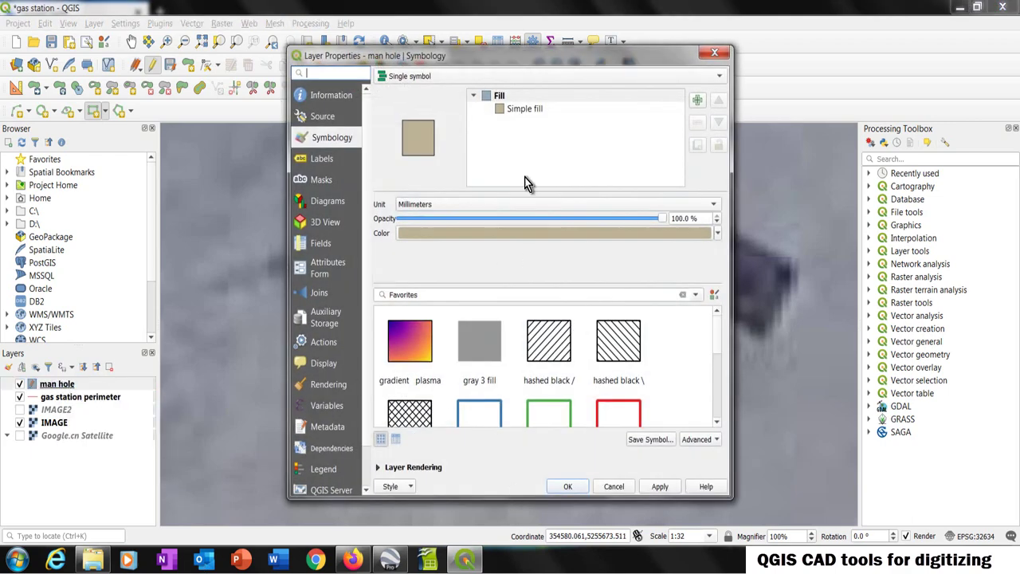
left_click(529, 112)
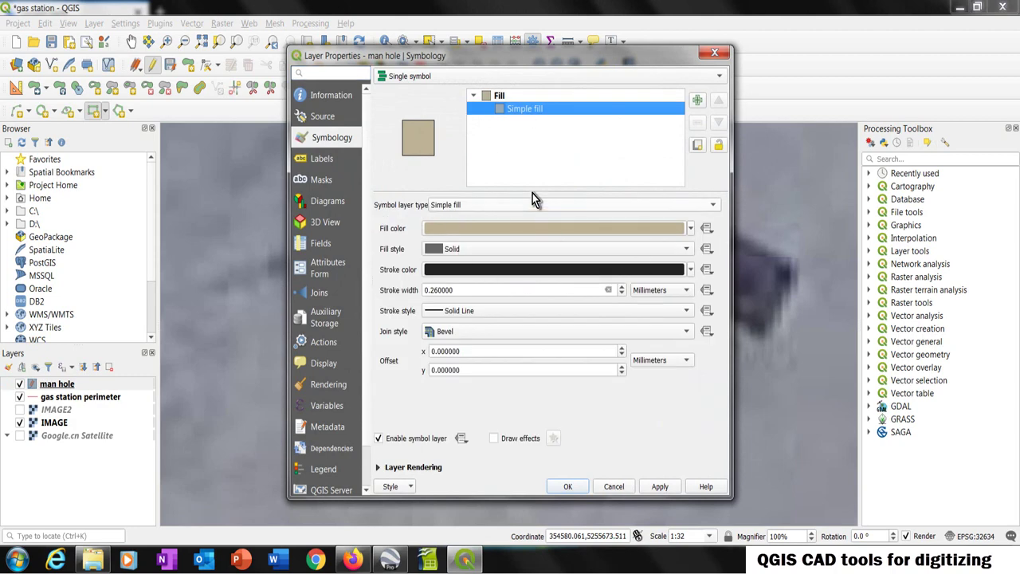
left_click(691, 228)
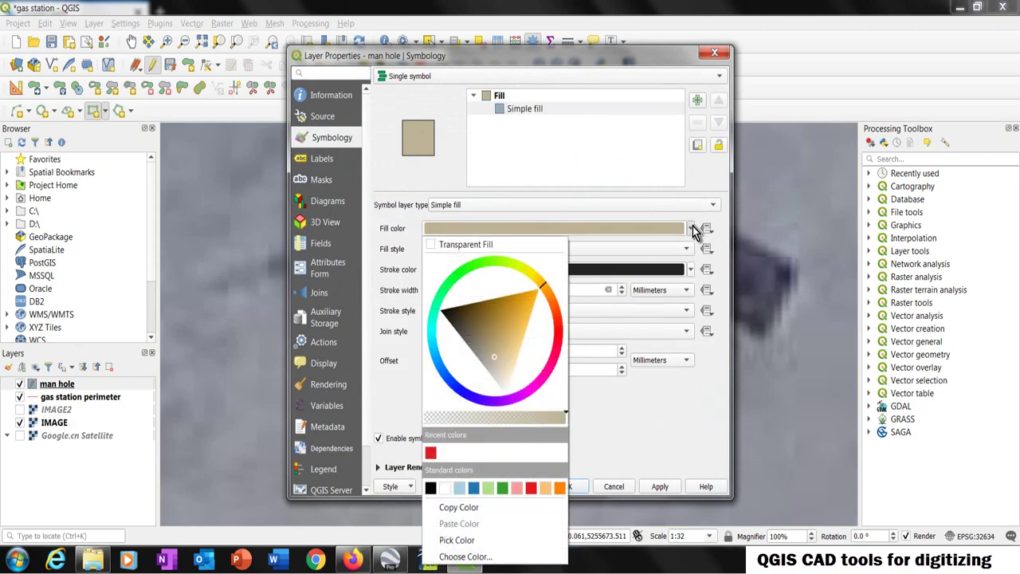
left_click(451, 248)
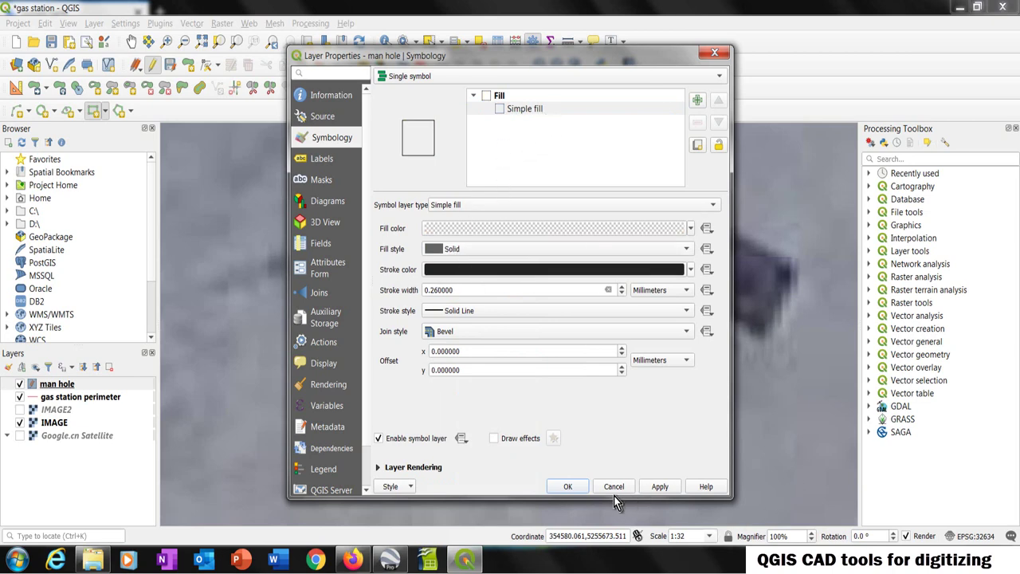
left_click(660, 488)
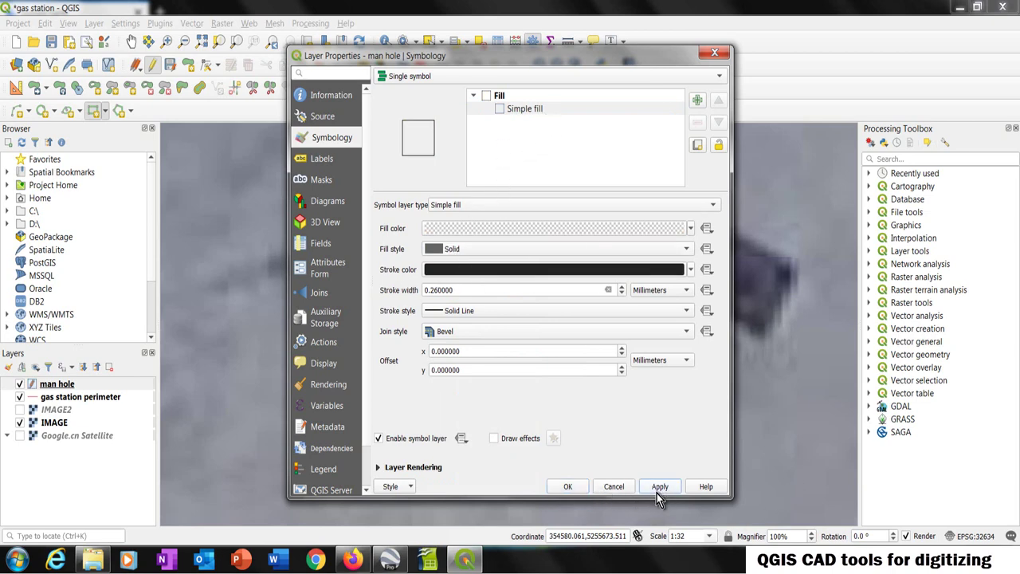
left_click(567, 486)
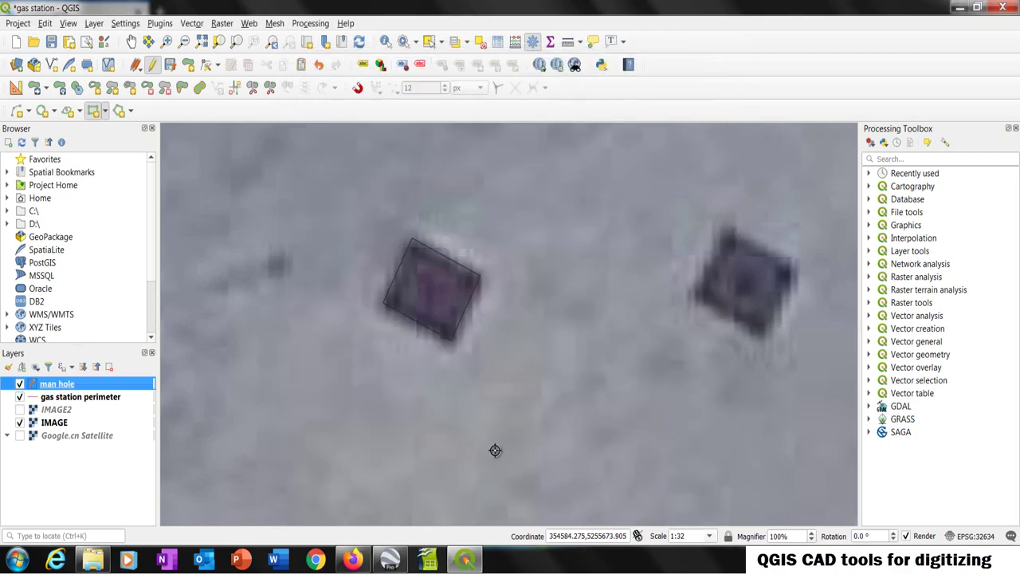
Copy the drawn manhole rectangle, paste it, and move the copy onto the middle manhole of the northern row
left_click(430, 42)
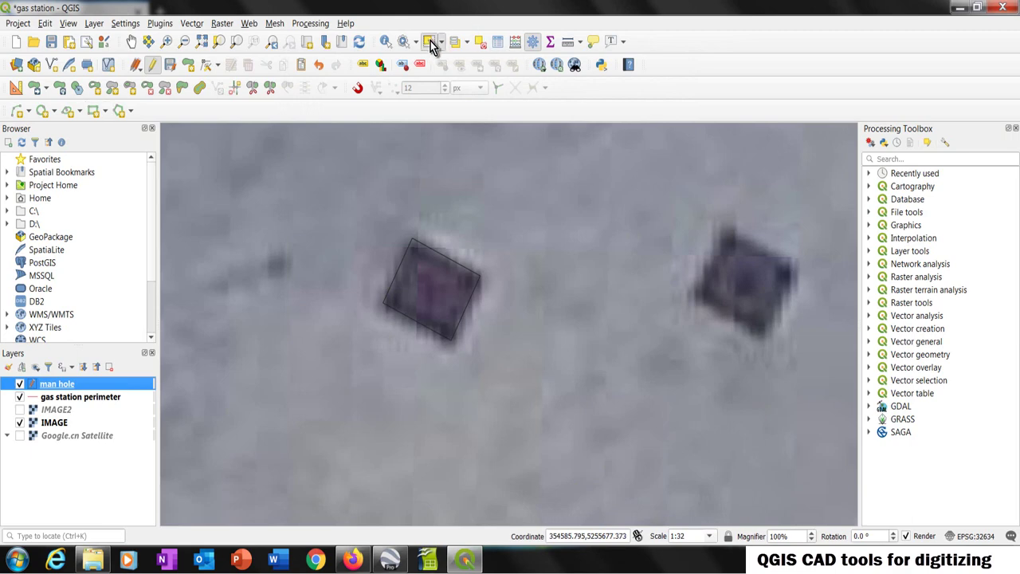
left_click(441, 299)
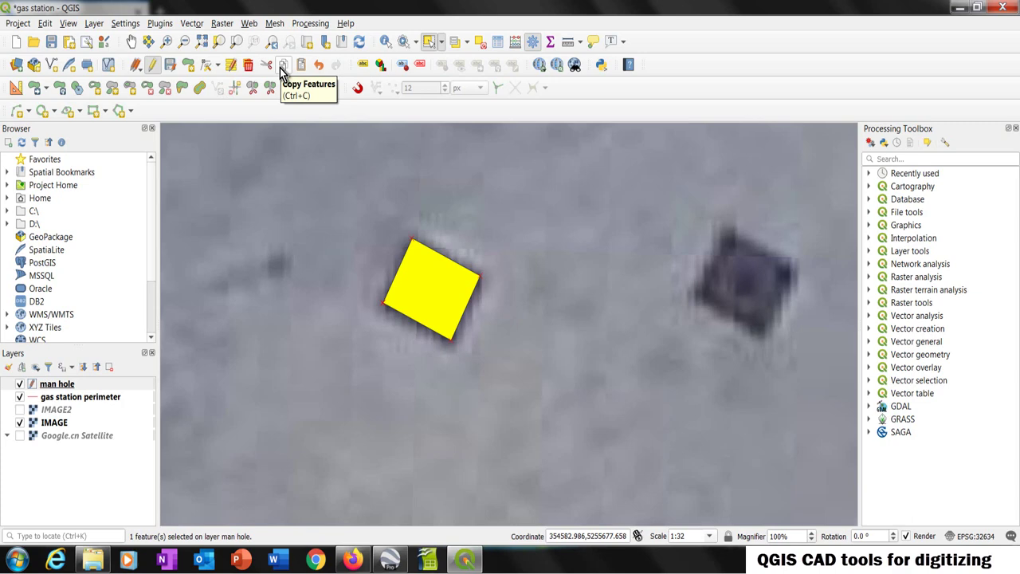
key("ctrl+c")
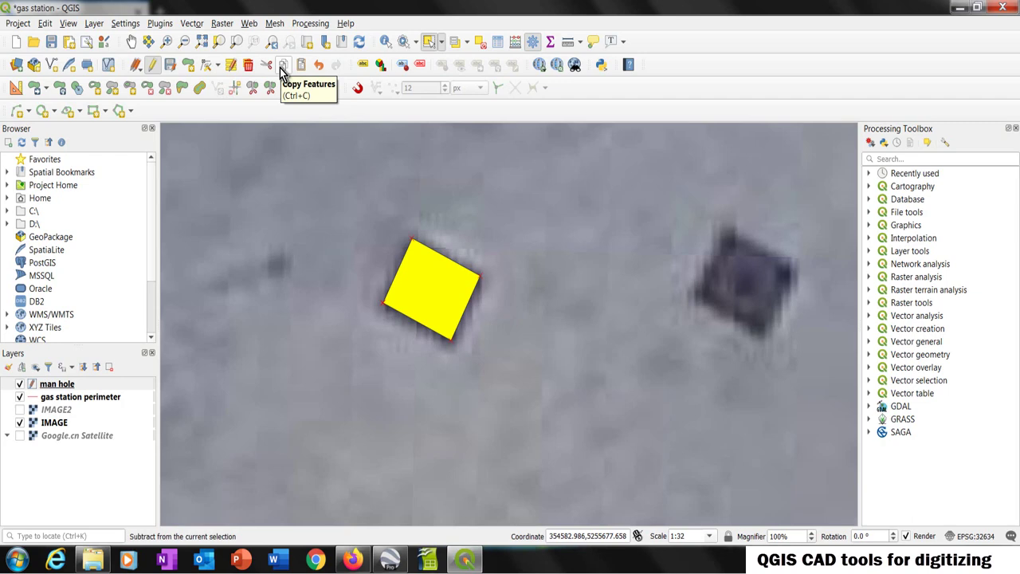
key("ctrl+v")
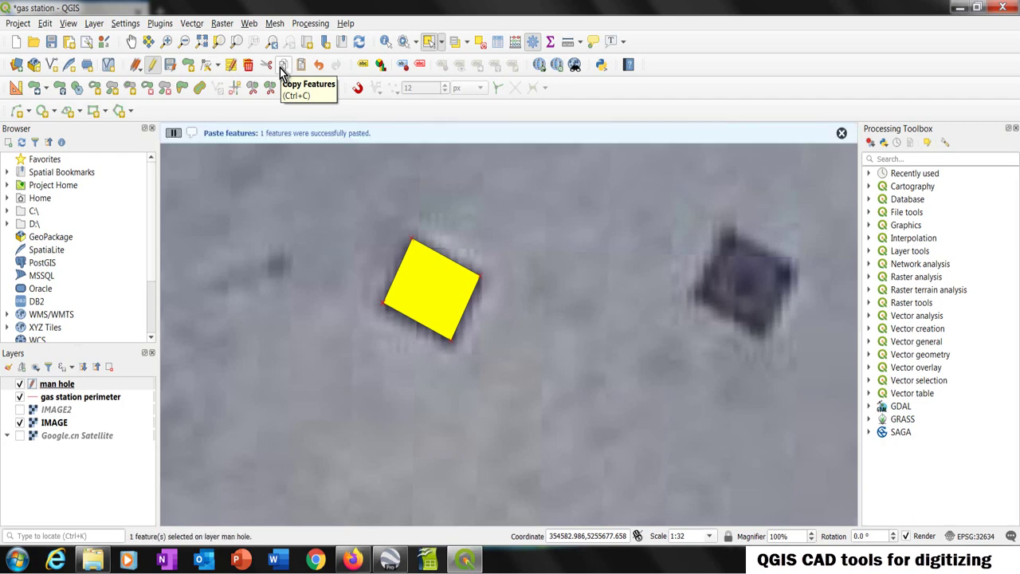
left_click(35, 87)
left_click(431, 289)
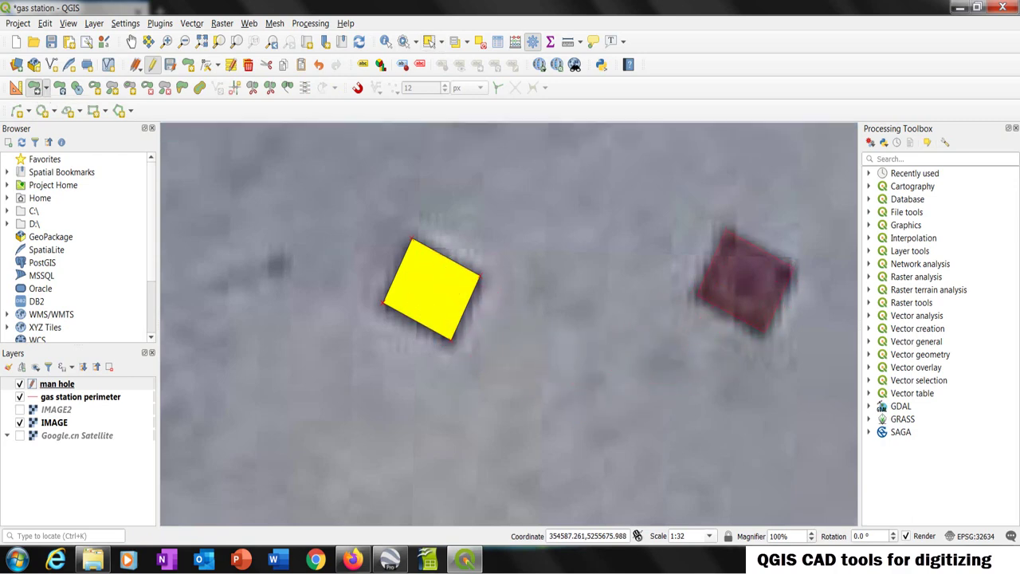
left_click(745, 280)
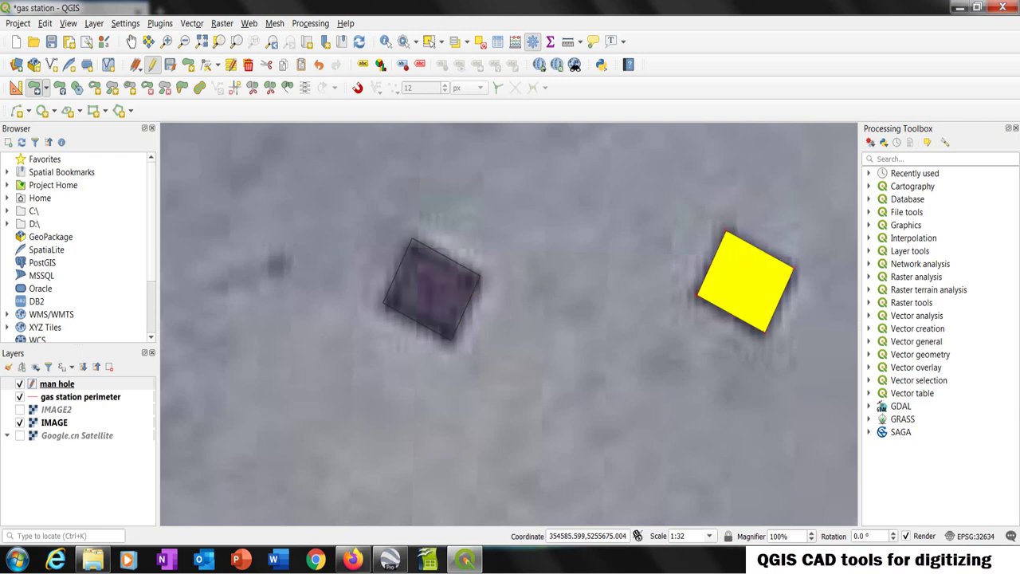
Paste another copy of the manhole rectangle and move it onto the eastern manhole of the northern row
key("ctrl+v")
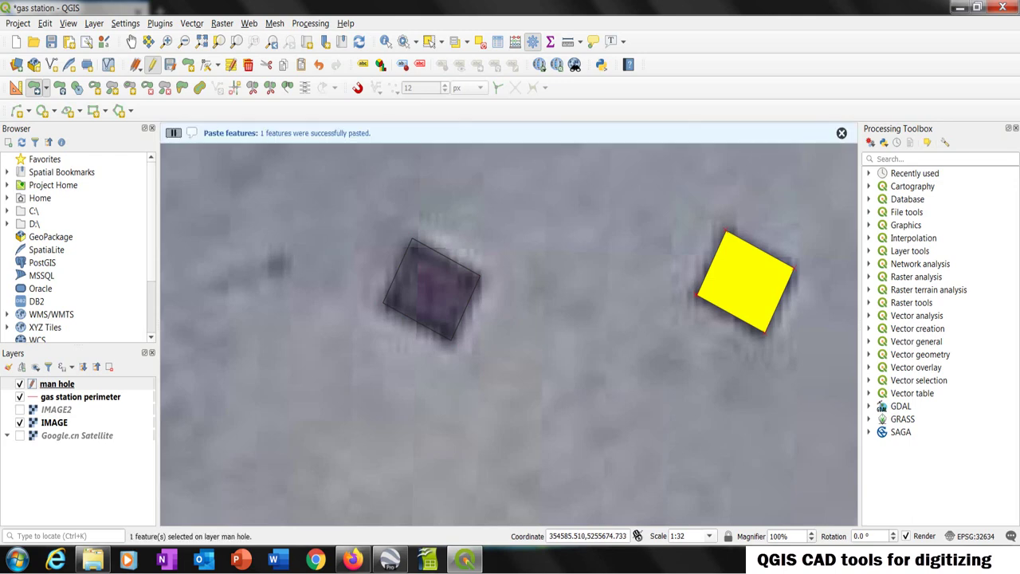
scroll(490, 245, "down", 1)
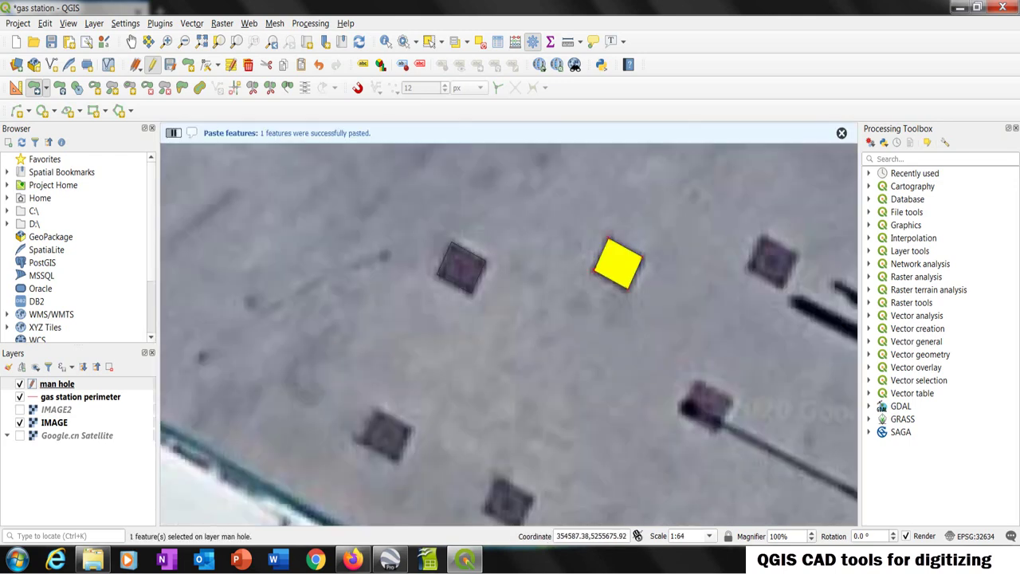
left_click_drag(619, 263, 771, 261)
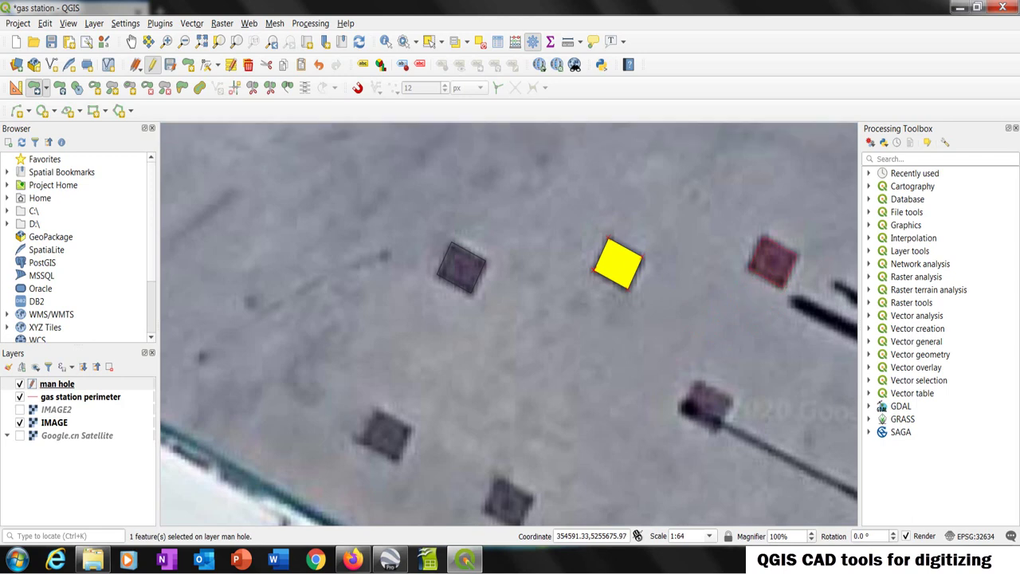
left_click(771, 261)
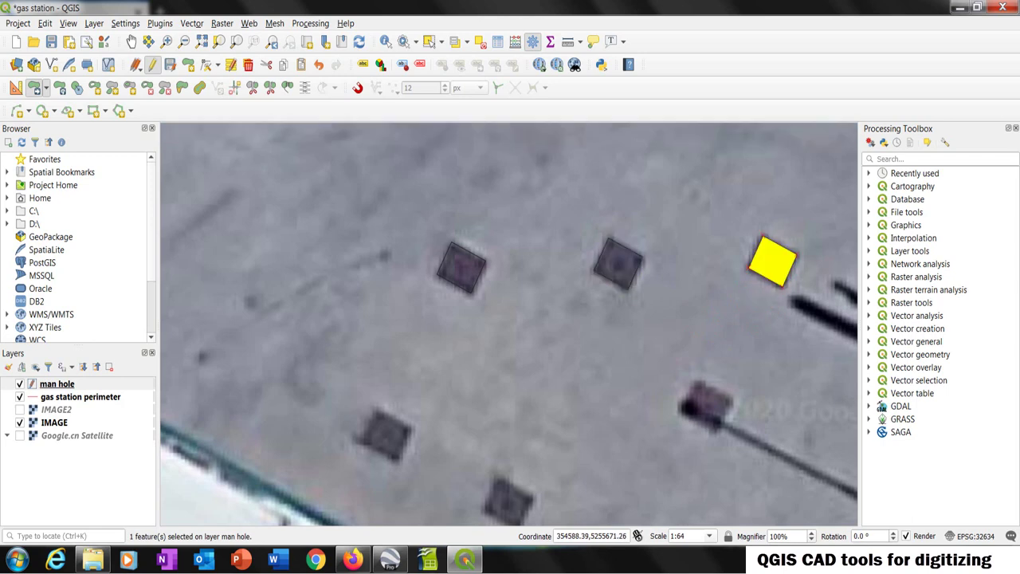
Paste and move rectangle copies onto the four remaining square manholes north of the station roof, and clear the selection
key("ctrl+v")
left_click(706, 407)
scroll(510, 319, "down", 2)
scroll(510, 319, "up", 2)
left_click(384, 436)
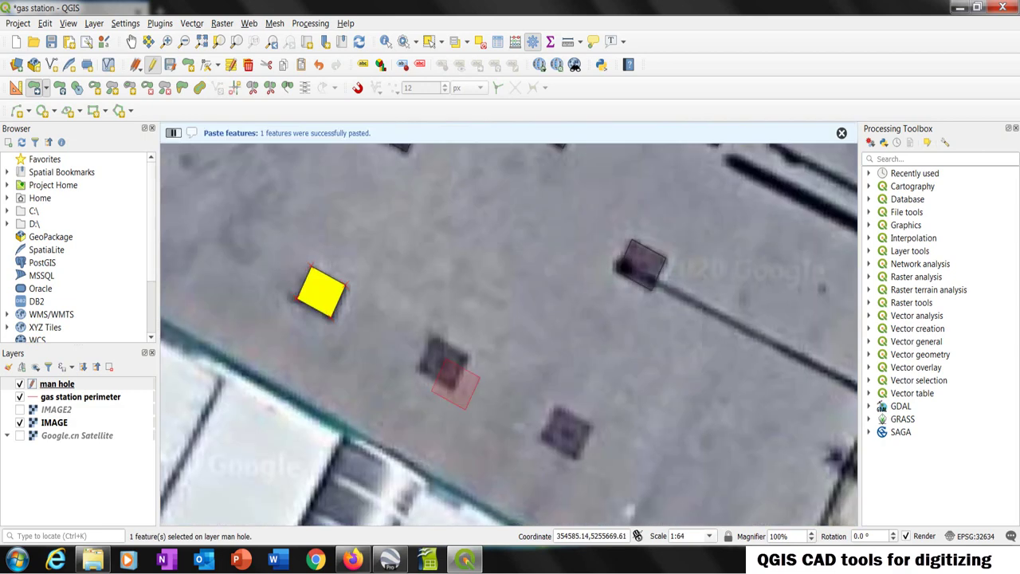
scroll(510, 319, "down", 1)
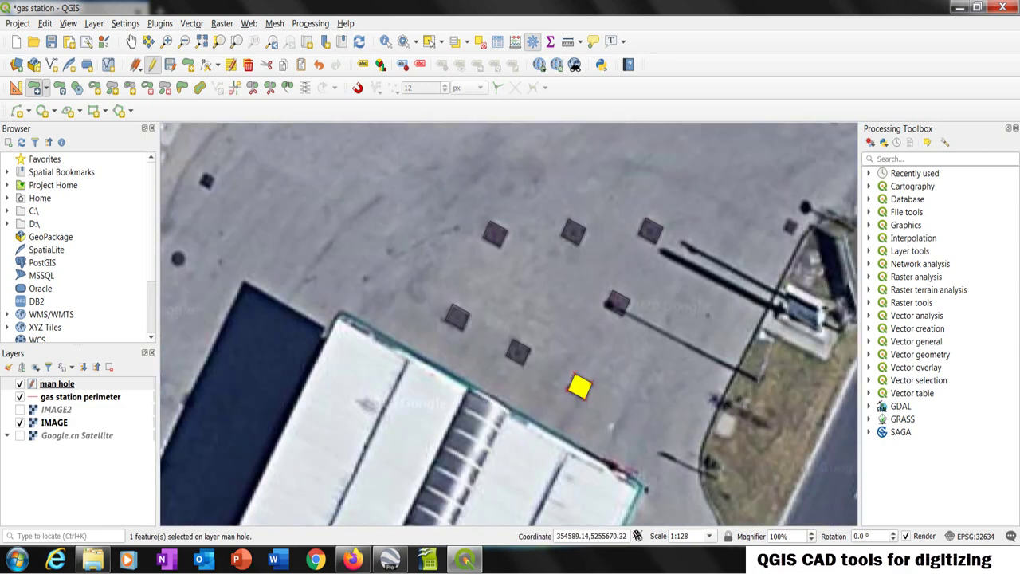
left_click(481, 43)
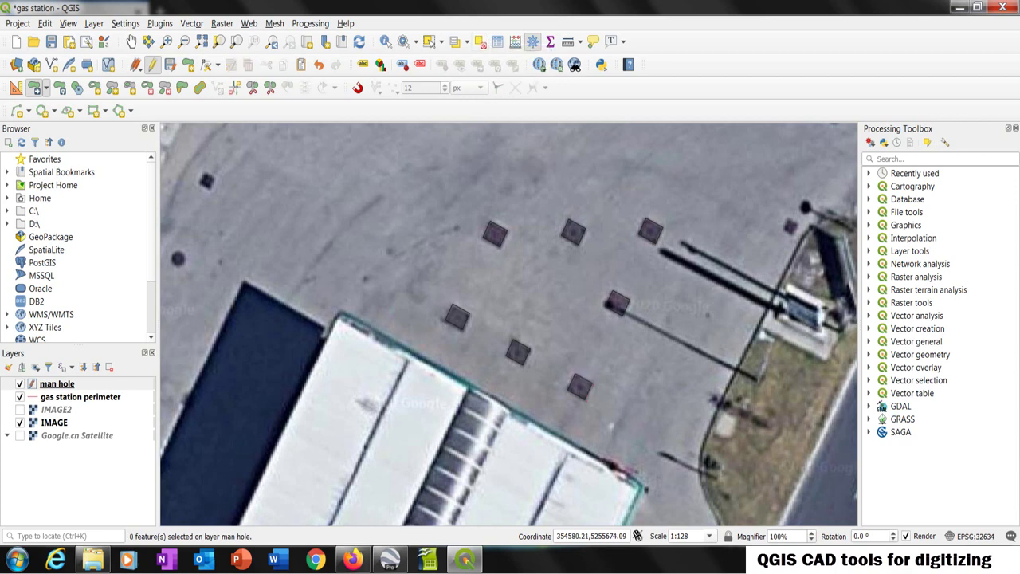
Stop editing the man hole layer, saving its changes, and hide the IMAGE raster to view only the vector outlines
left_click(153, 67)
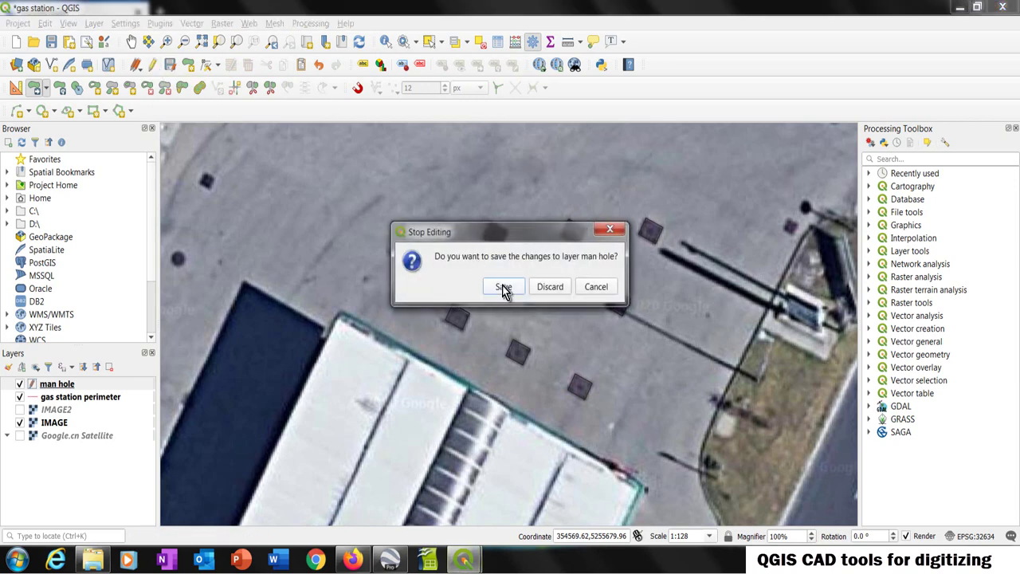
left_click(504, 288)
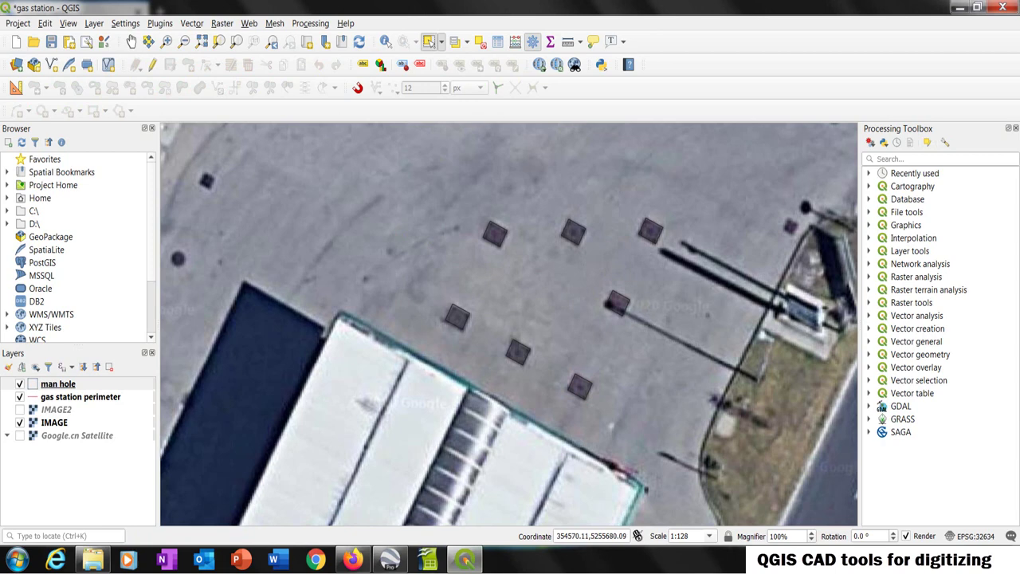
scroll(497, 275, "down", 1)
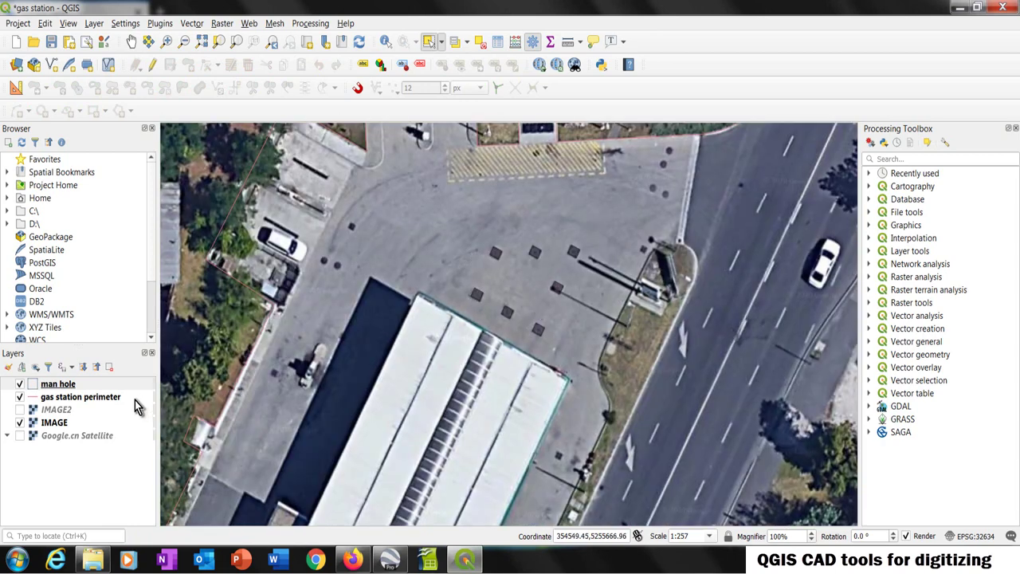
left_click(19, 422)
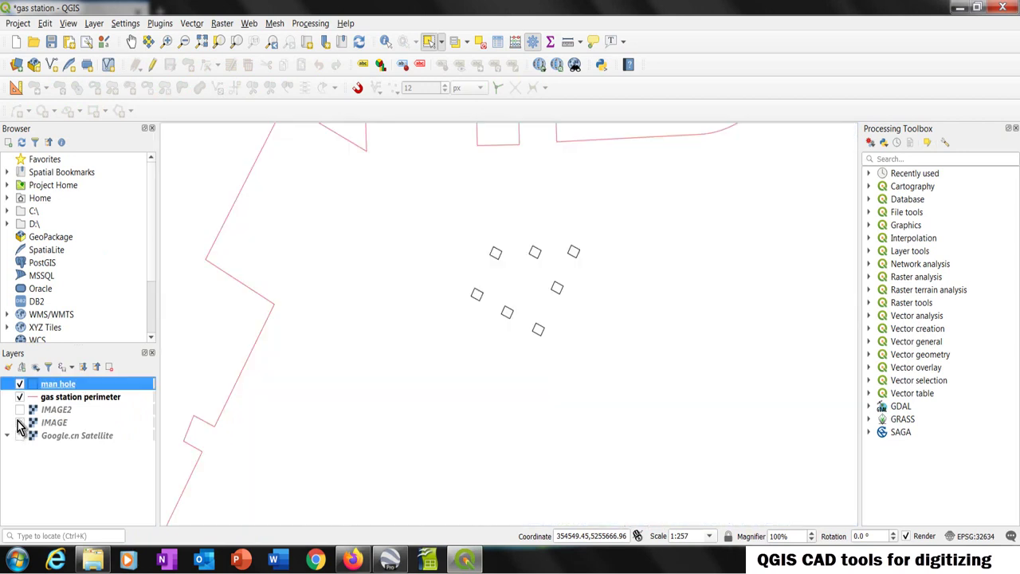
scroll(483, 279, "down", 1)
scroll(523, 261, "up", 1)
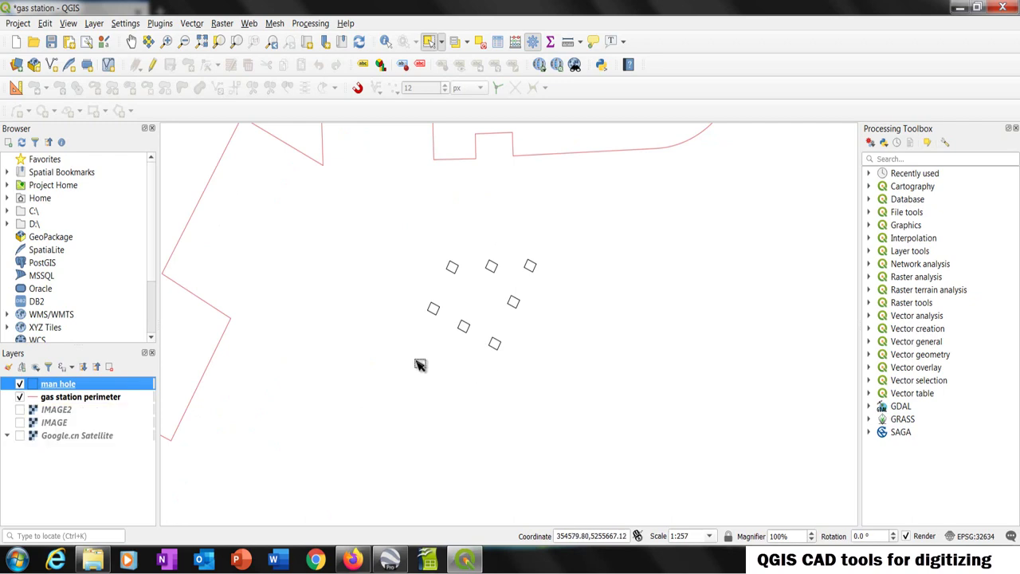
Create a new polygon shapefile layer named overhead canopy
left_click(94, 23)
left_click(318, 60)
left_click(737, 70)
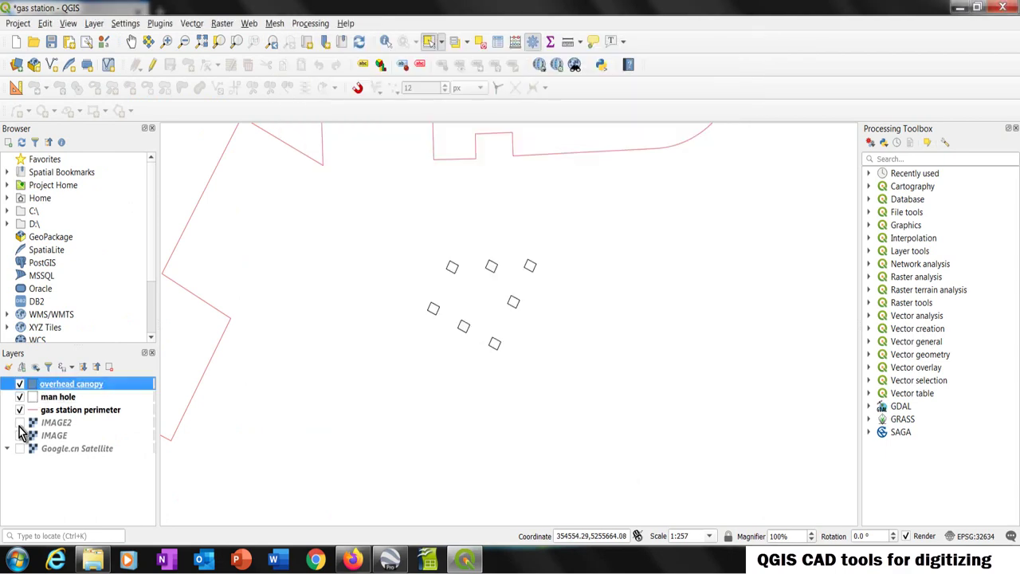
Over the IMAGE2 background, draw a rectangle from 3 points (distance from 2nd and 3rd point) around the station roof in the overhead canopy layer
left_click(19, 422)
left_click(152, 64)
left_click(100, 110)
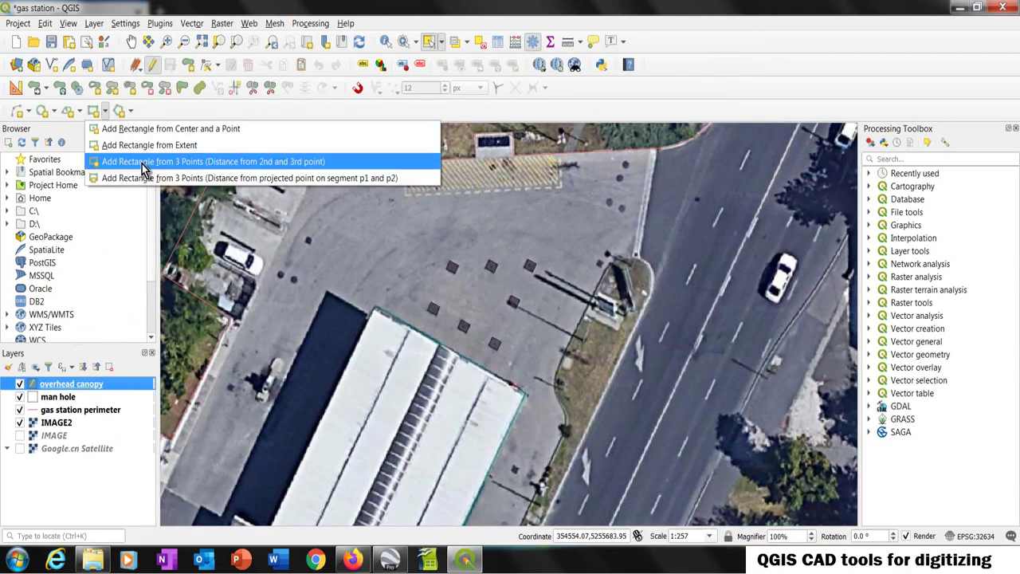
left_click(143, 161)
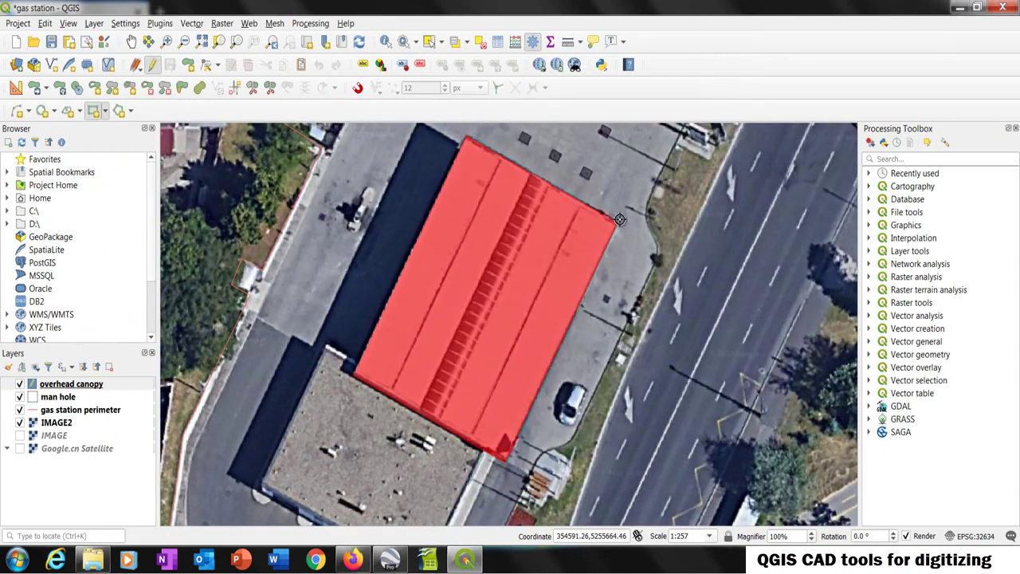
left_click(620, 219)
left_click(540, 312)
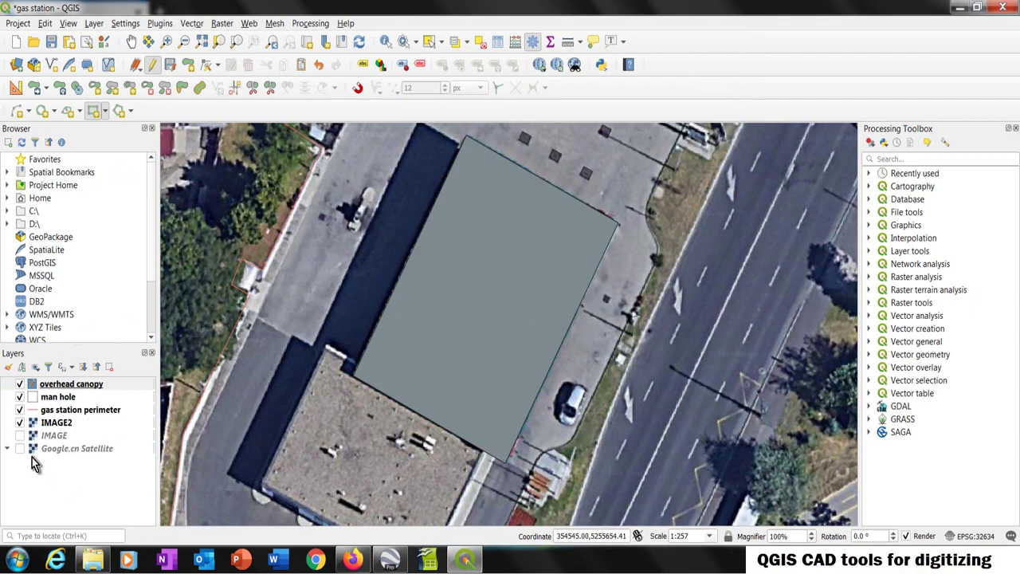
Give the overhead canopy layer's simple fill a transparent fill color and apply the symbology
right_click(67, 386)
left_click(99, 382)
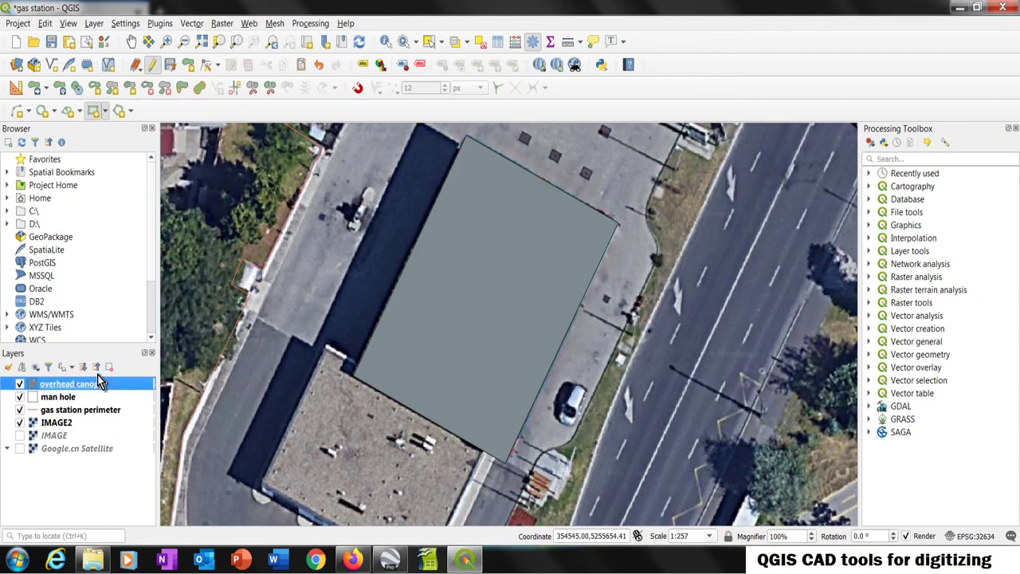
double_click(99, 383)
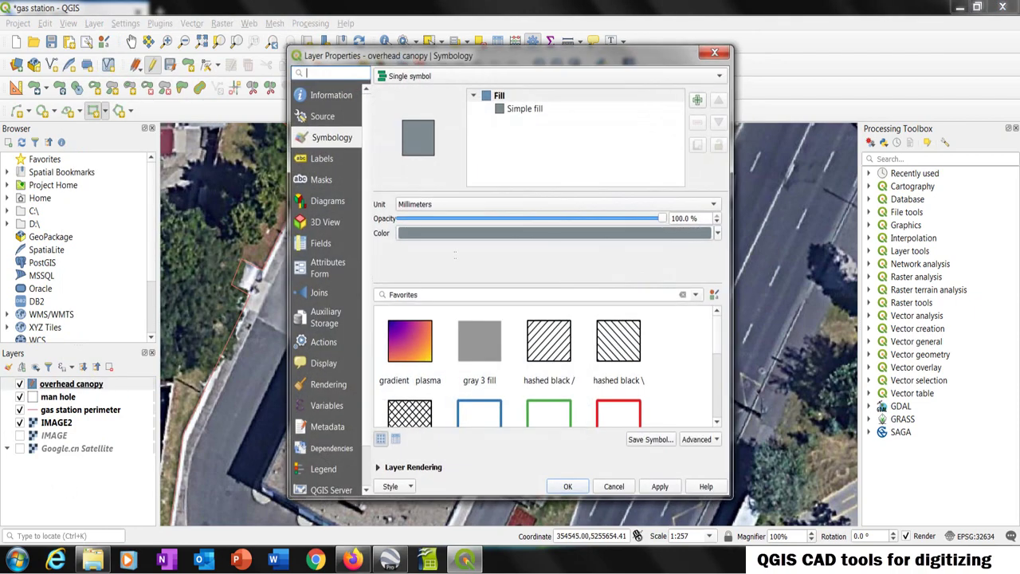
left_click(531, 112)
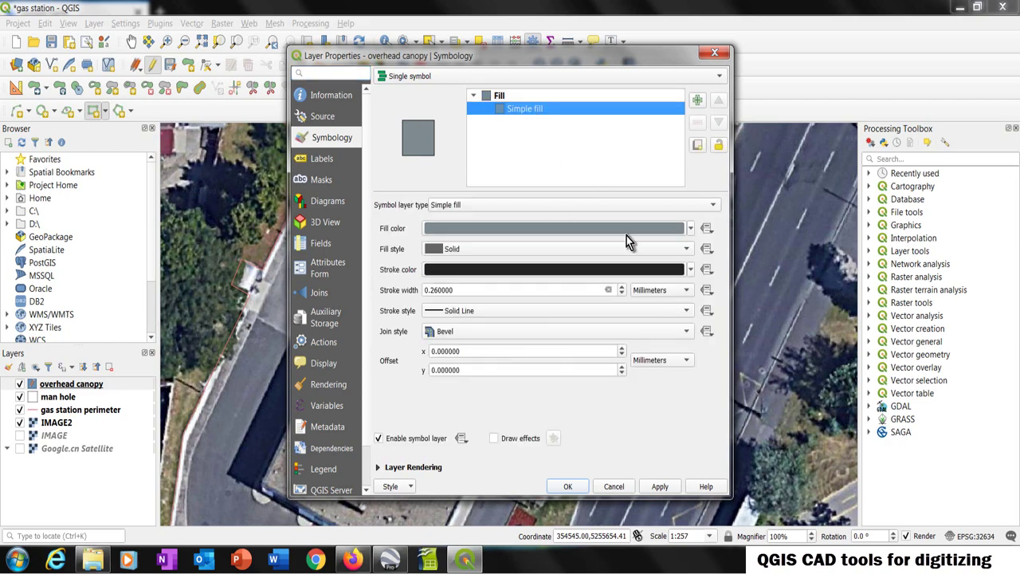
left_click(691, 229)
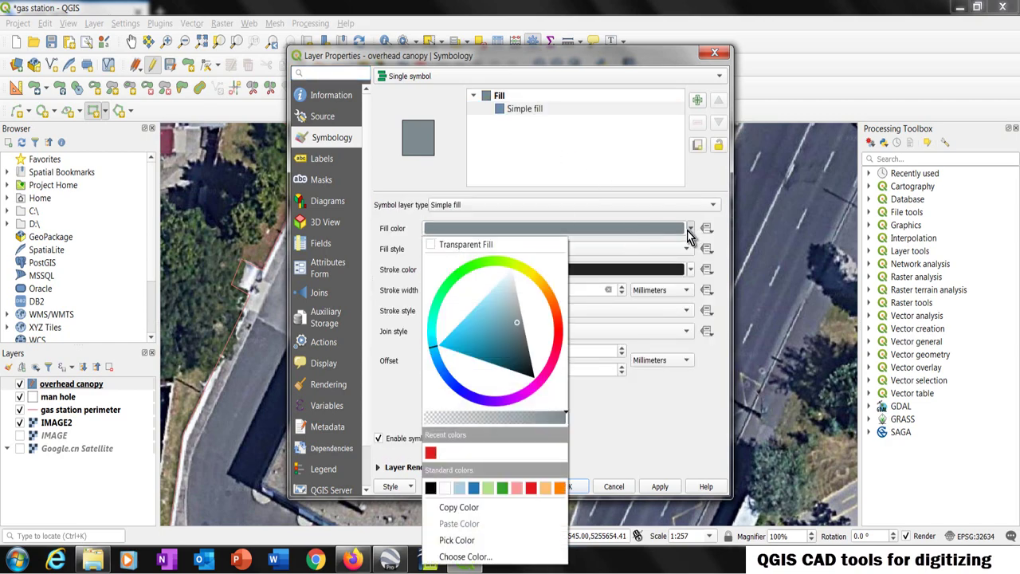
left_click(466, 241)
left_click(659, 488)
left_click(565, 487)
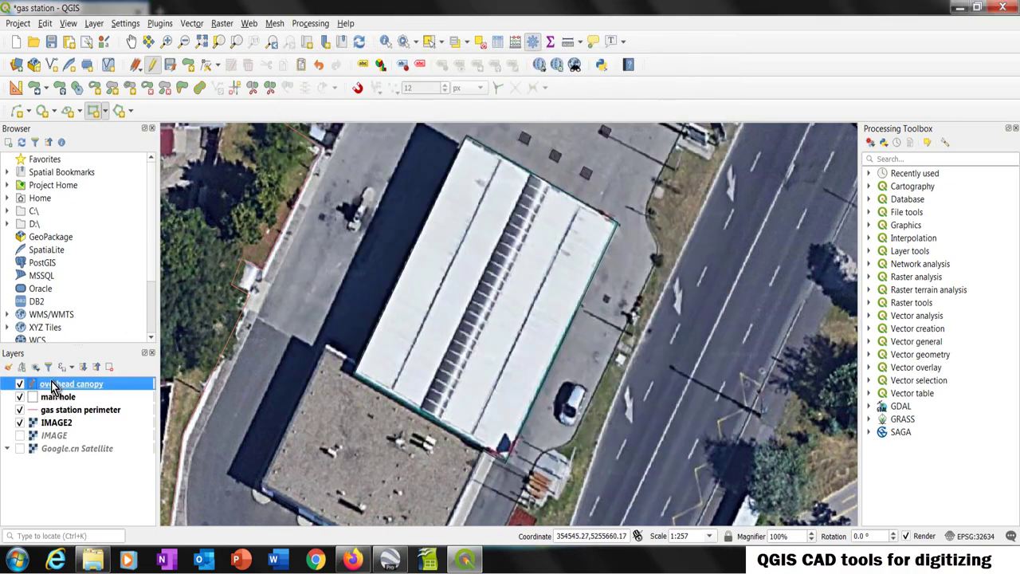
Stop editing the overhead canopy layer, saving its changes, and hide the IMAGE2 raster to view the digitized outlines
left_click(149, 65)
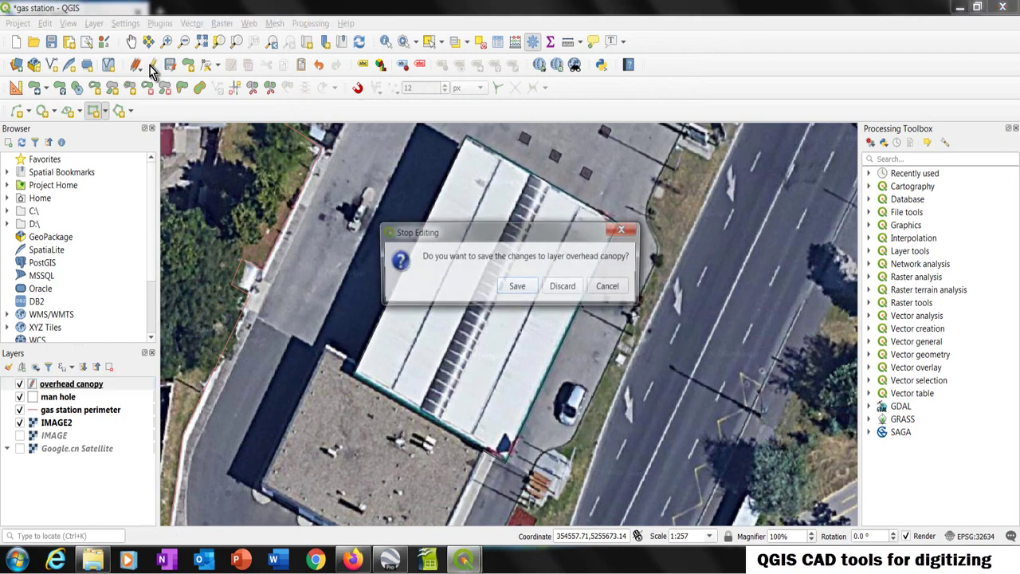
left_click(517, 286)
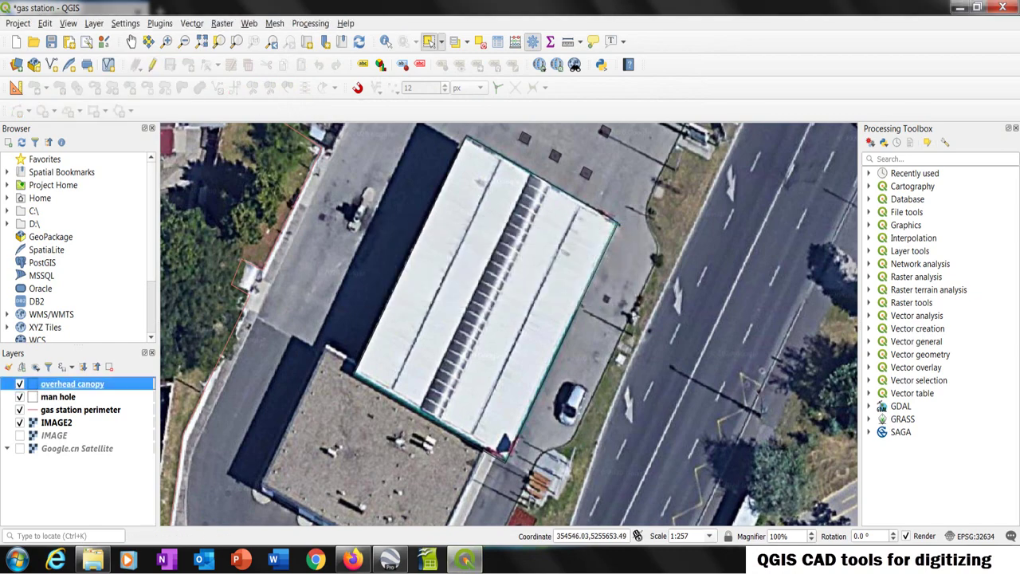
left_click(20, 423)
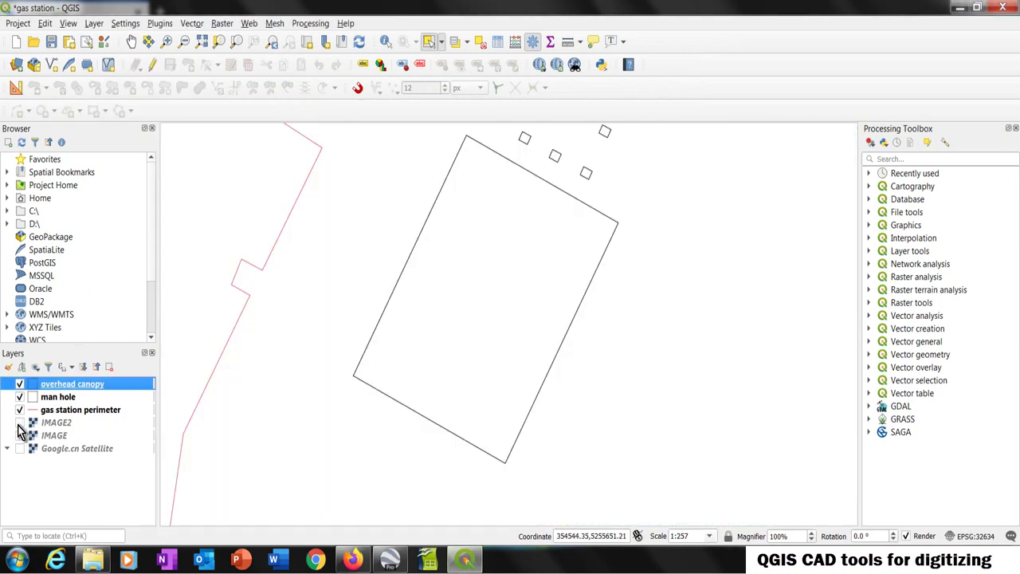
scroll(447, 357, "down", 1)
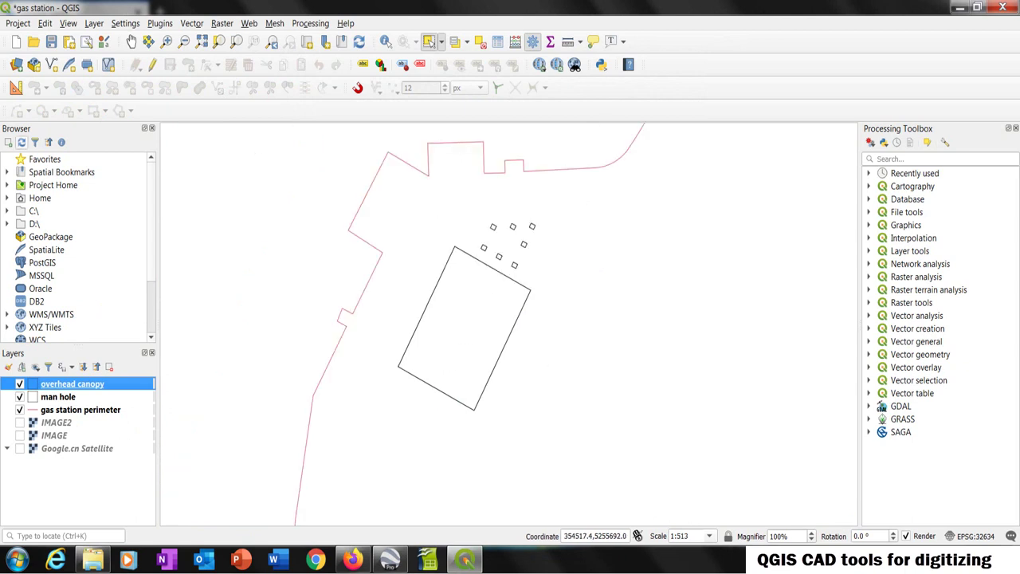
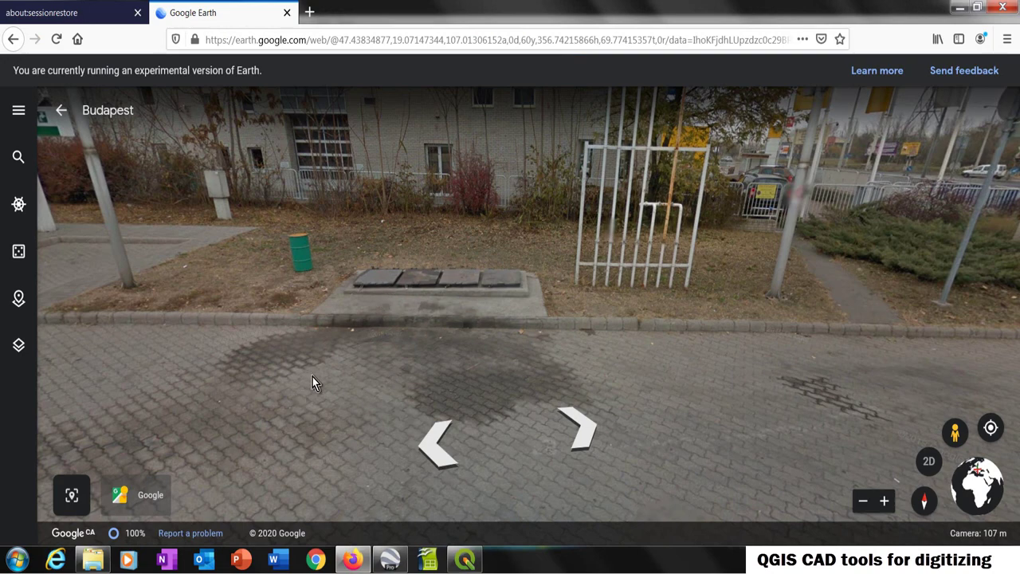
Examine the tank covers and manholes in Google Earth's street-level view, and return to QGIS at the covers north of the striped area
scroll(364, 323, "down", 3)
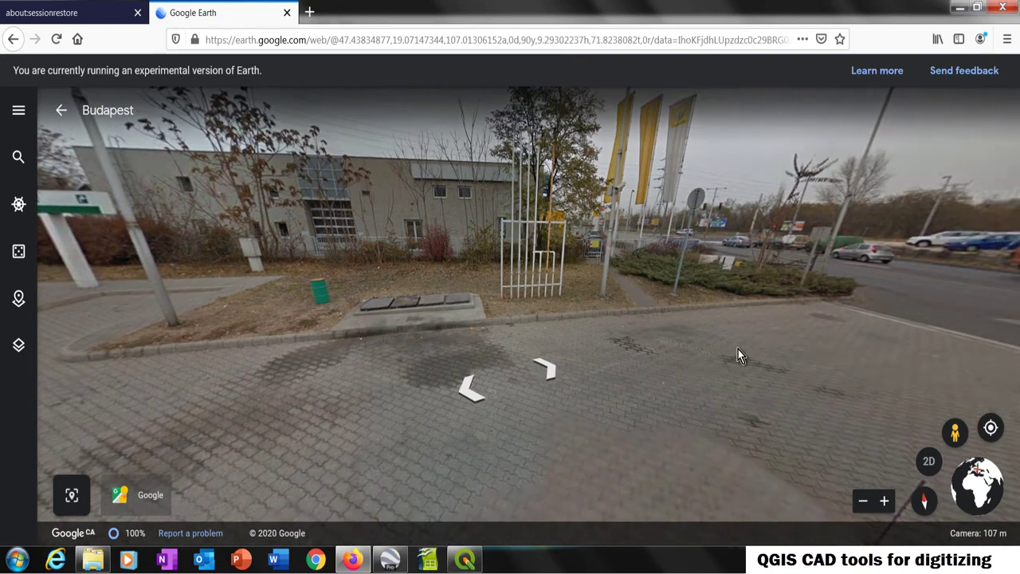
left_click_drag(593, 315, 456, 321)
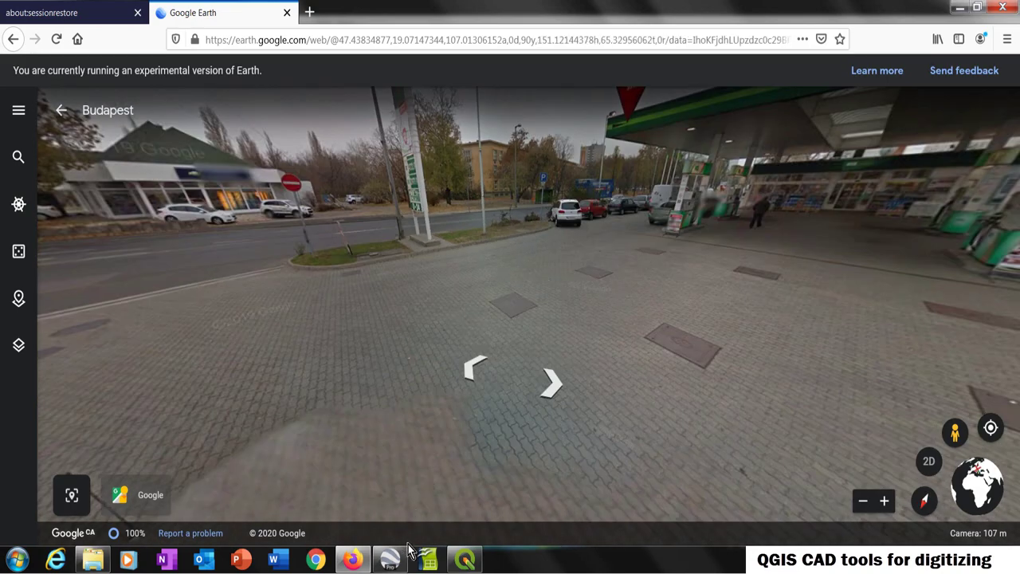
left_click(464, 560)
scroll(436, 298, "up", 1)
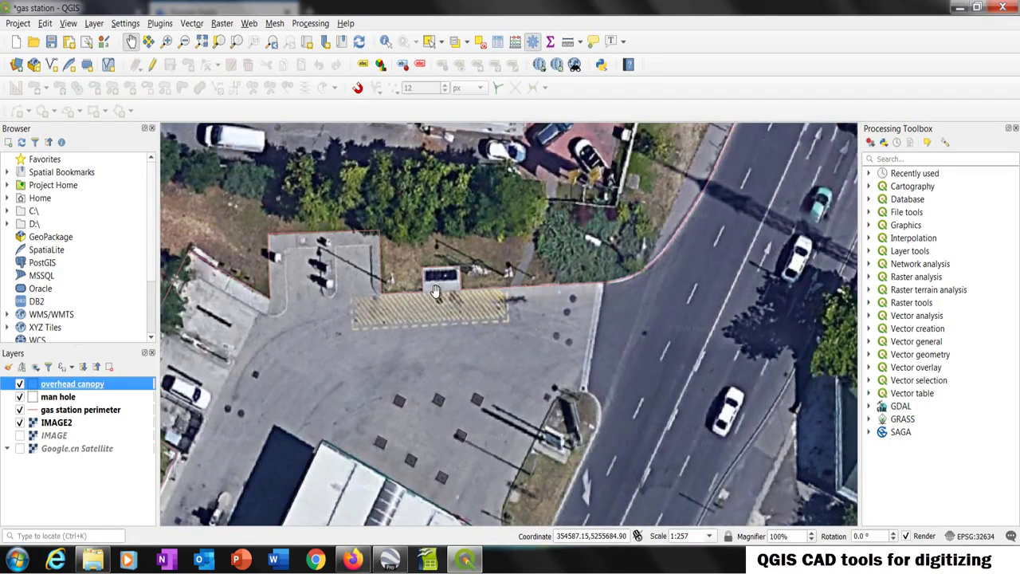
Switch to Google Earth's street-level view and examine the fuel pump islands, canopy and shop front across the station forecourt
scroll(436, 299, "down", 1)
scroll(418, 383, "up", 1)
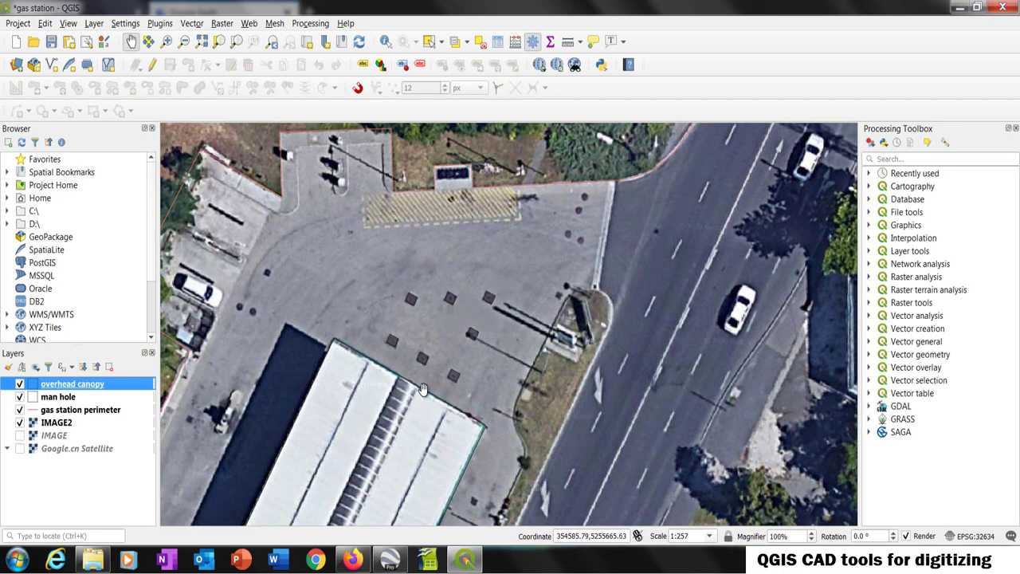
left_click(353, 561)
left_click_drag(795, 247, 342, 317)
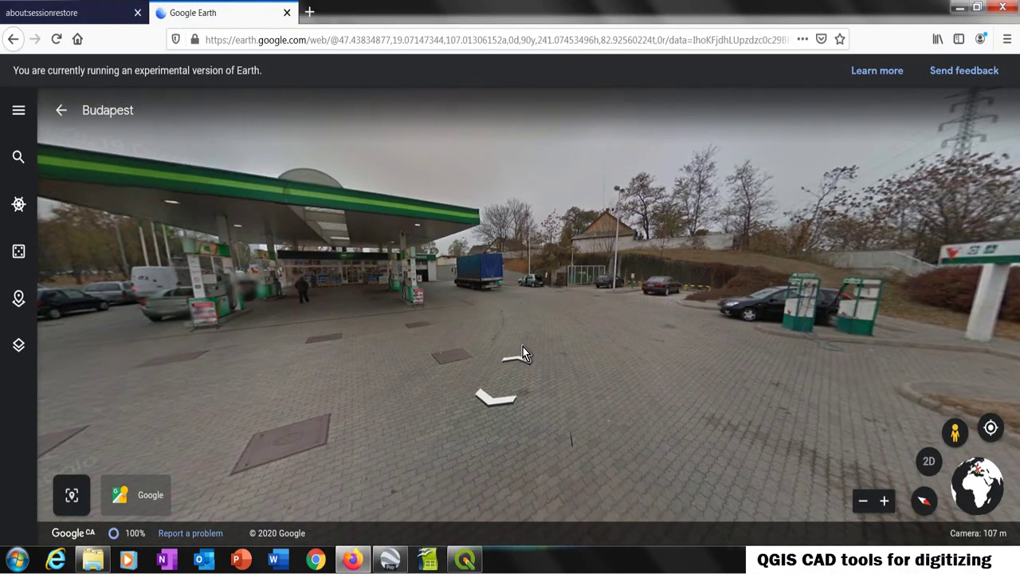
left_click(522, 348)
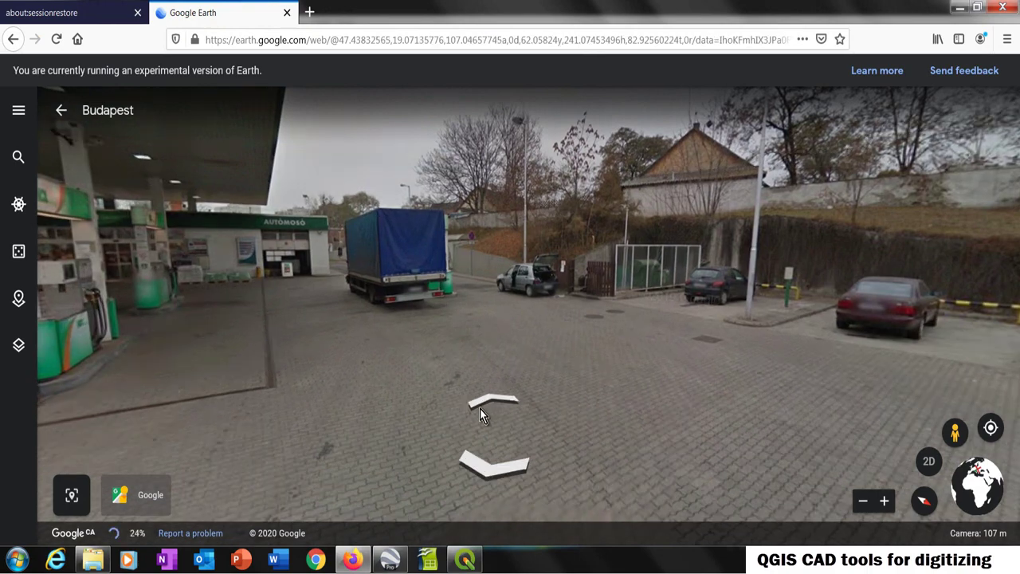
left_click(483, 407)
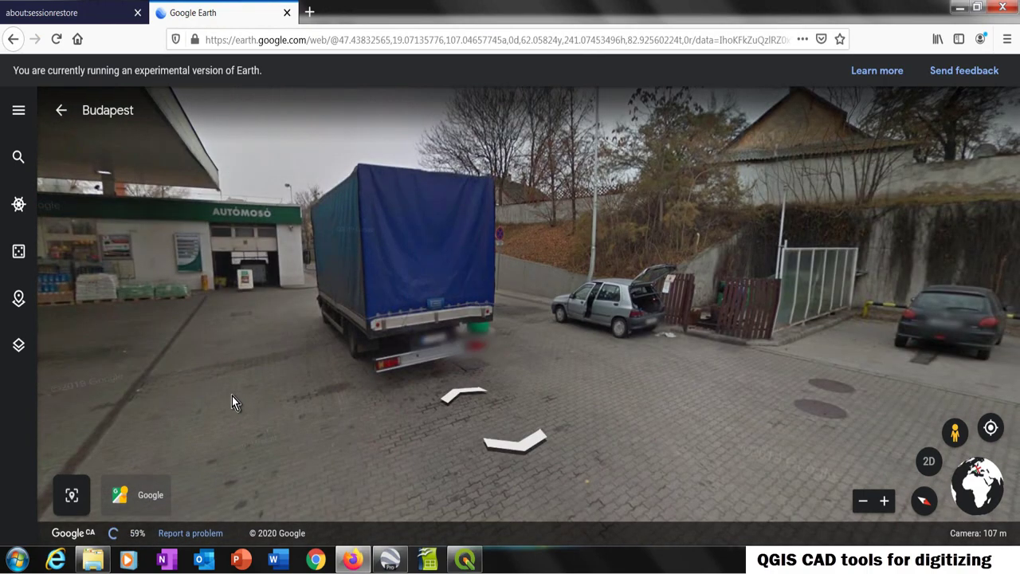
left_click_drag(435, 369, 712, 355)
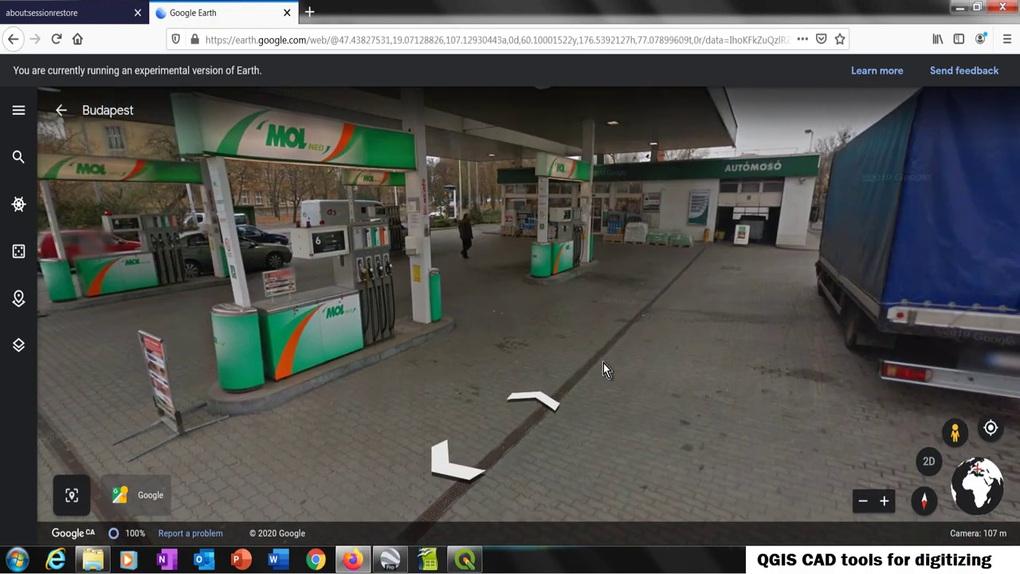
left_click_drag(579, 363, 695, 377)
left_click(695, 376)
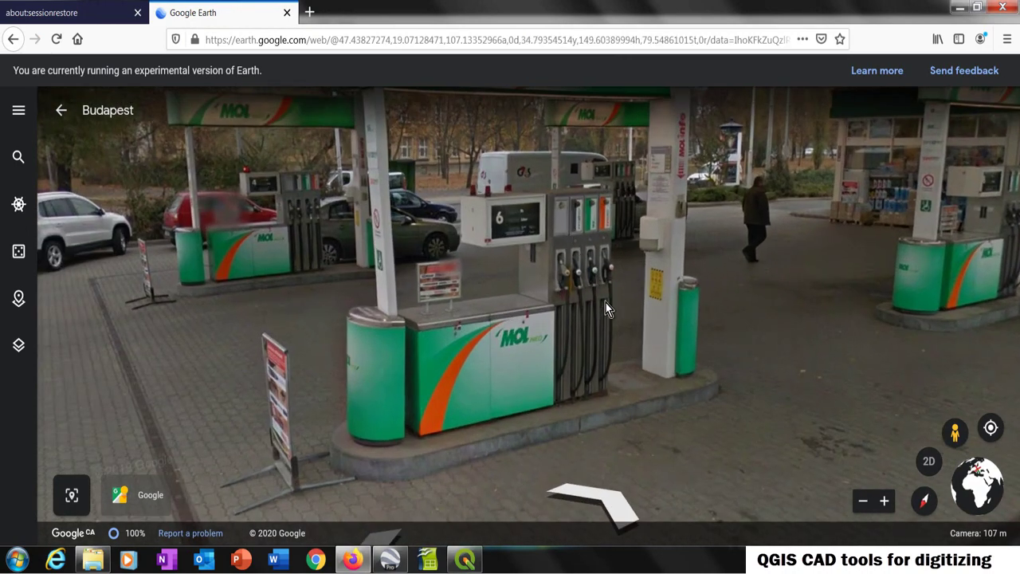
left_click_drag(608, 304, 463, 344)
left_click_drag(772, 404, 581, 497)
left_click(572, 495)
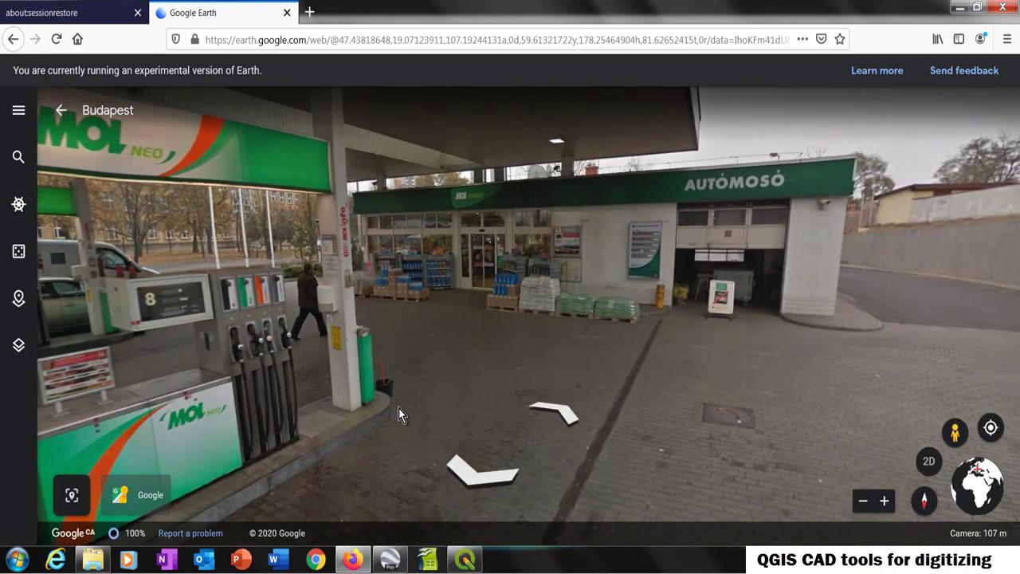
left_click(555, 412)
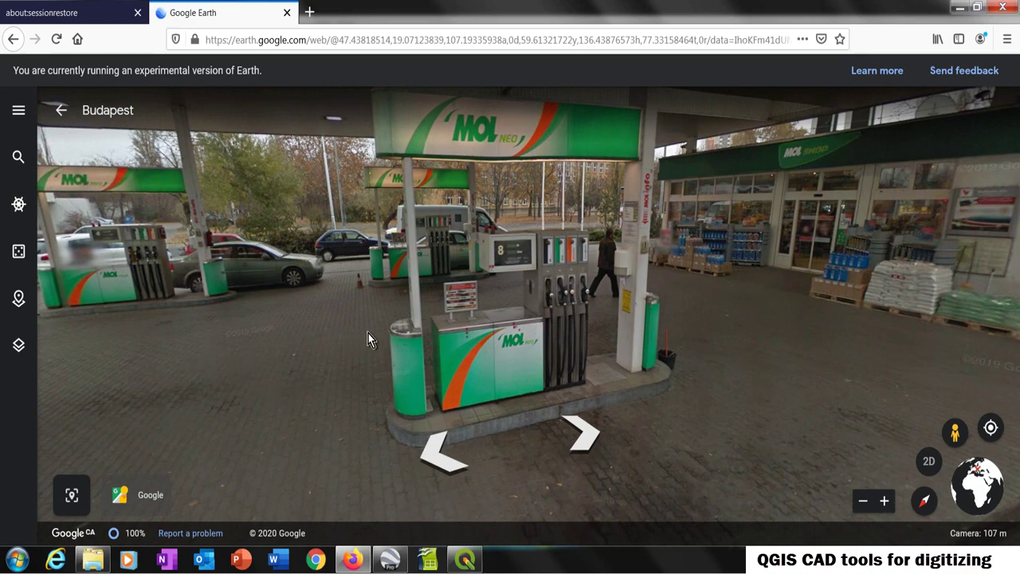
left_click_drag(359, 337, 610, 348)
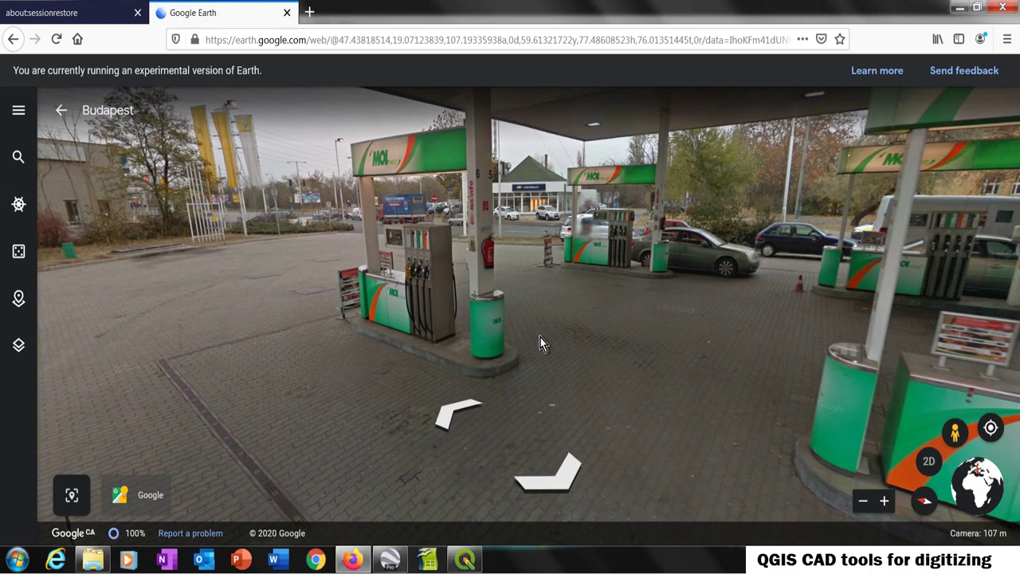
Return to QGIS and start a new shapefile layer, naming its file "fill pipes" in the shapefiles folder
left_click(468, 561)
scroll(451, 191, "up", 2)
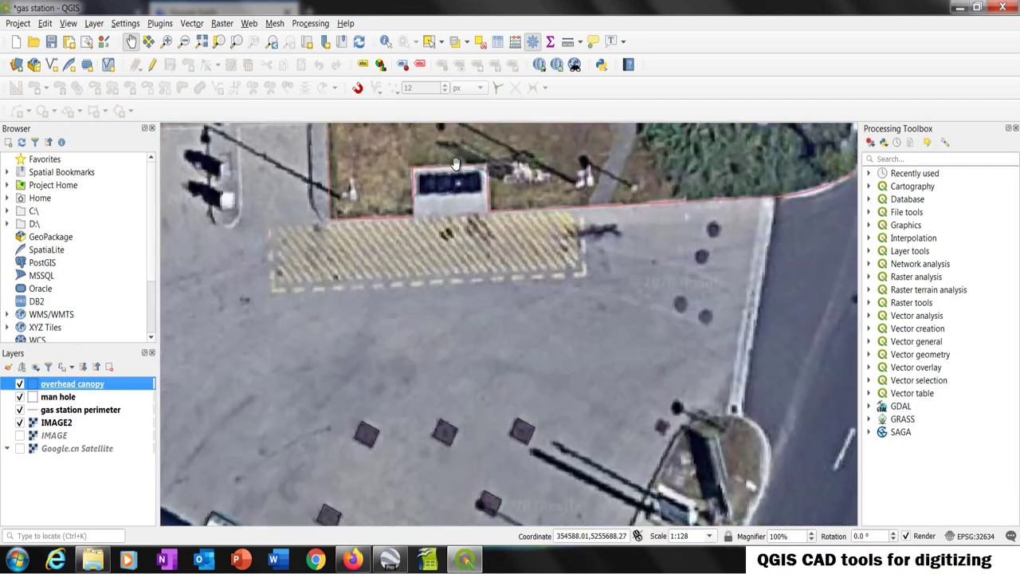
left_click_drag(443, 237, 453, 323)
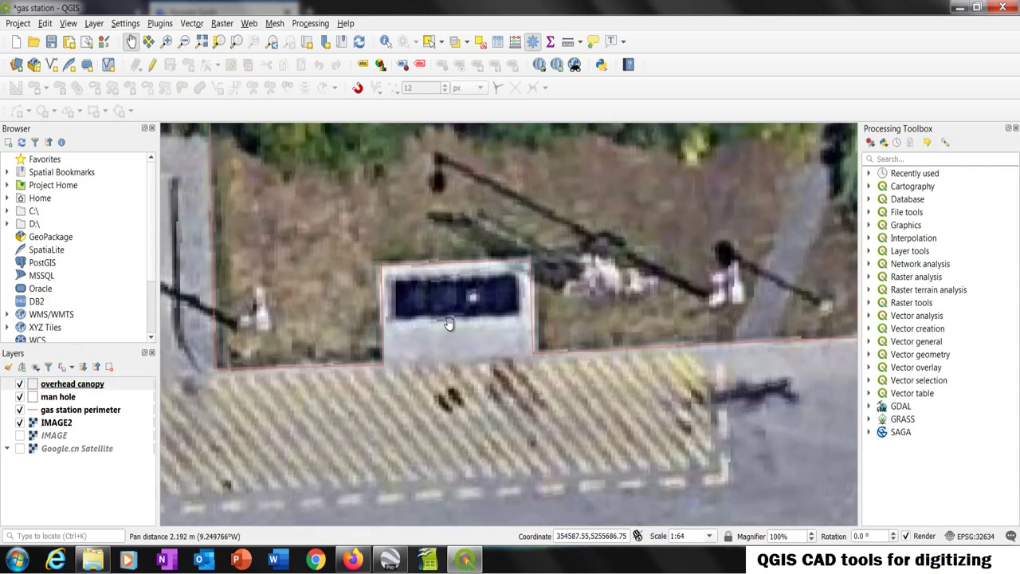
left_click(94, 25)
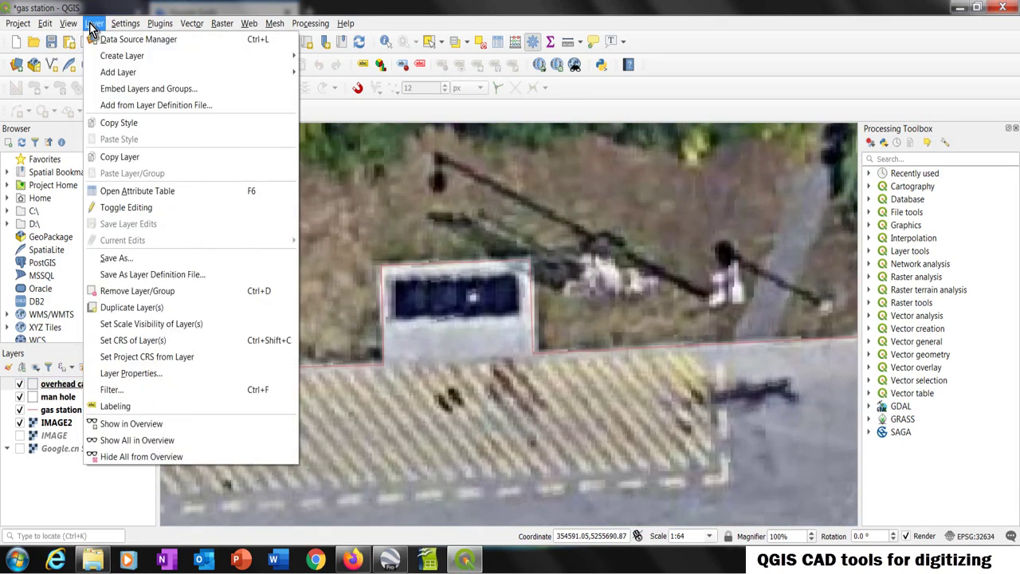
mouse_move(116, 55)
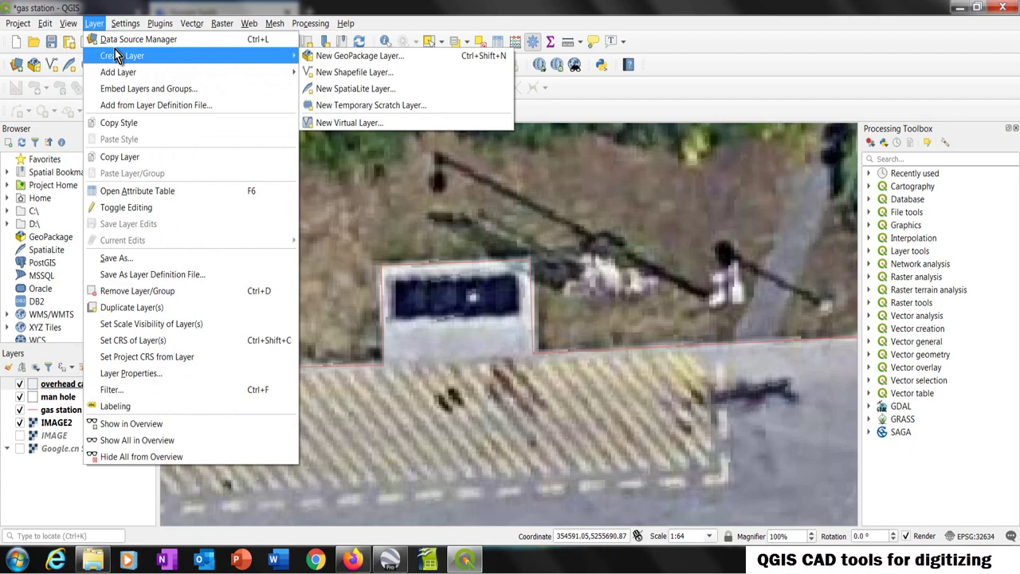
left_click(375, 72)
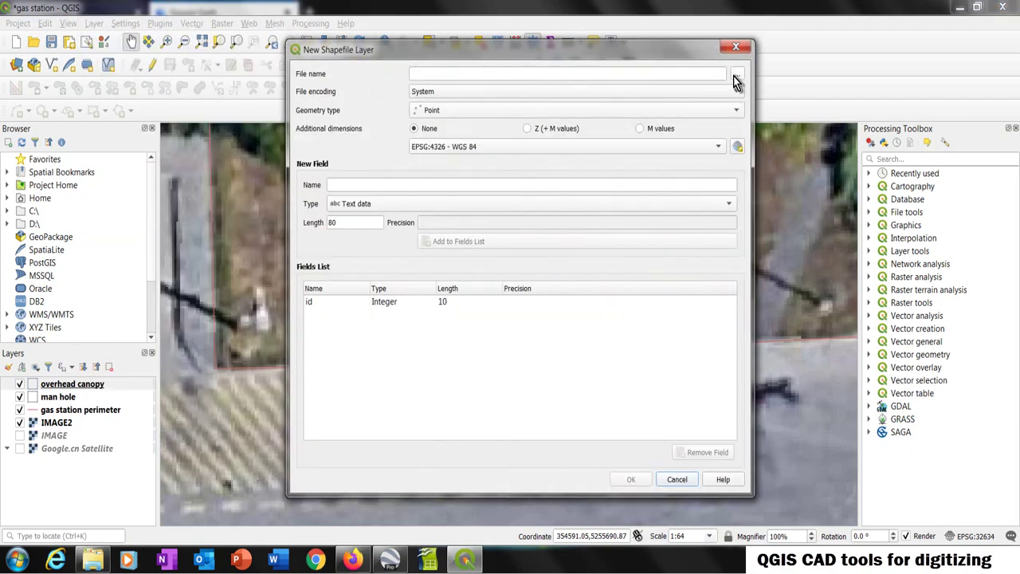
left_click(734, 75)
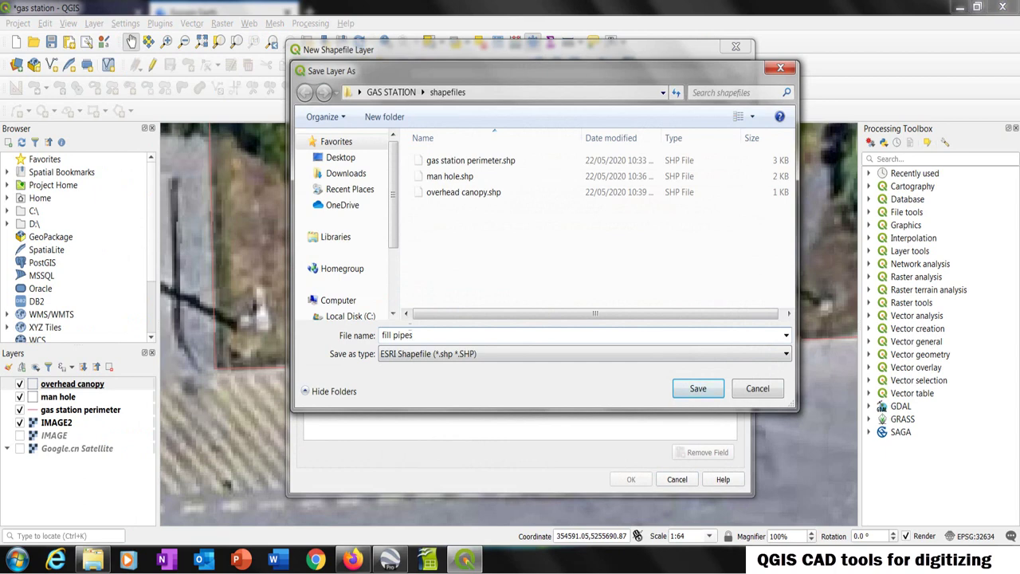
left_click(706, 390)
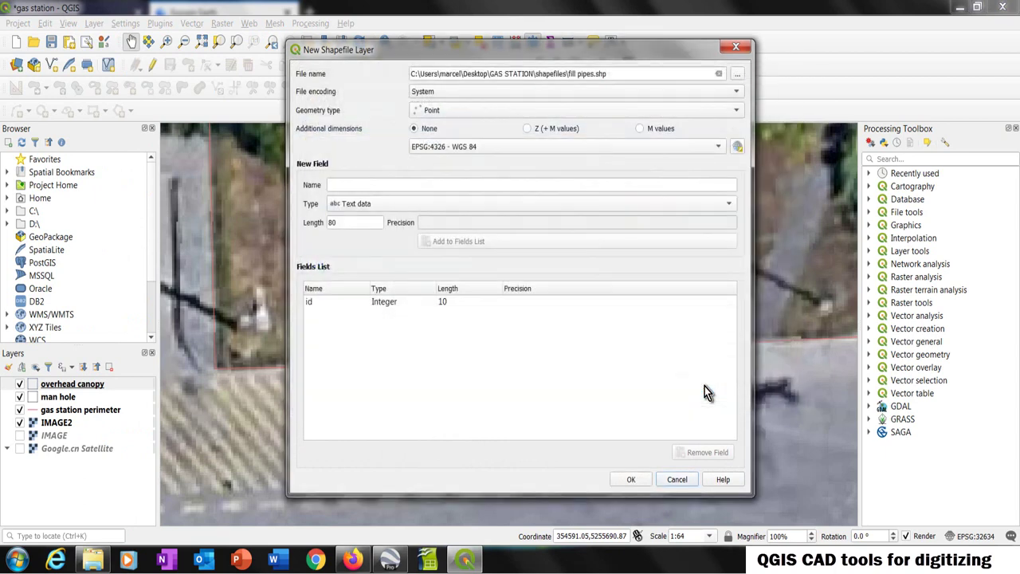
Set the new shapefile's geometry to Polygon and its CRS to EPSG:32634 - WGS 84 / UTM zone 34N, and create the layer
left_click(442, 114)
left_click(444, 153)
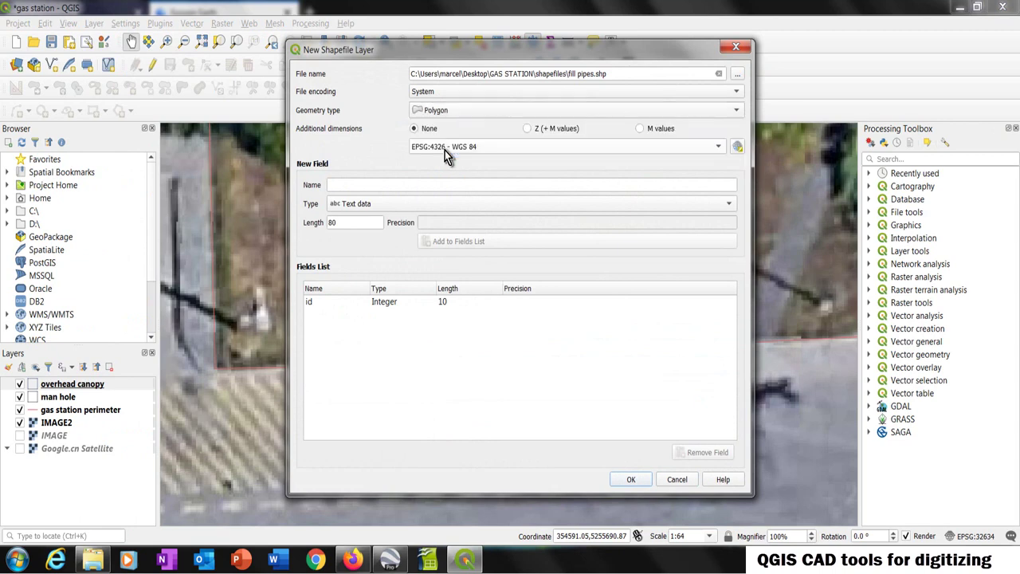
left_click(737, 148)
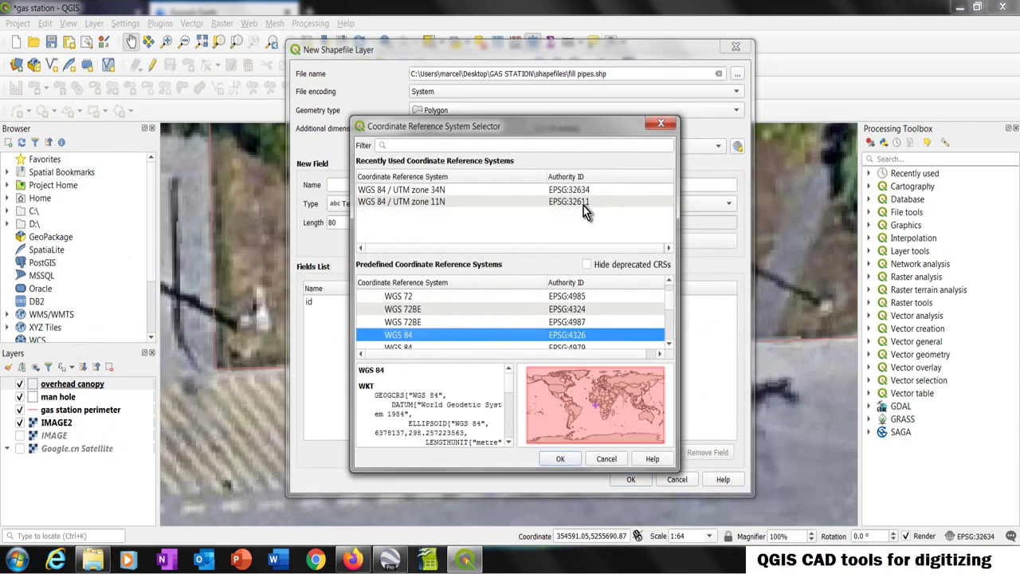
left_click(573, 190)
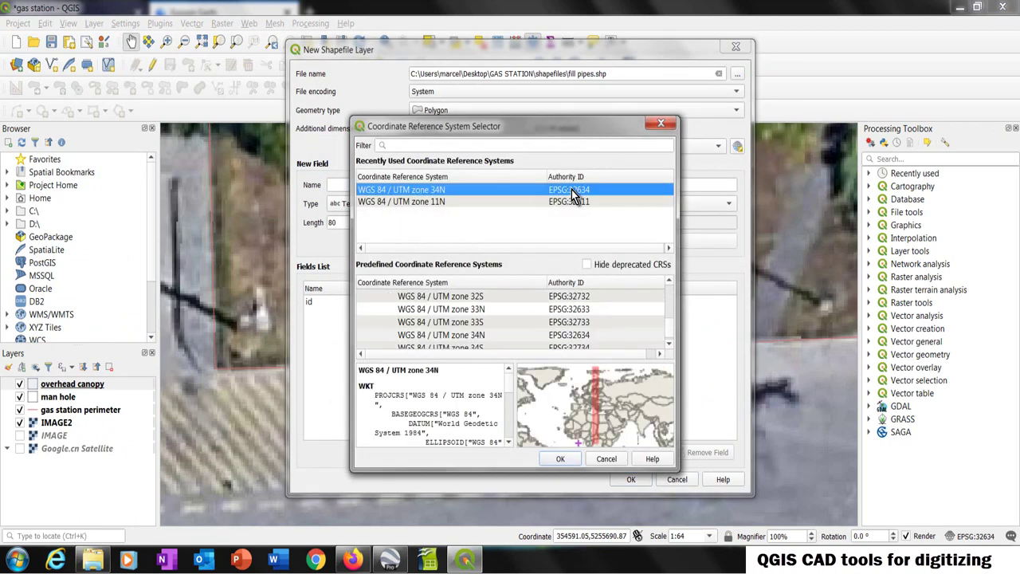
left_click(561, 460)
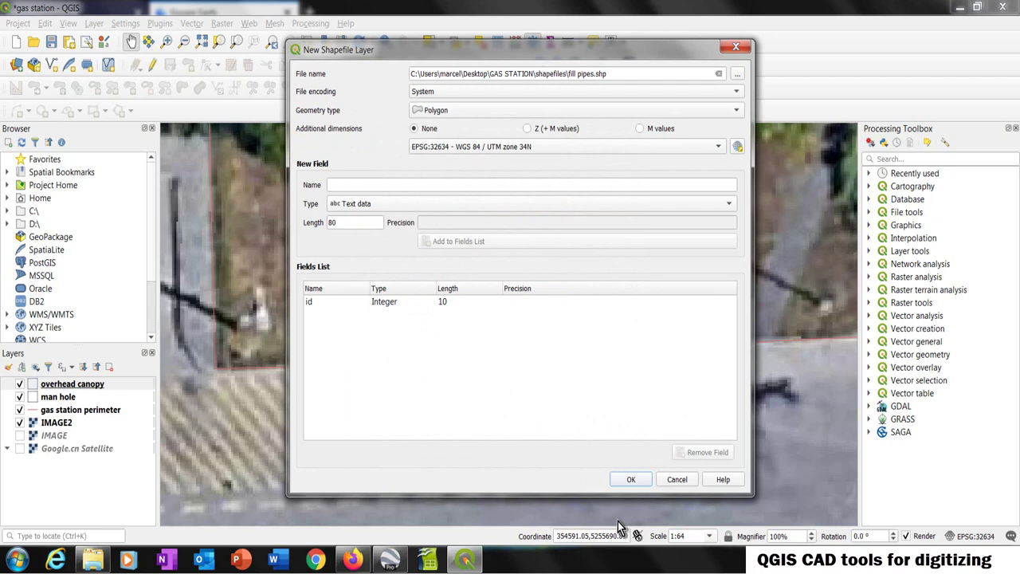
left_click(625, 488)
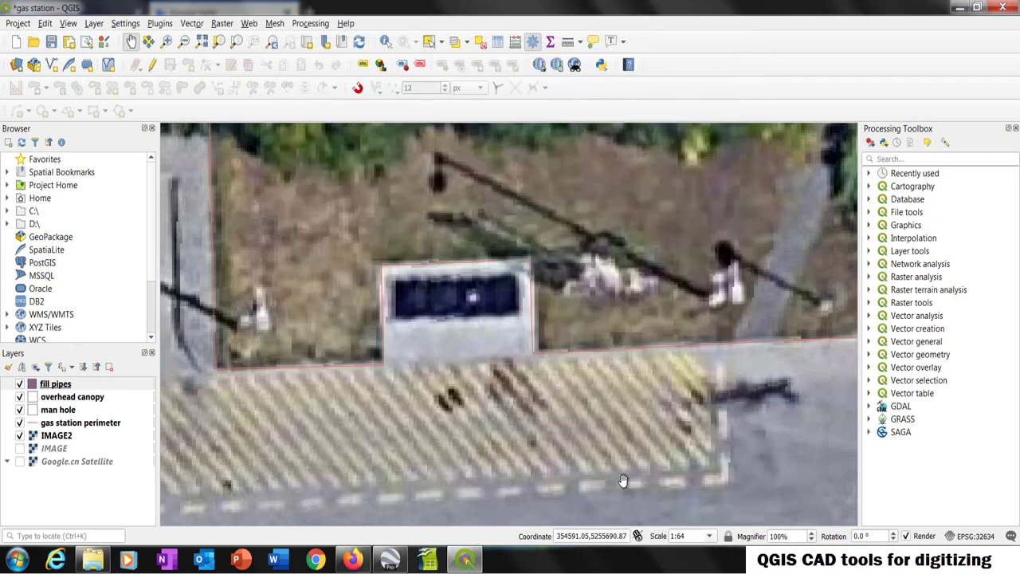
Enable editing on the fill pipes layer and draw a rectangle from 3 points (distance from 2nd and 3rd point) around the dark box north of the striped area
left_click(54, 384)
right_click(54, 384)
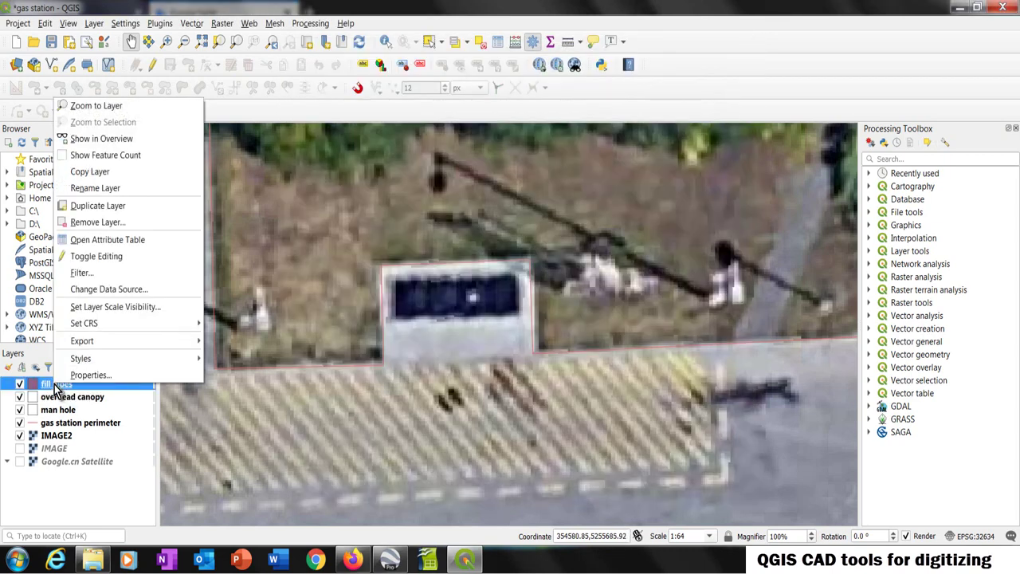
left_click(88, 258)
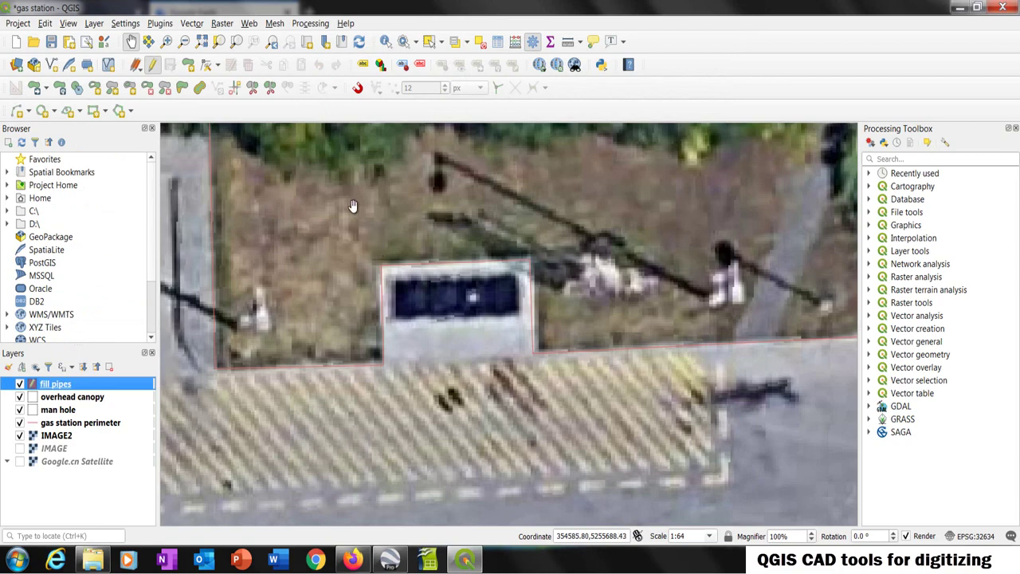
left_click(104, 112)
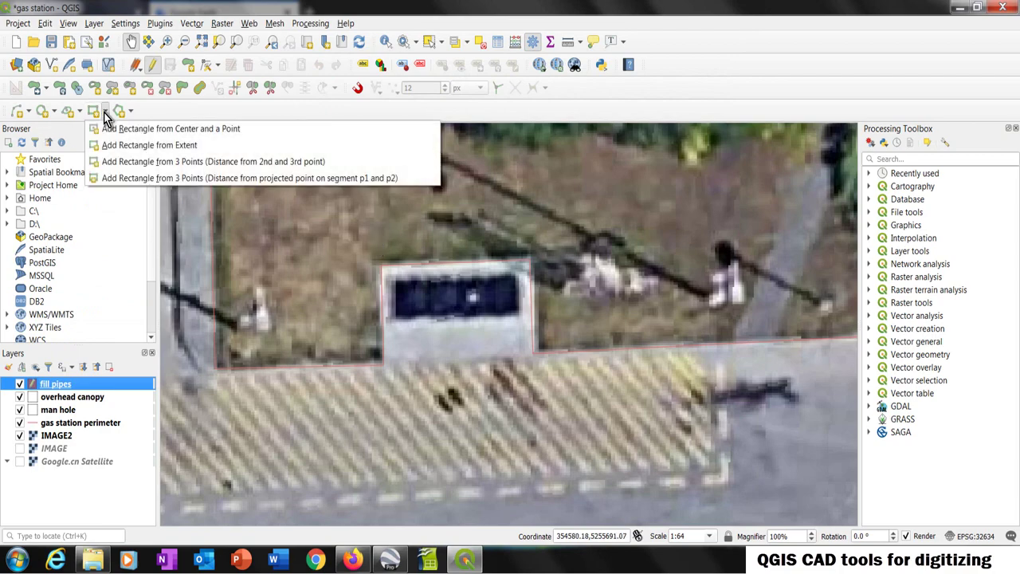
left_click(143, 161)
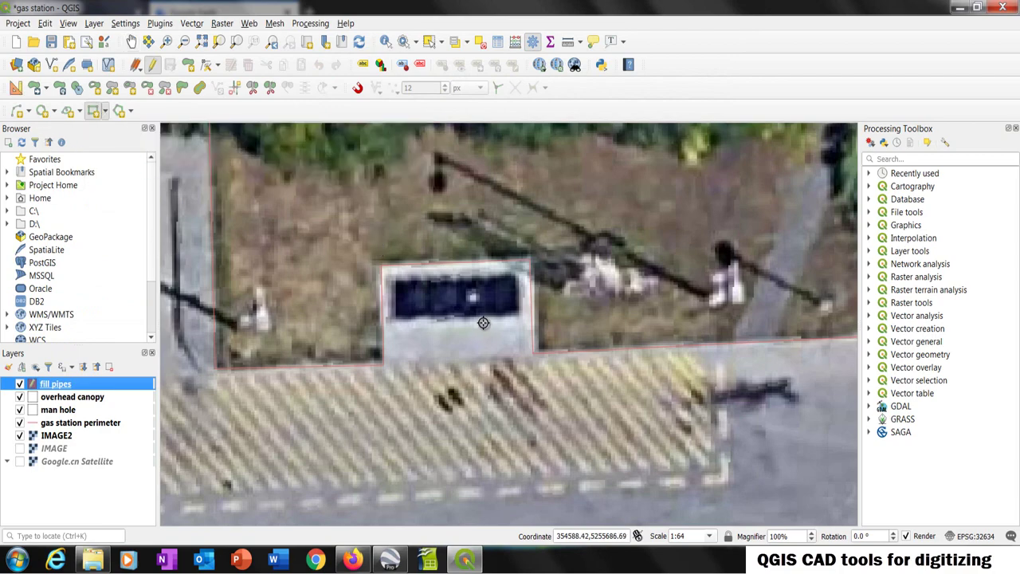
scroll(483, 324, "up", 1)
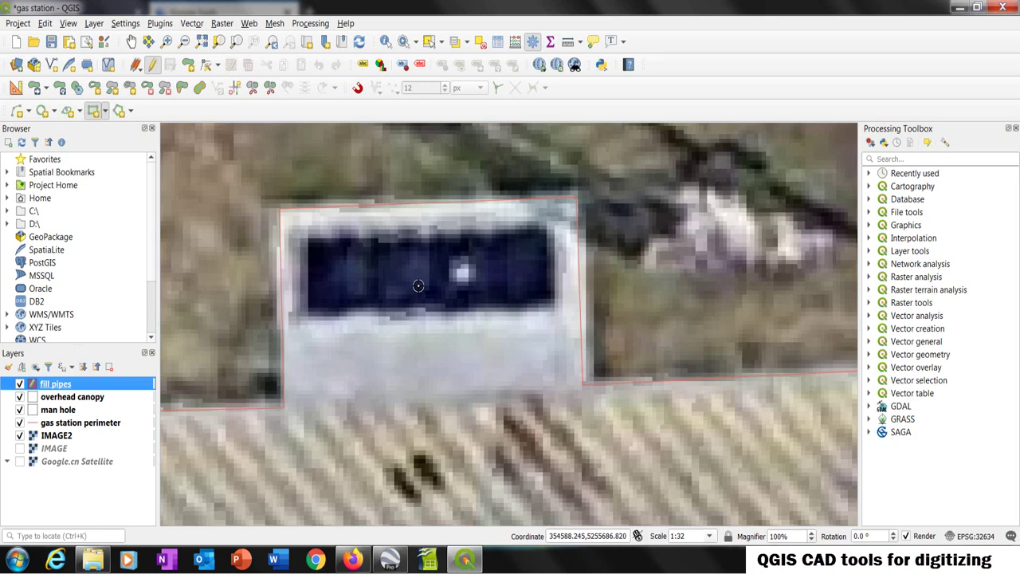
left_click(303, 241)
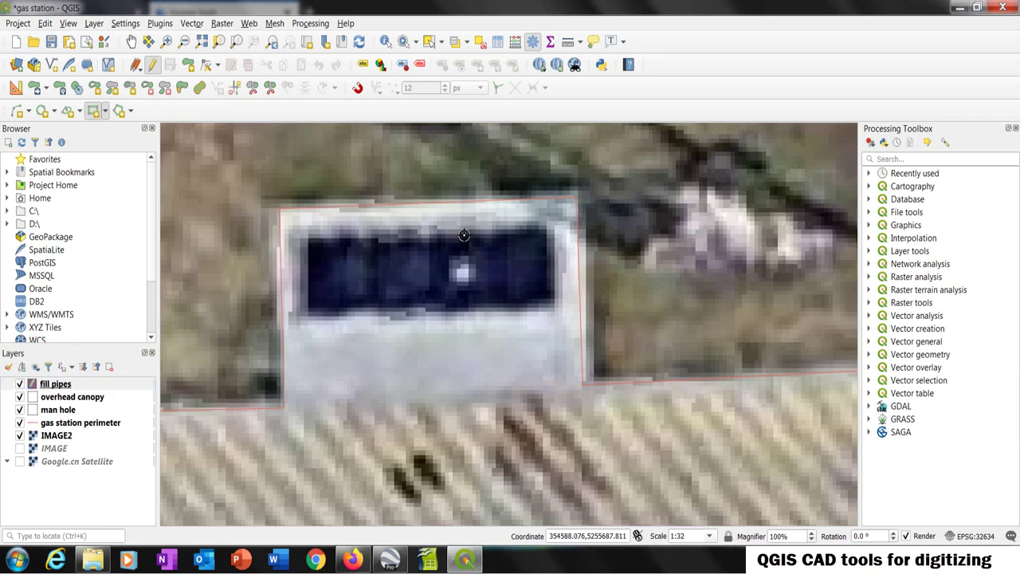
left_click(551, 229)
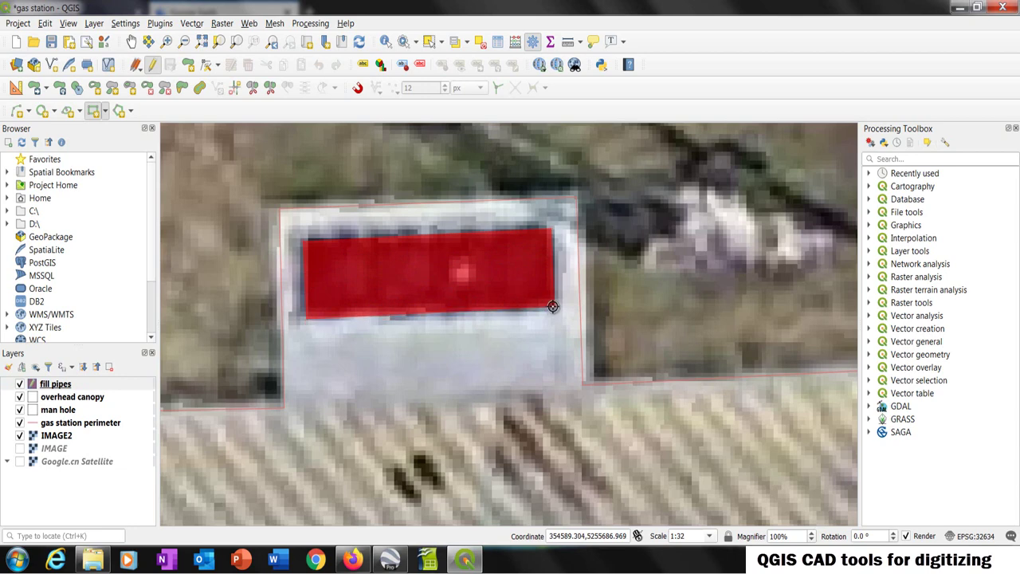
left_click(553, 306)
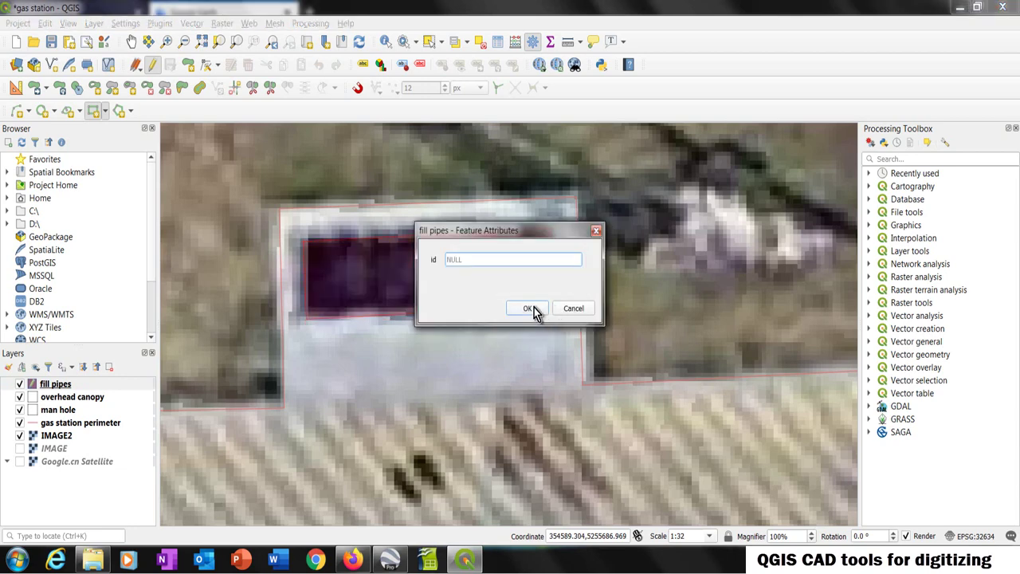
left_click(533, 307)
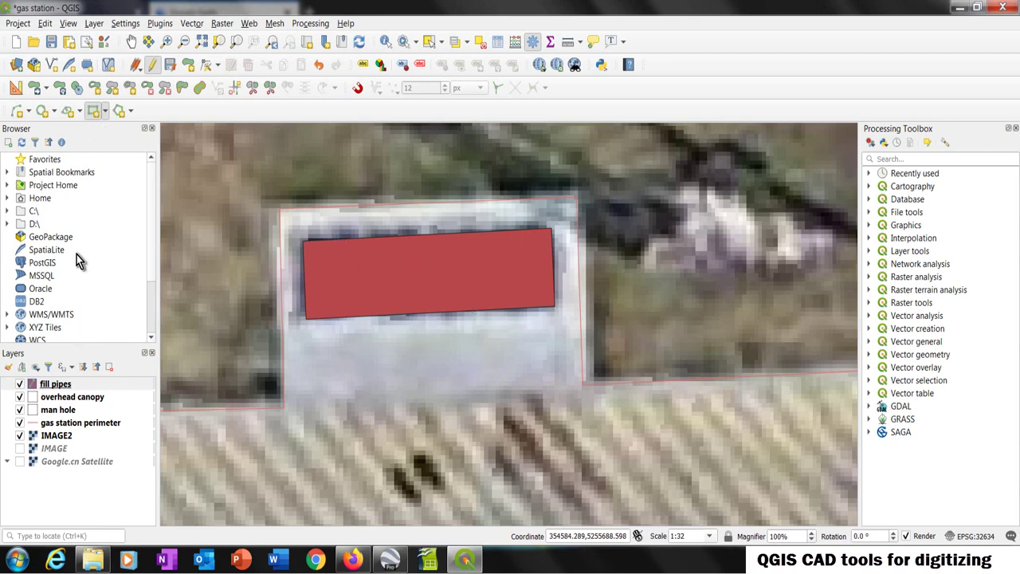
Hide the IMAGE2 raster and give the fill pipes layer's simple fill a transparent fill color
left_click(20, 435)
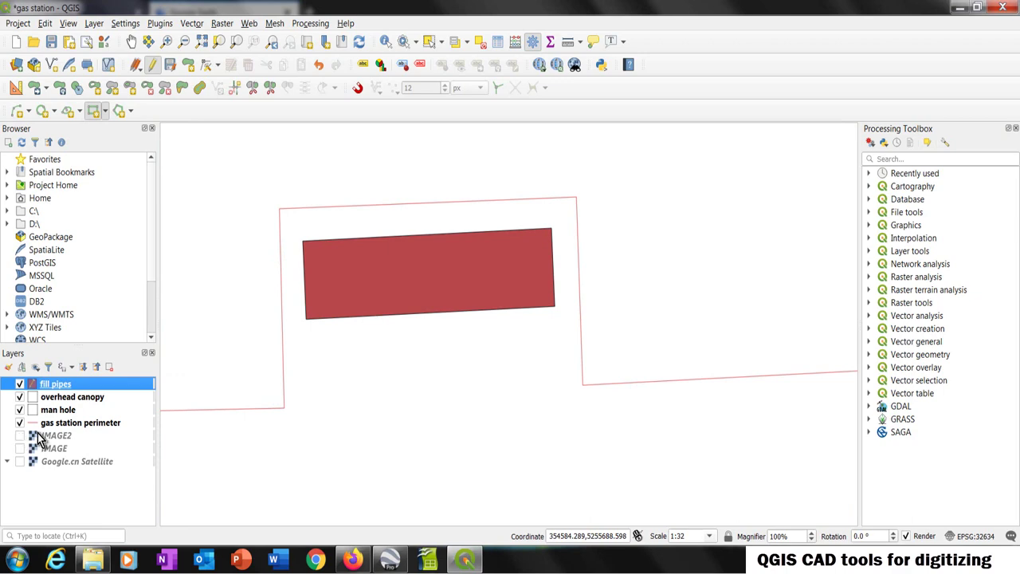
right_click(51, 387)
key("Escape")
double_click(89, 382)
left_click(519, 112)
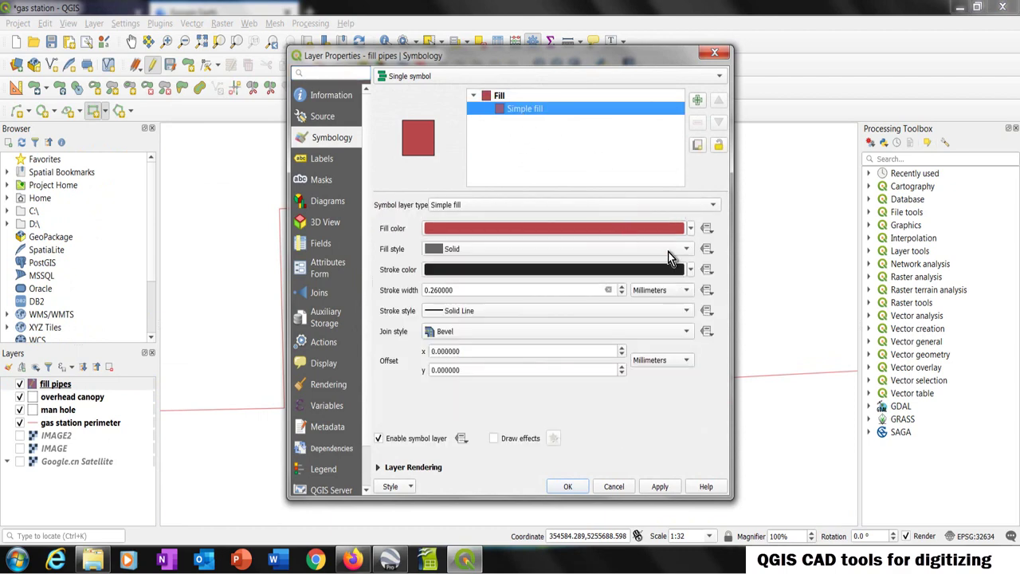
left_click(690, 228)
left_click(478, 244)
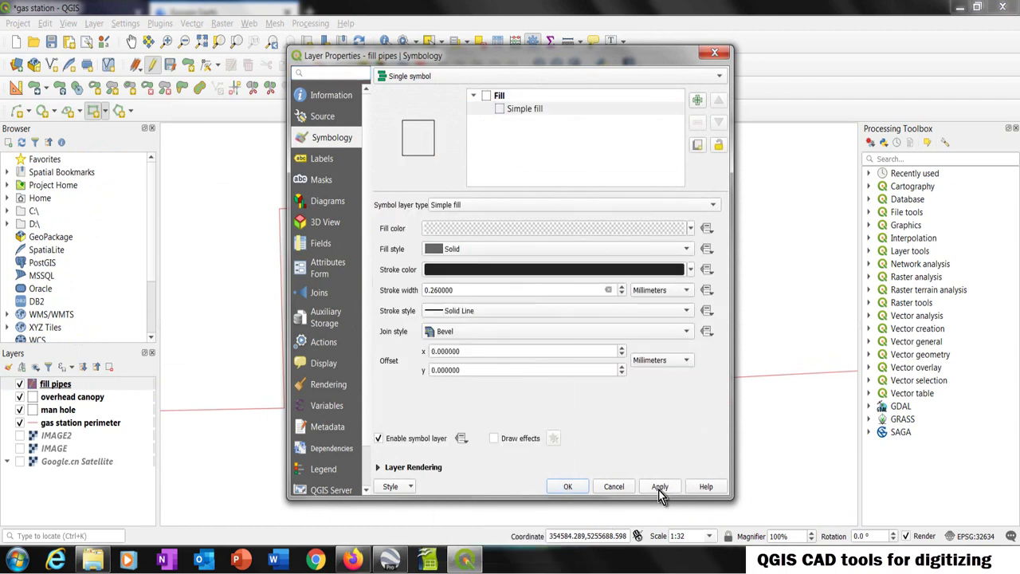
left_click(568, 486)
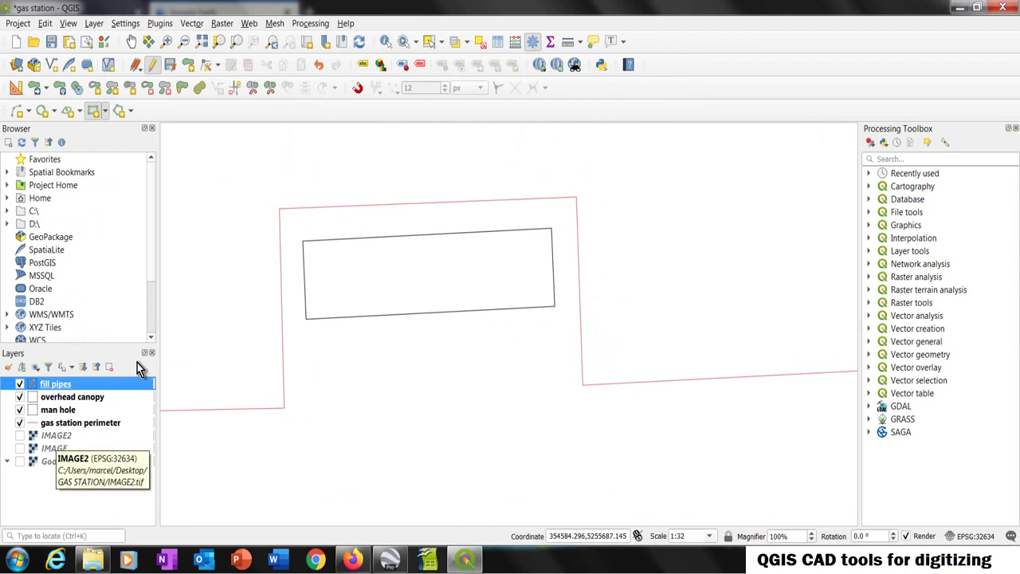
Enable snapping and add a 3-point rectangle over the west end of the fill pipes rectangle, starting from its northwest corner
left_click(105, 112)
left_click(184, 159)
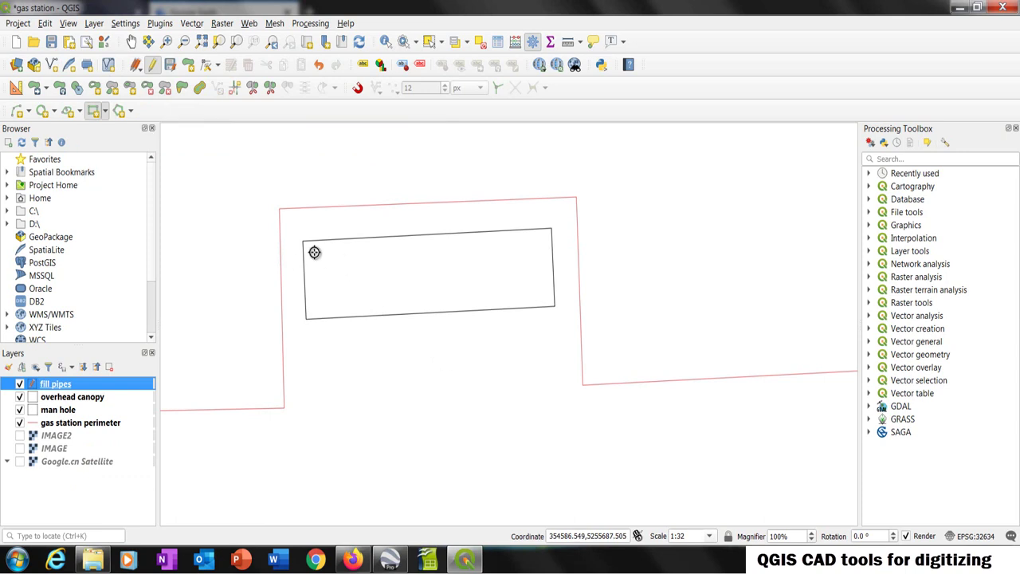
left_click(360, 89)
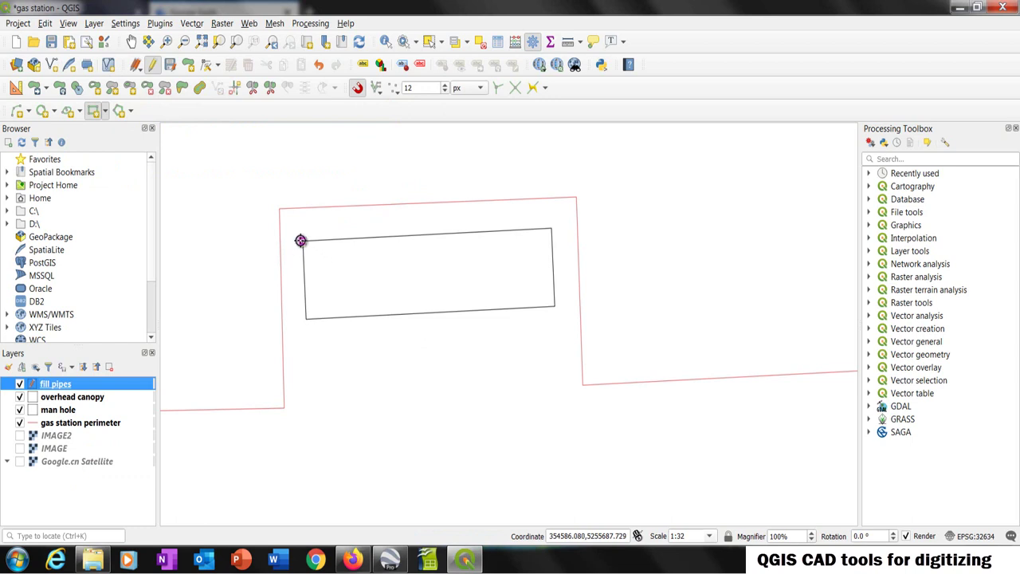
left_click(300, 240)
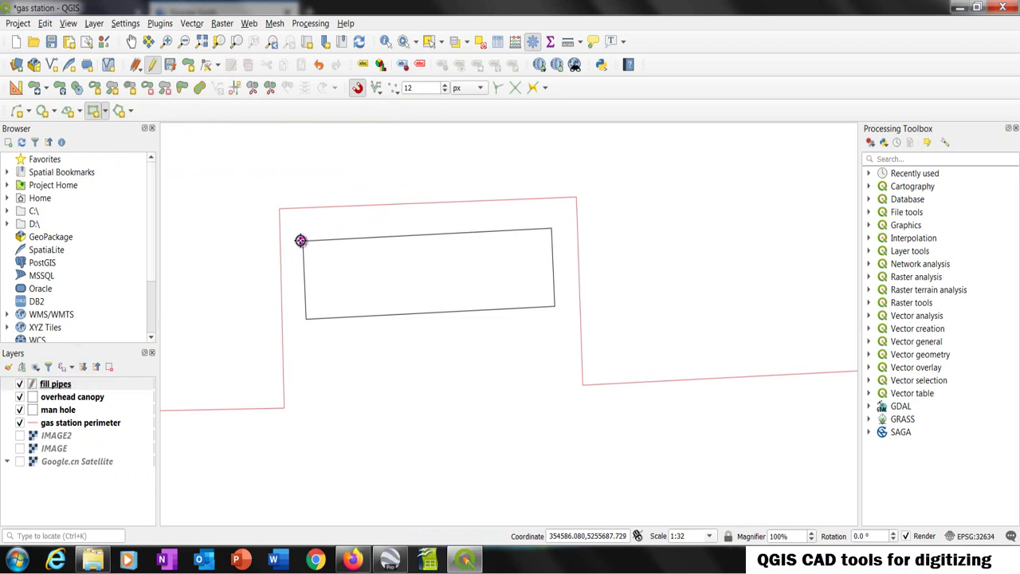
left_click(305, 318)
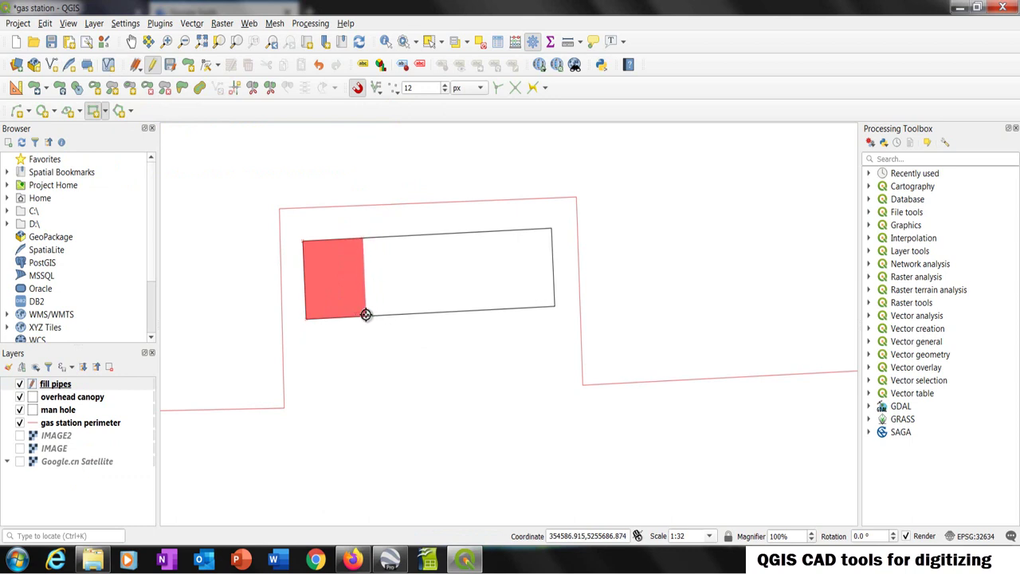
right_click(370, 313)
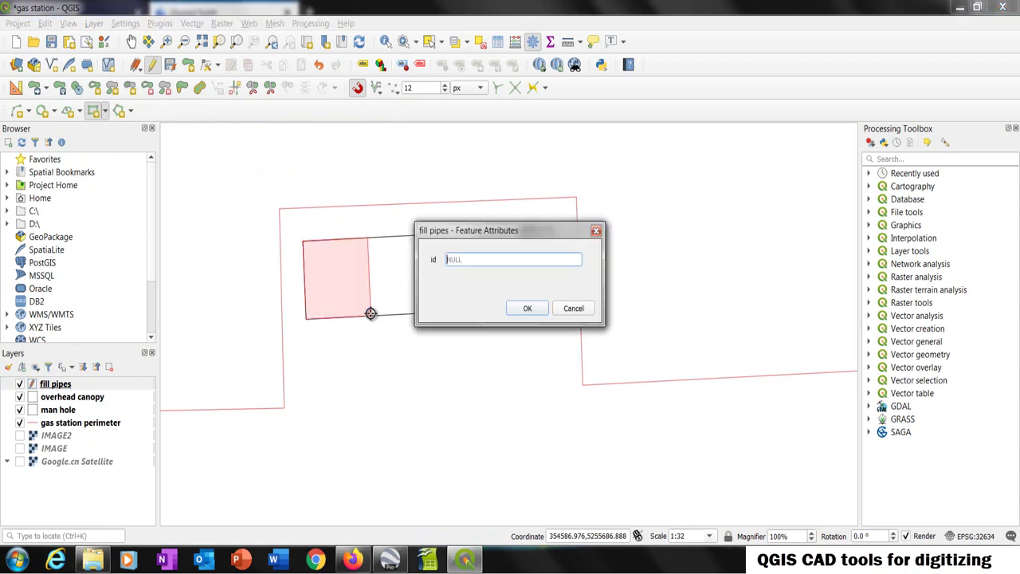
left_click(512, 309)
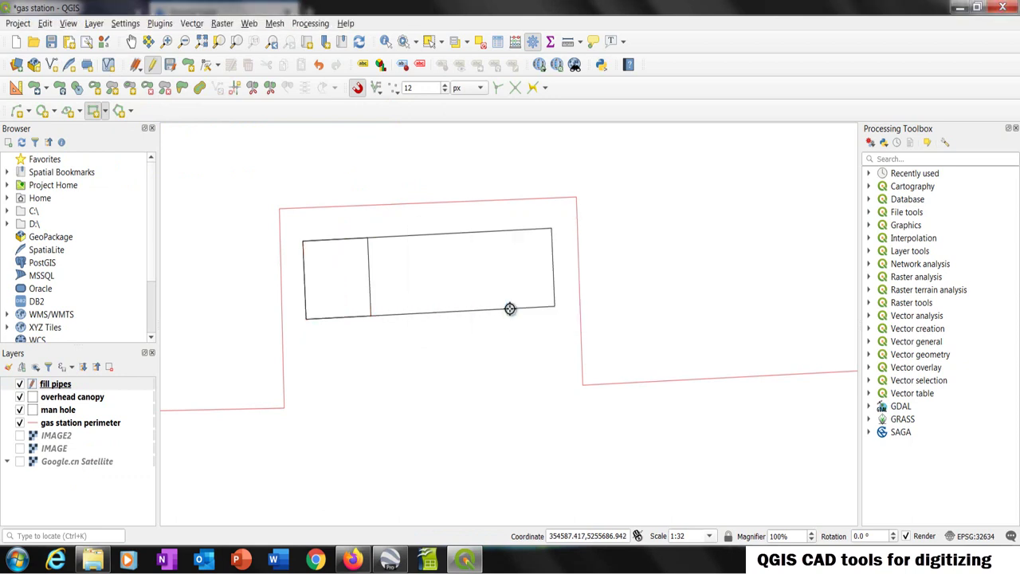
Add a second 3-point rectangle inside the fill pipes outline, leaving a narrow gap east of the first one
left_click(375, 237)
left_click(379, 313)
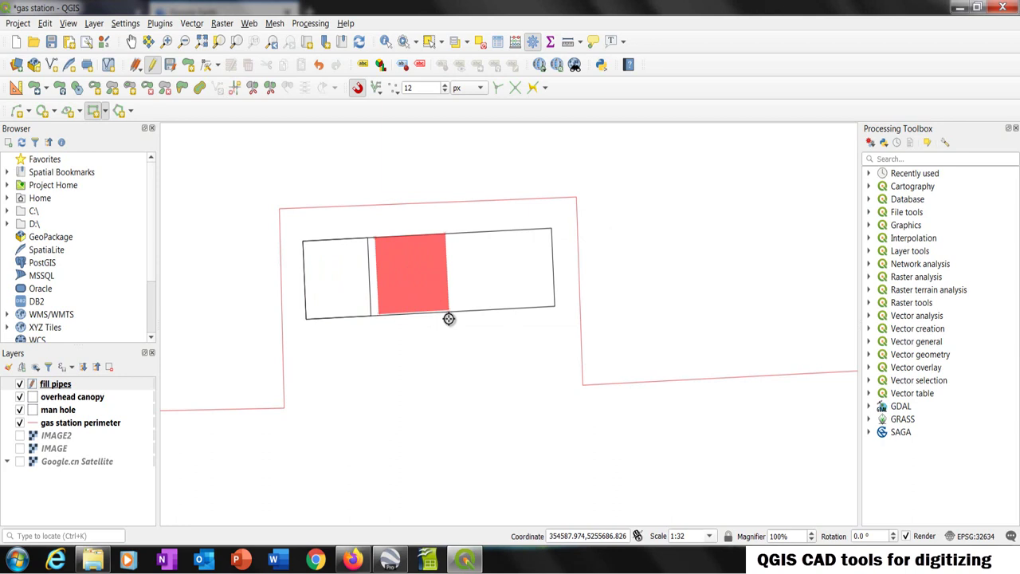
left_click(449, 319)
right_click(448, 319)
left_click(524, 310)
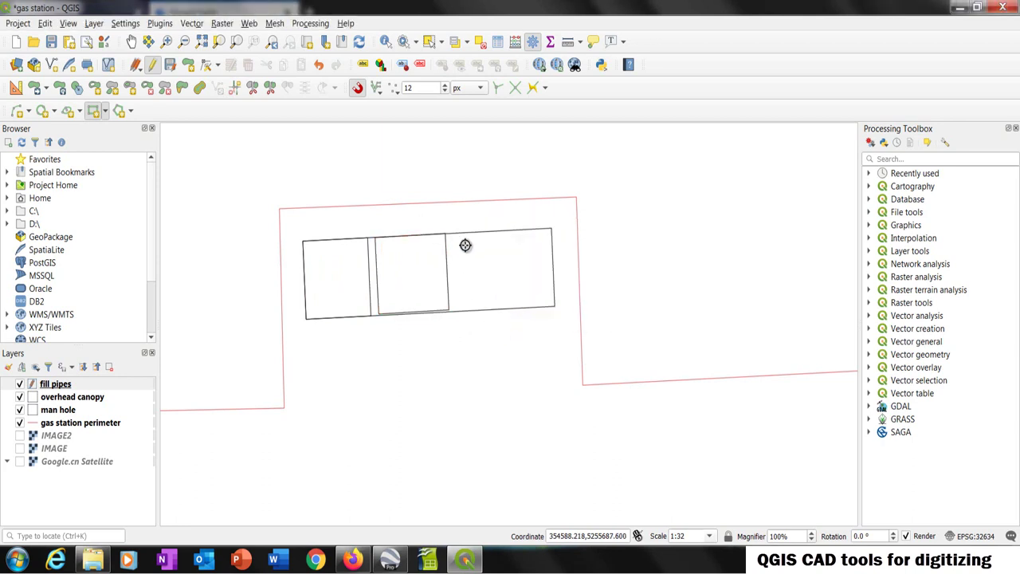
Add a third 3-point rectangle inside the outline, a narrow gap east of the second one
left_click(453, 234)
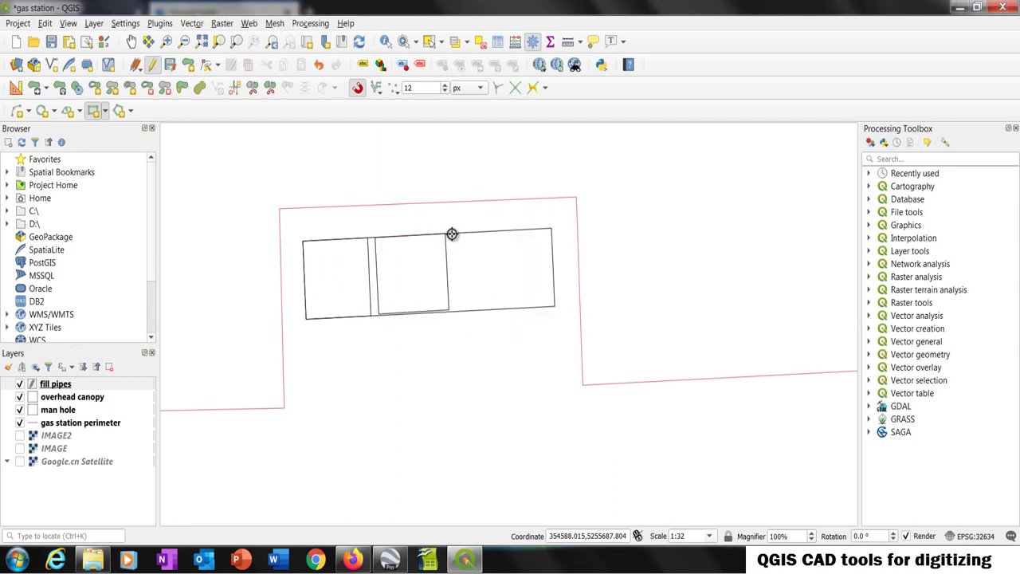
left_click(506, 231)
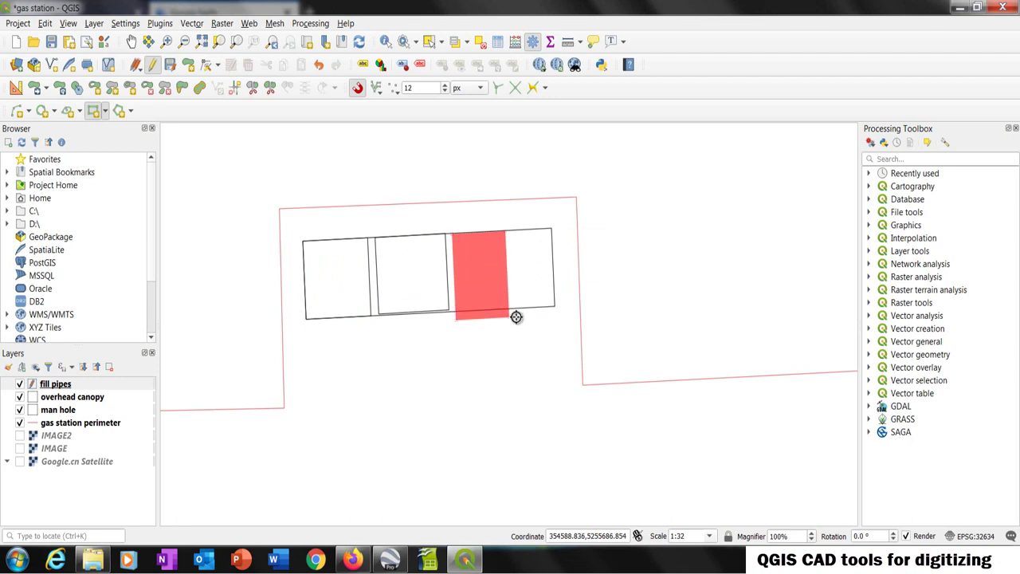
left_click(517, 307)
right_click(516, 307)
left_click(525, 309)
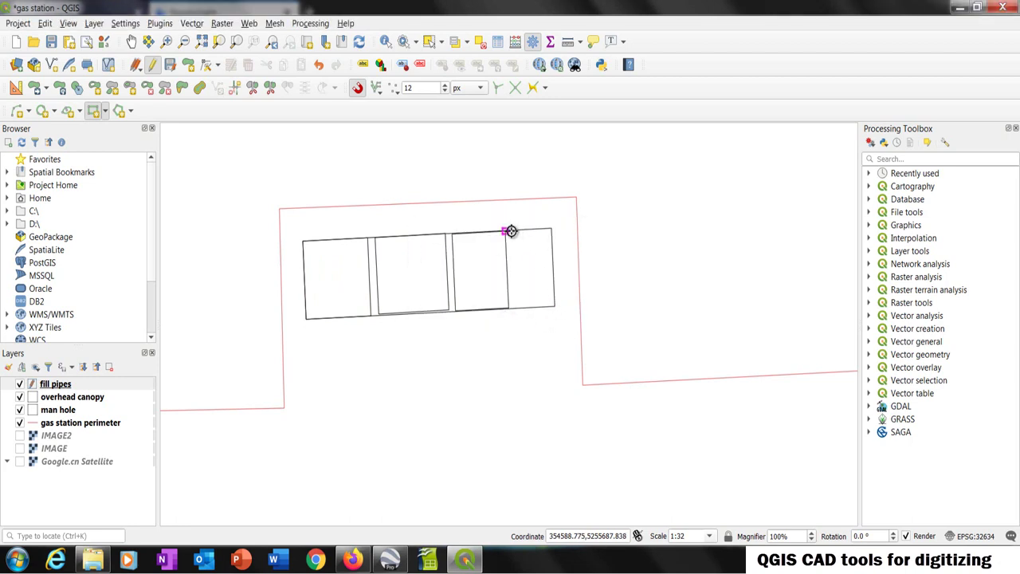
Add a fourth 3-point rectangle filling the east end of the outline, using its northeast and southeast corners
left_click(551, 229)
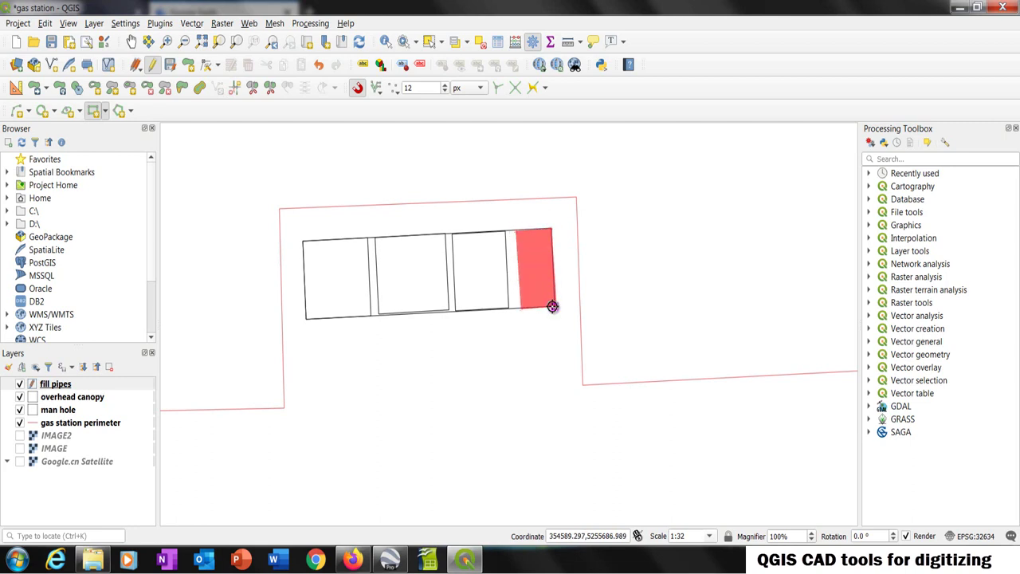
left_click(552, 306)
right_click(553, 306)
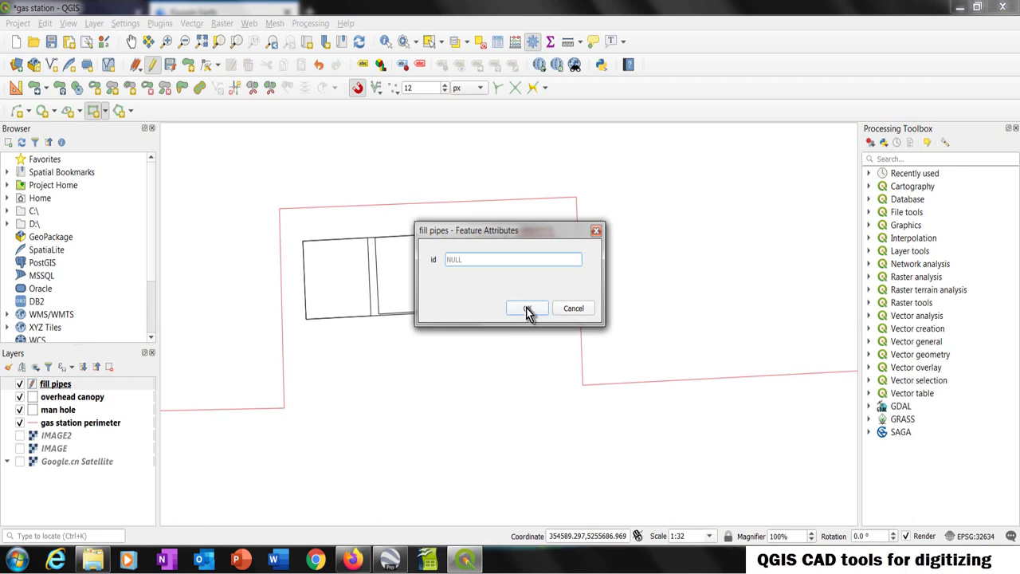
left_click(528, 309)
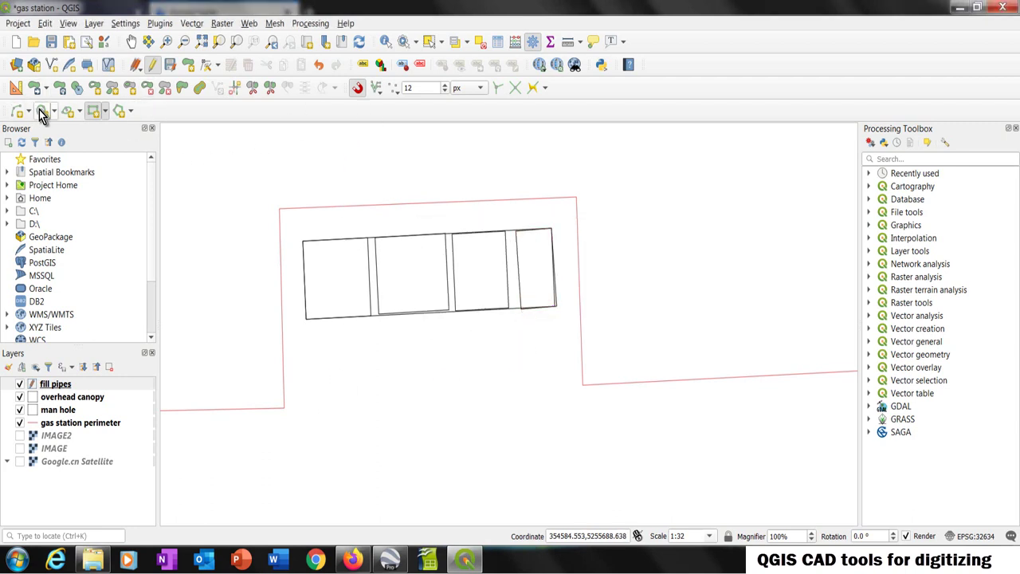
Use the Vertex tool to move the second inner rectangle's lower corners onto the outline's southern edge and narrow the gaps beside it
left_click(206, 65)
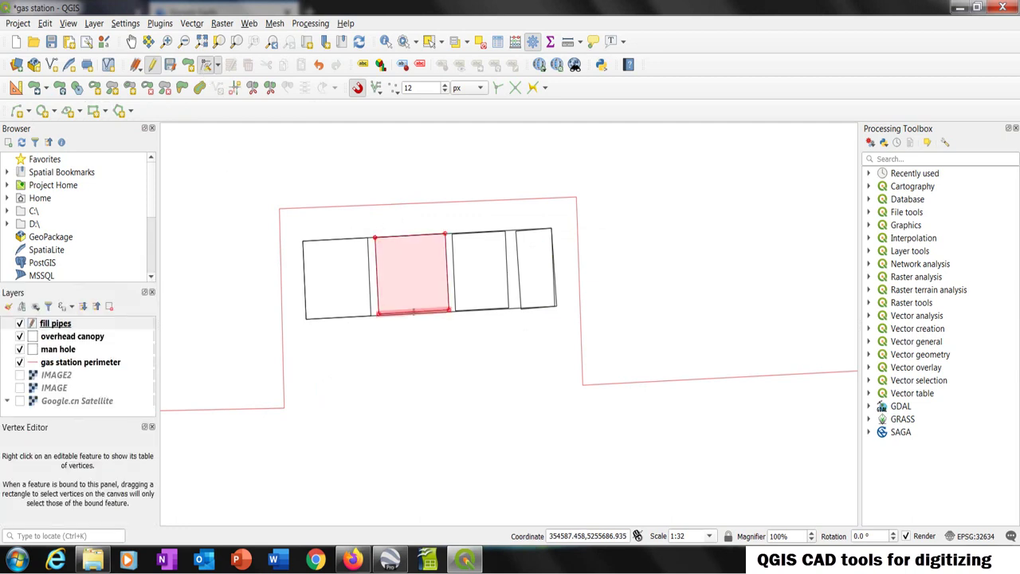
scroll(372, 371, "down", 2)
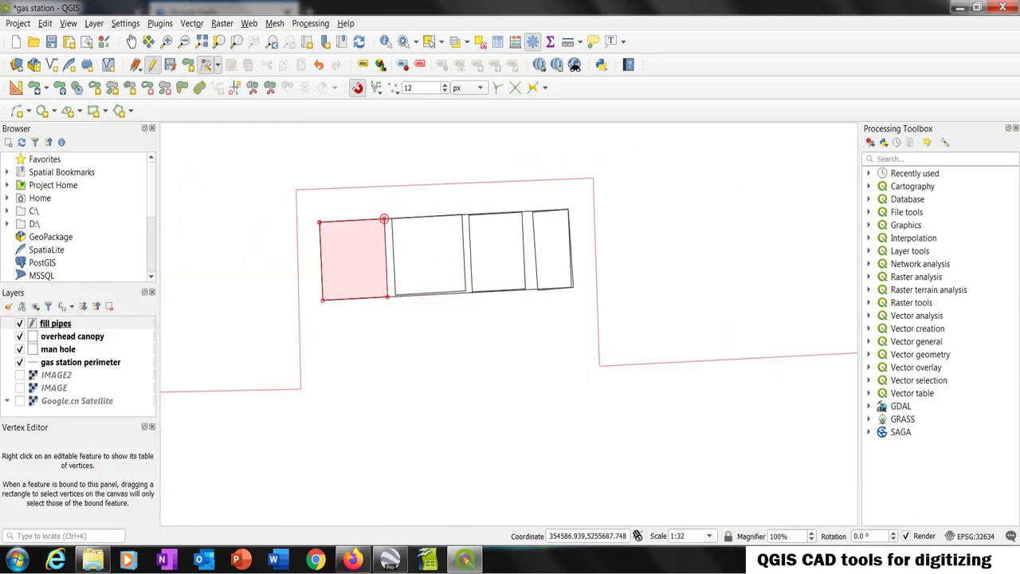
right_click(384, 219)
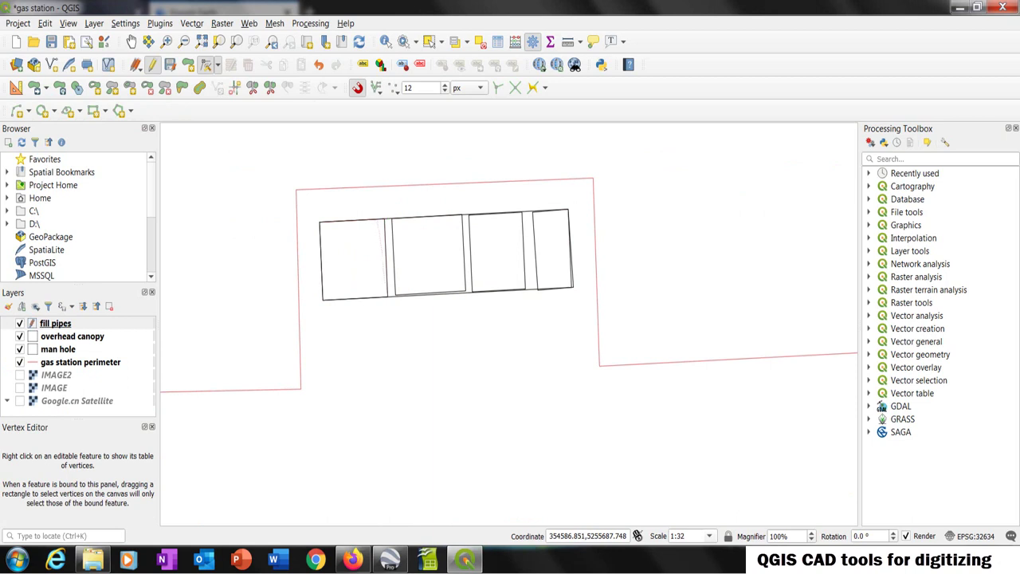
scroll(382, 295, "up", 1)
right_click(374, 143)
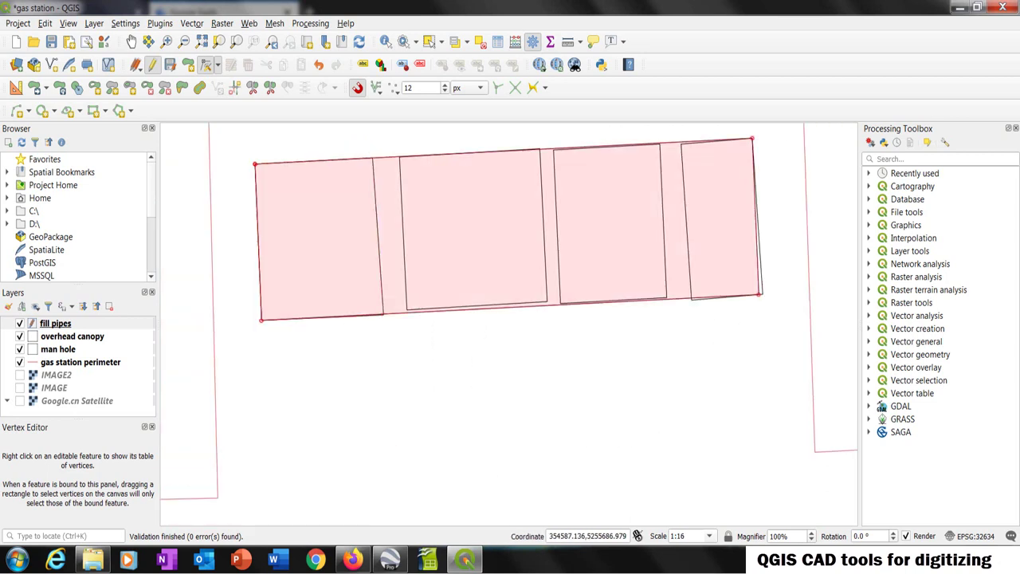
left_click(406, 309)
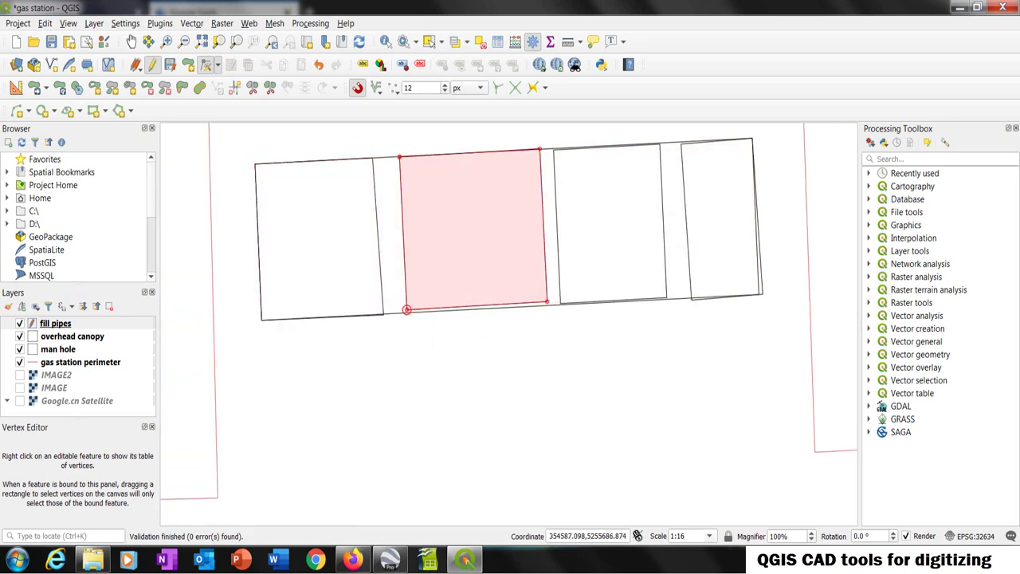
right_click(406, 309)
scroll(510, 318, "up", 5)
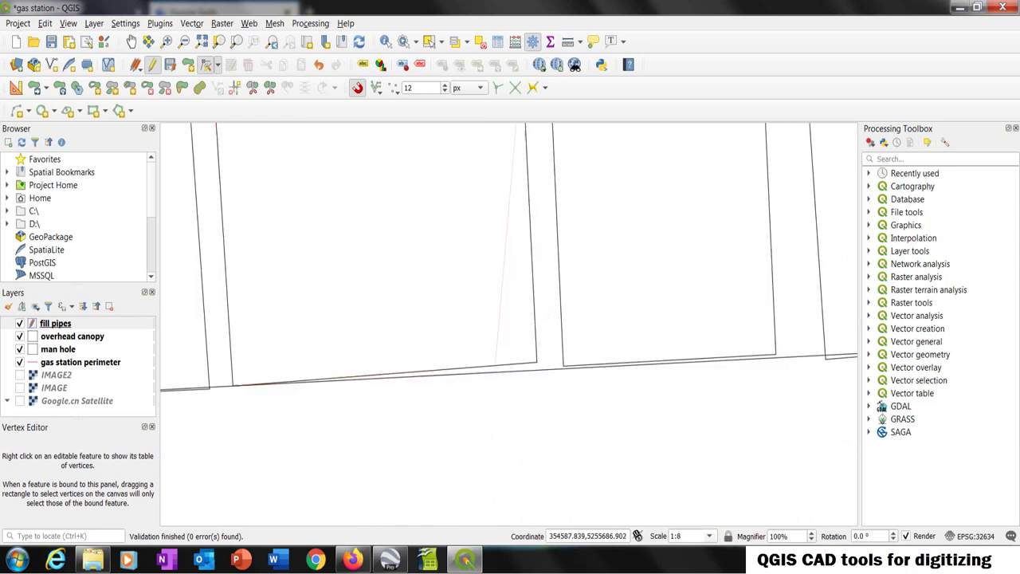
Reposition the corner vertices of the third and fourth inner rectangles onto the outline, leaving even narrow gaps between all four boxes
left_click(525, 431)
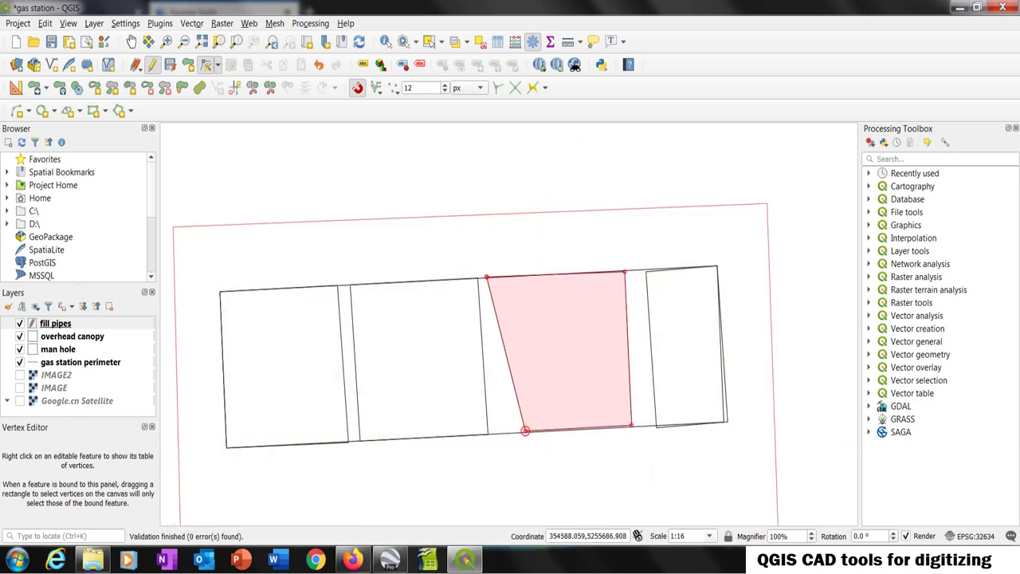
right_click(525, 430)
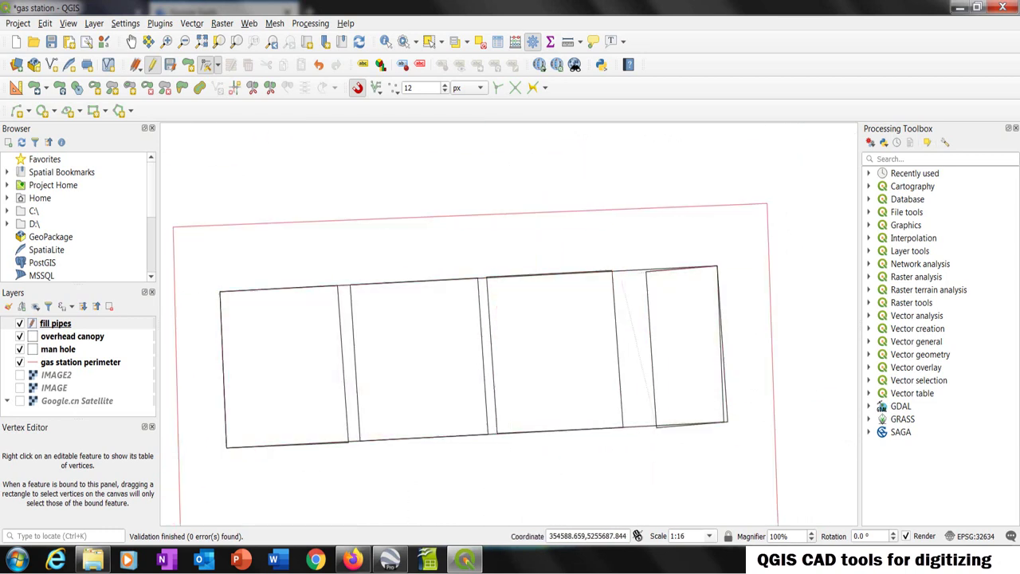
left_click(348, 441)
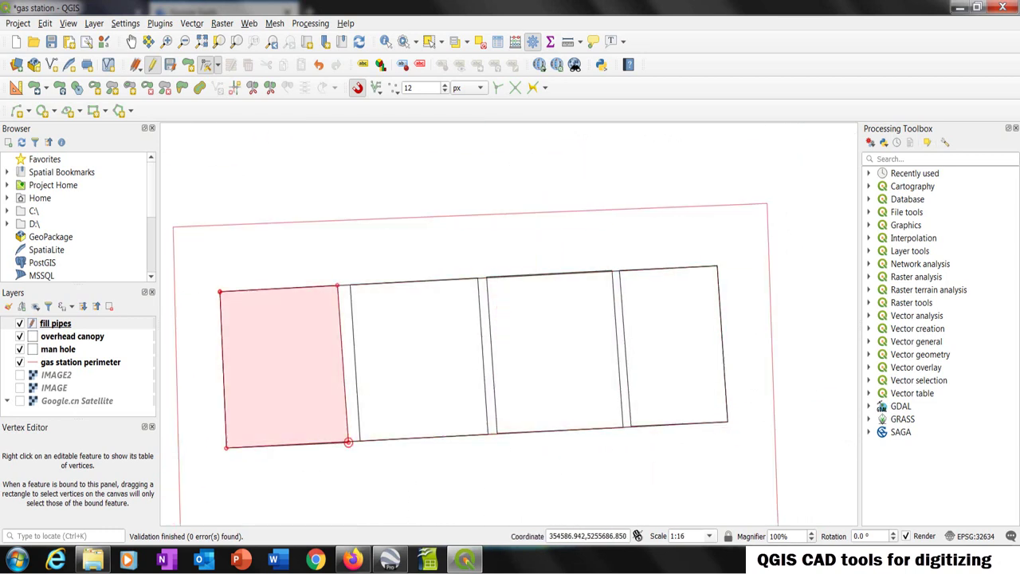
scroll(349, 441, "up", 2)
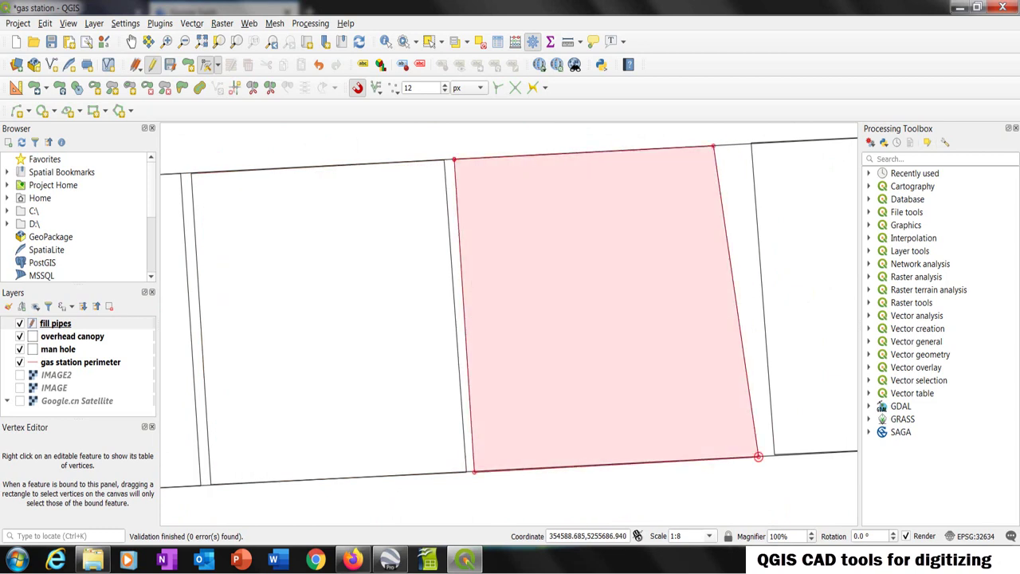
scroll(758, 456, "down", 4)
right_click(585, 485)
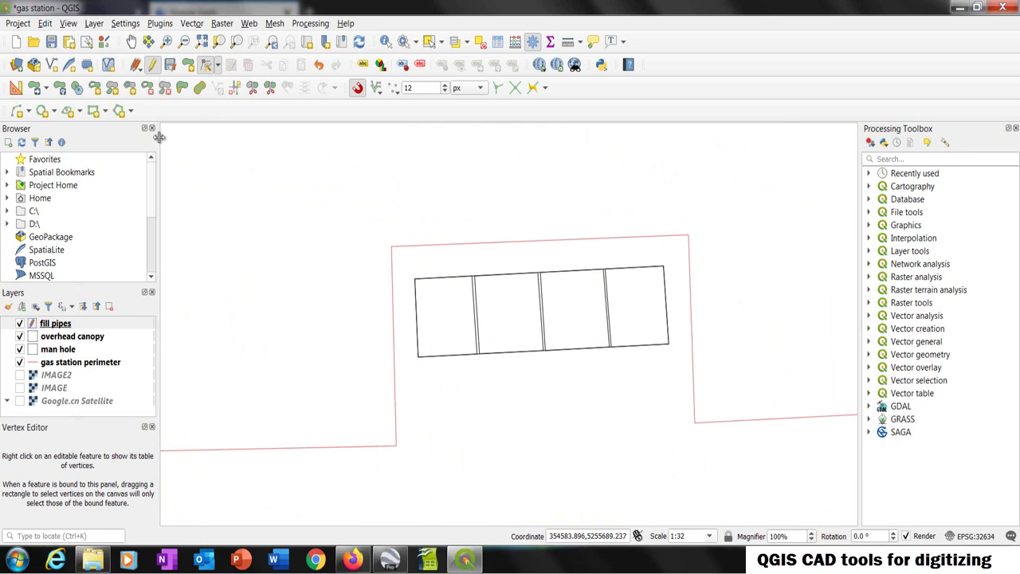
Select the large outer rectangle enclosing the four boxes and delete it from the fill pipes layer
left_click(428, 41)
scroll(483, 312, "up", 3)
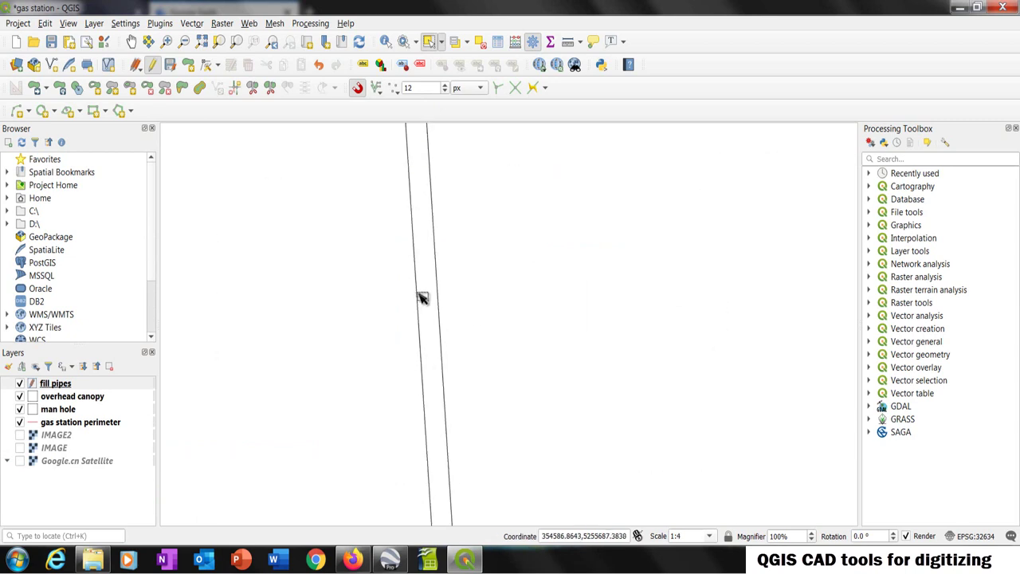
left_click(430, 291)
scroll(432, 335, "down", 2)
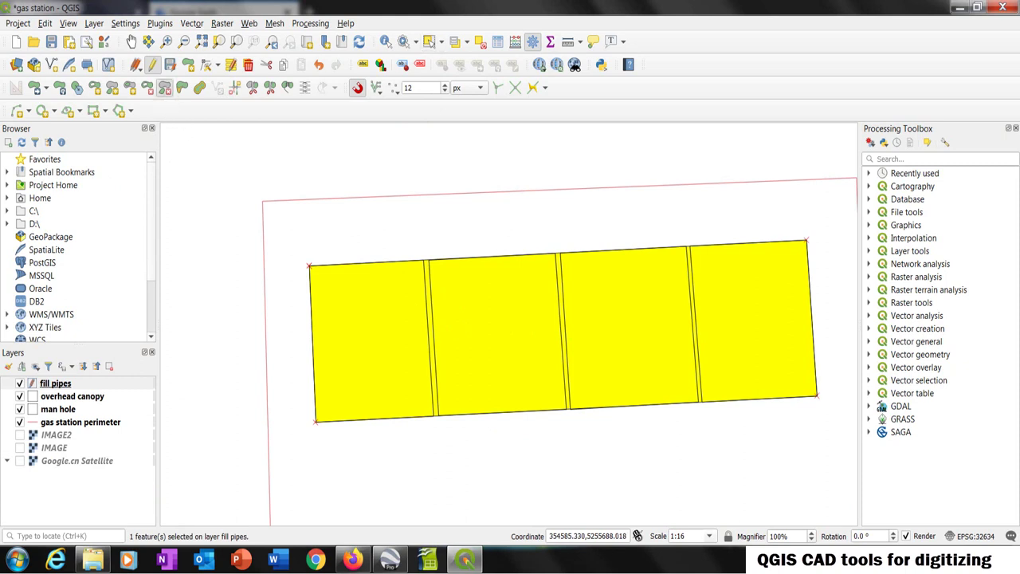
key("ctrl+shift+a")
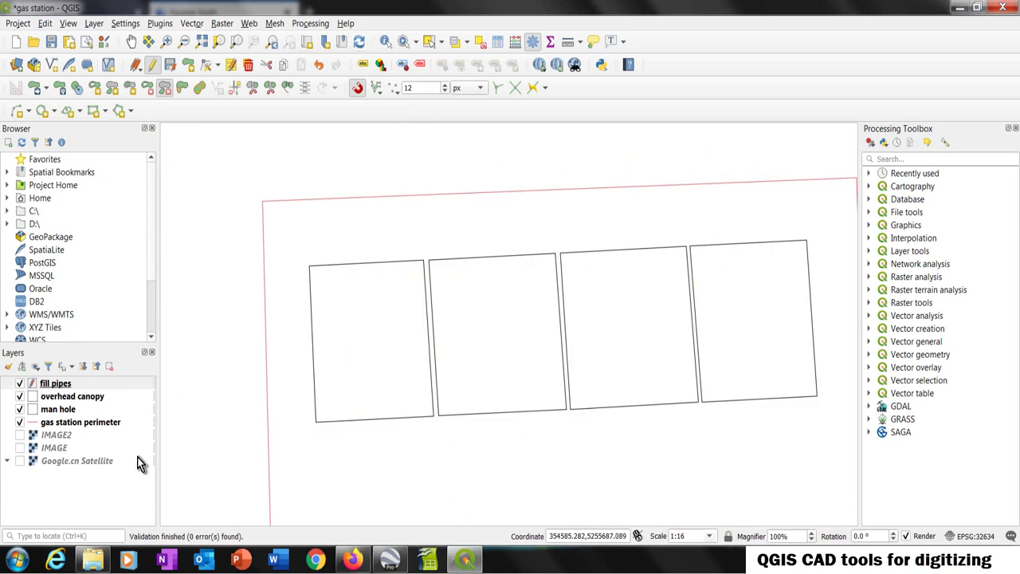
Stop editing the fill pipes layer and save its changes
left_click(151, 64)
left_click(502, 288)
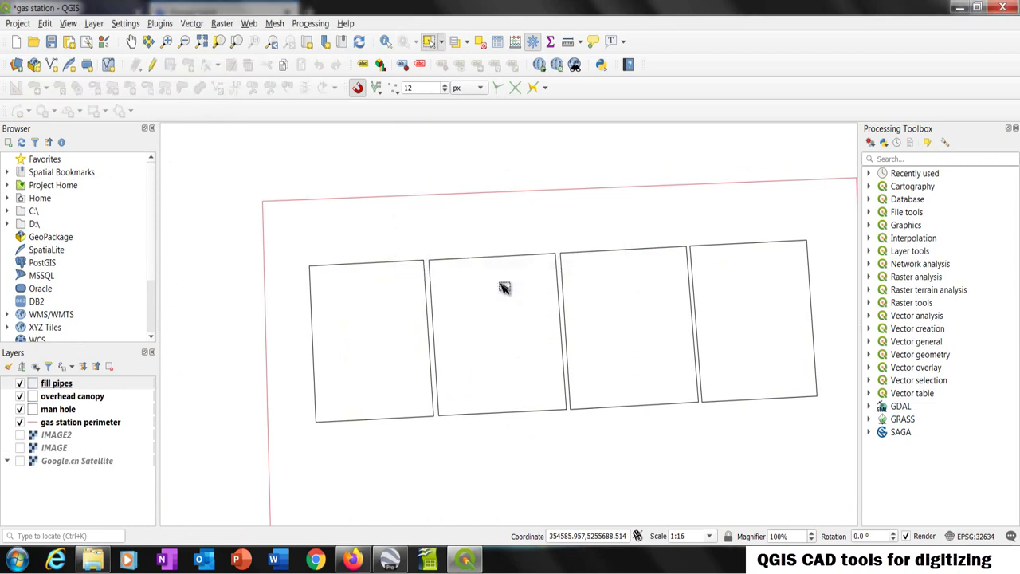
scroll(346, 325, "down", 1)
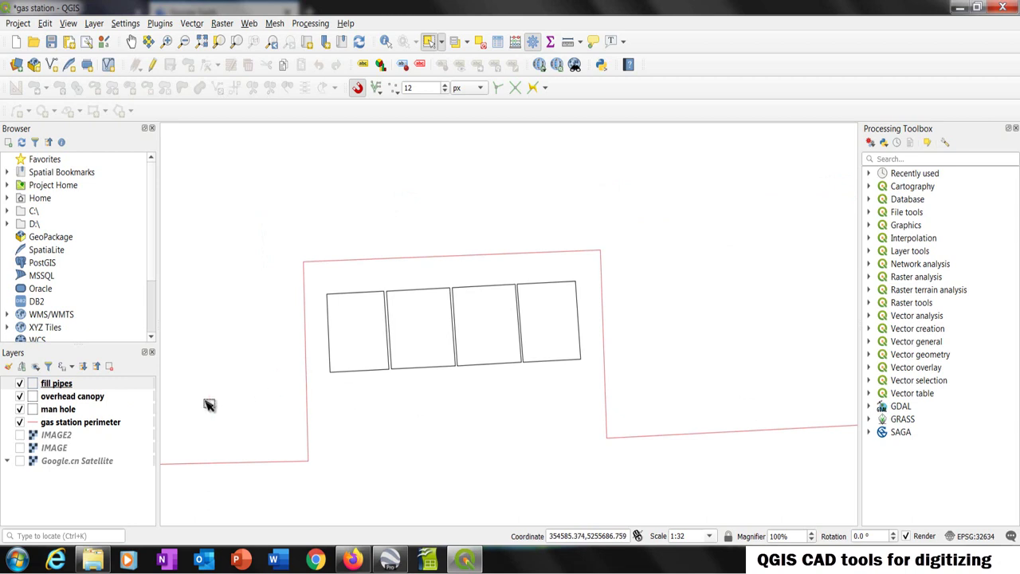
Check the four fill pipe boxes against the IMAGE2 raster and review the whole digitized gas station without it
left_click(20, 435)
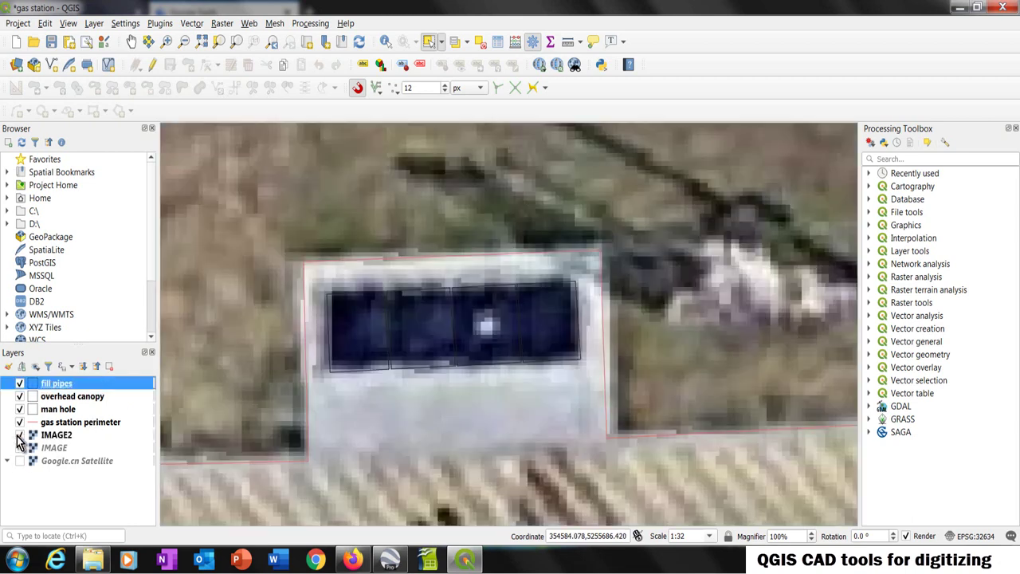
left_click(20, 435)
scroll(358, 349, "down", 2)
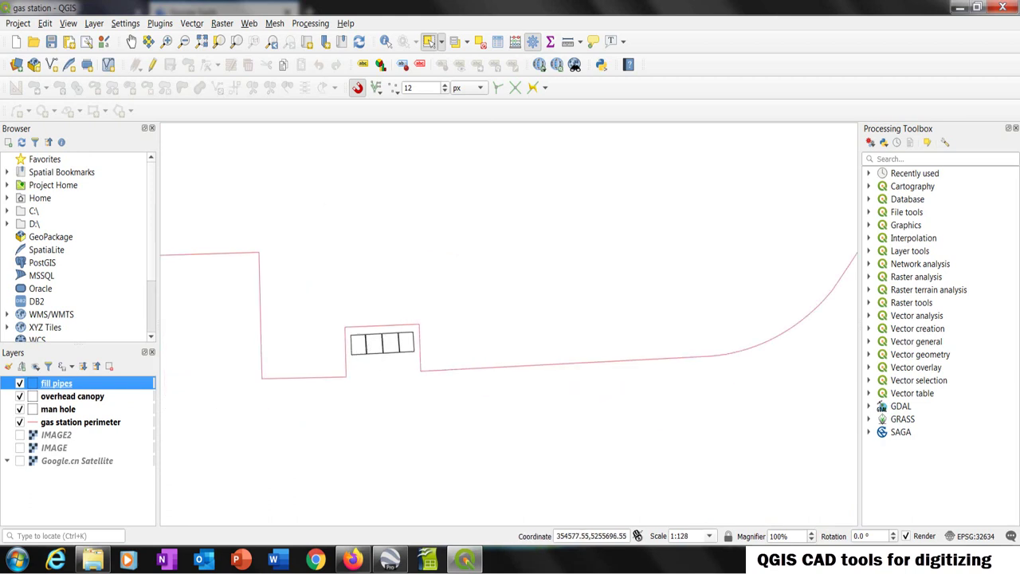
scroll(387, 303, "down", 2)
scroll(387, 292, "down", 1)
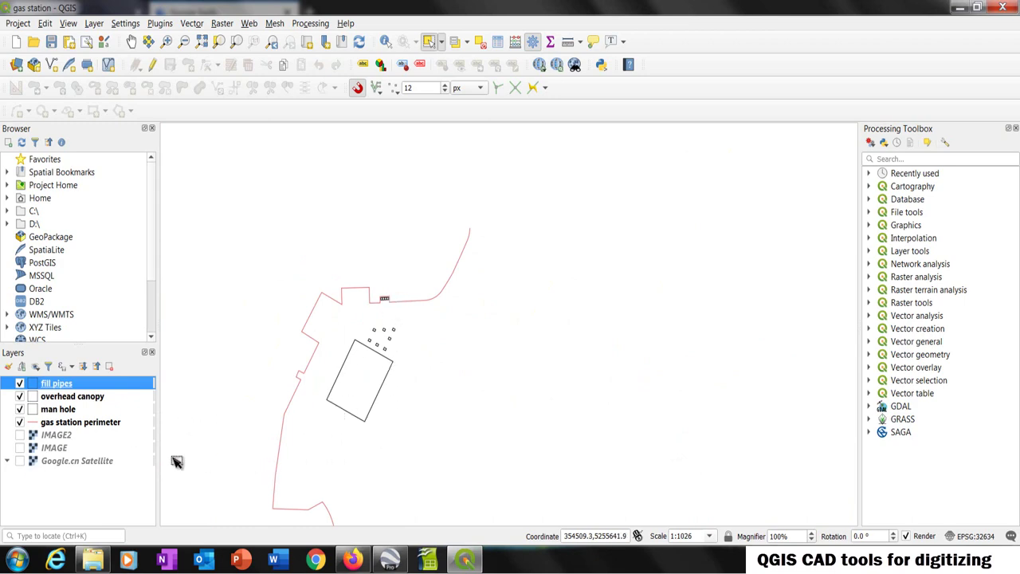
Show the IMAGE2 raster and create a new shapefile layer with the file name store.shp in the shapefiles folder
left_click(20, 435)
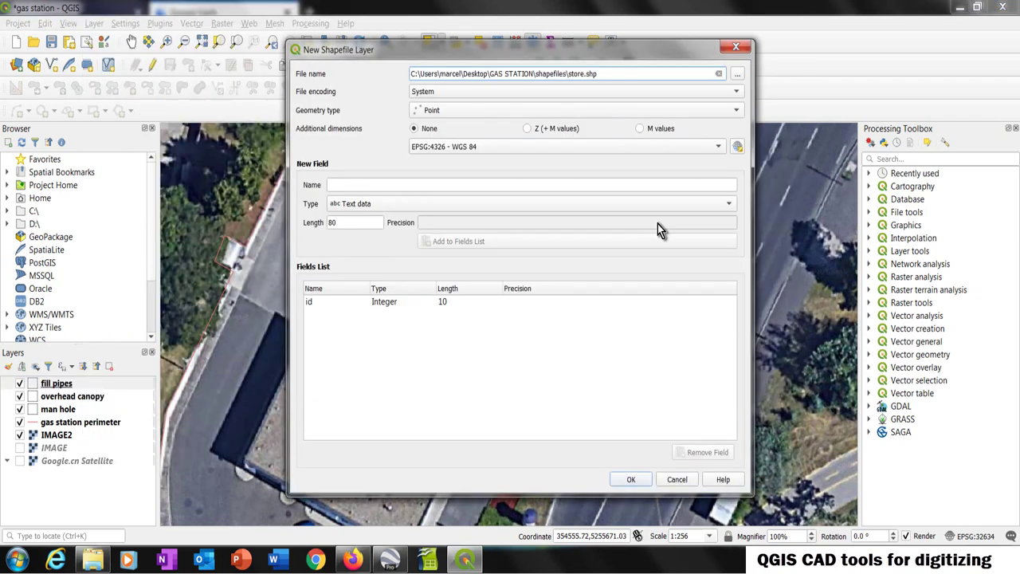
left_click(630, 479)
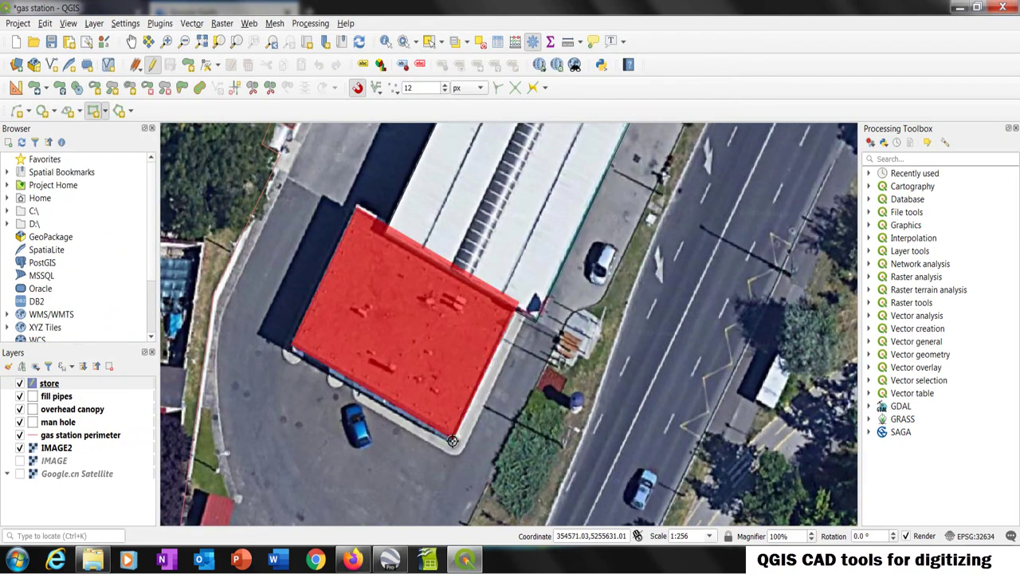
Finish the rectangular polygon over the building's grey roof in the store layer and accept the new feature
right_click(525, 312)
left_click(524, 313)
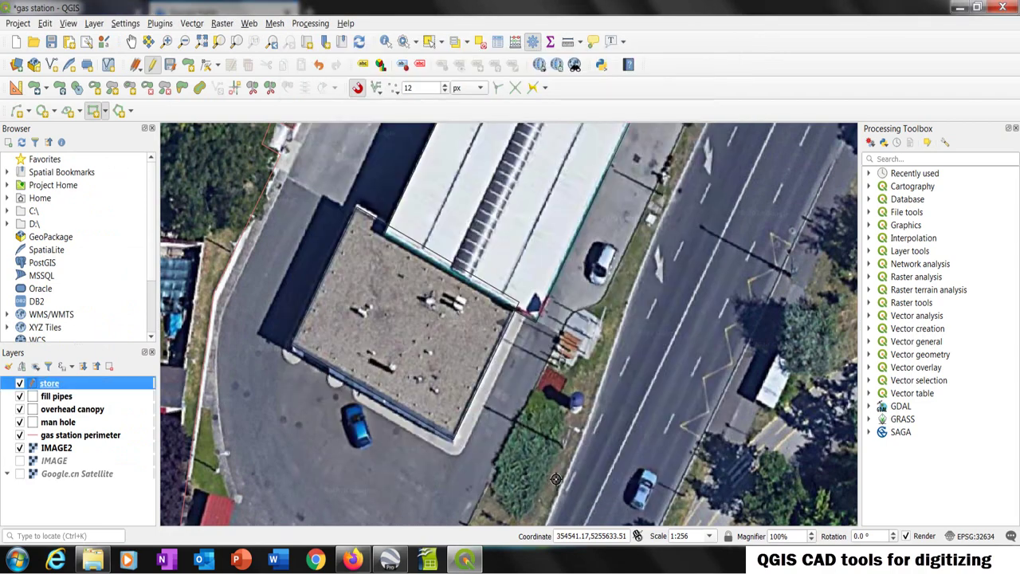
Check the digitized gas station outlines with the IMAGE2 layer hidden, and against the imagery with it shown again
left_click(21, 449)
scroll(336, 367, "down", 2)
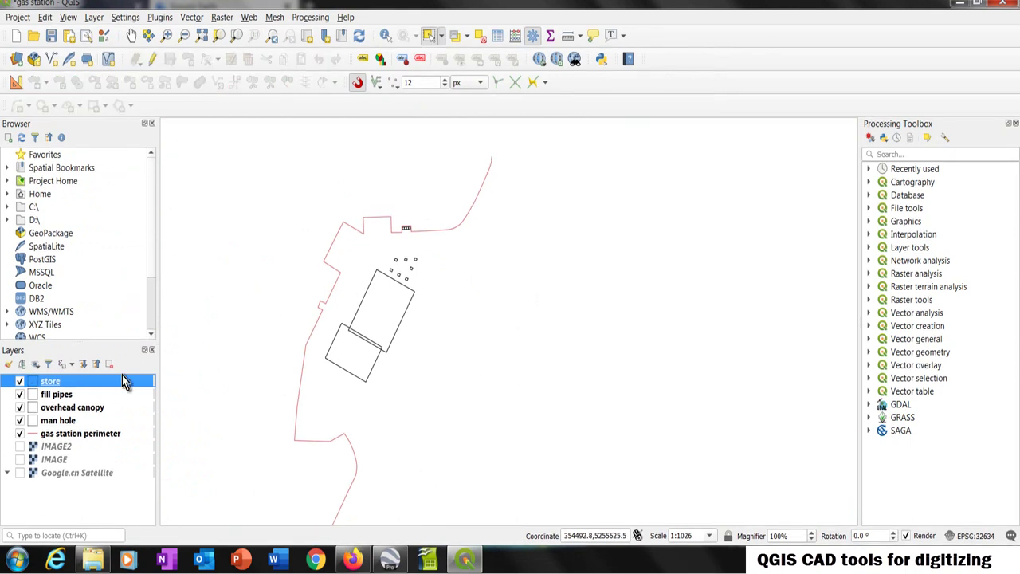
left_click(20, 447)
scroll(359, 286, "up", 2)
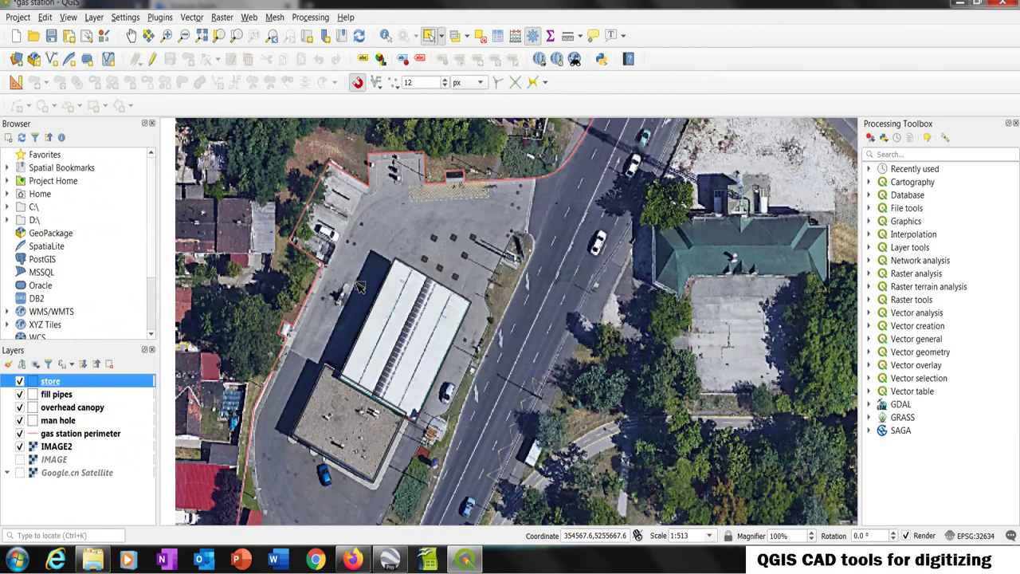
scroll(309, 352, "up", 1)
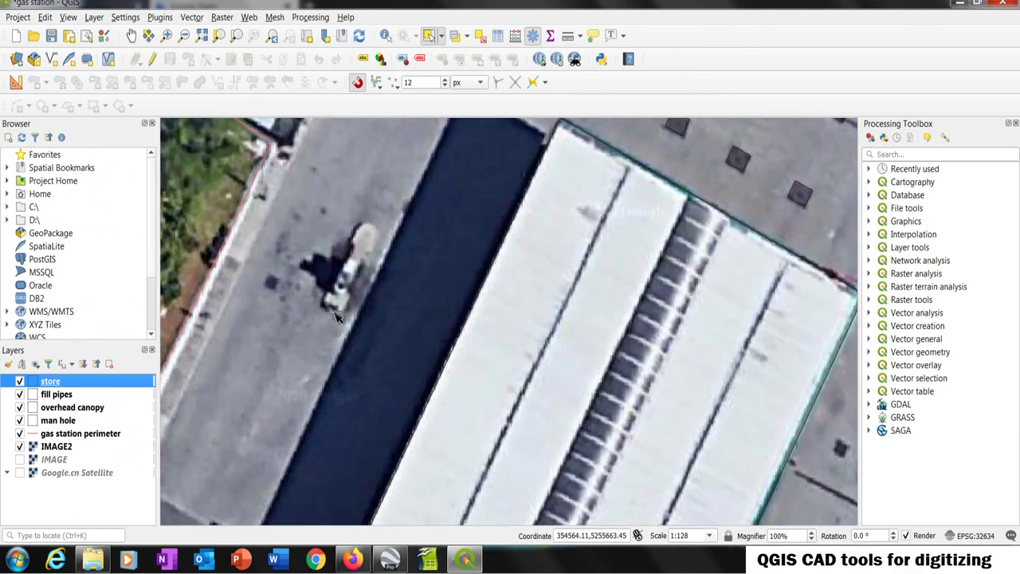
scroll(345, 295, "down", 1)
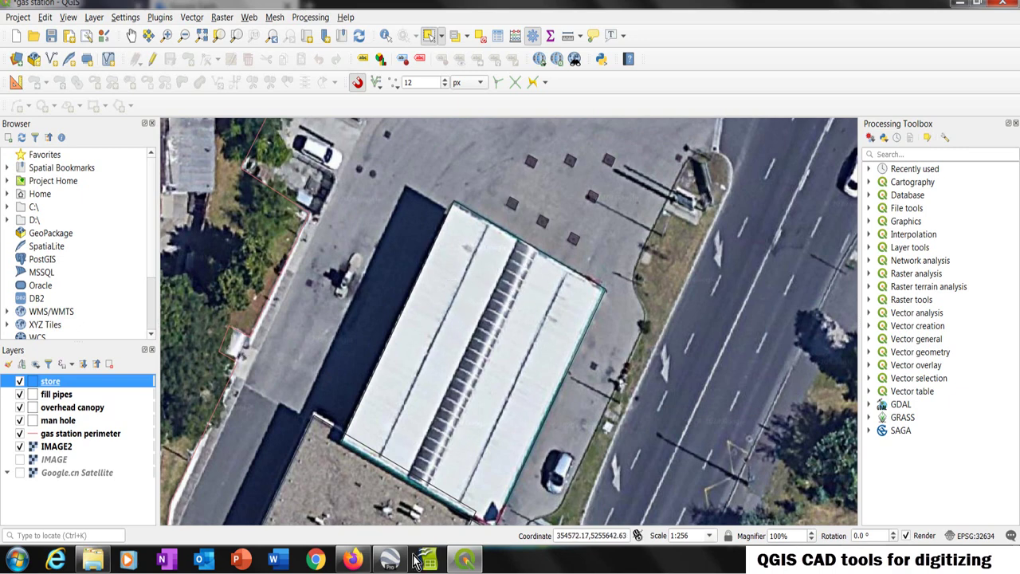
Switch to Google Earth in Firefox and examine the forecourt, car wash, perimeter wall and canopy in Street View
left_click(353, 561)
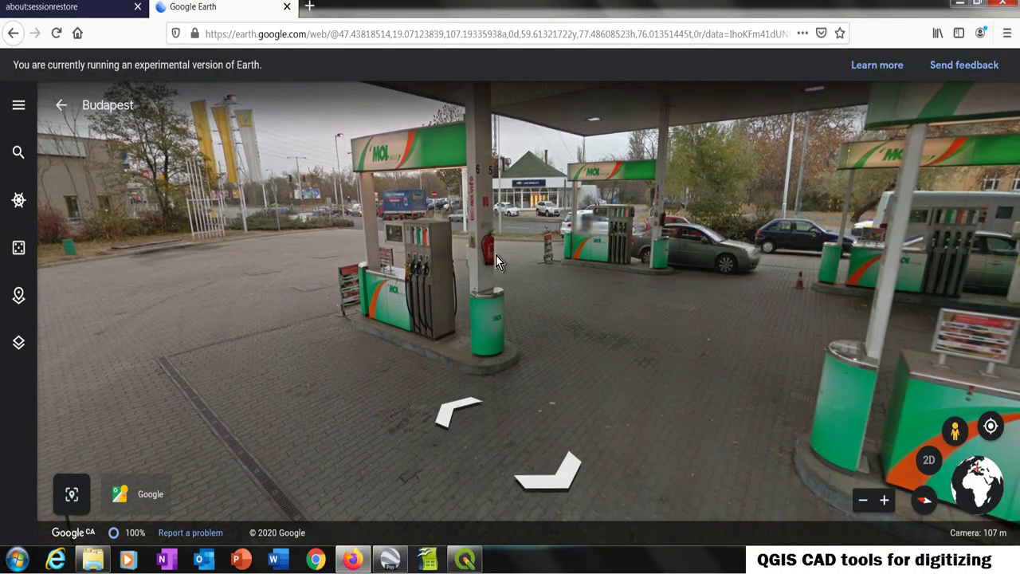
left_click_drag(444, 292, 829, 339)
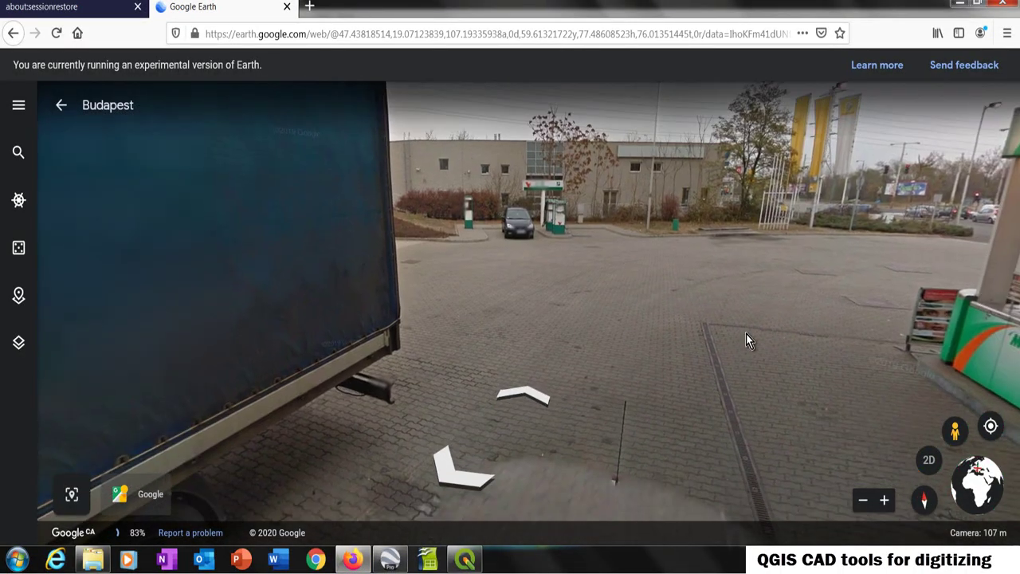
left_click_drag(731, 316, 829, 391)
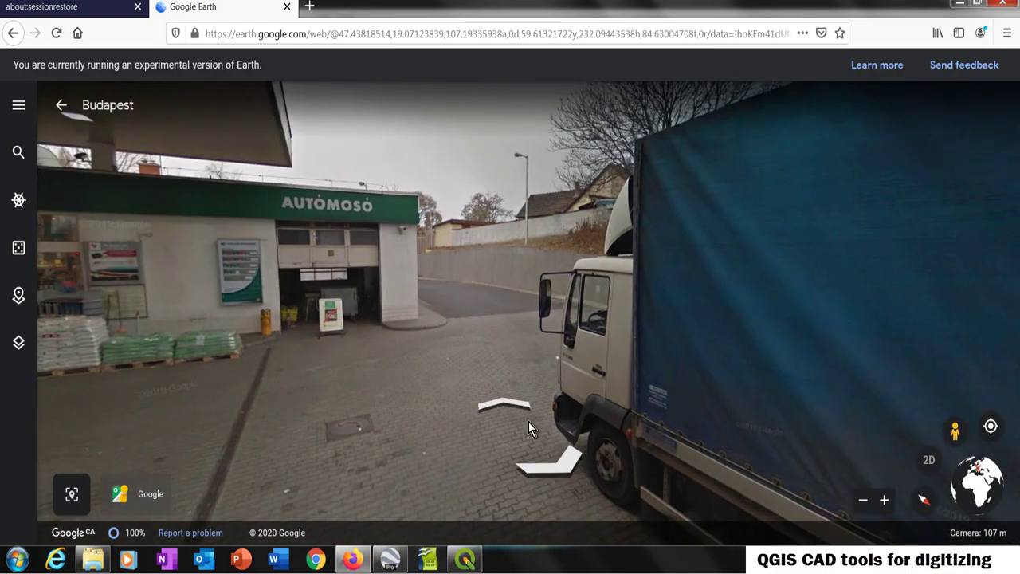
left_click(506, 410)
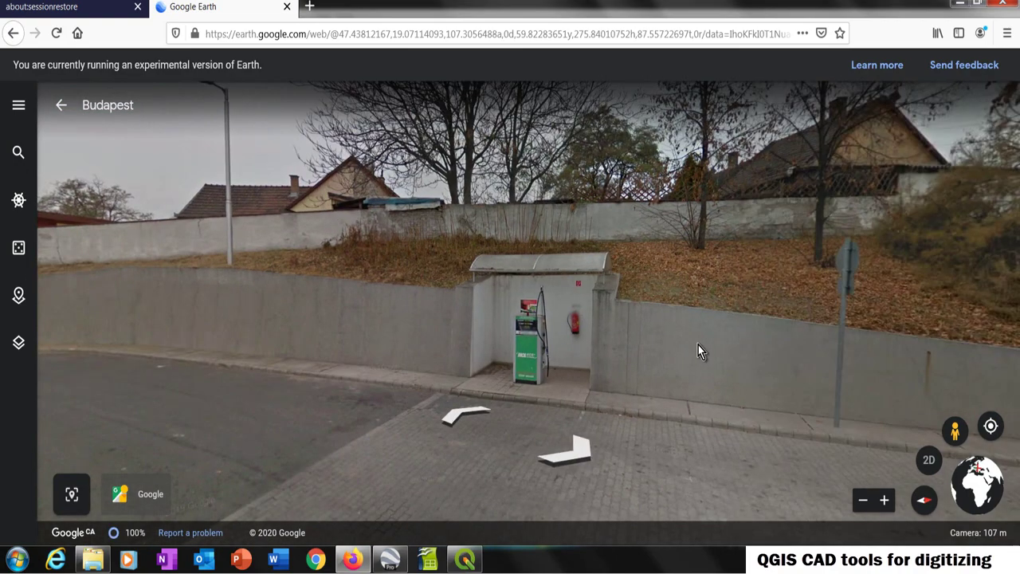
left_click_drag(698, 347, 364, 359)
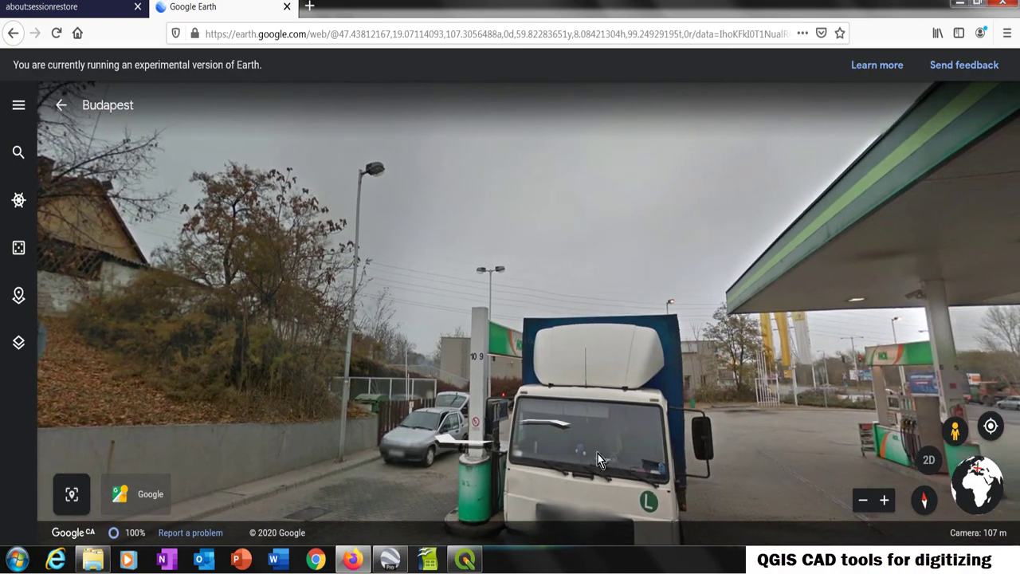
left_click_drag(490, 453, 437, 436)
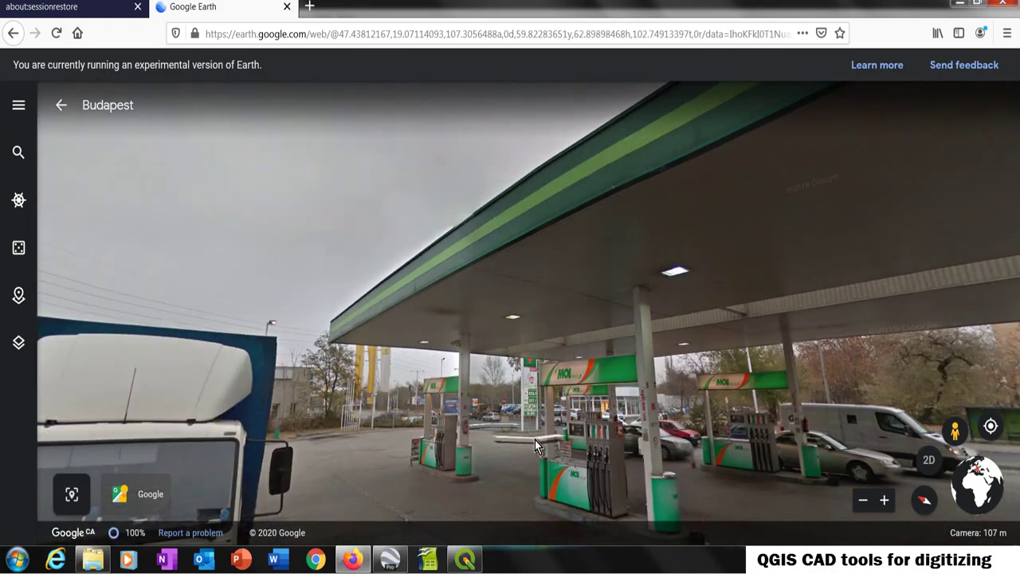
left_click_drag(494, 470, 556, 337)
Walk the Street View from the pumps across the forecourt to the road exit, examining the drain channel and paved area
left_click(508, 404)
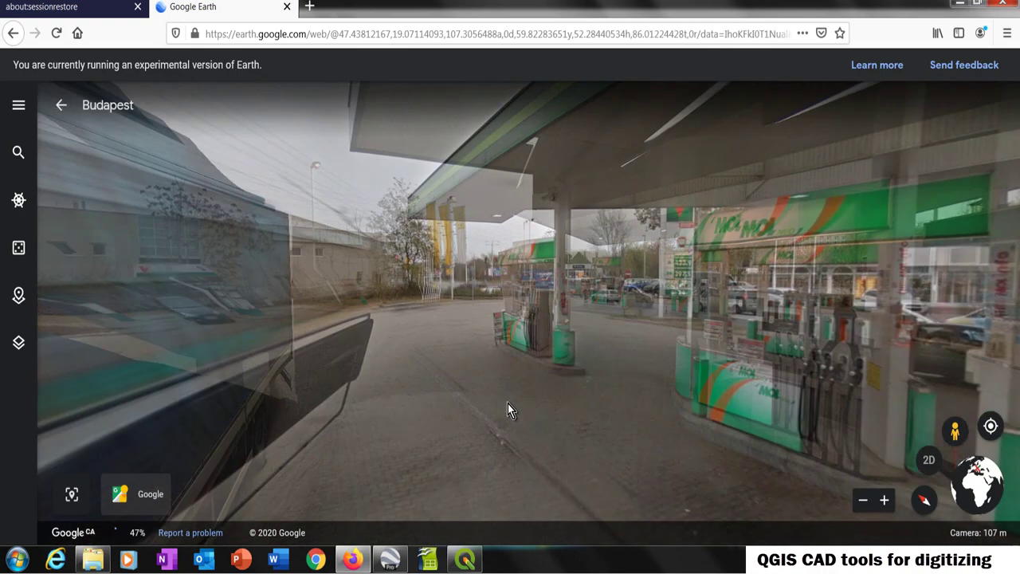
left_click_drag(404, 368, 592, 358)
left_click_drag(729, 423, 531, 367)
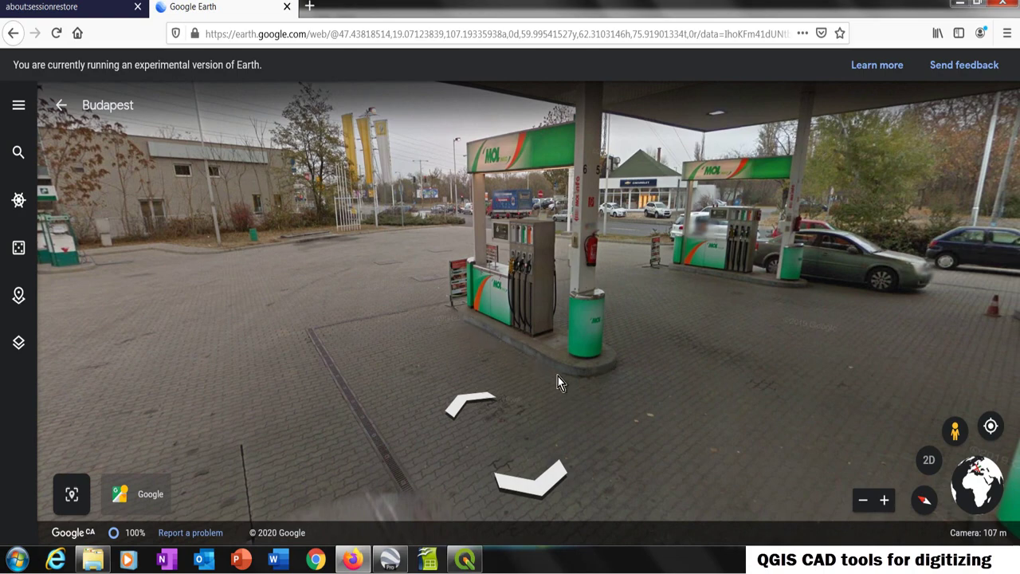
left_click_drag(311, 322, 568, 343)
left_click_drag(337, 312, 40, 358)
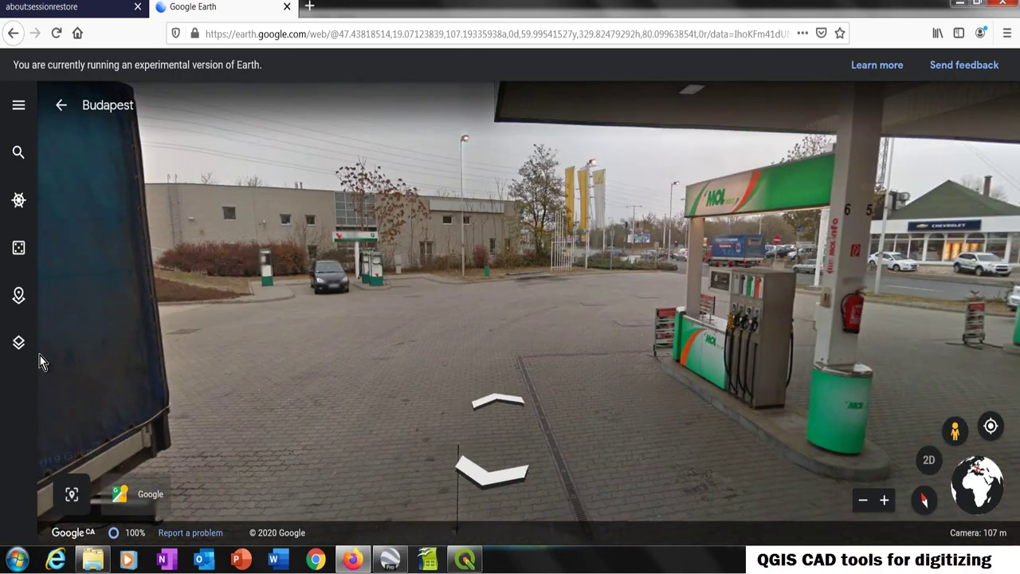
left_click(485, 396)
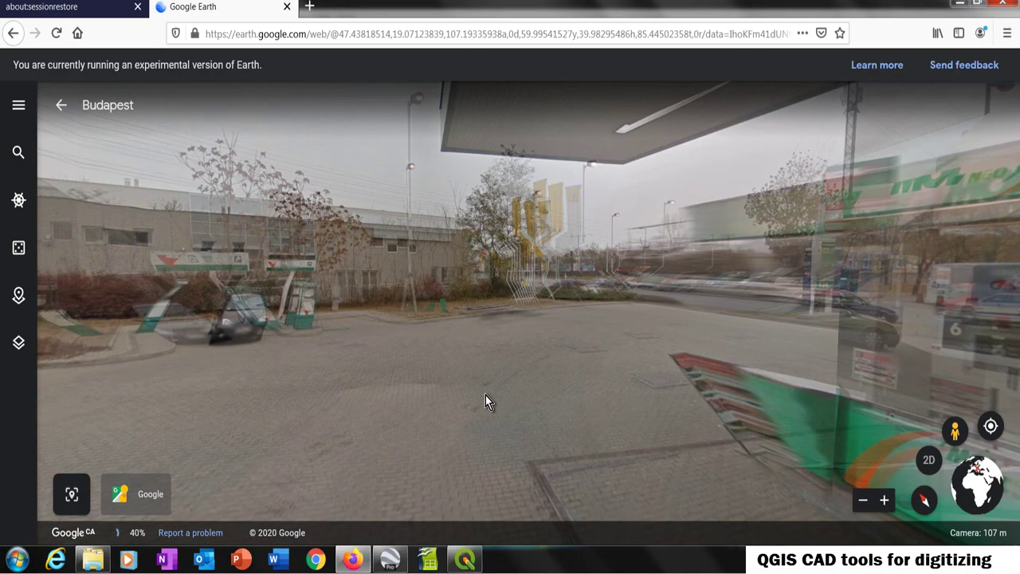
left_click(519, 413)
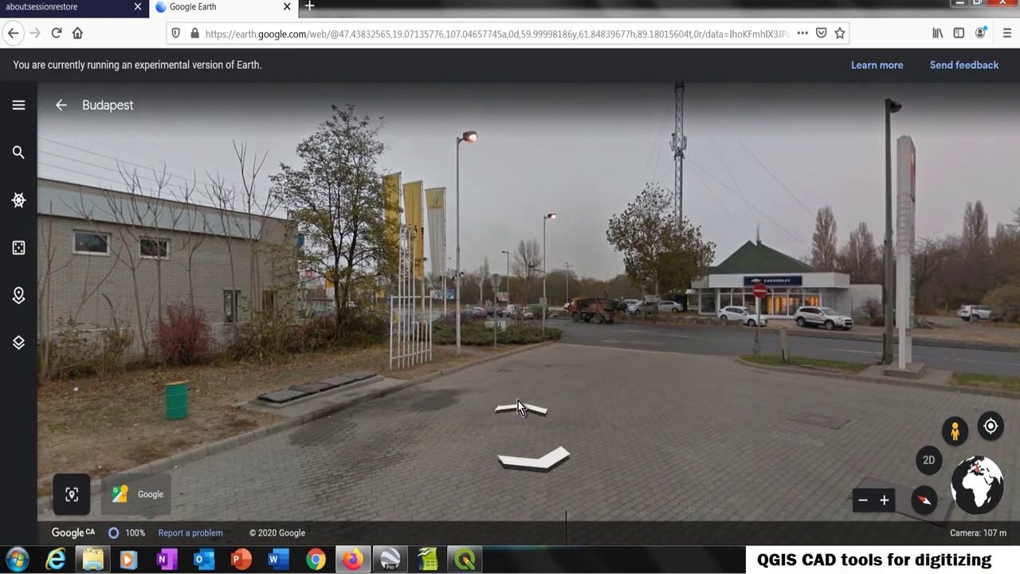
left_click(524, 411)
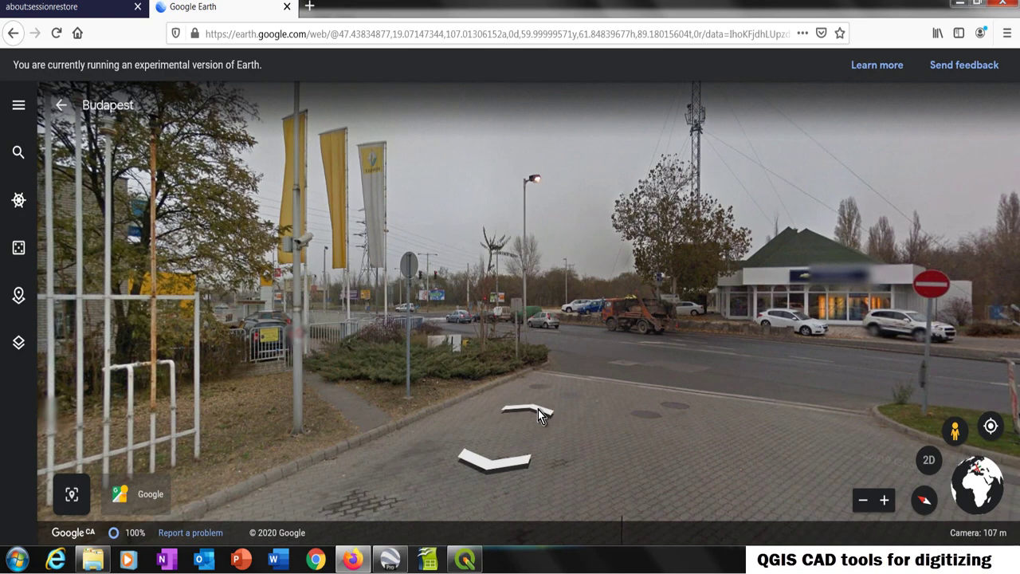
left_click(538, 412)
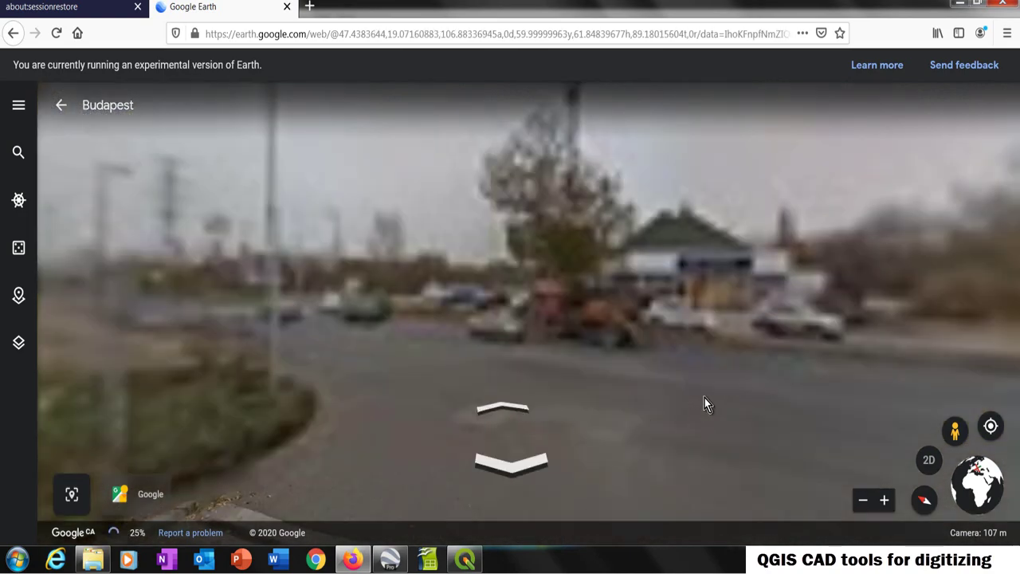
Move onto Kossuth Lajos St past the MOL price sign and examine the station's street-side front and canopy
left_click_drag(704, 406, 438, 419)
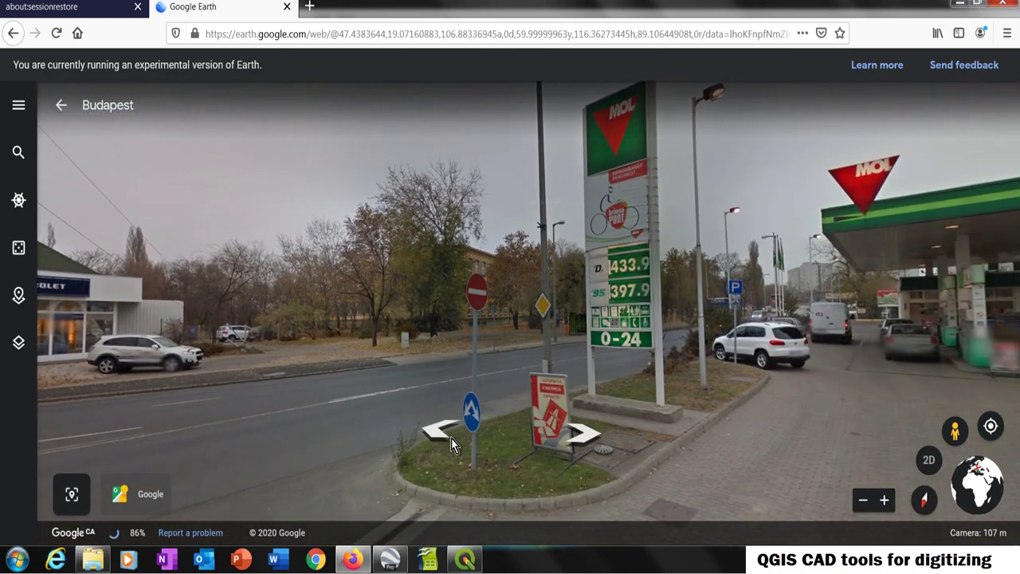
left_click(451, 439)
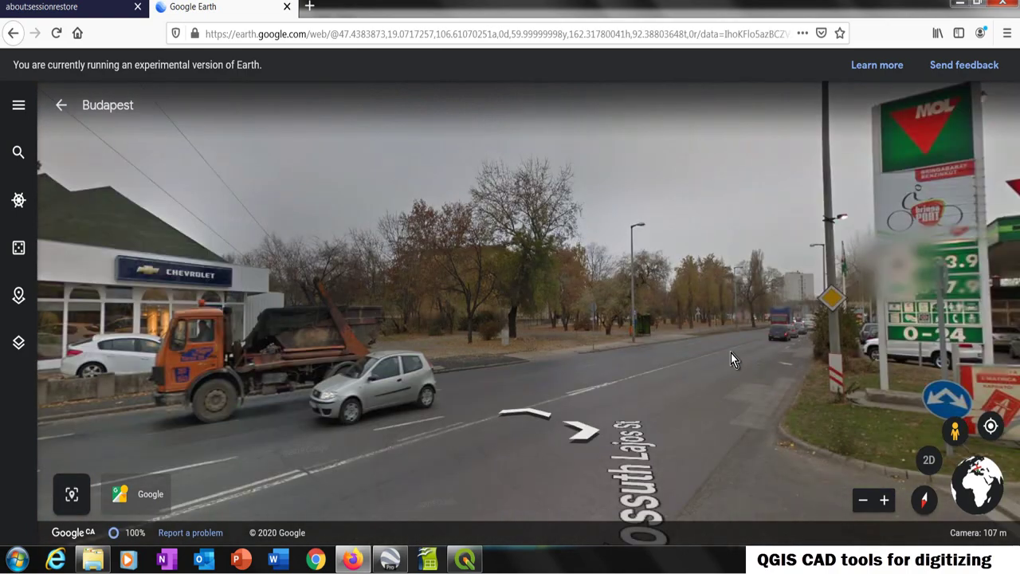
left_click(543, 418)
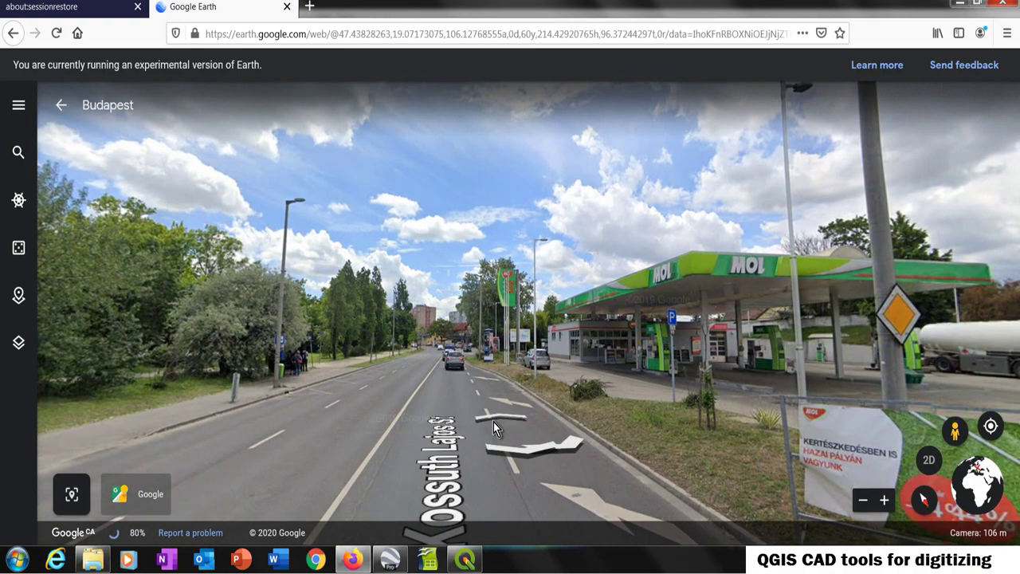
left_click(493, 421)
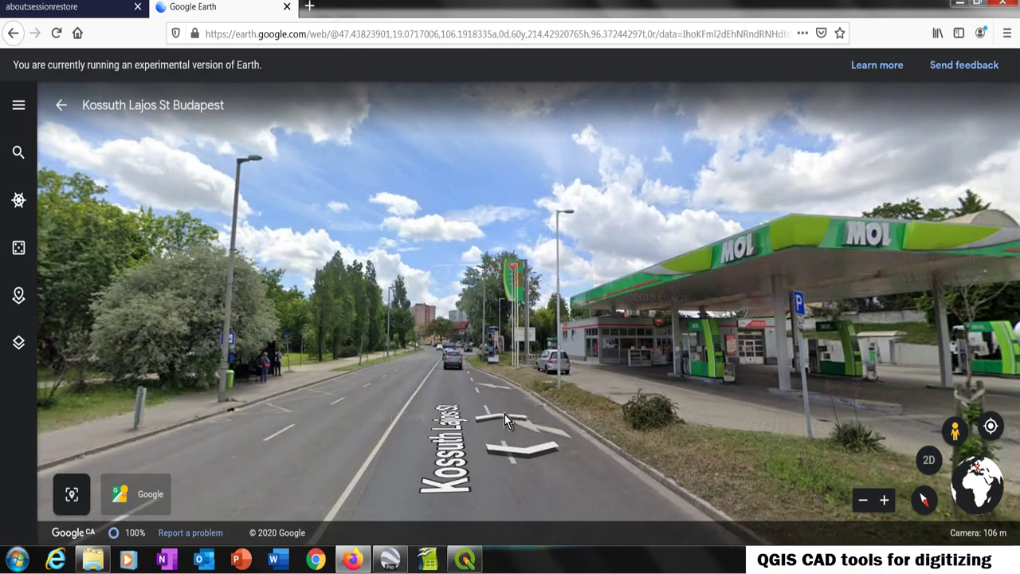
left_click(505, 416)
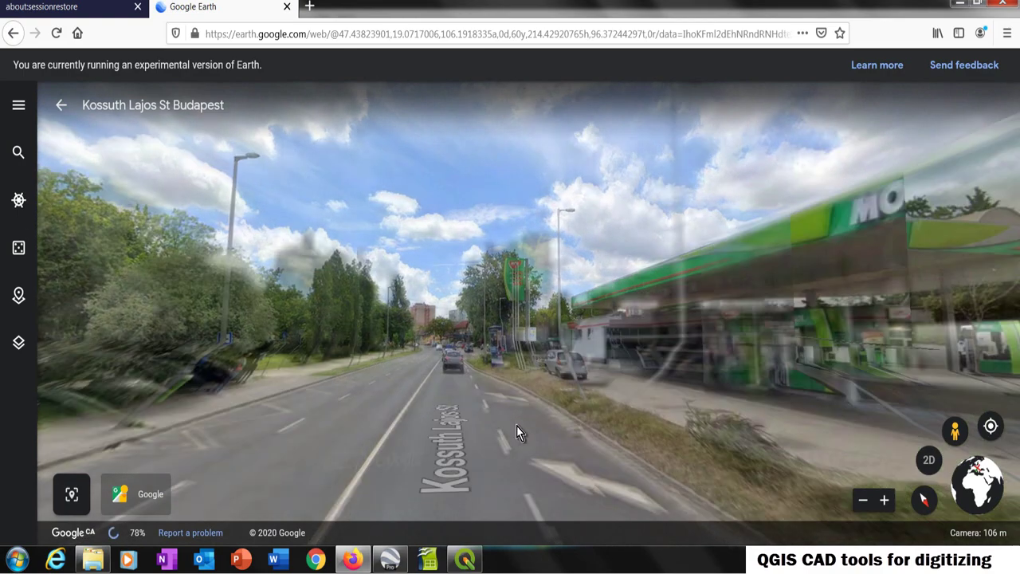
left_click_drag(823, 400, 468, 438)
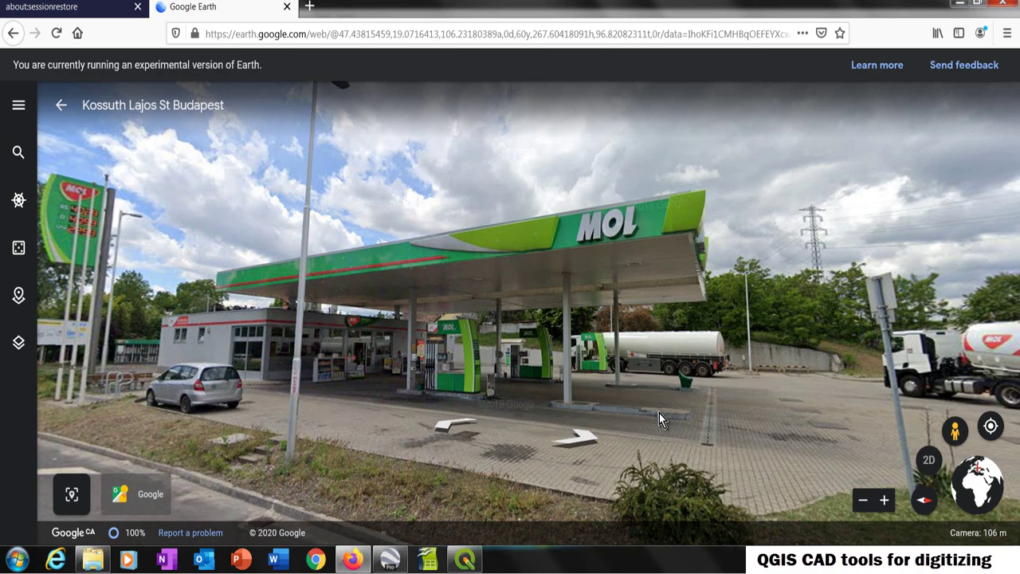
Examine the drain channel, pump islands, store front and grass verge of the station from the street
left_click_drag(661, 429, 457, 241)
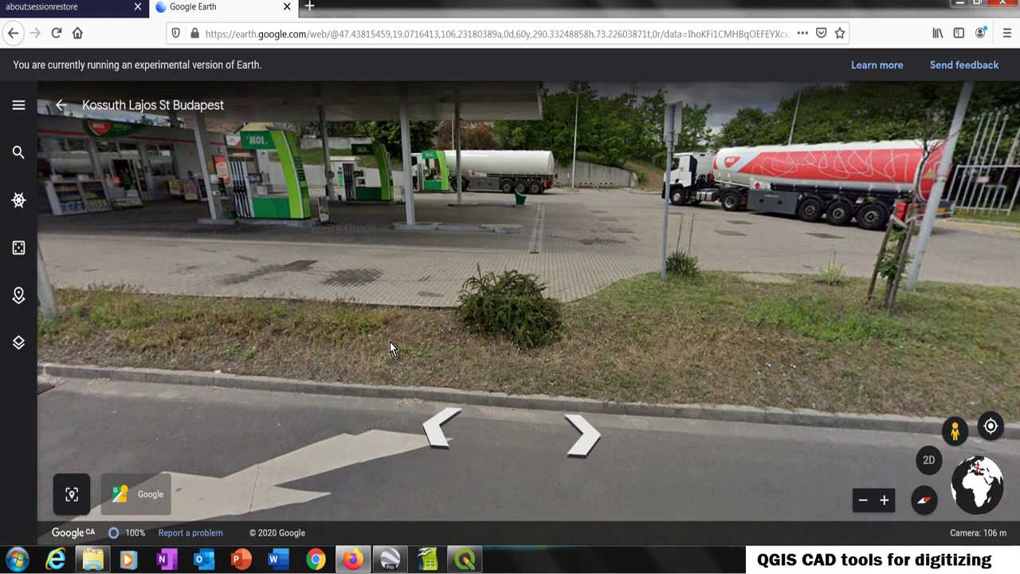
left_click_drag(668, 355, 510, 391)
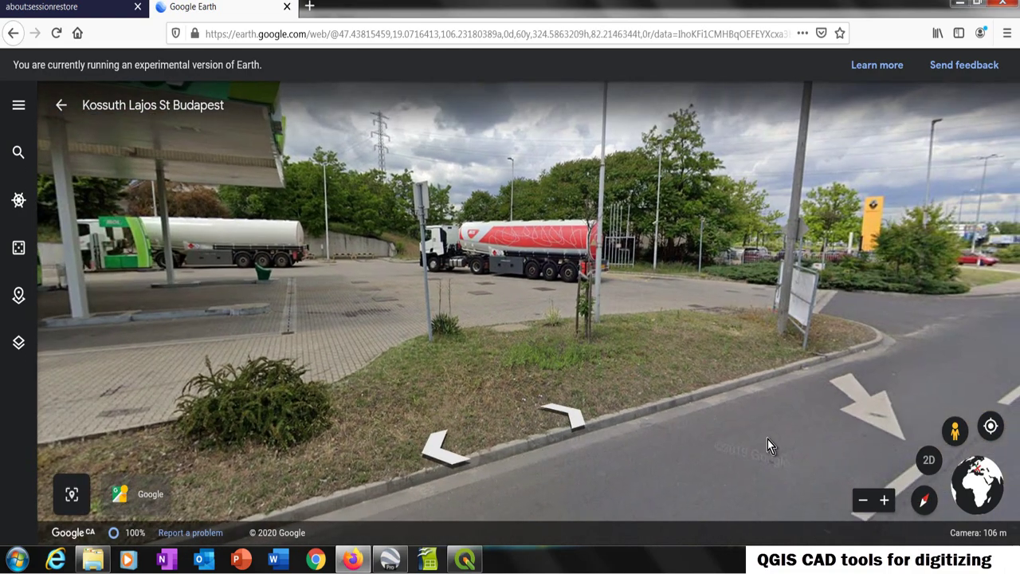
left_click_drag(256, 373, 843, 334)
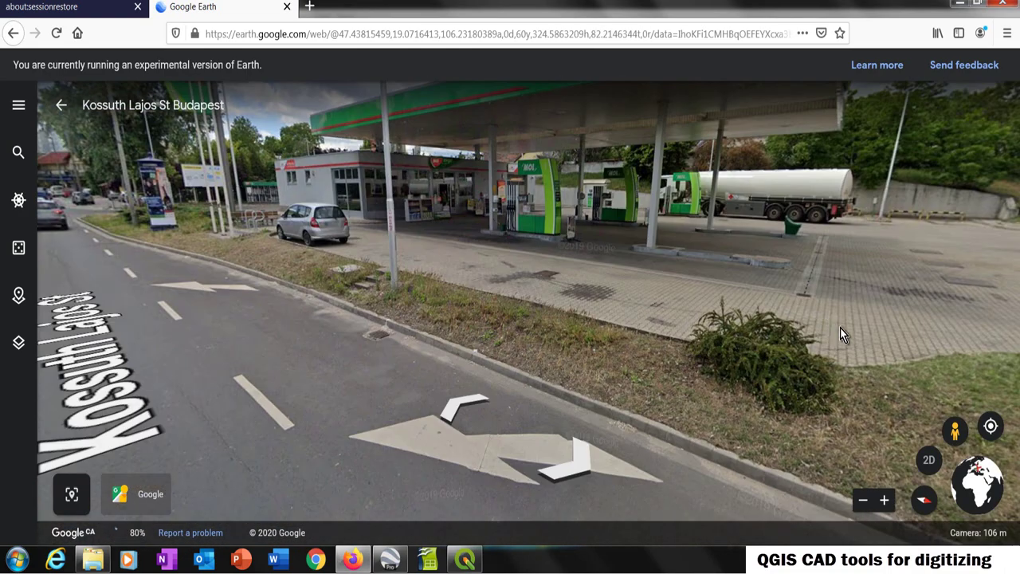
left_click(453, 409)
left_click_drag(670, 338, 600, 337)
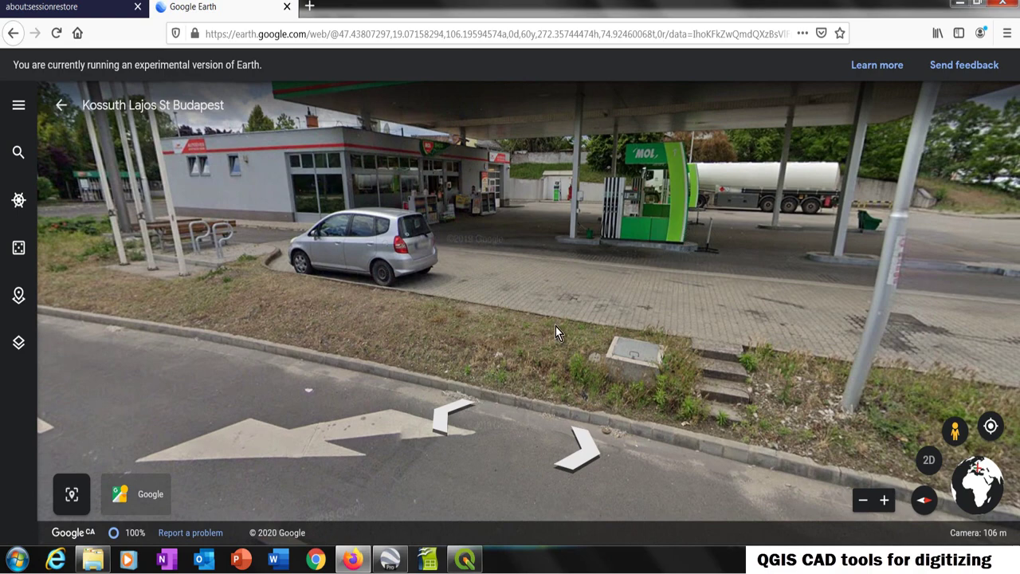
left_click_drag(618, 331, 240, 378)
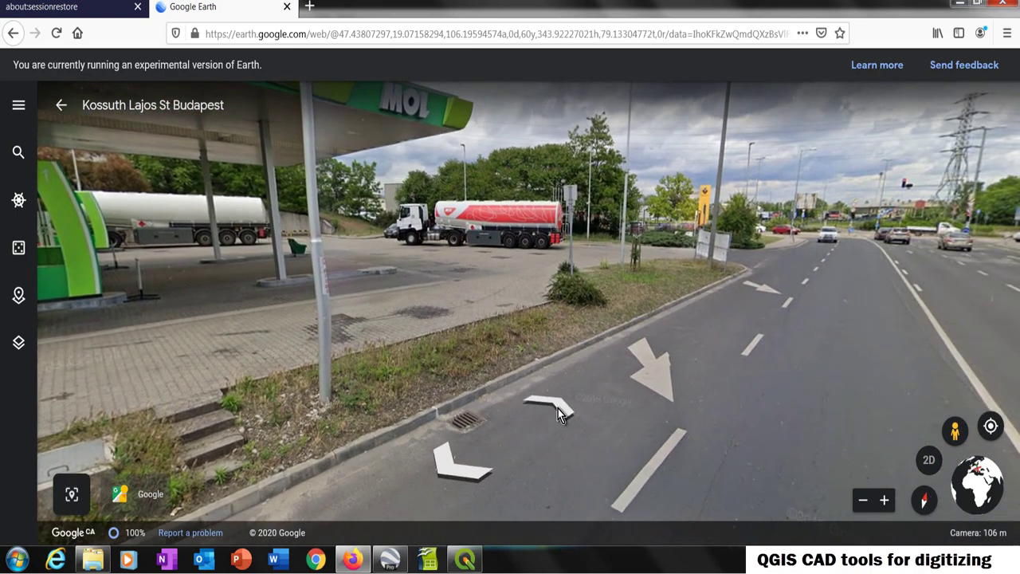
Move back along Kossuth Lajos St to the station's driveway and examine the manholes and planted border there
left_click(558, 408)
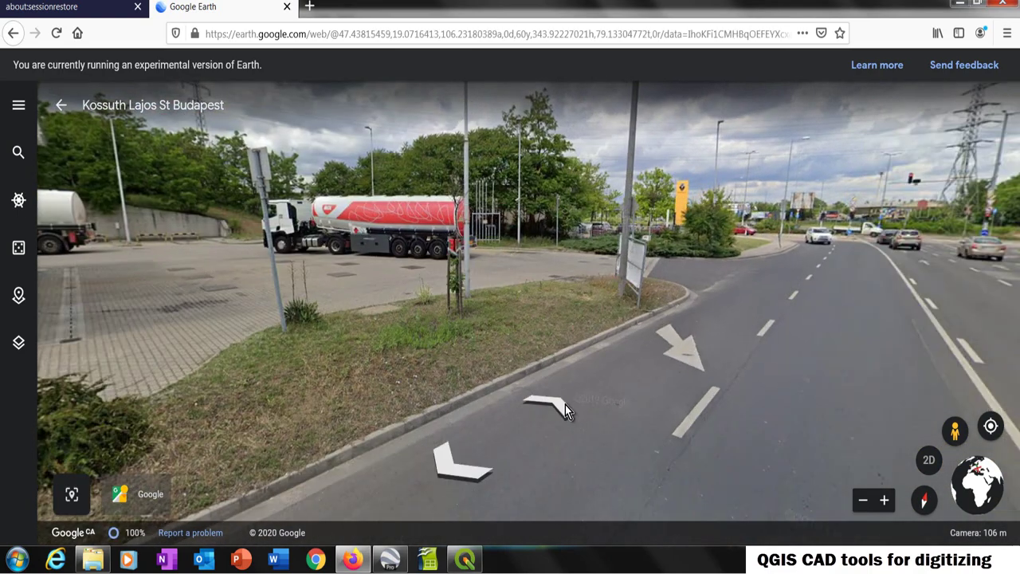
left_click(564, 410)
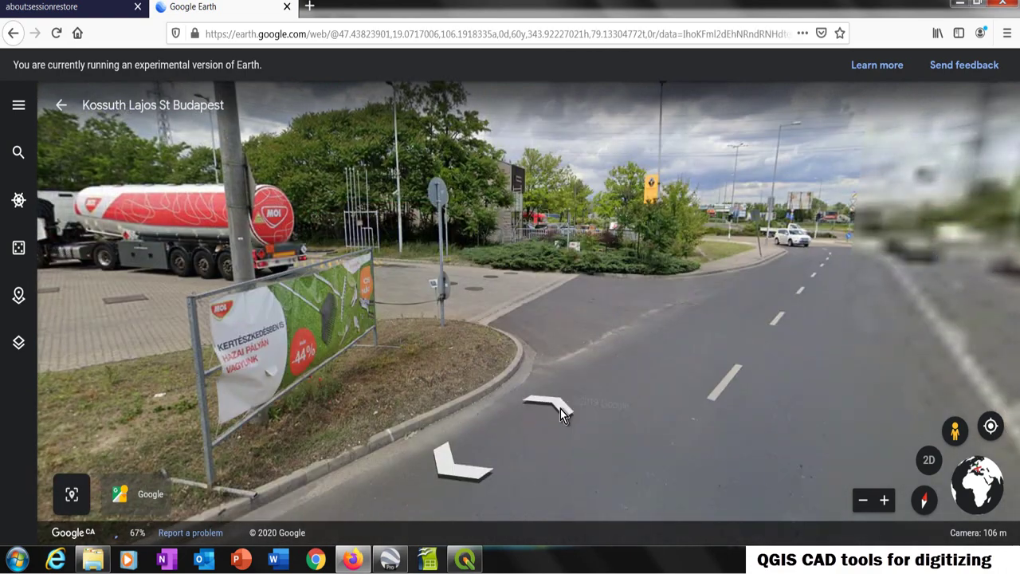
left_click(560, 409)
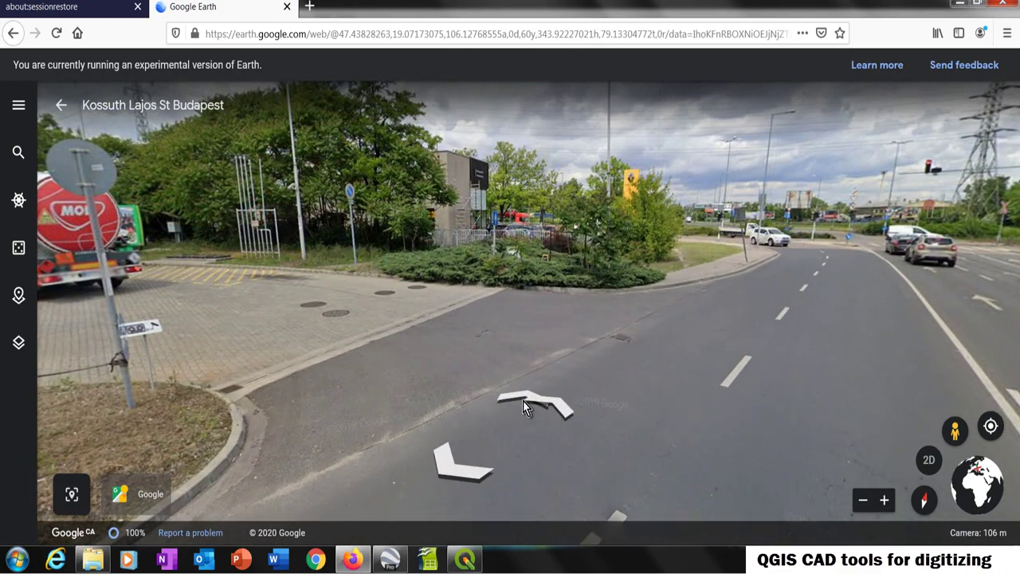
left_click(404, 400)
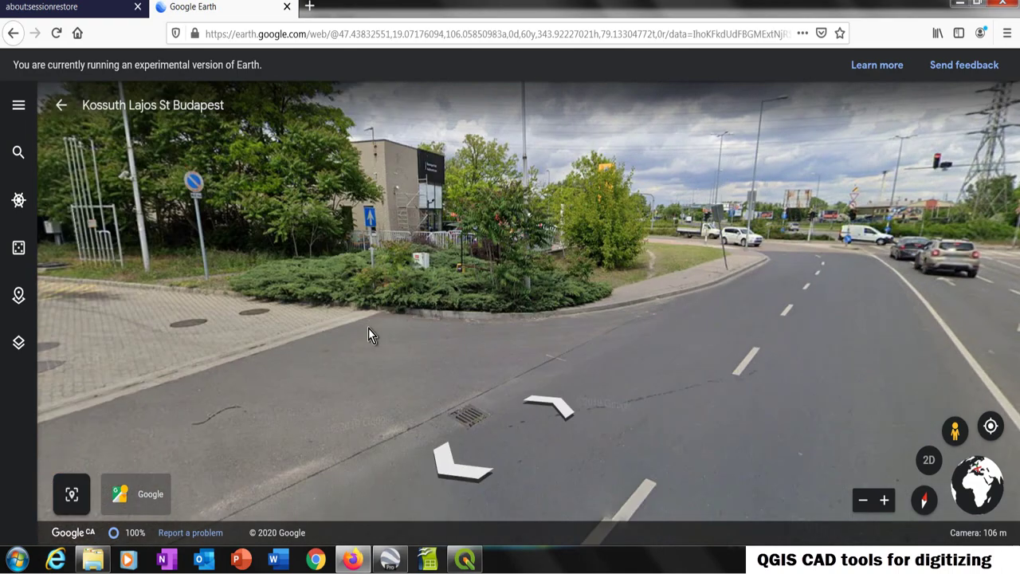
left_click_drag(480, 342, 619, 447)
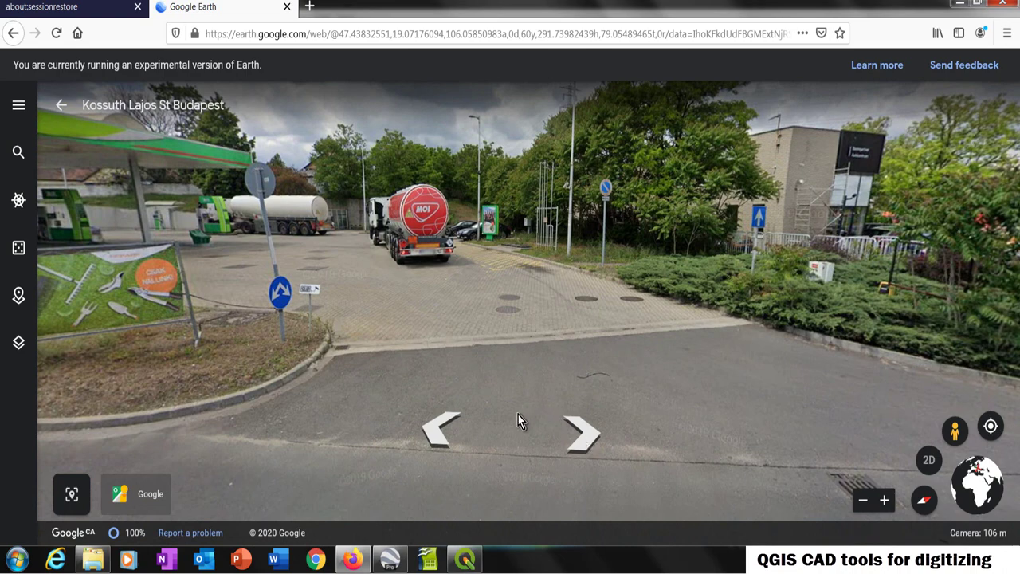
left_click(605, 488)
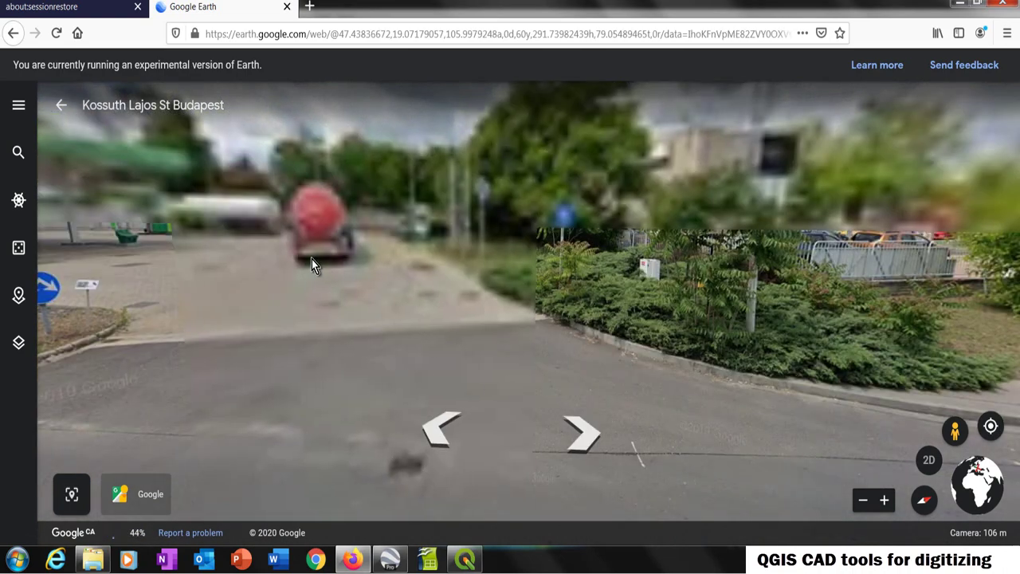
Enter the station forecourt in Street View and examine the manhole covers, pump islands, drain channel and canopy
left_click(269, 244)
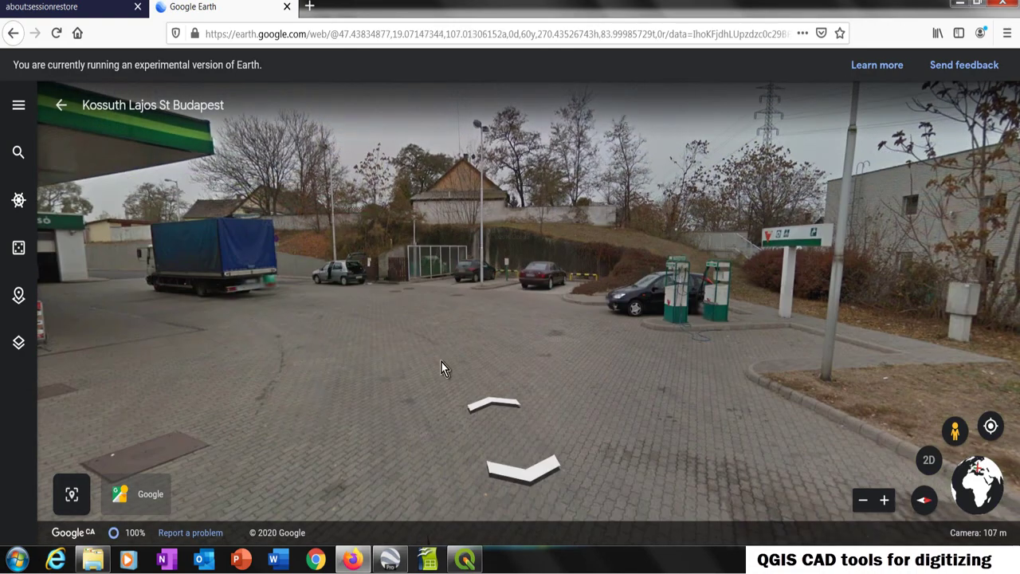
left_click_drag(441, 362, 569, 365)
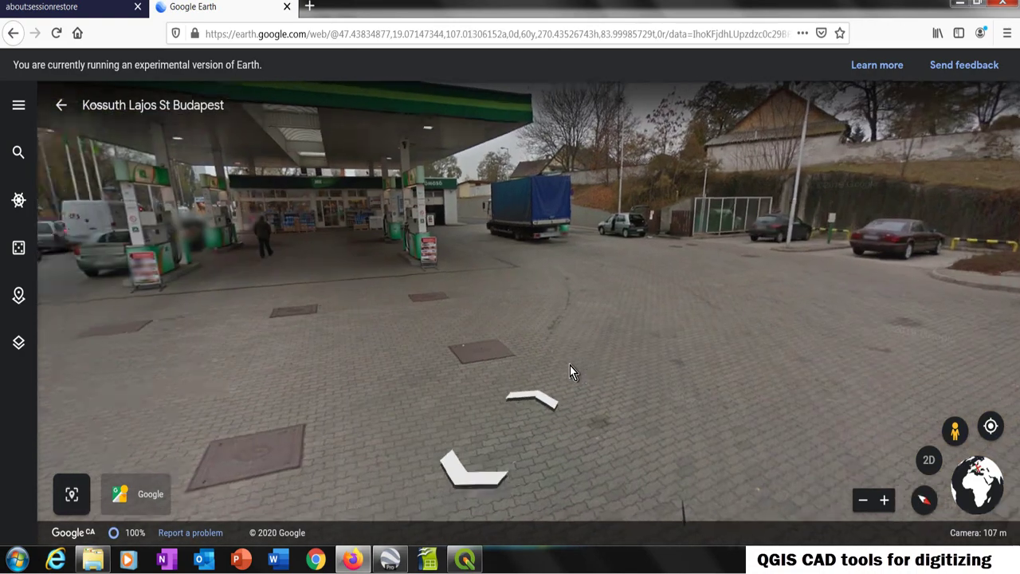
left_click_drag(453, 366, 581, 358)
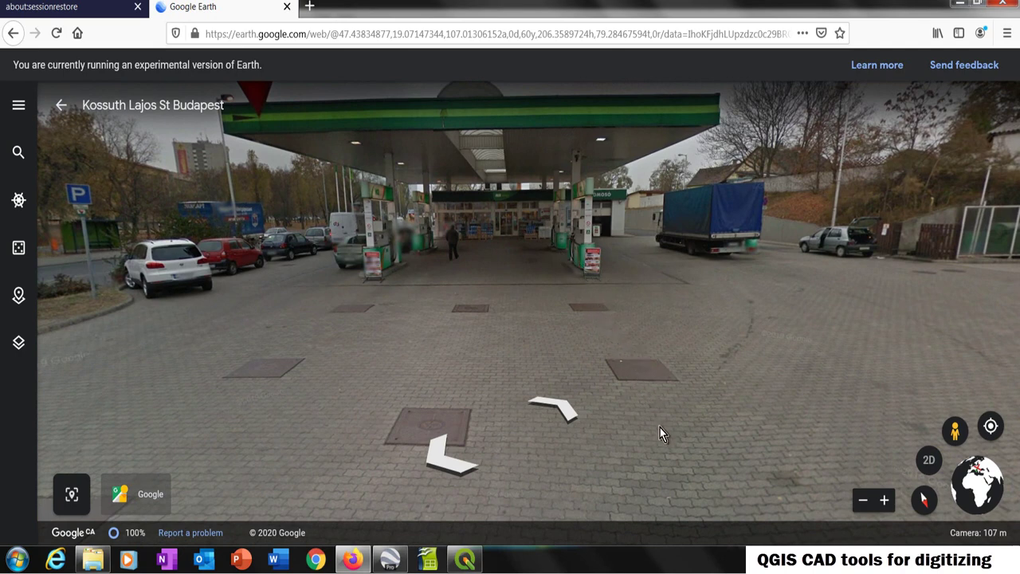
left_click(556, 409)
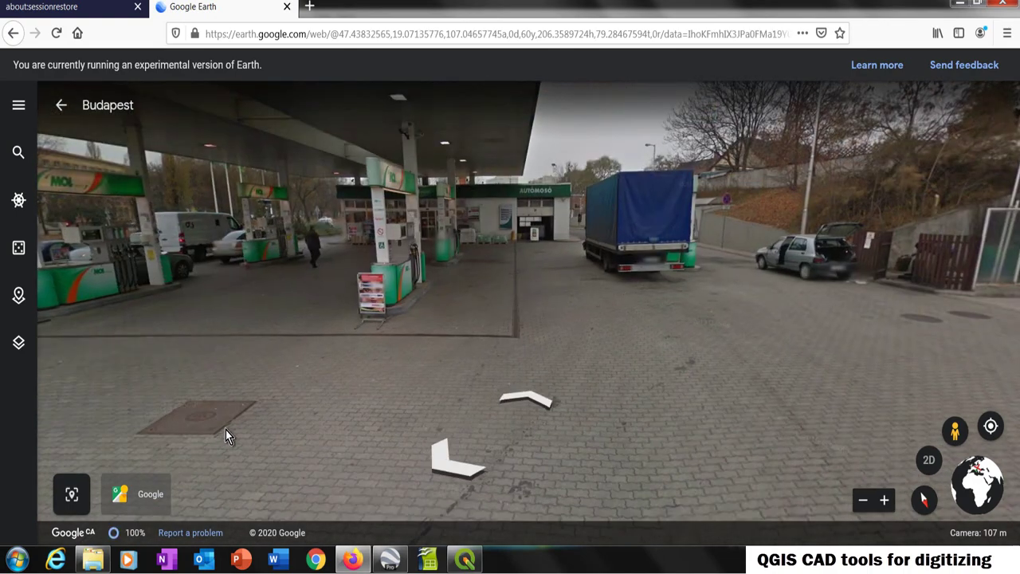
left_click_drag(409, 369, 571, 417)
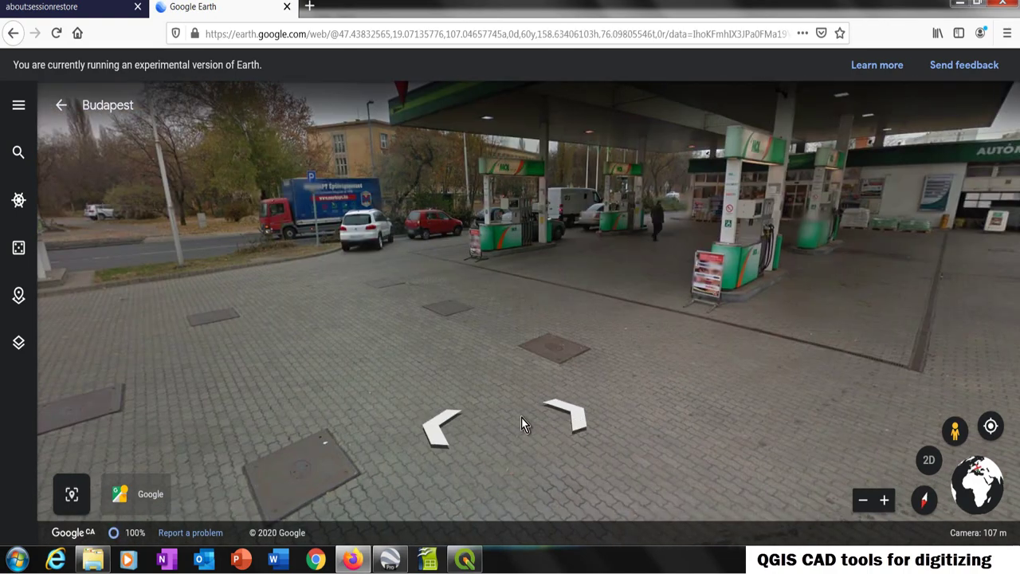
Move out to the MOL price sign and back to the forecourt, examining the grass border, signs and manhole covers
left_click(439, 426)
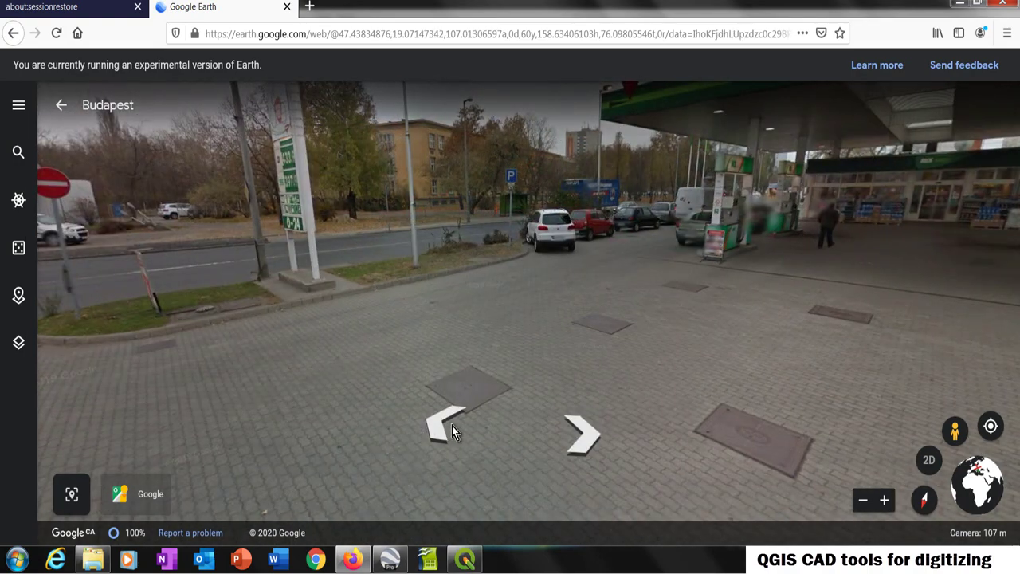
left_click(452, 426)
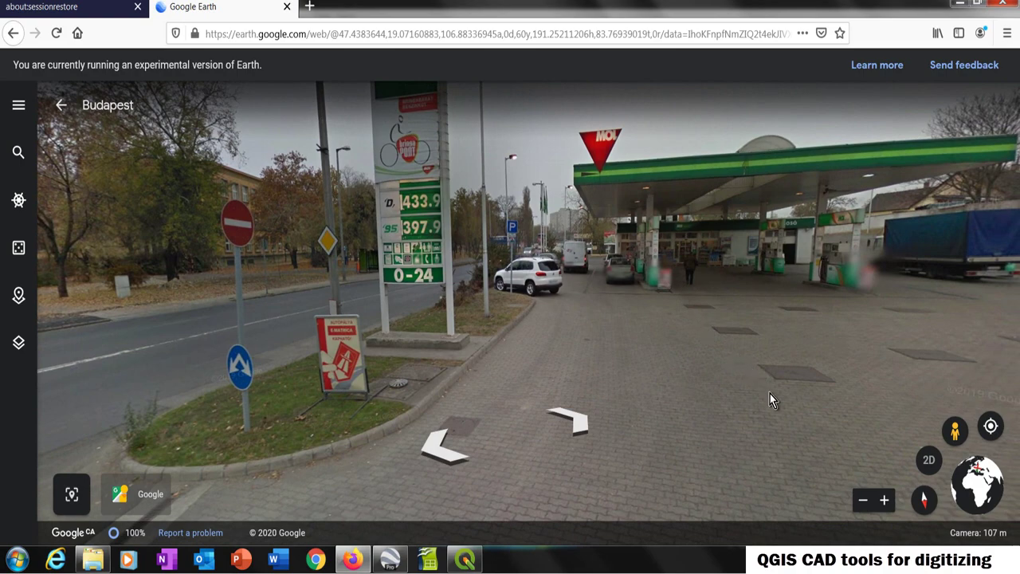
mouse_move(734, 262)
left_mouse_down()
mouse_move(719, 200)
mouse_move(722, 274)
left_mouse_up()
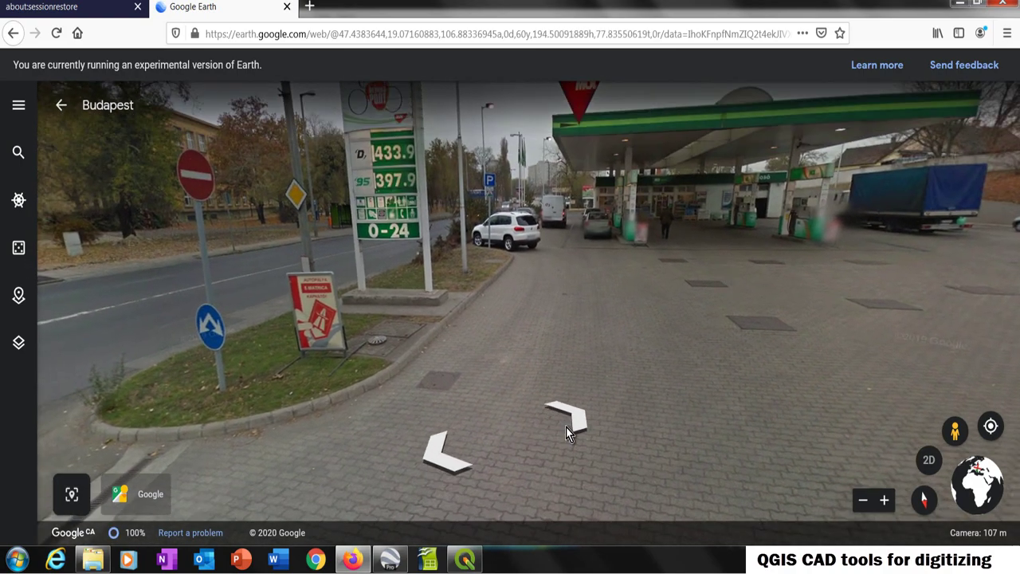
left_click(574, 419)
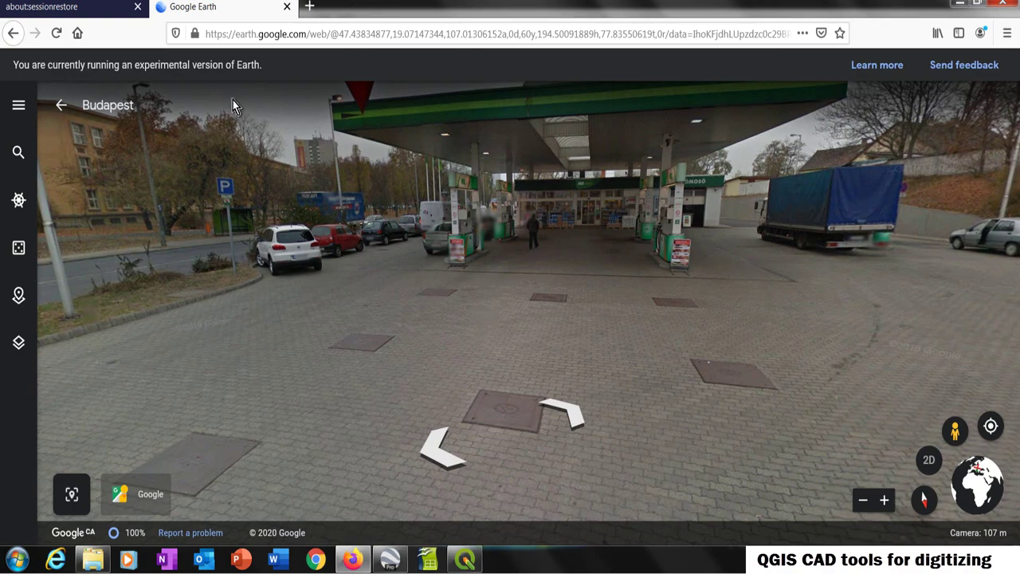
Switch to QGIS and create a polygon shapefile layer named pump in EPSG:32634 - WGS 84 / UTM zone 34N
left_click(467, 559)
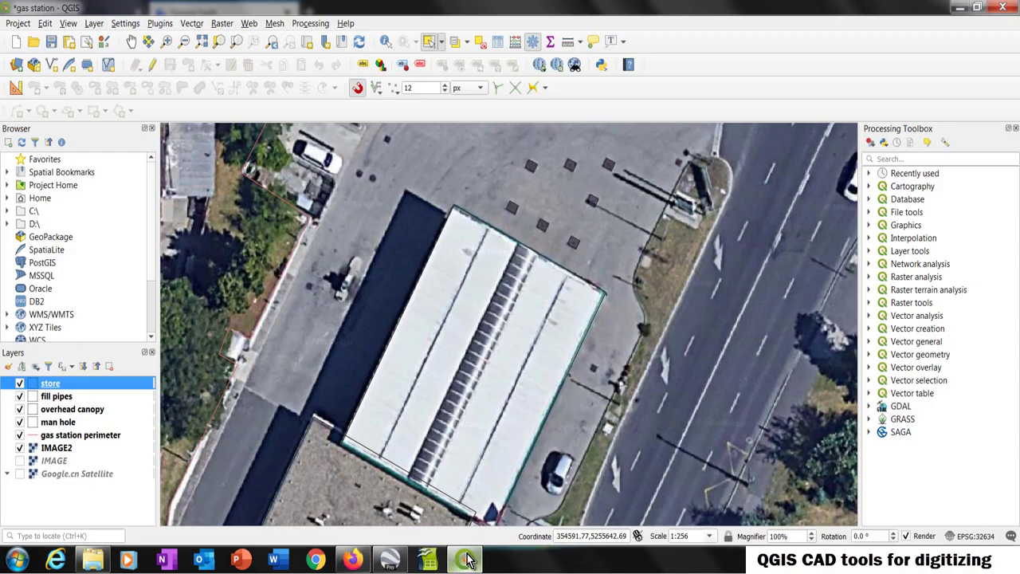
left_click(93, 24)
mouse_move(120, 59)
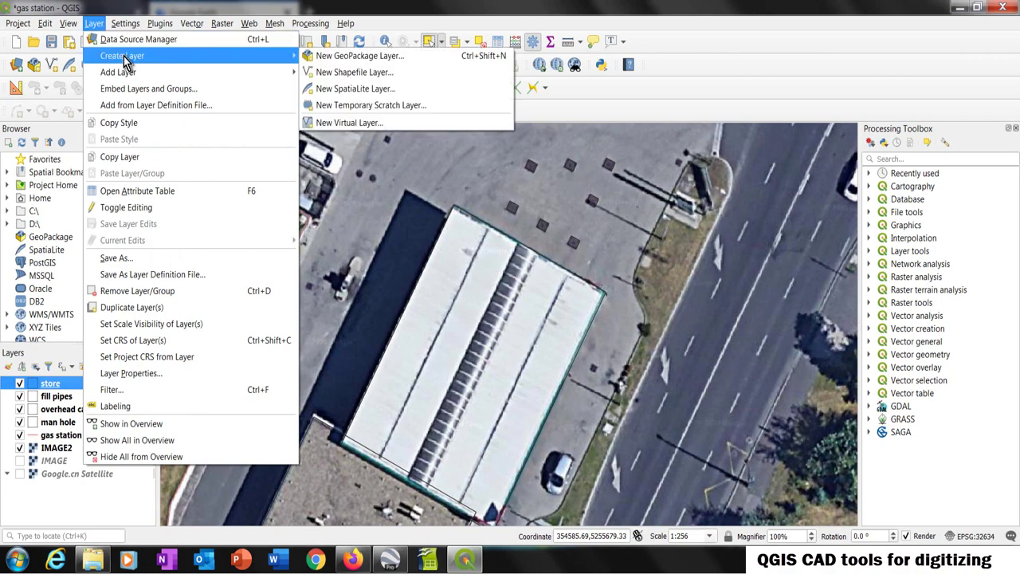
left_click(354, 72)
left_click(459, 73)
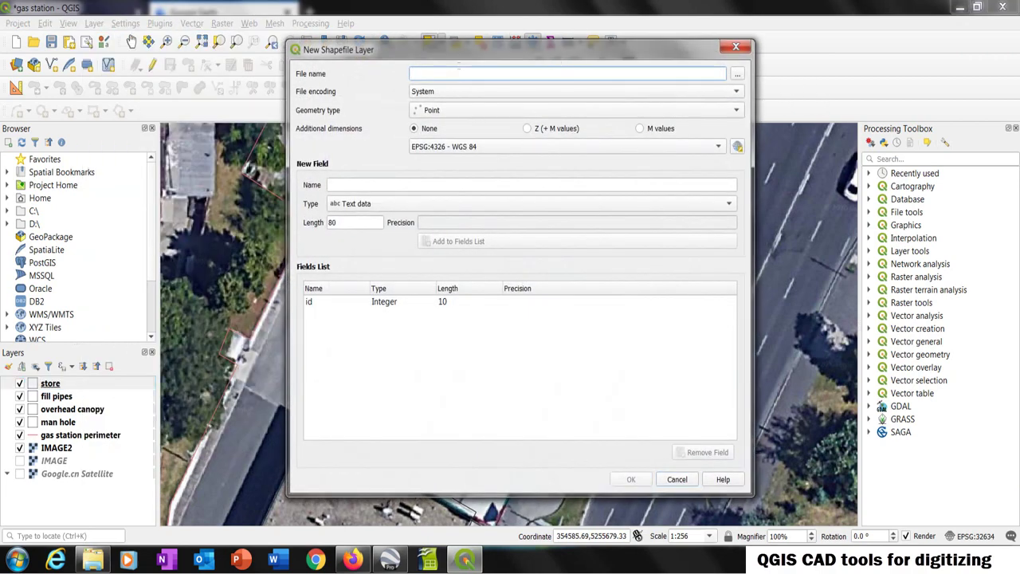
type("pump")
left_click(444, 110)
left_click(443, 152)
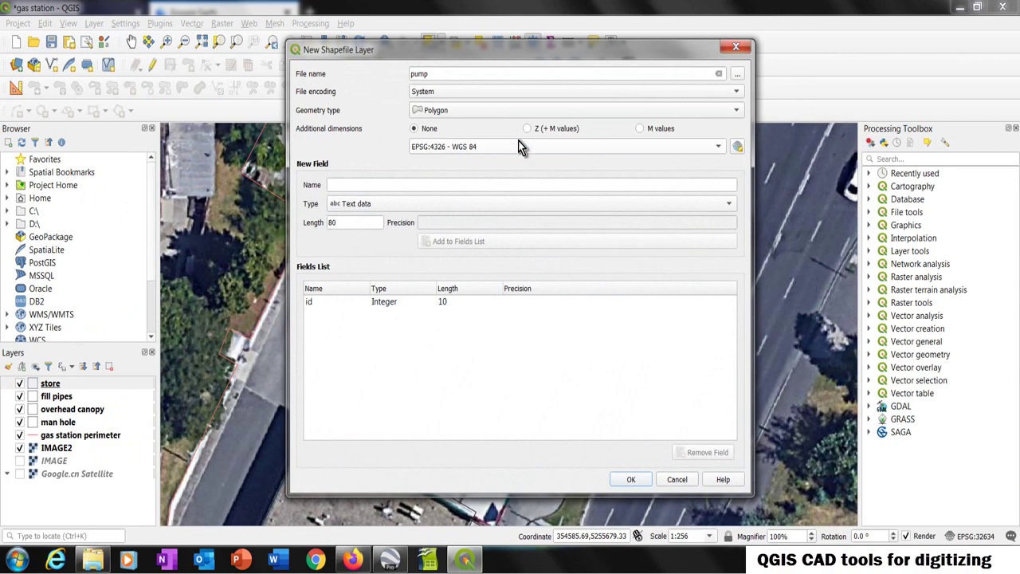
left_click(737, 148)
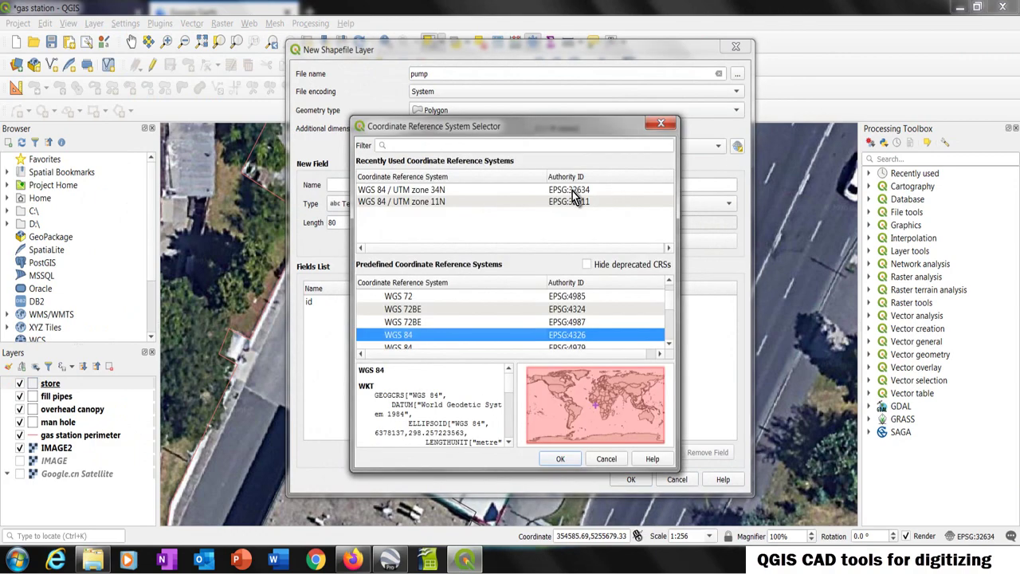
left_click(574, 191)
left_click(558, 459)
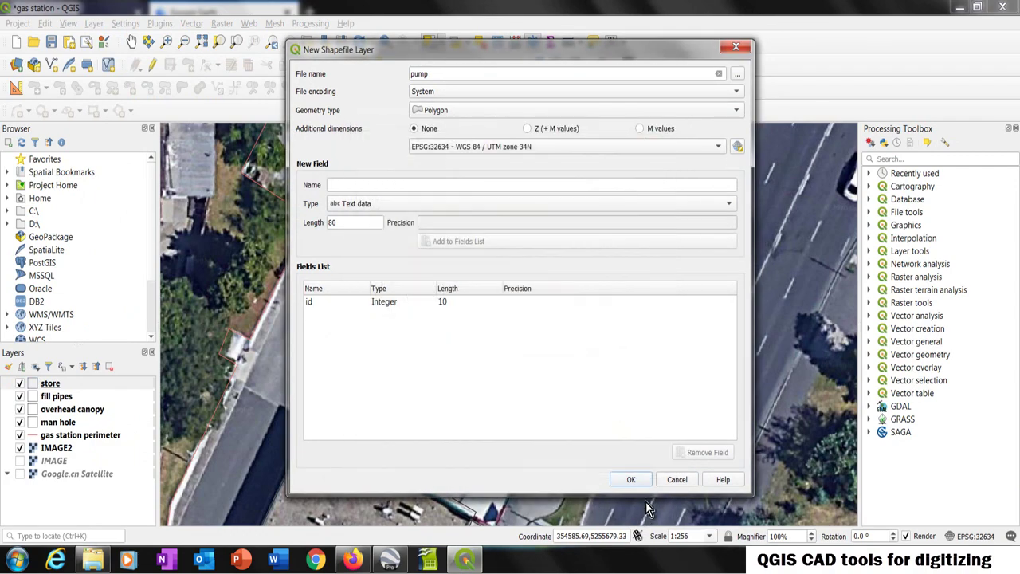
left_click(631, 479)
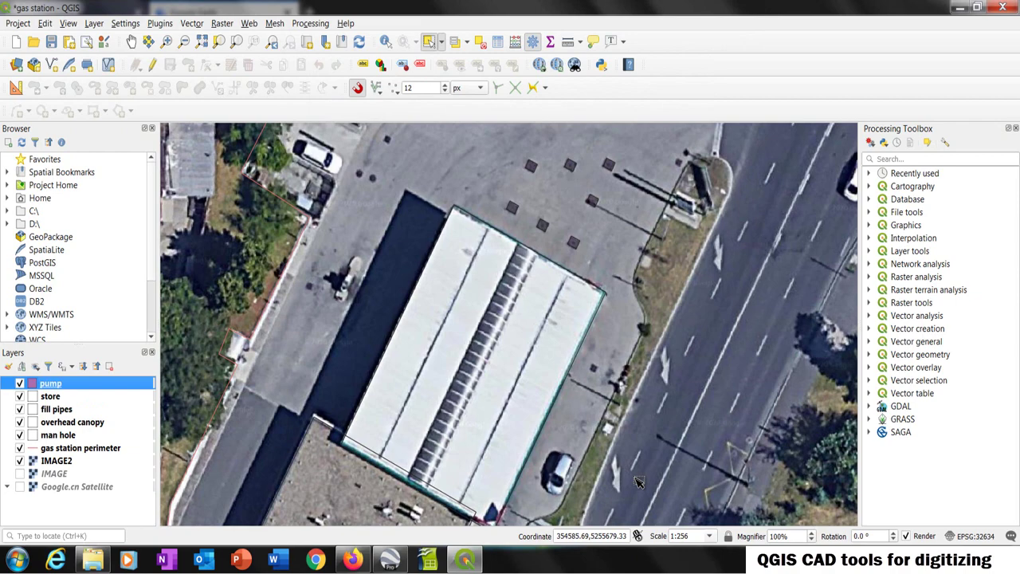
Give the pump layer's simple fill symbol a transparent fill color
right_click(62, 387)
left_click(85, 373)
left_click(518, 109)
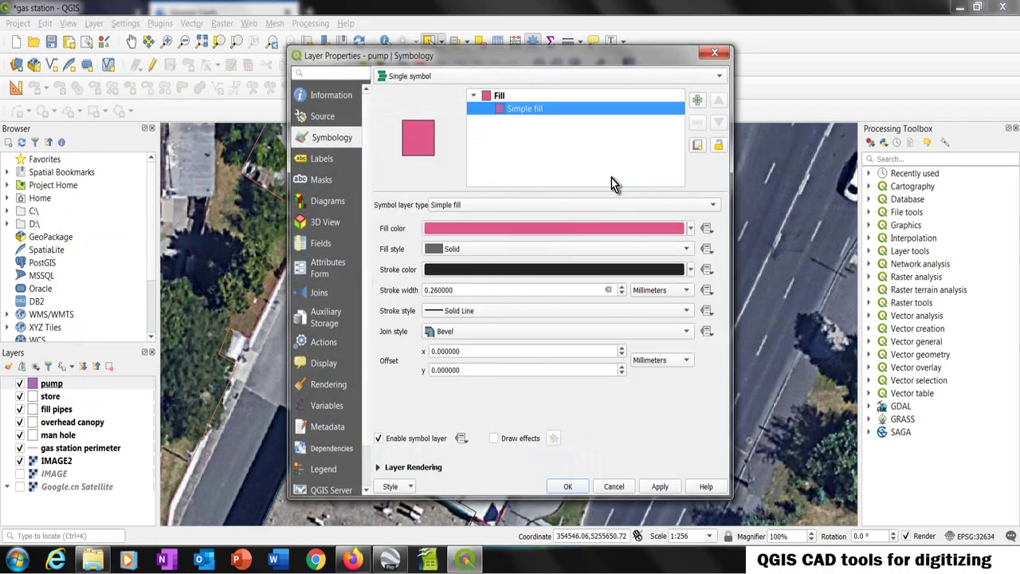
left_click(690, 229)
left_click(466, 244)
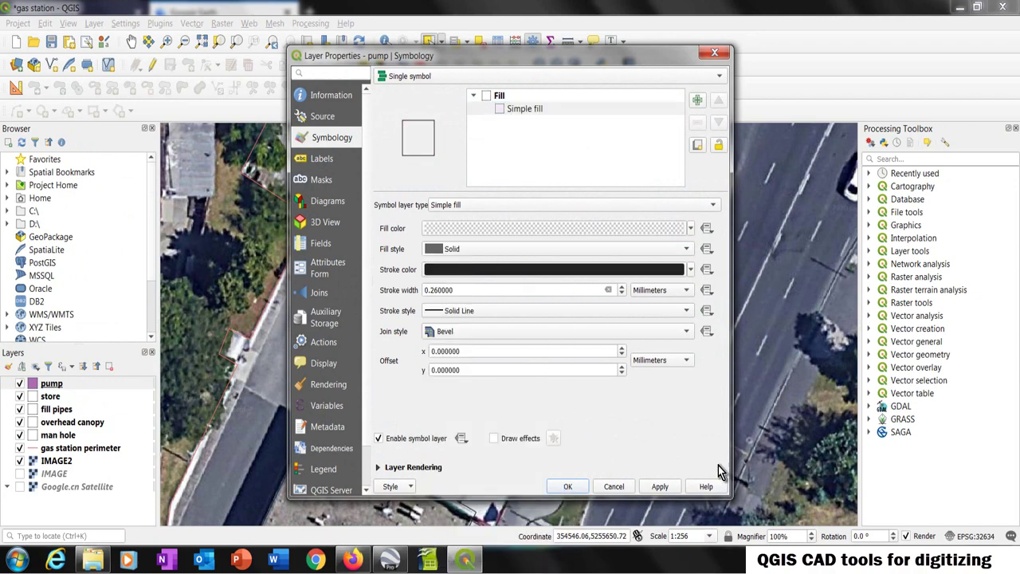
left_click(567, 486)
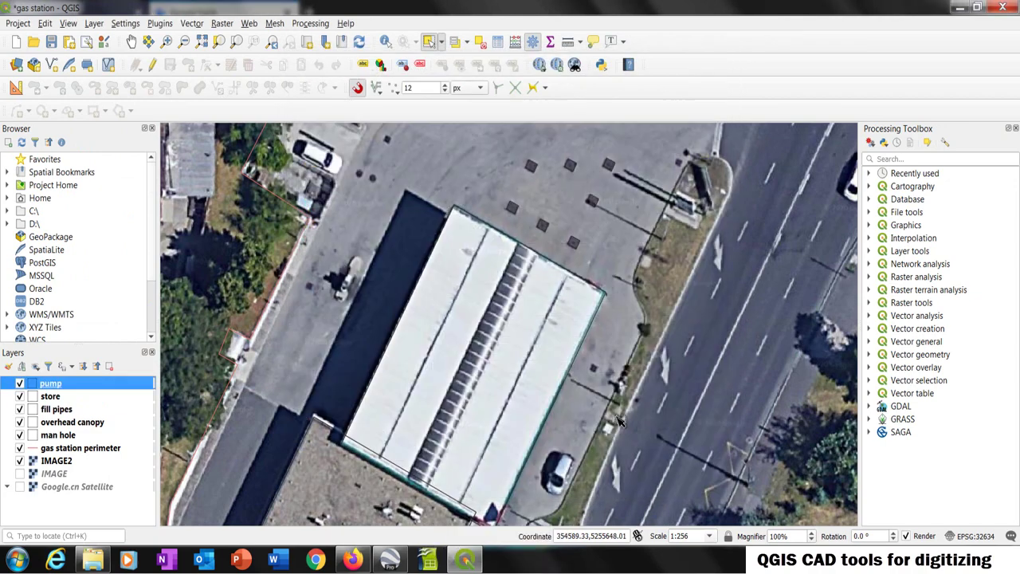
Start editing the pump layer and draw a three-point rectangle around the free-standing pump island beside the canopy's shadow, leaving its id empty
right_click(77, 384)
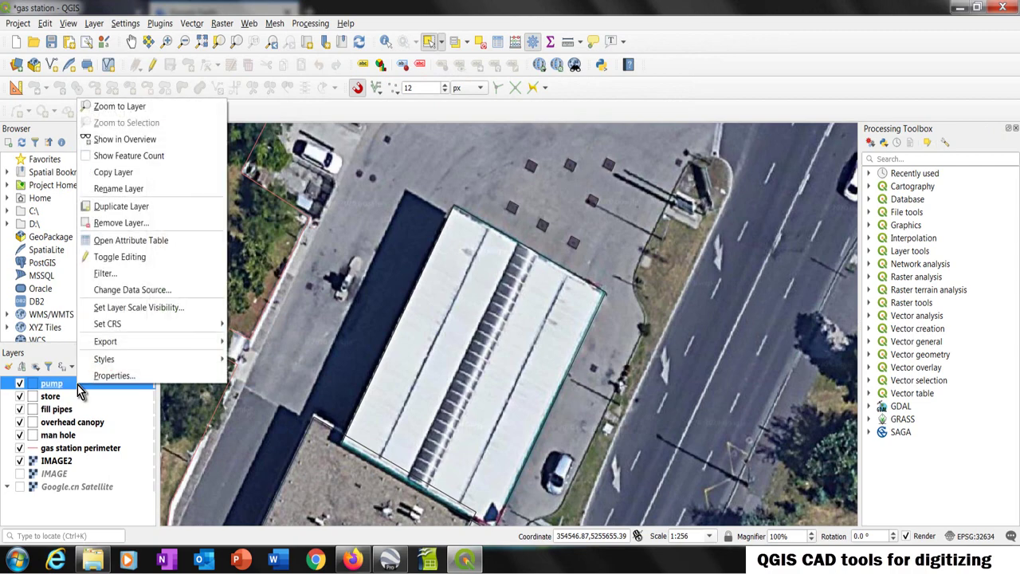
left_click(117, 263)
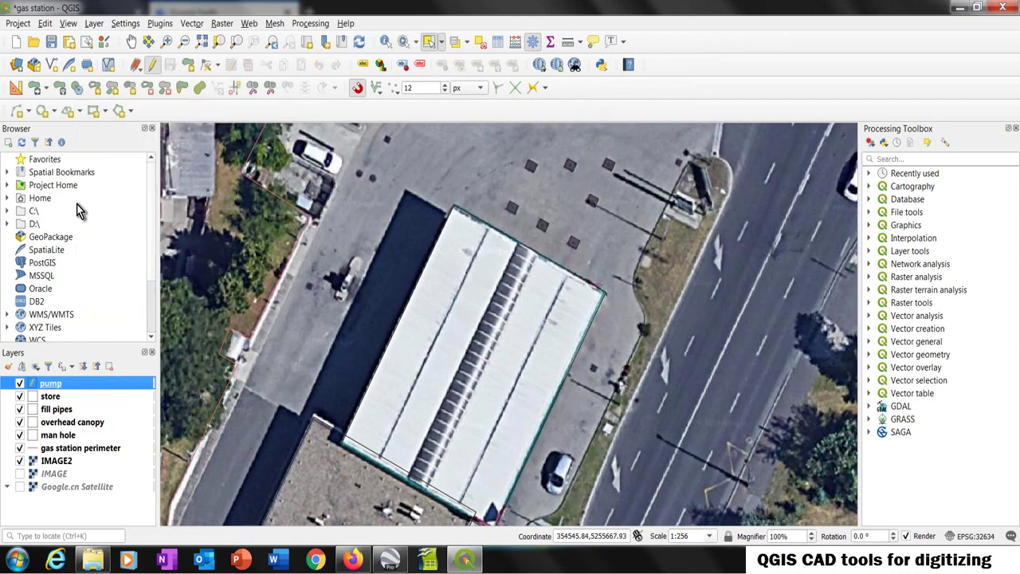
left_click(106, 111)
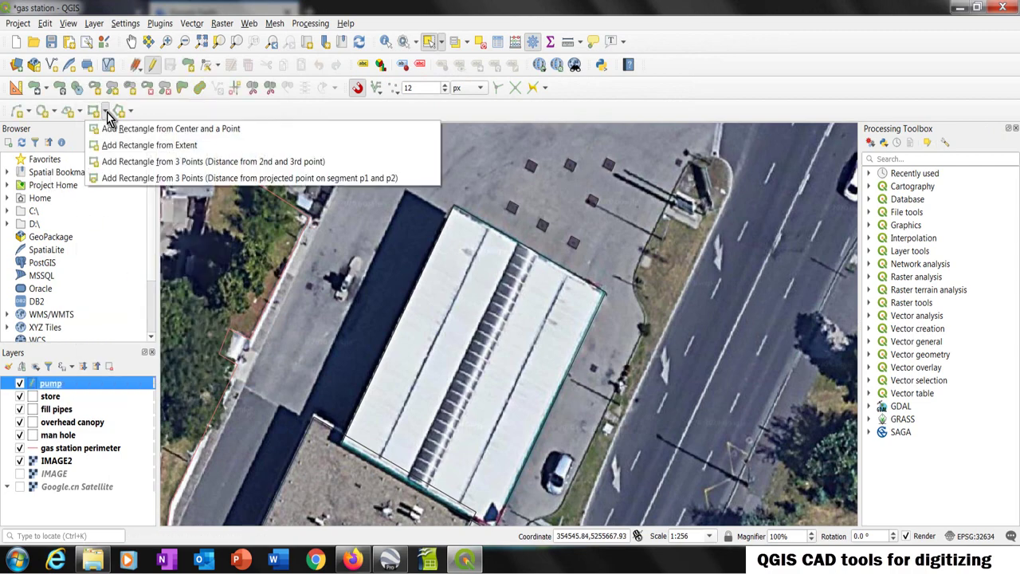
left_click(139, 169)
scroll(355, 235, "up", 3)
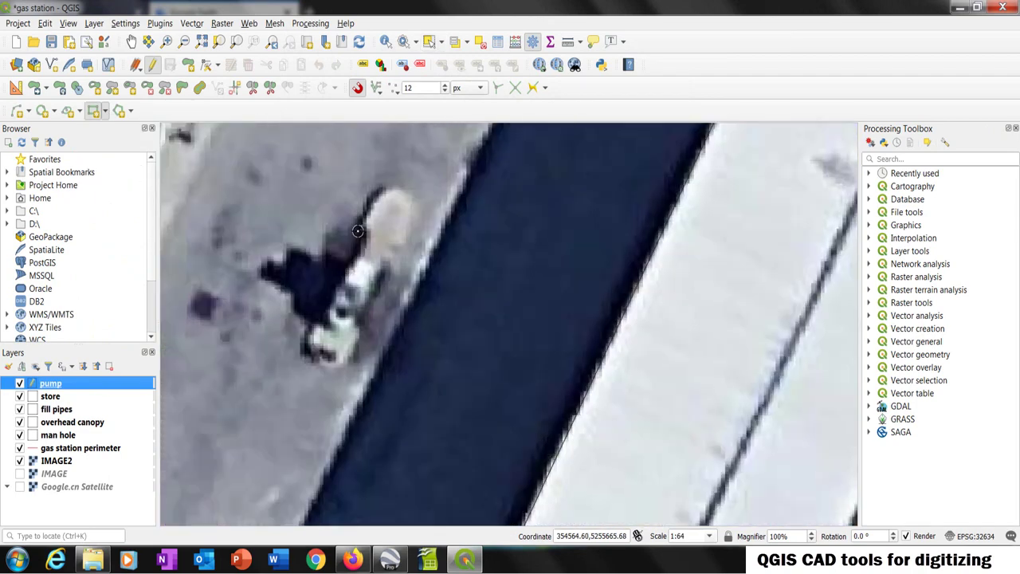
left_click(384, 181)
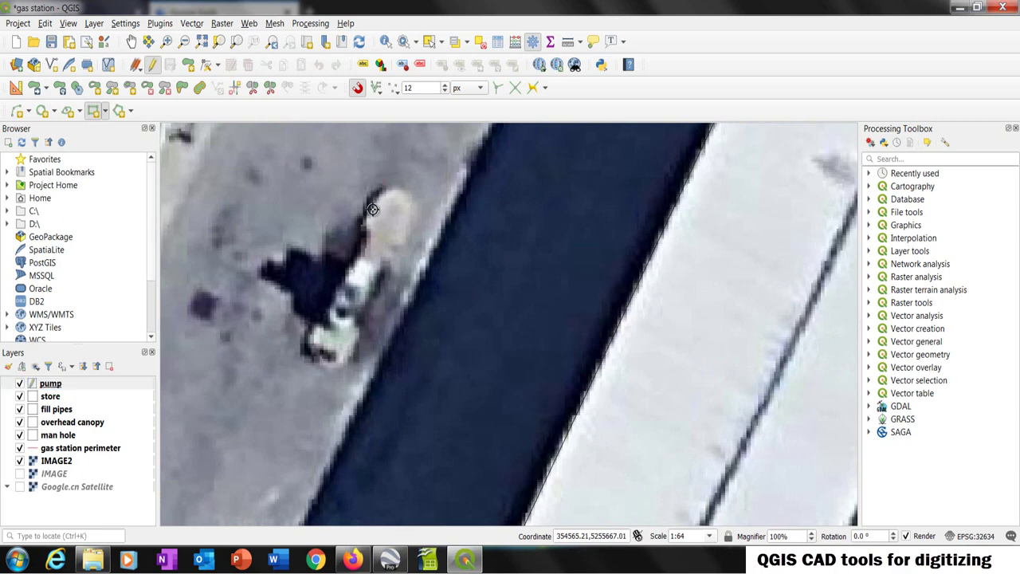
left_click(298, 345)
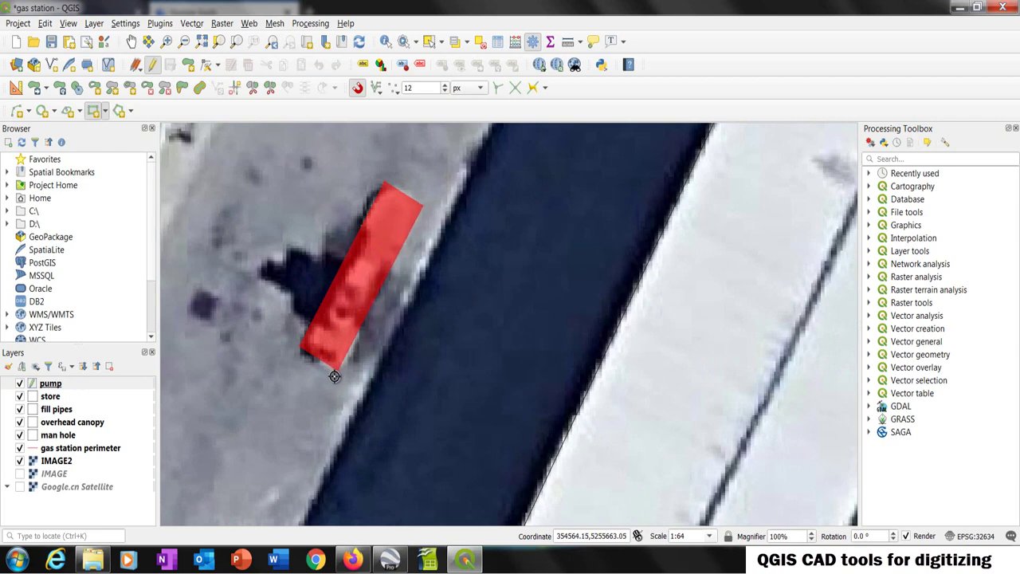
left_click(334, 376)
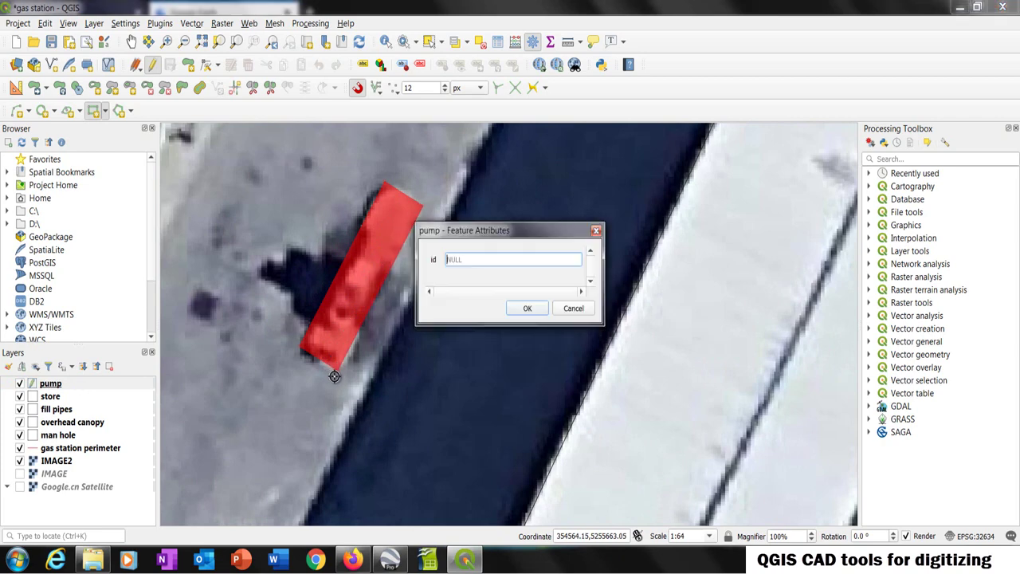
left_click(526, 309)
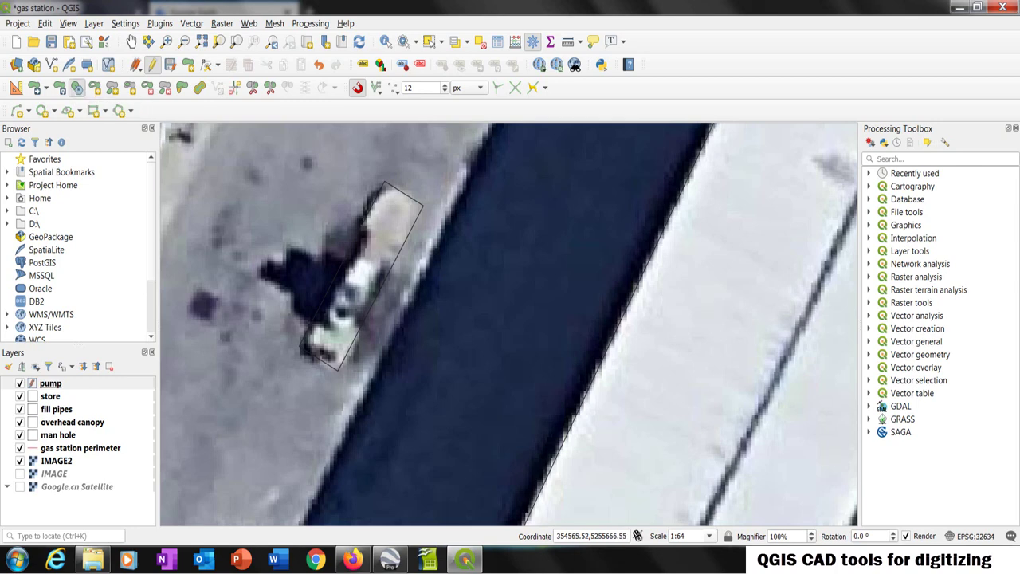
Round the pump island rectangle with the Simplify Feature tool, using the Smooth method with a 25 % offset
left_click(371, 263)
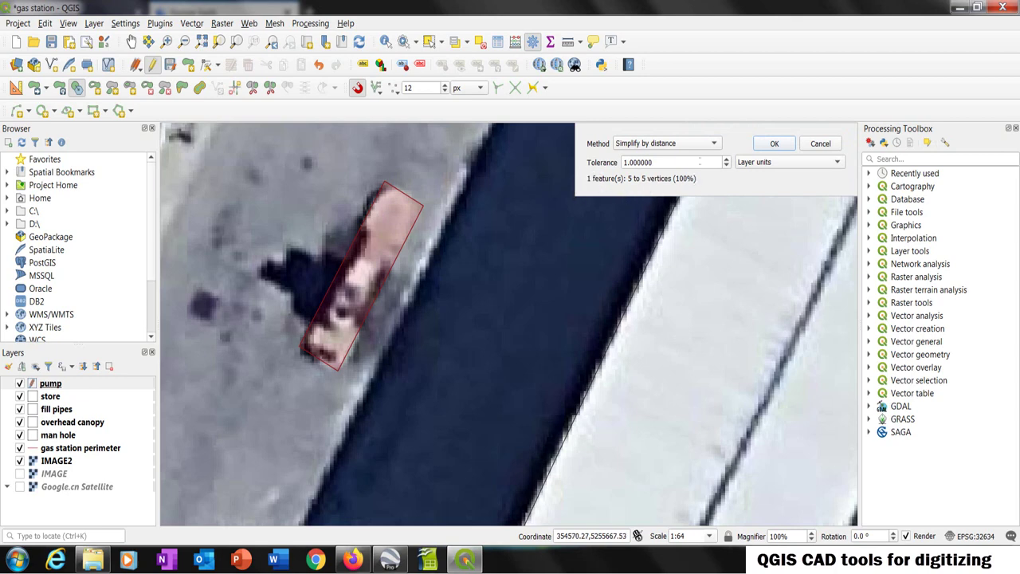
left_click(725, 167)
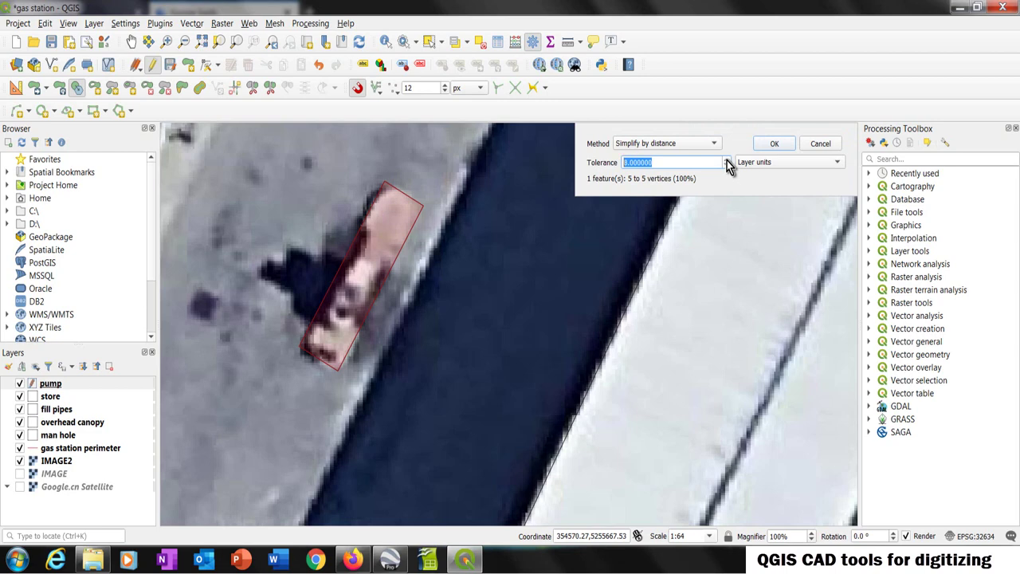
left_click(669, 144)
left_click(669, 158)
left_click(715, 159)
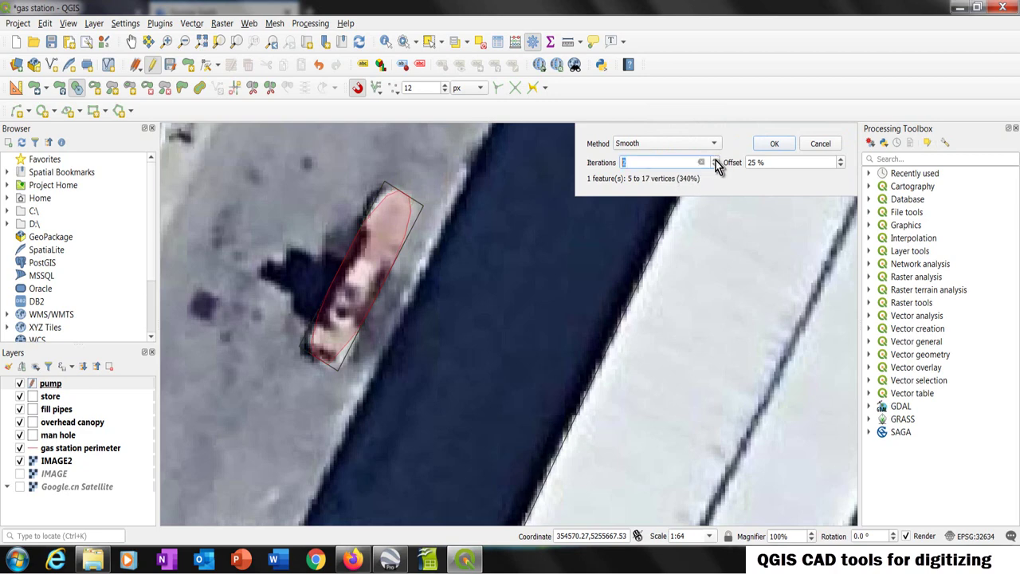
left_click(715, 166)
left_click(716, 166)
left_click(715, 160)
left_click(716, 159)
left_click(774, 143)
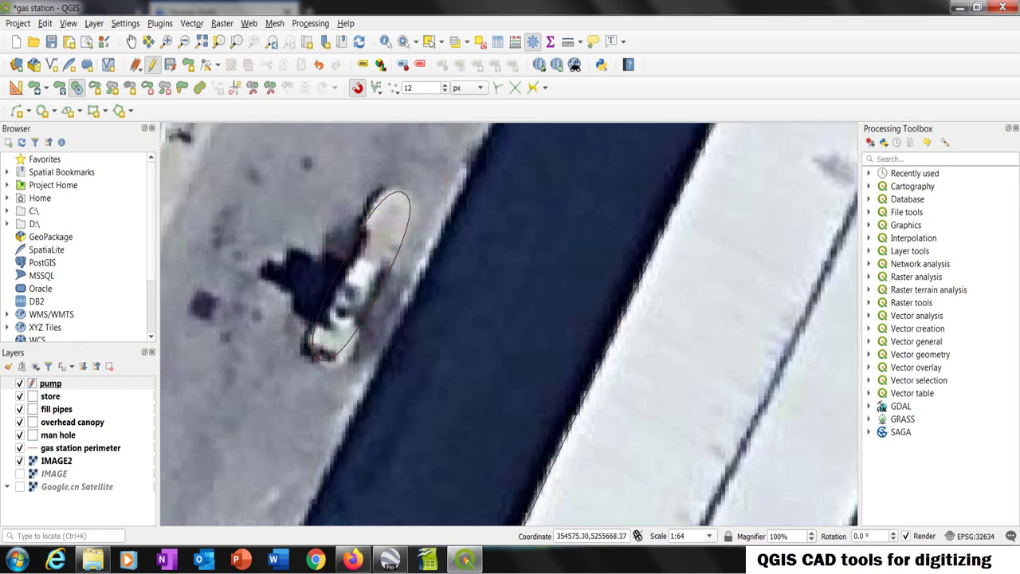
Hide the IMAGE2 imagery to check the rounded outline, and end editing of the pump layer with its changes saved
left_click(19, 461)
left_click(19, 461)
left_click(19, 461)
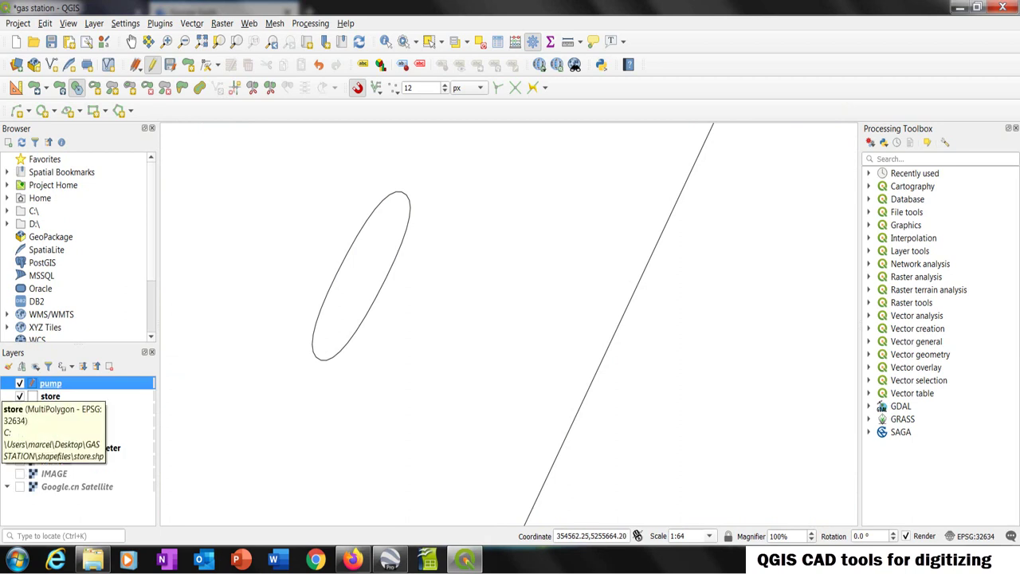
left_click(154, 71)
left_click(491, 290)
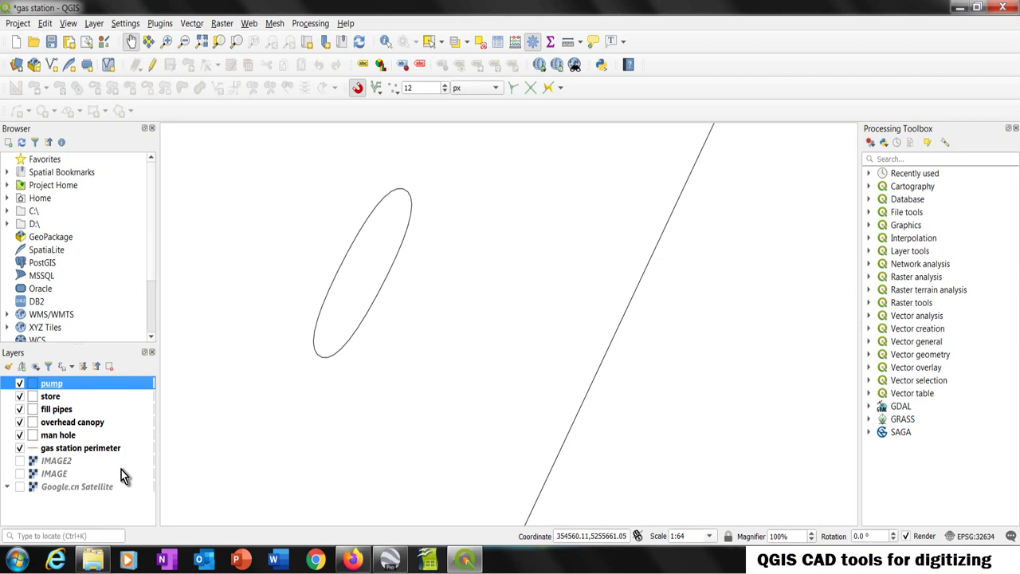
Show the IMAGE2 imagery and hide the pump layer to examine the pump island beneath the outline
left_click(20, 461)
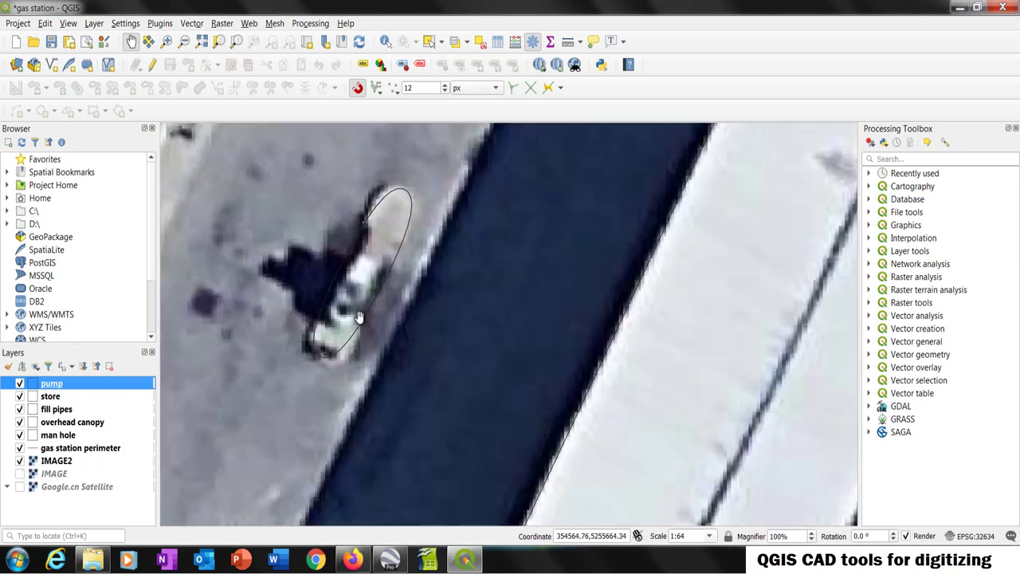
left_click(20, 384)
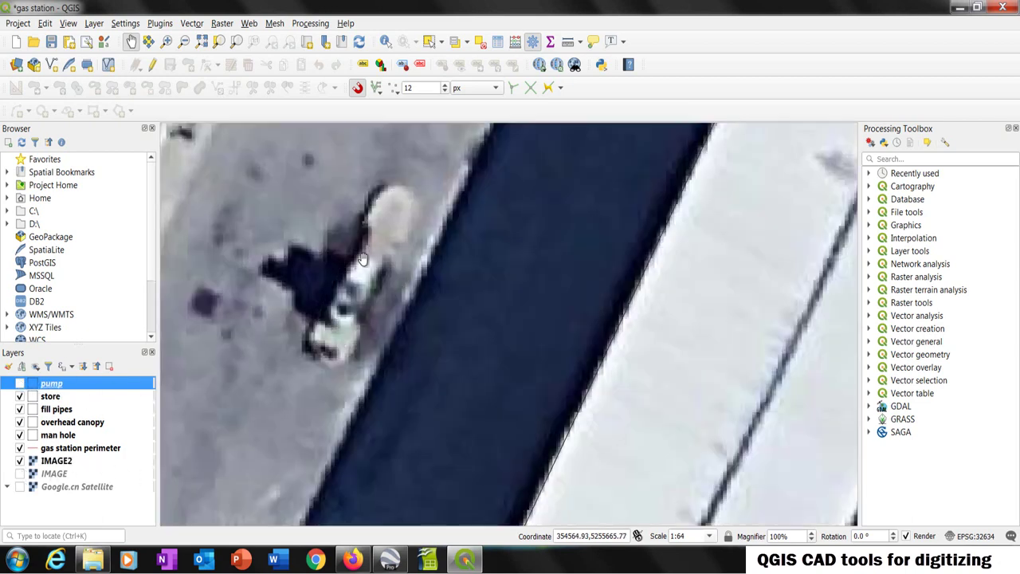
Show the pump layer and check the real pump island's shape in the Google Earth Street View window
left_click(19, 383)
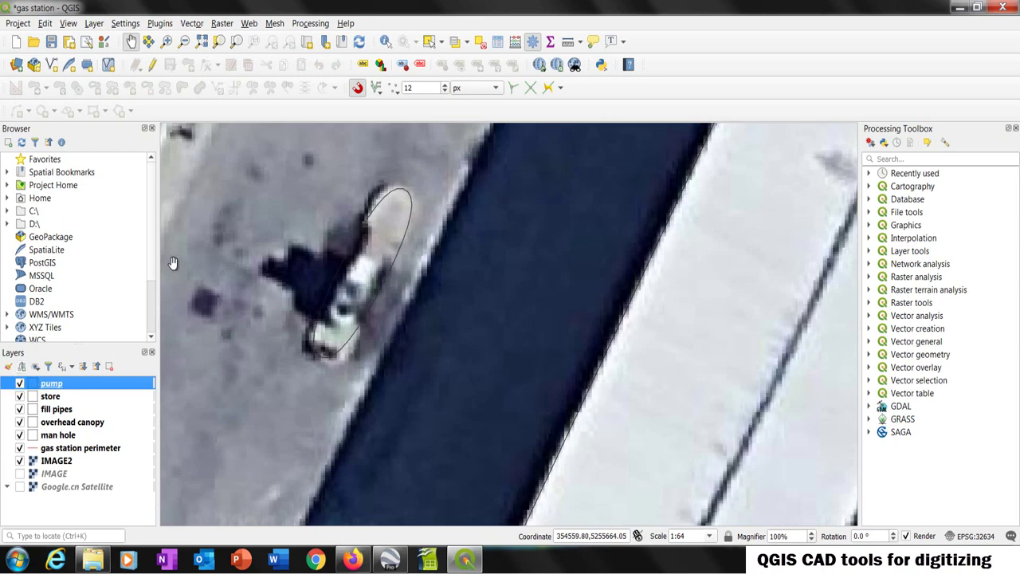
left_click(354, 560)
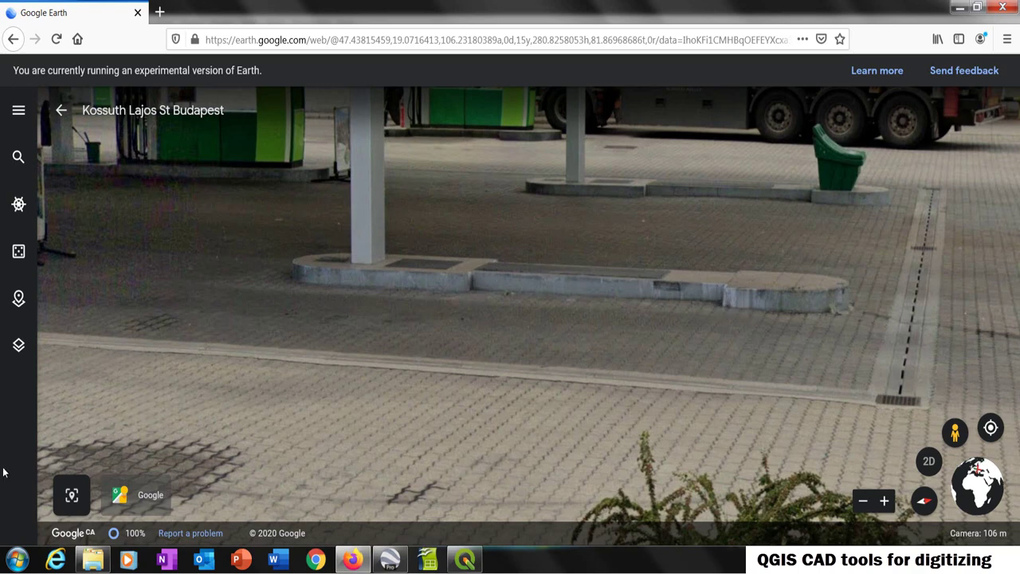
left_click(960, 7)
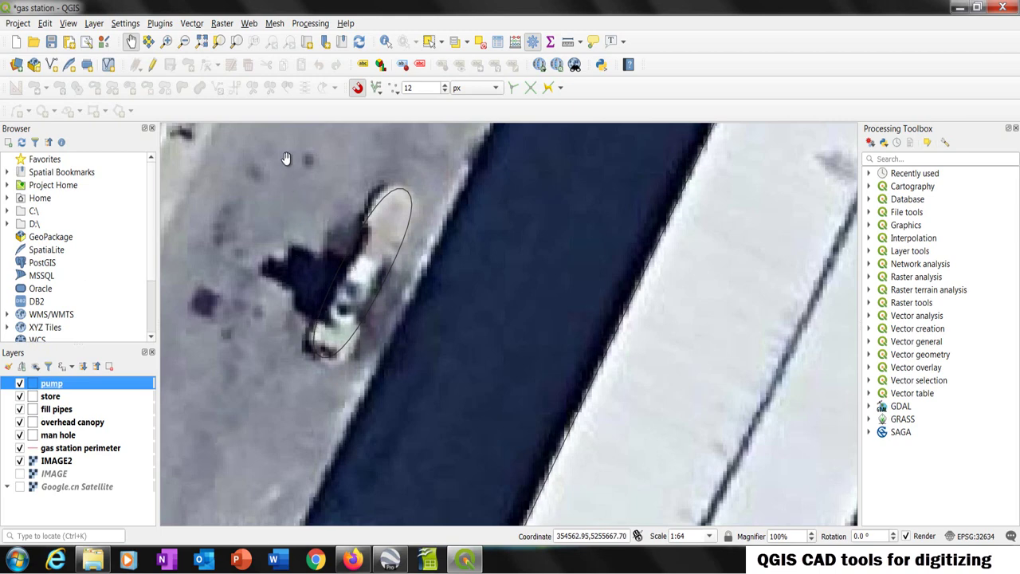
Start editing the pump layer and try to reshape the island's long side facing away from the canopy with a straight inward cut
left_click(20, 460)
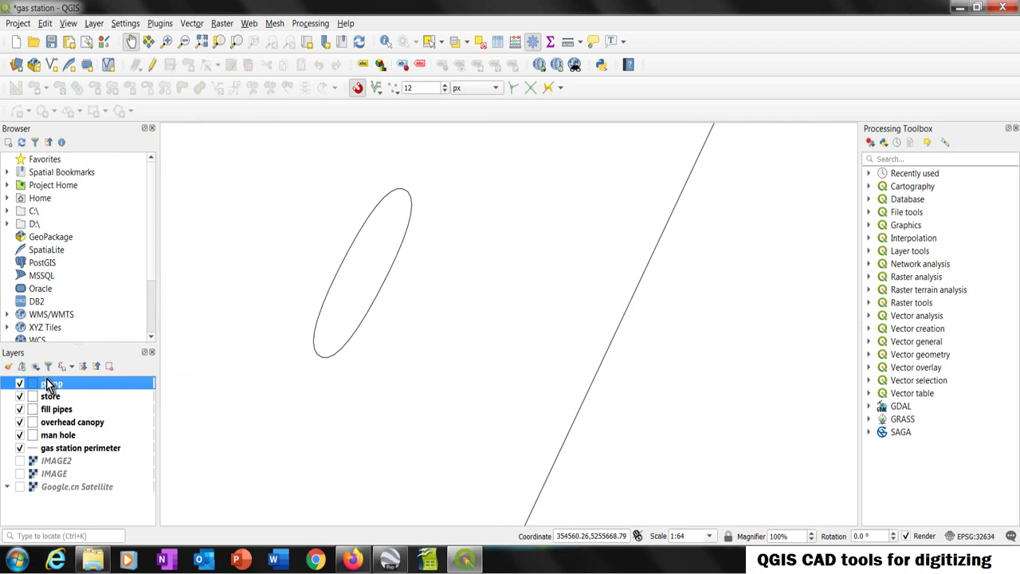
left_click(153, 67)
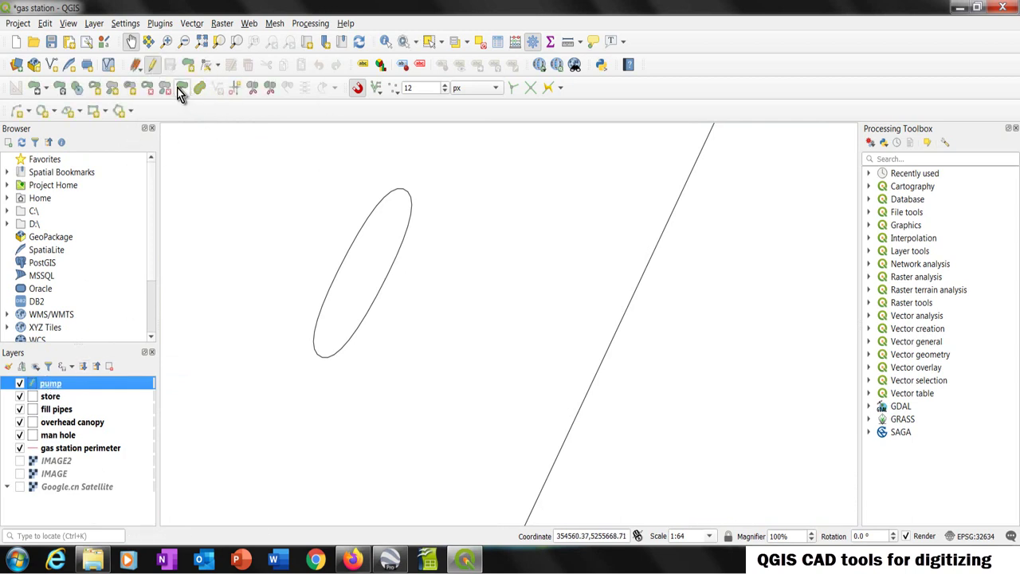
left_click(181, 88)
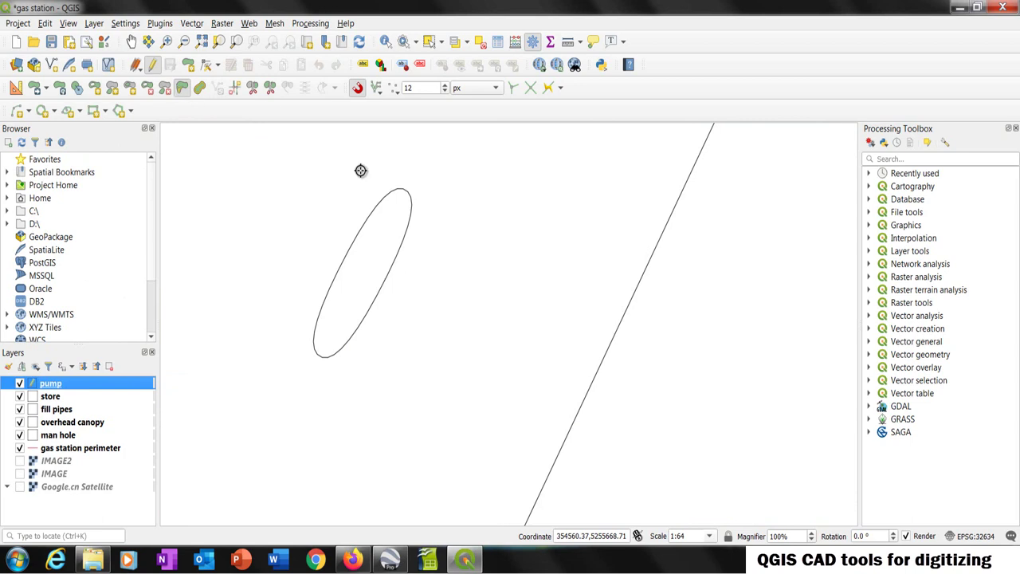
left_click(308, 306)
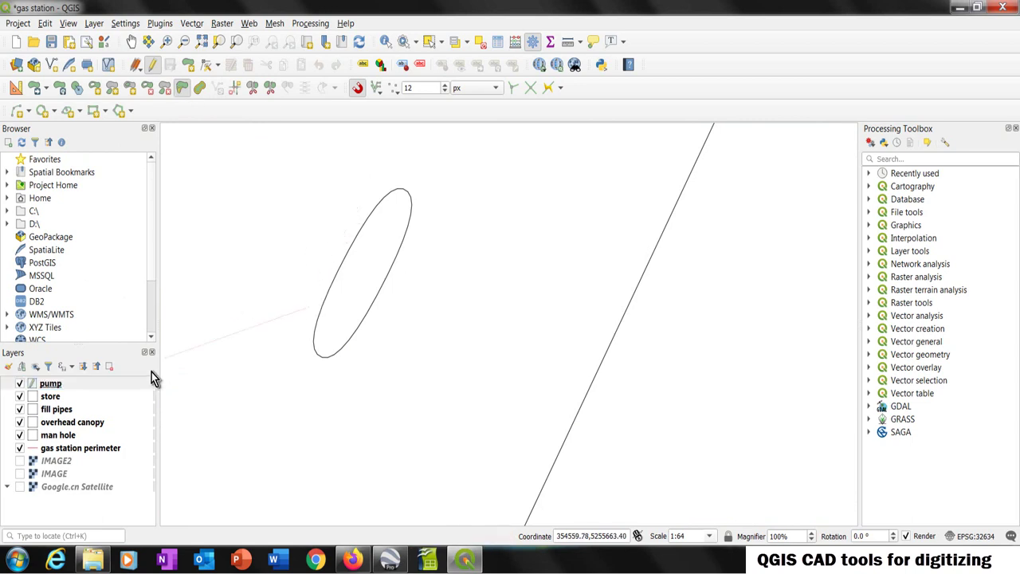
left_click(20, 461)
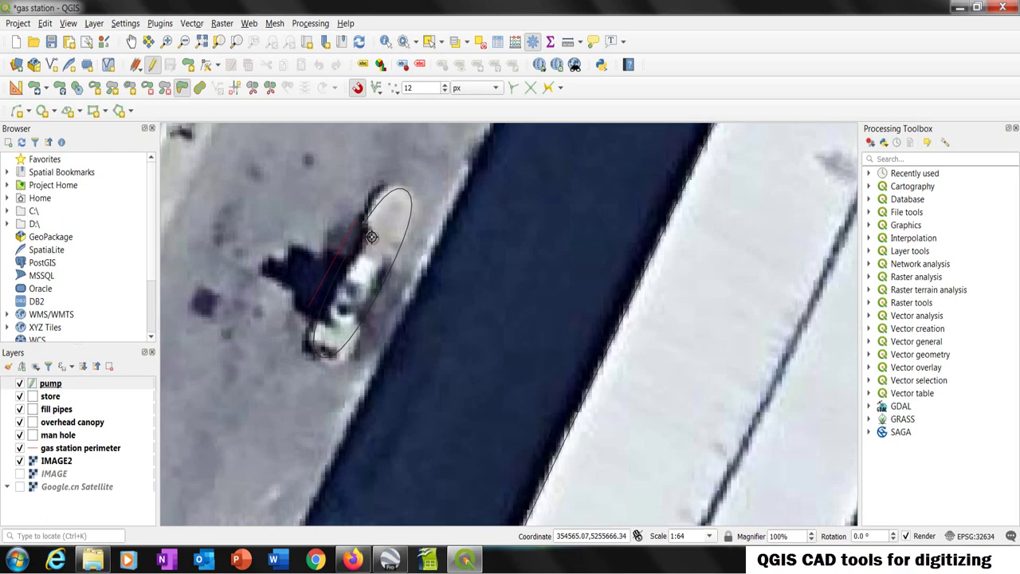
left_click(374, 232)
left_click(328, 329)
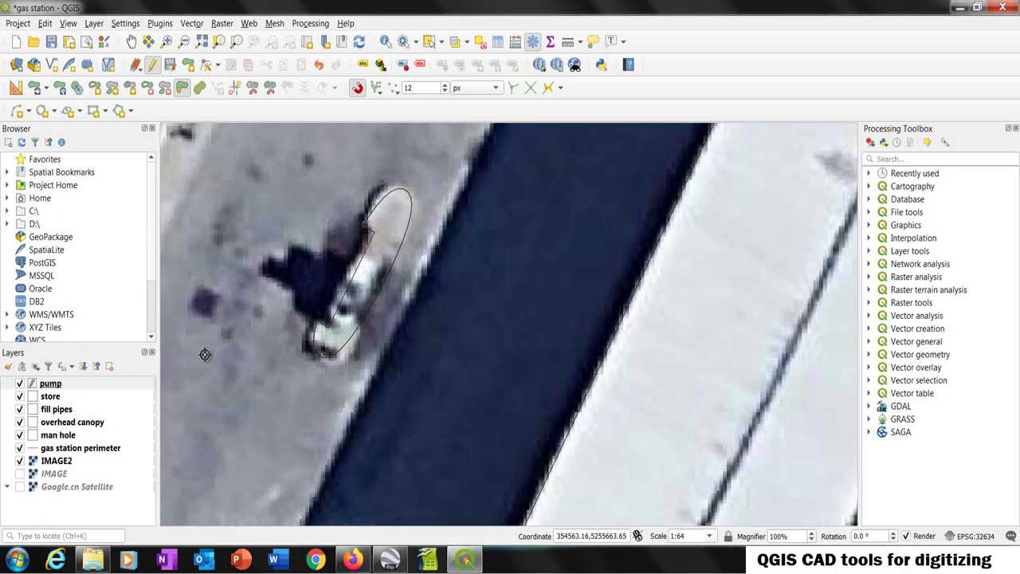
Toggle the pump layer to compare the reshaped outline with the imagery, and hide IMAGE2 to inspect the outline alone
left_click(20, 385)
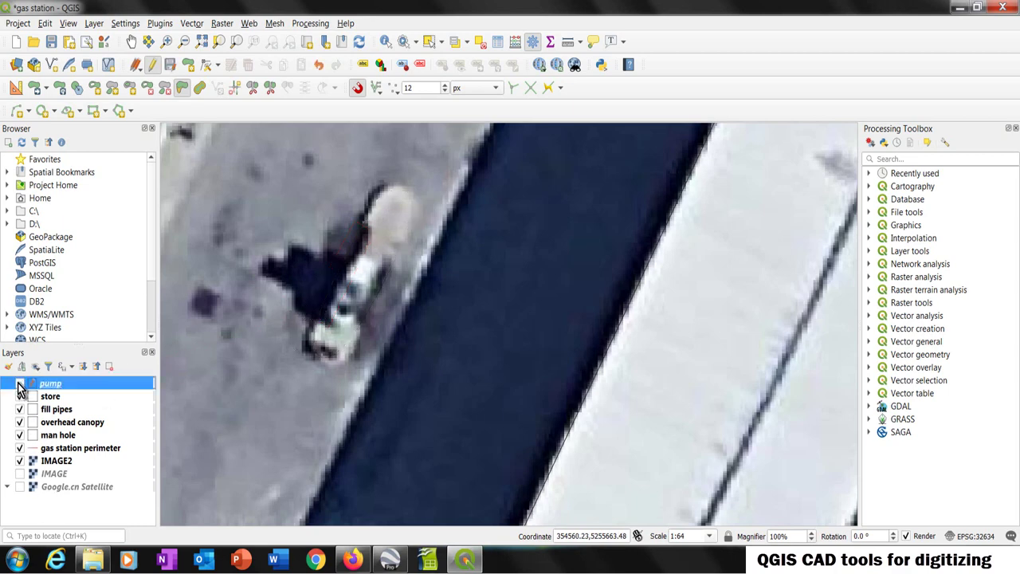
left_click(20, 385)
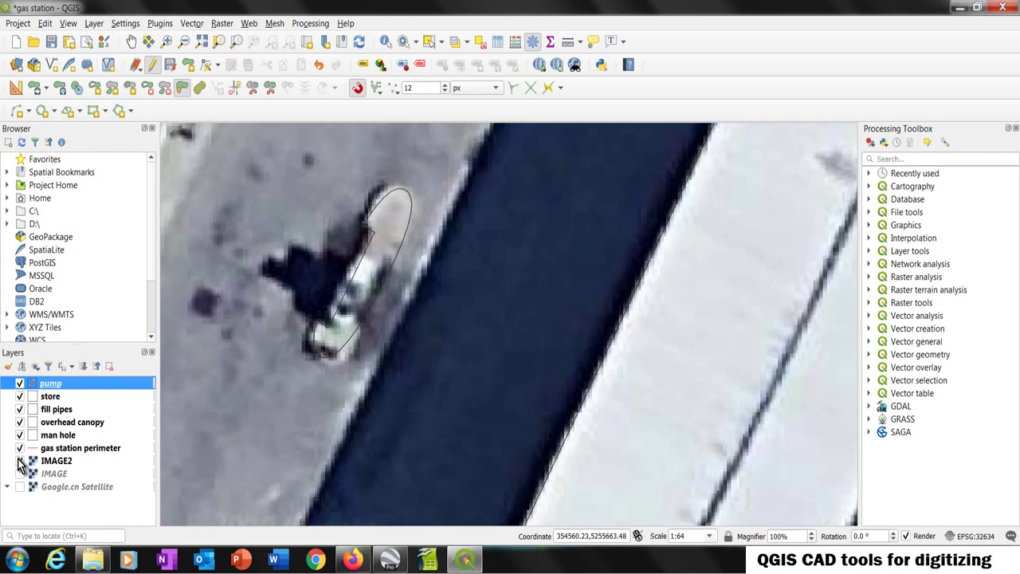
left_click(20, 461)
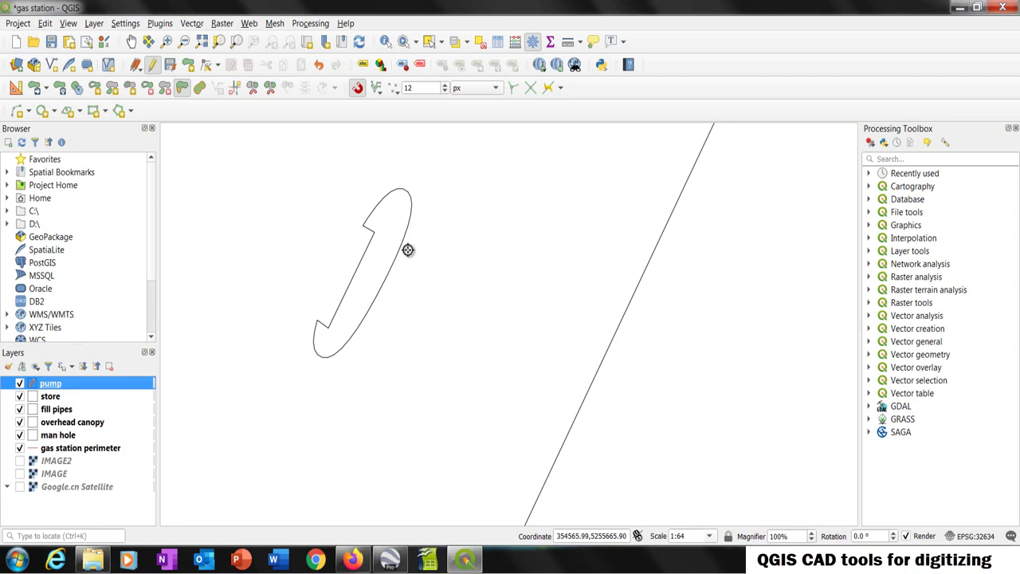
Try to reshape the island's canopy-facing side with a rectangular outward extension, and undo that reshape
left_click(341, 336)
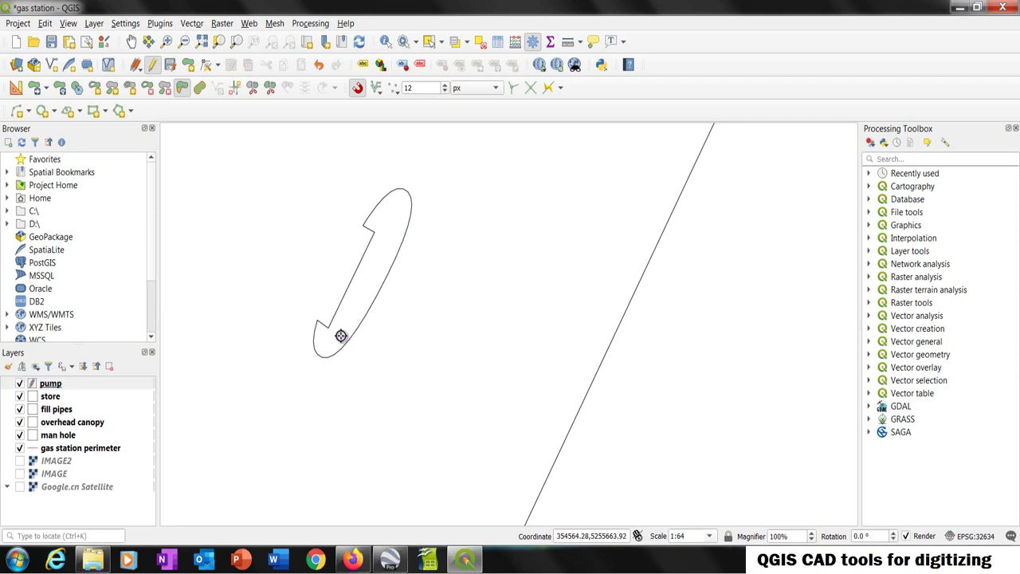
left_click(389, 241)
left_click(409, 254)
left_click(357, 351)
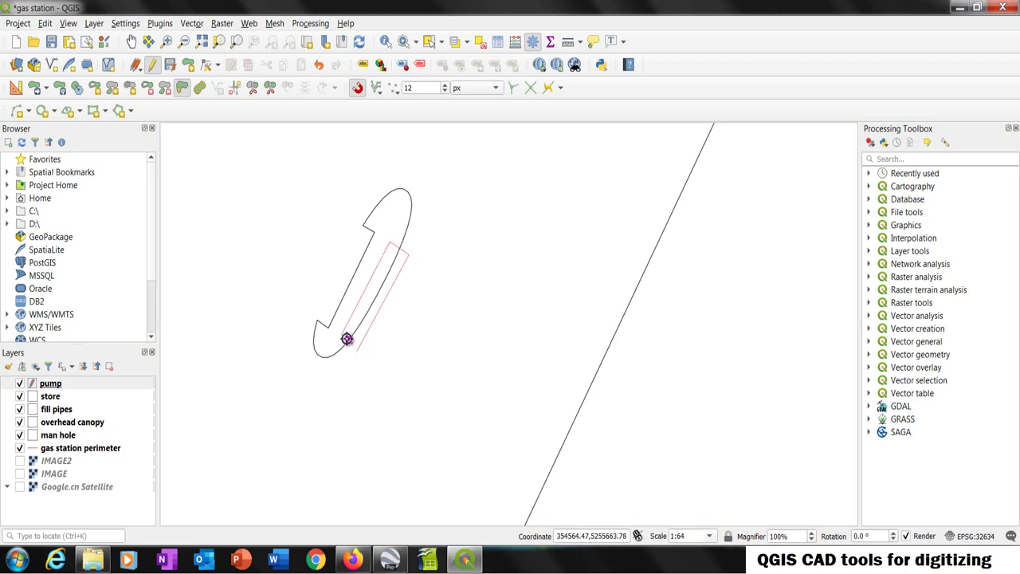
right_click(340, 335)
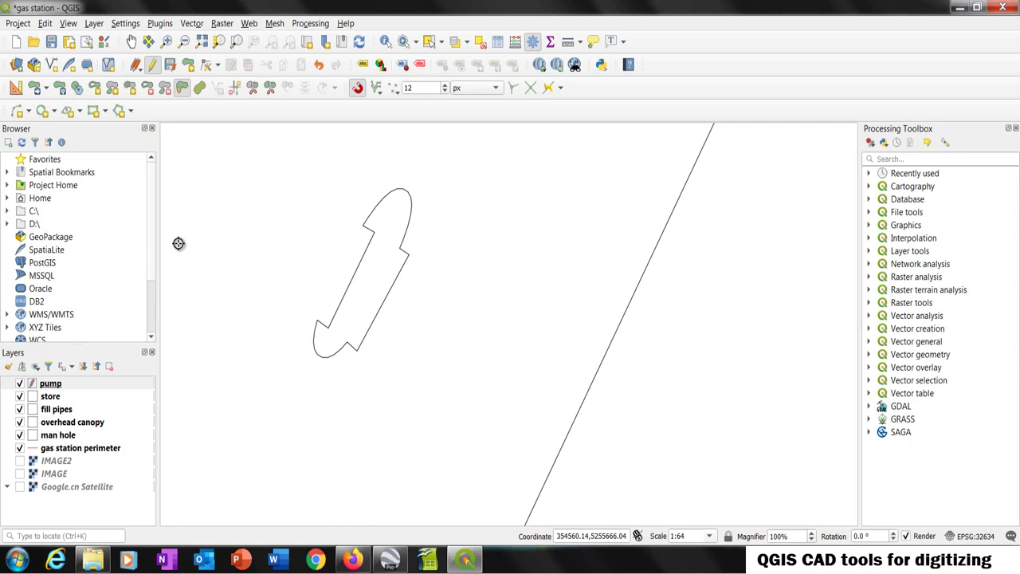
key("ctrl+z")
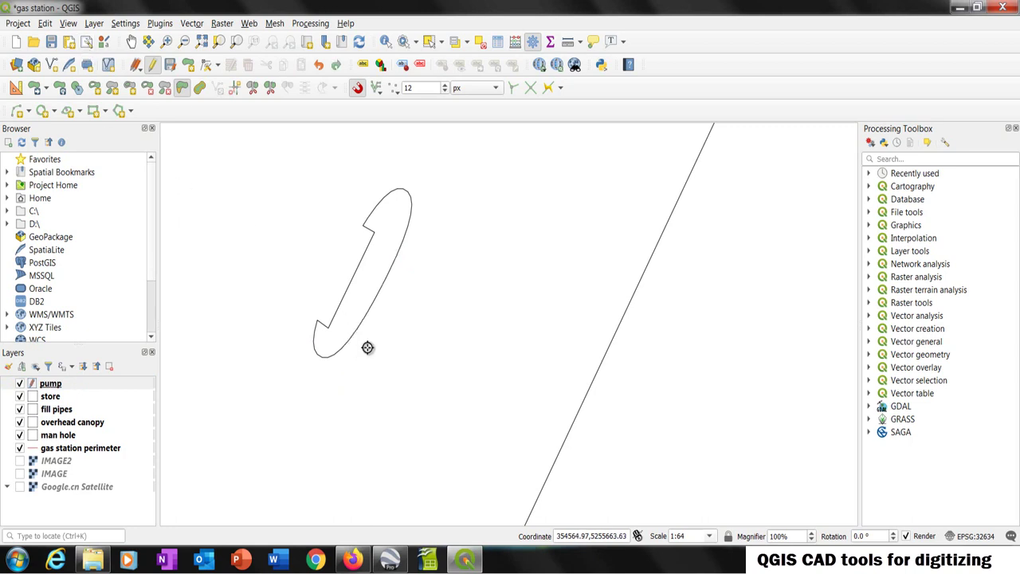
Try to reshape the island's canopy-facing side with a rectangular inward cut, and undo the reshapes on both sides
left_click(367, 343)
left_click(409, 252)
left_click(392, 244)
left_click(351, 340)
right_click(366, 355)
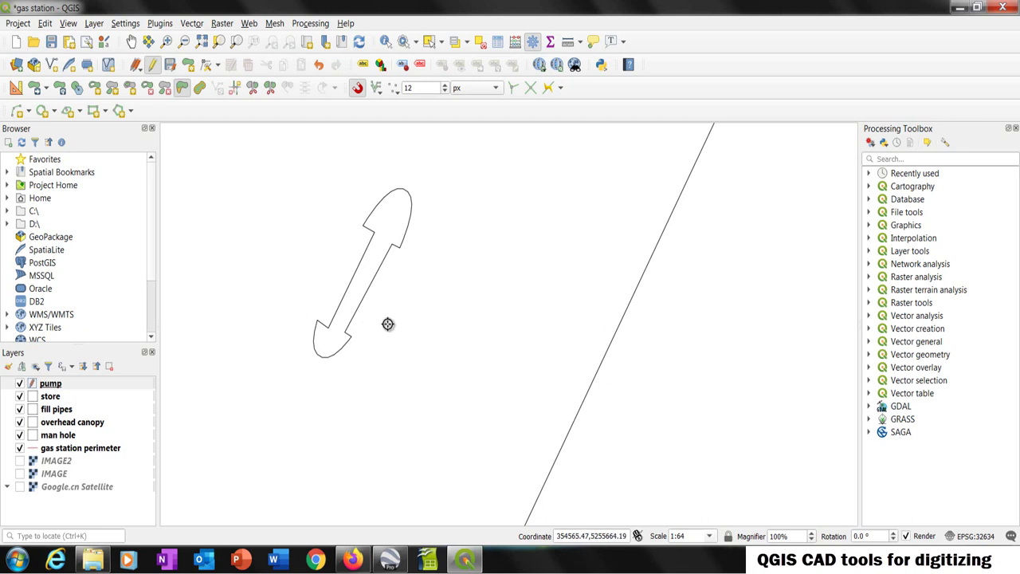
key("ctrl+z")
key("ctrl+z")
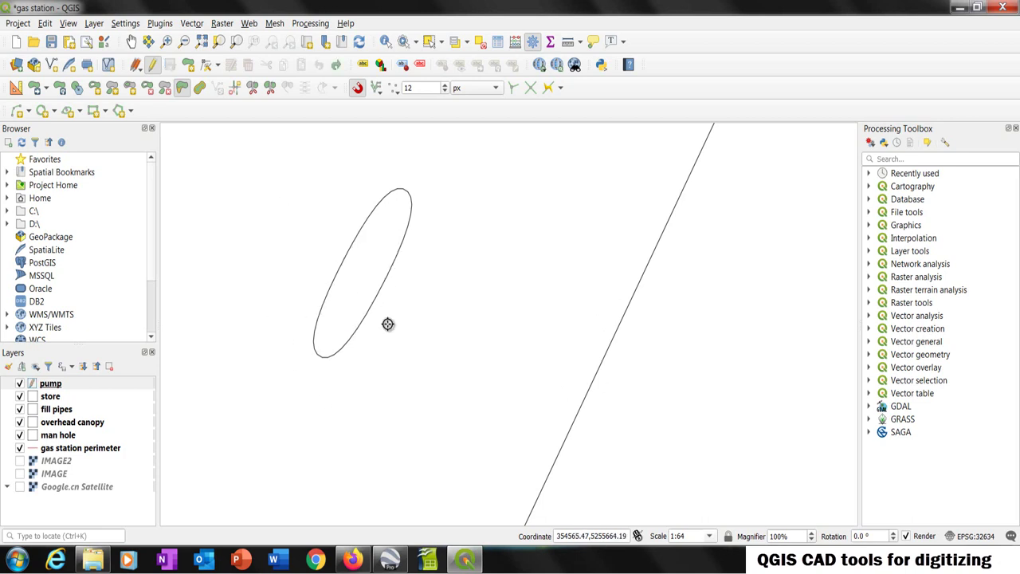
End editing of the pump layer and save the project
left_click(151, 64)
scroll(263, 342, "down", 1)
scroll(347, 272, "down", 1)
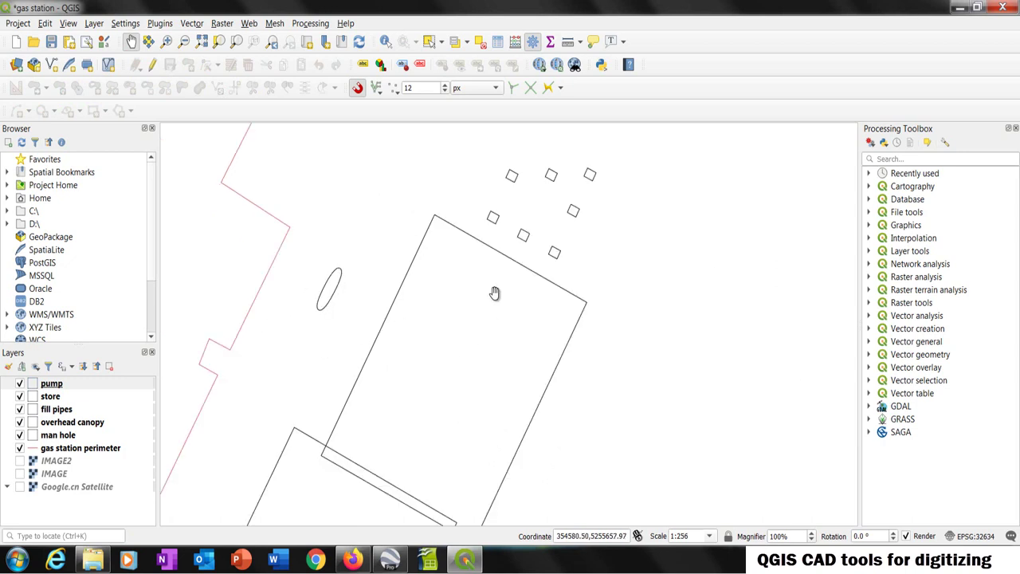
left_click(18, 24)
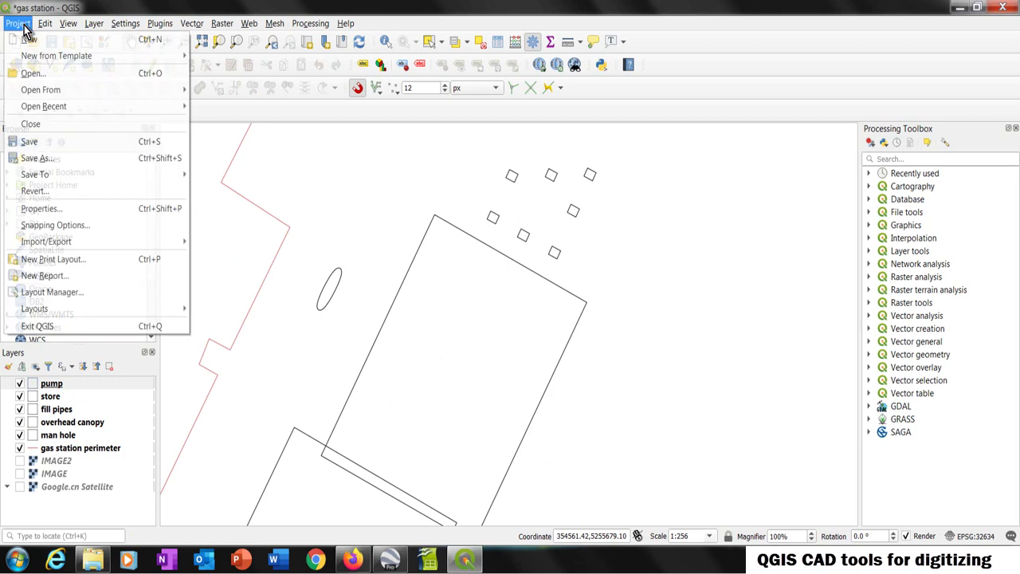
left_click(32, 142)
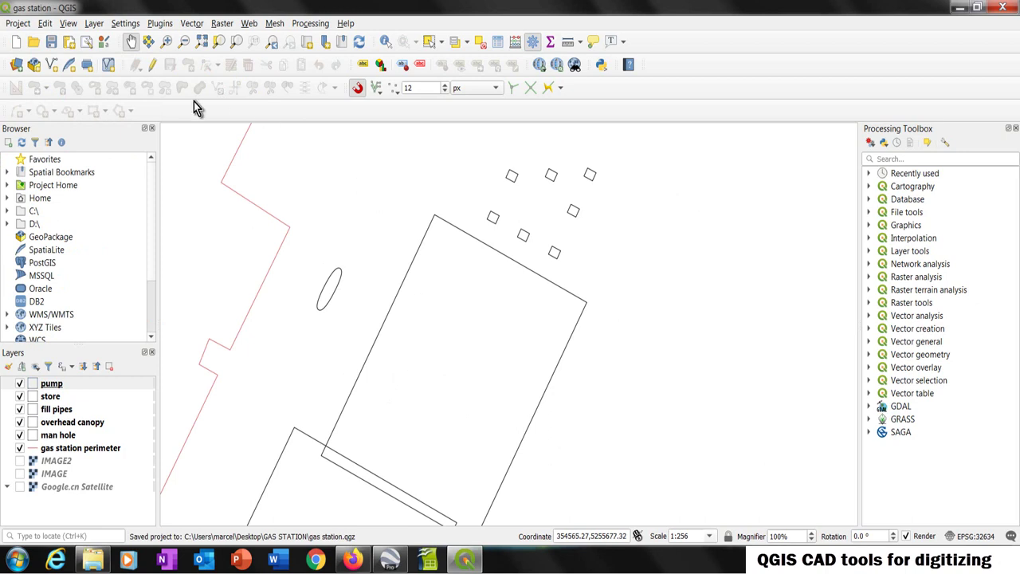
Start editing the pump layer again, select the smoothed pump island, and paste a copy of it
left_click(154, 65)
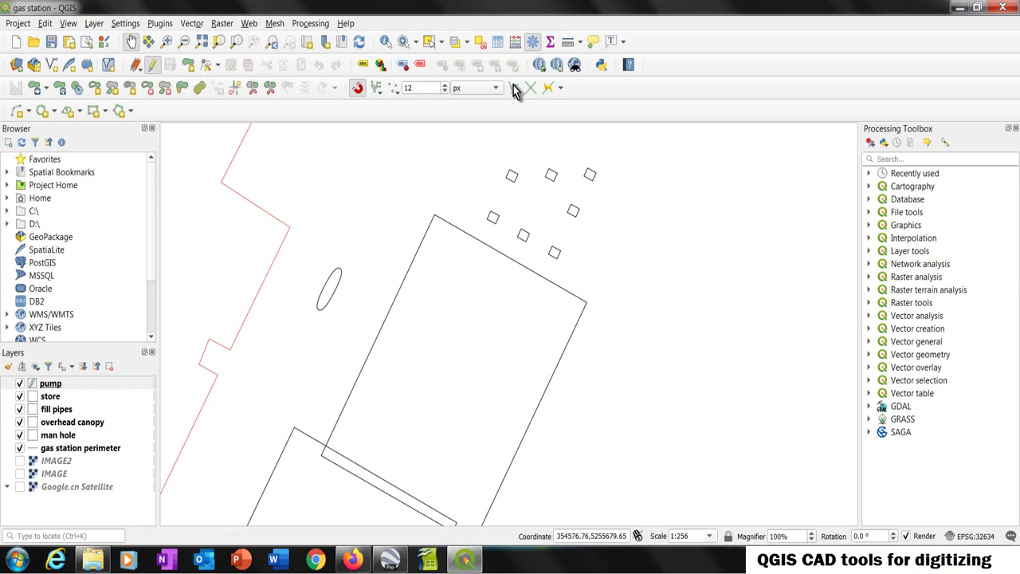
left_click(427, 46)
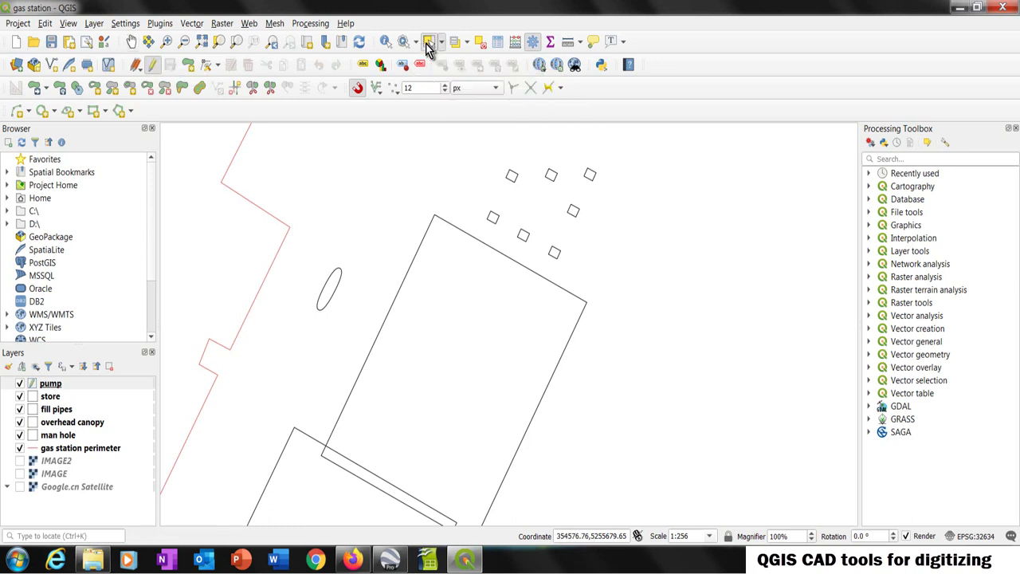
left_click(332, 298)
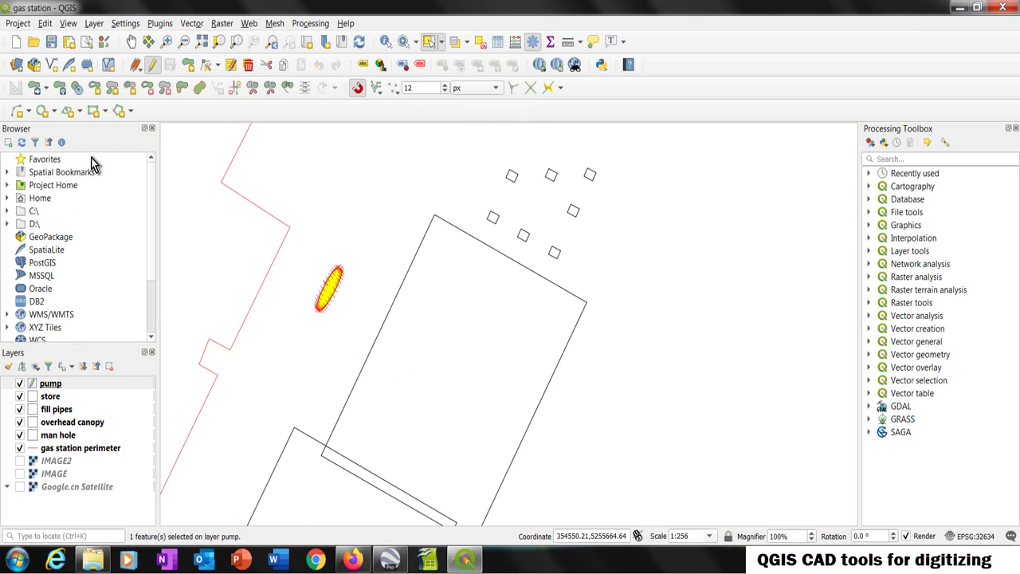
left_click(300, 65)
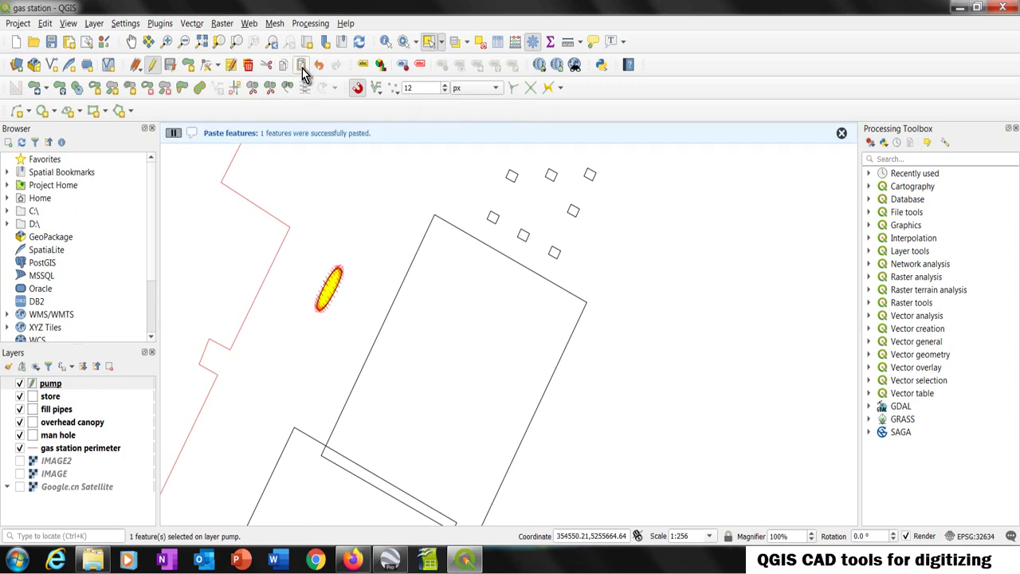
Place copies of the pump island at four spots inside the overhead canopy outline, two along each long side
left_click(34, 89)
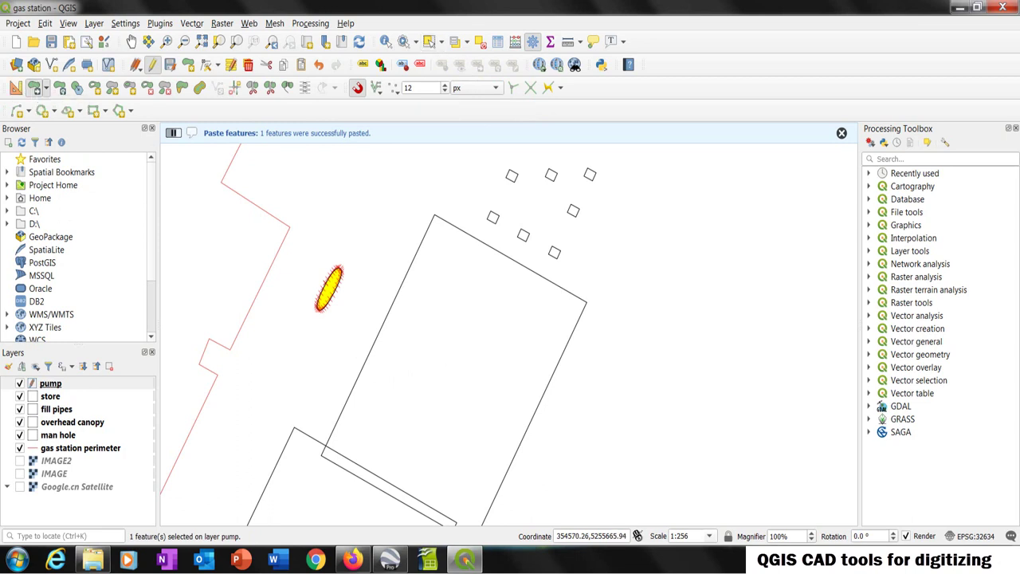
scroll(325, 283, "up", 1)
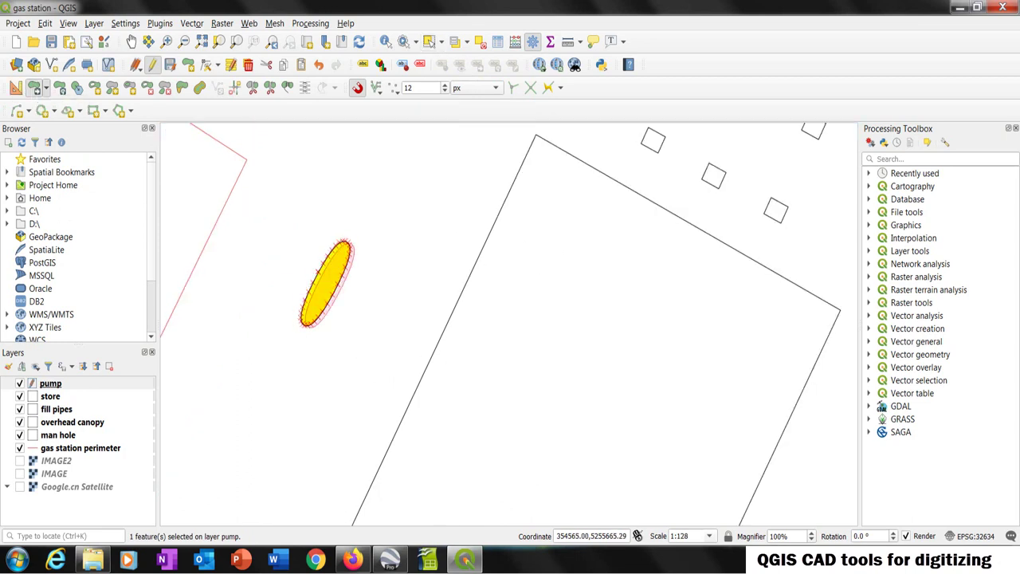
left_click(325, 284)
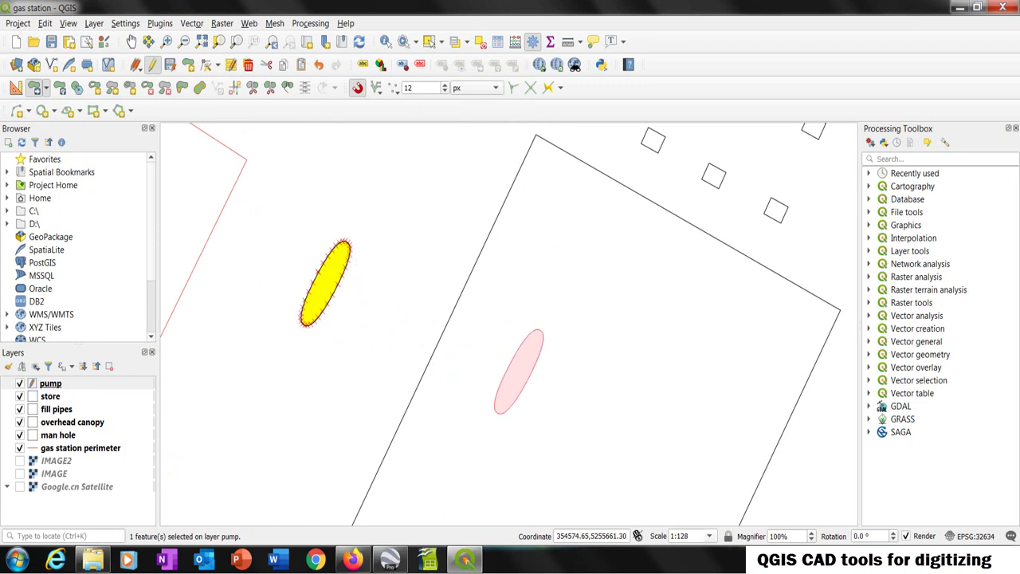
left_click(520, 373)
left_click(521, 375)
left_click(693, 456)
left_click(694, 455)
left_click(749, 344)
left_click(749, 345)
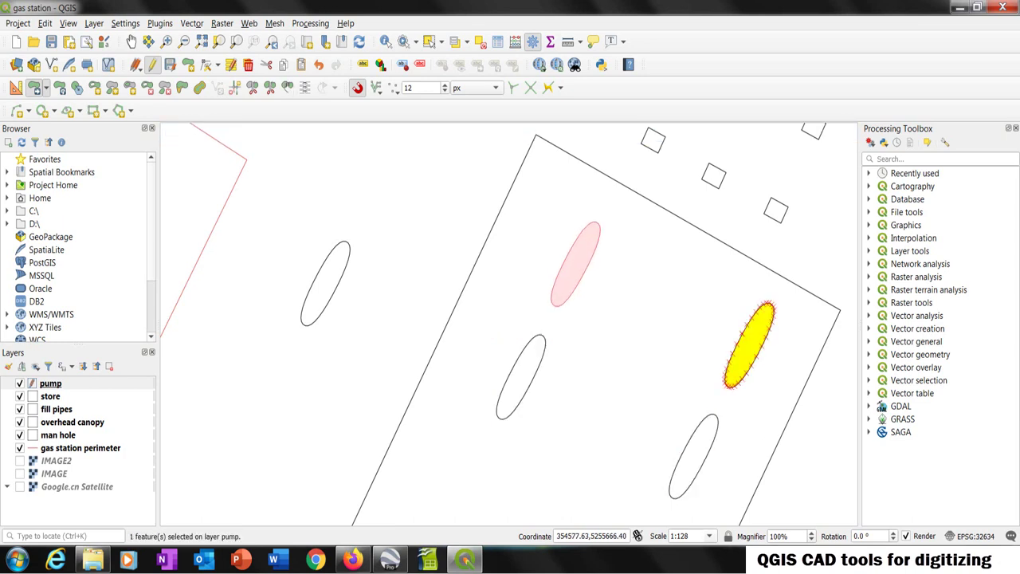
left_click(575, 262)
left_click(693, 456)
left_click(689, 466)
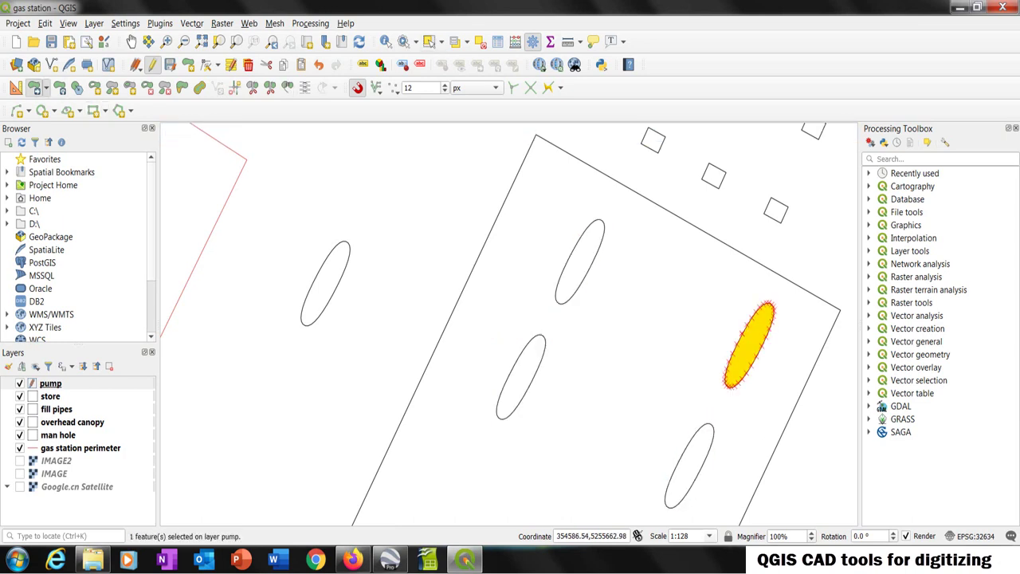
Draw a small rectangle inside the perimeter's notch beside the canopy, using Rectangle from 3 Points (Distance from 2nd and 3rd point)
scroll(502, 296, "down", 1)
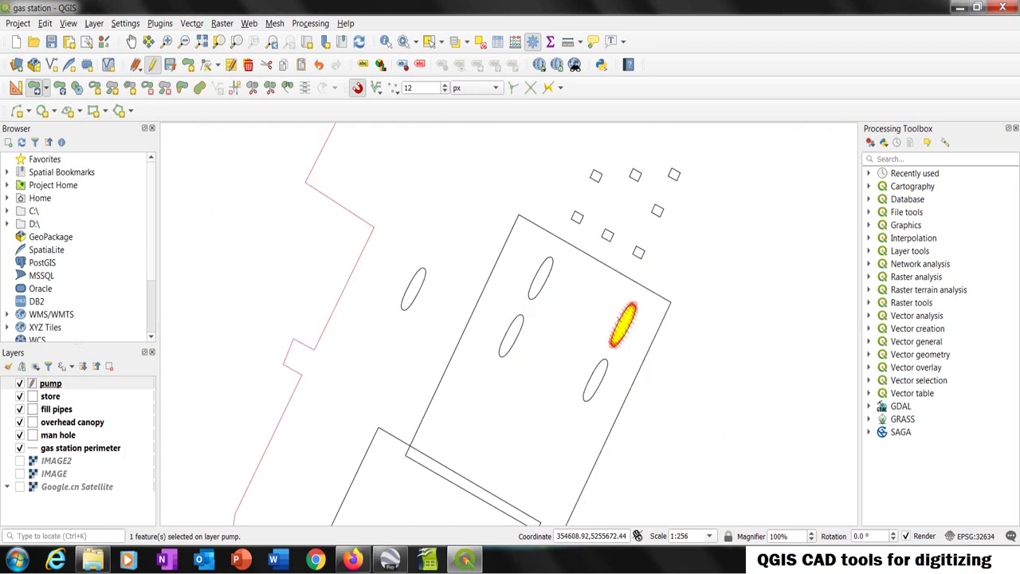
scroll(664, 212, "down", 1)
scroll(469, 301, "up", 1)
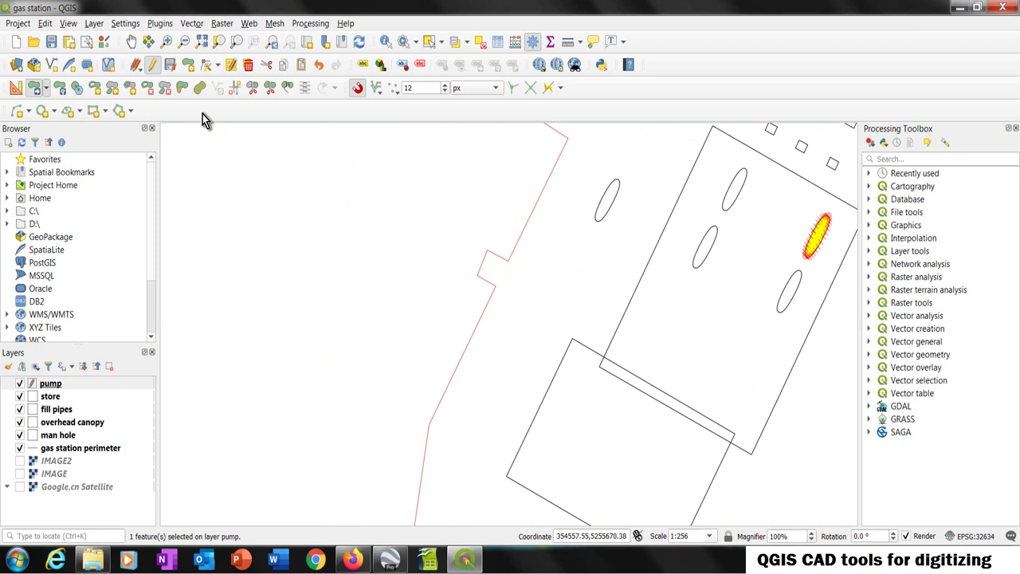
left_click(106, 112)
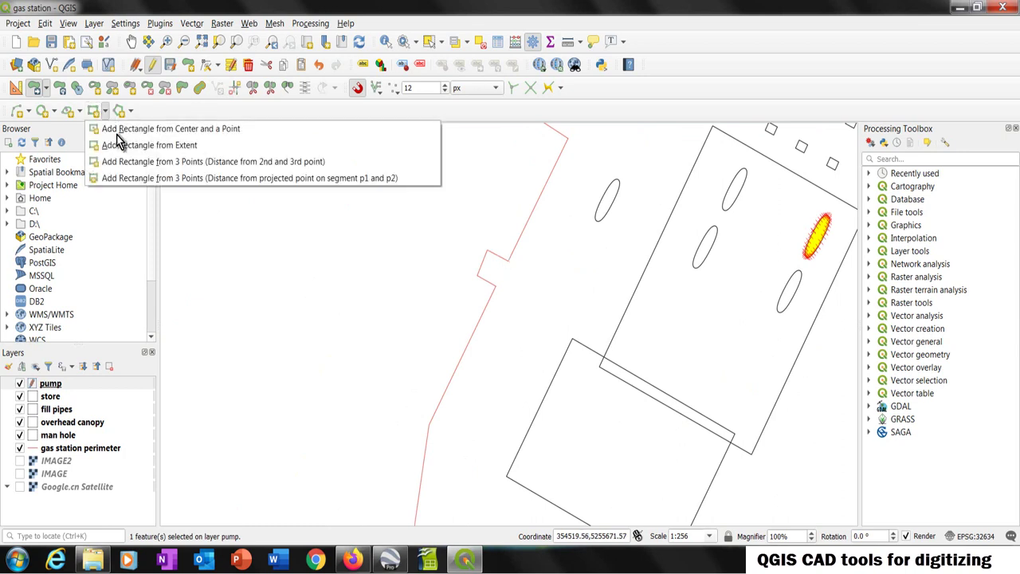
left_click(140, 163)
scroll(491, 266, "up", 2)
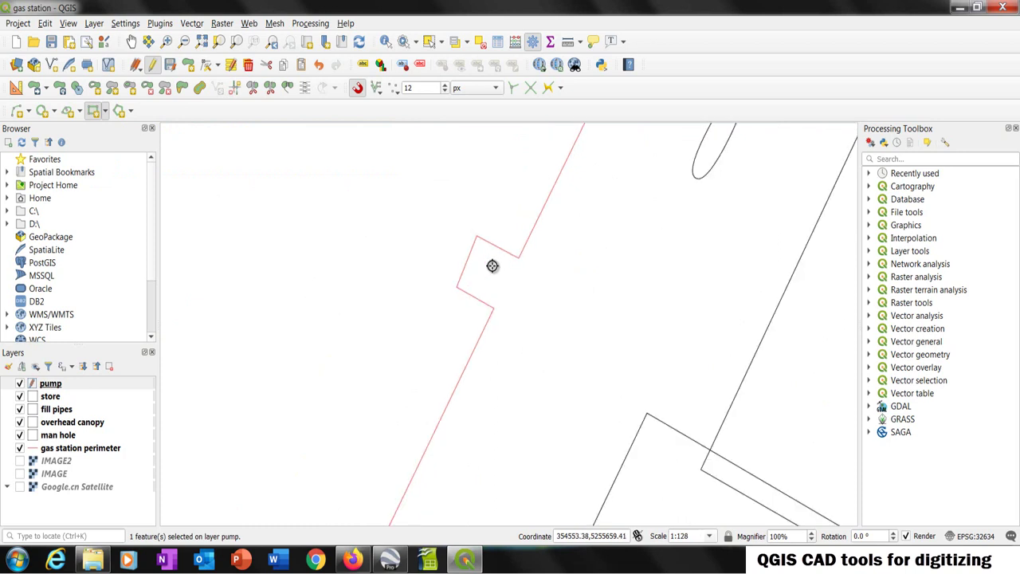
left_click(484, 258)
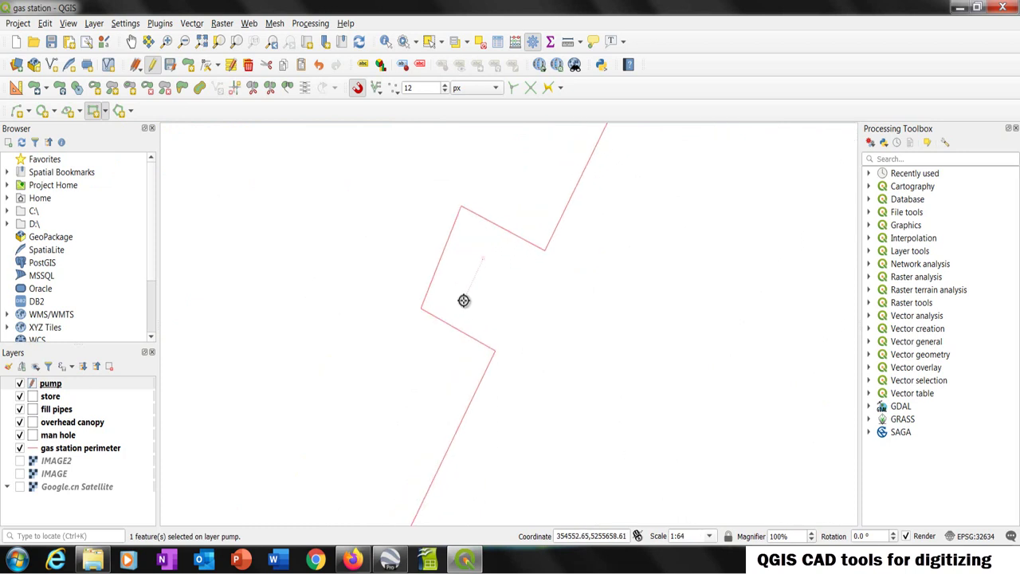
left_click(464, 300)
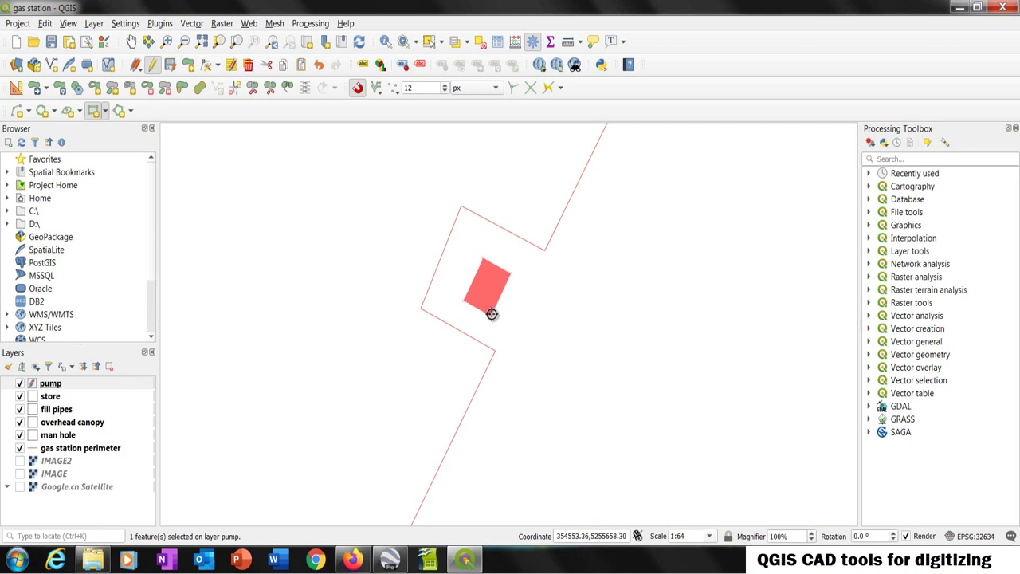
left_click(492, 314)
left_click(526, 308)
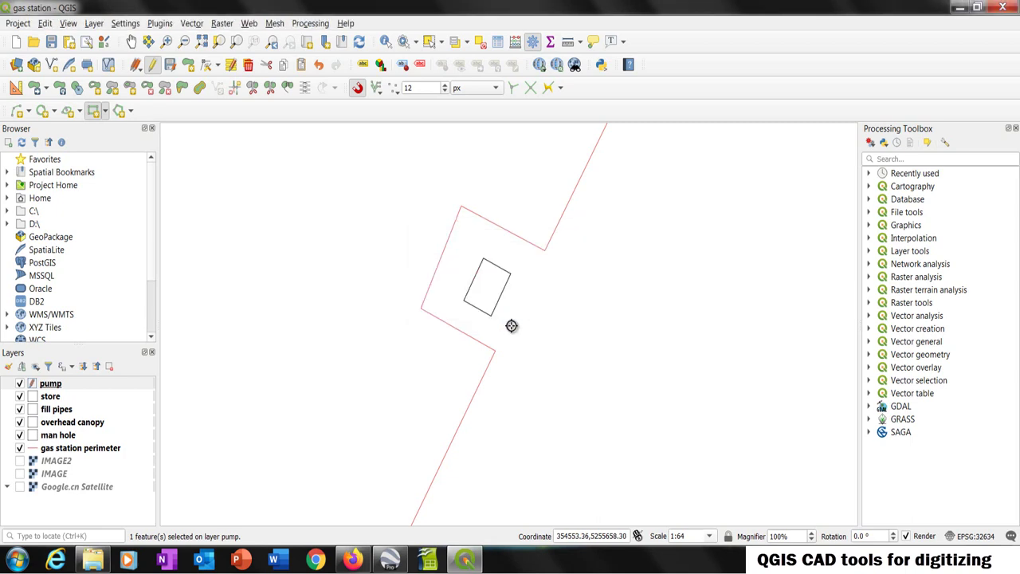
End editing of the pump layer with its changes saved, and deselect all features
left_click(154, 68)
left_click(495, 289)
scroll(439, 305, "down", 3)
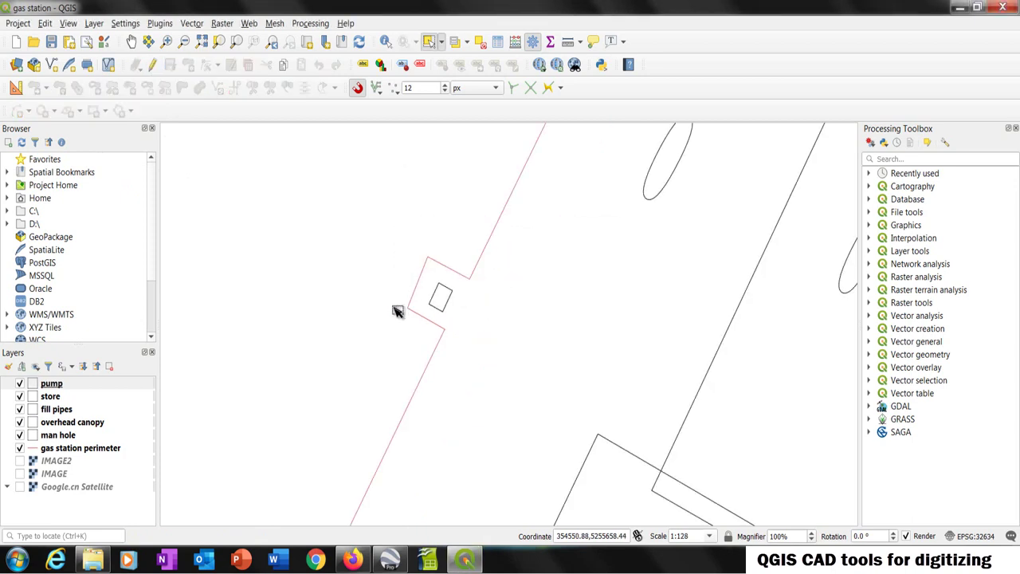
left_click(478, 47)
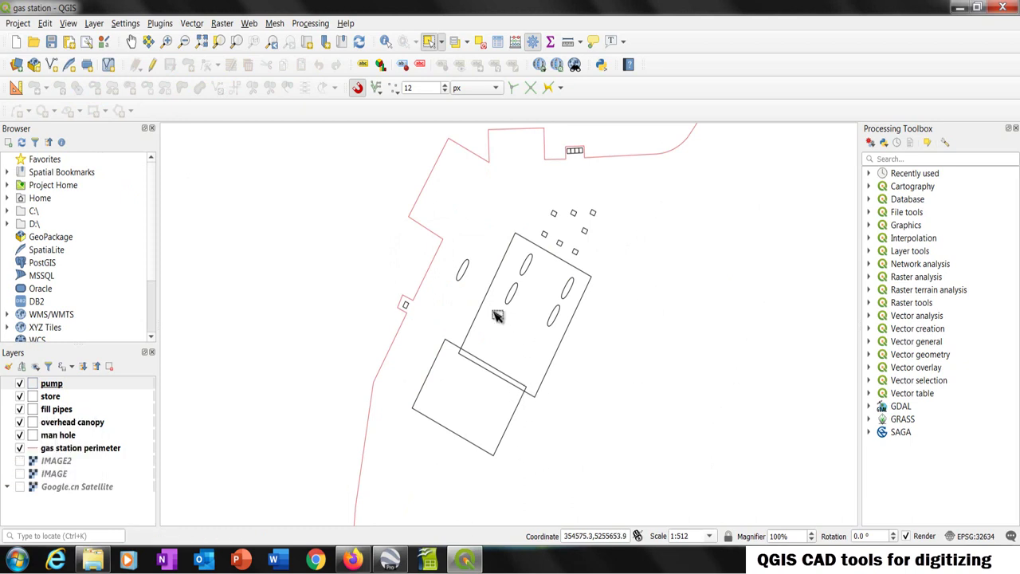
scroll(462, 302, "down", 1)
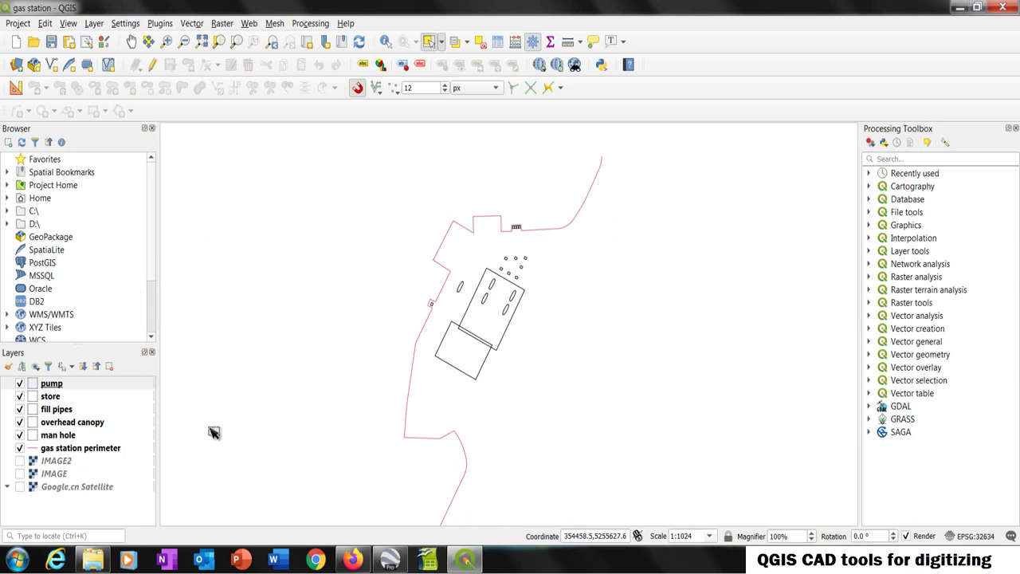
Show IMAGE2 and trace the grass island between forecourt and road on the gas station perimeter layer, using circular strings for its curves
left_click(76, 451)
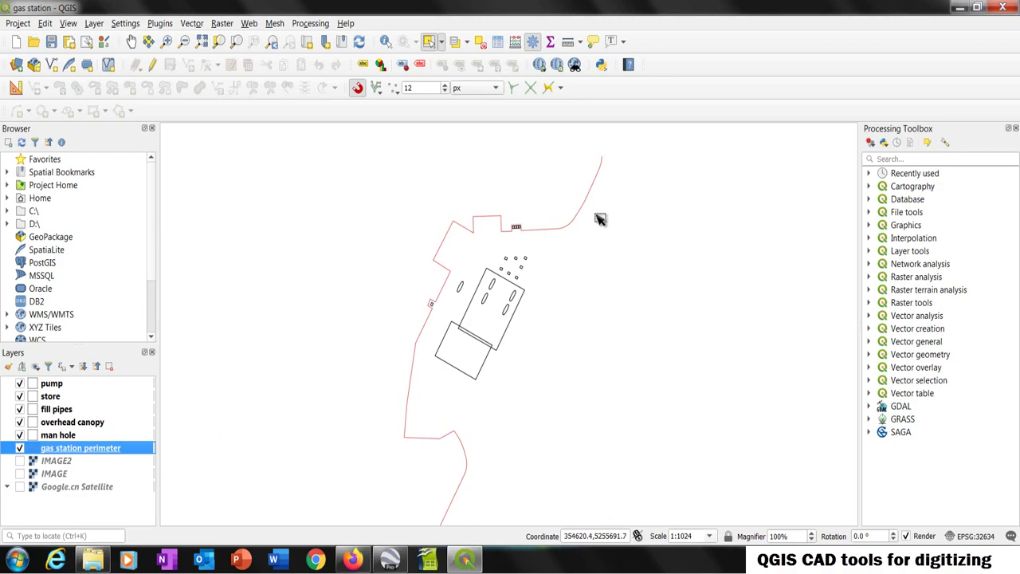
left_click(20, 461)
scroll(510, 324, "up", 3)
left_click(152, 65)
left_click(17, 110)
scroll(459, 324, "up", 5)
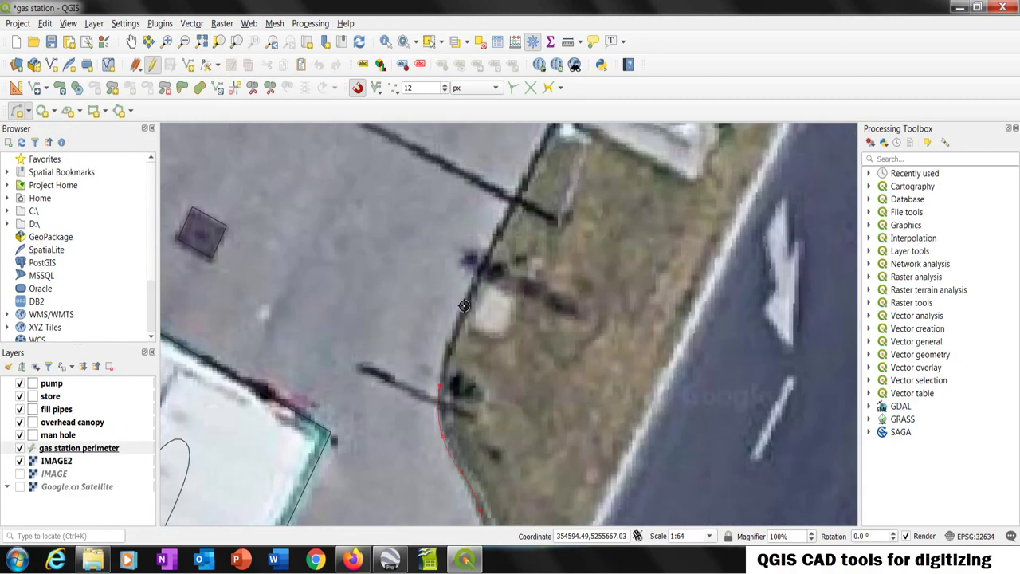
scroll(459, 324, "down", 1)
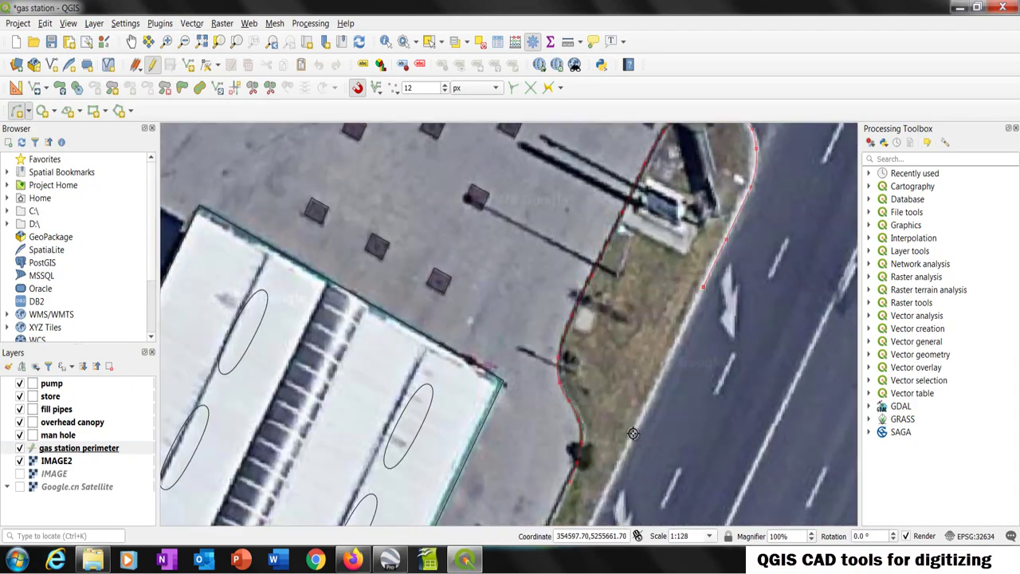
scroll(636, 432, "down", 3)
scroll(470, 366, "up", 4)
scroll(470, 366, "down", 3)
scroll(653, 183, "up", 2)
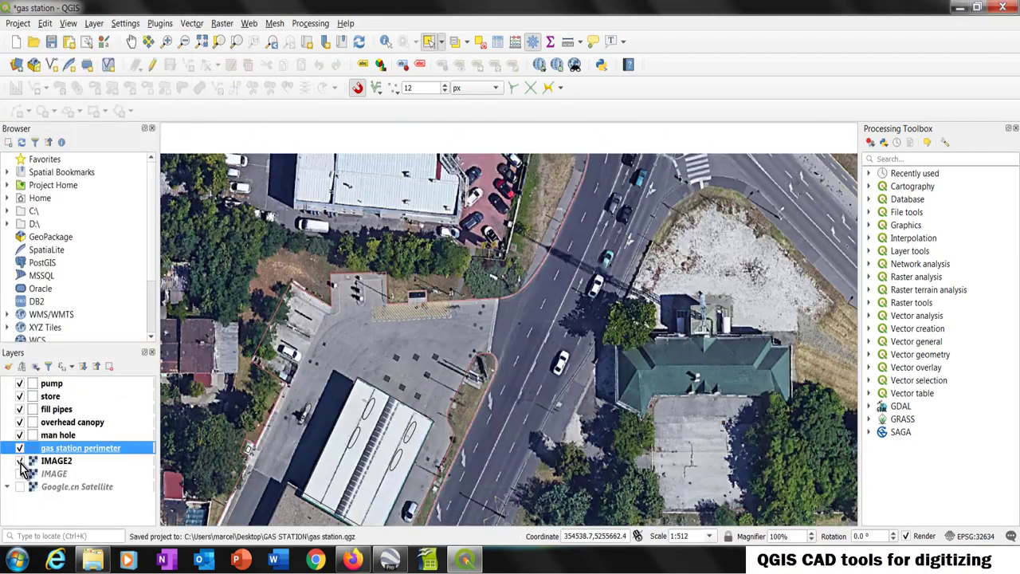
Trace the parking bay kerbs and the driveway edge beside the store on the gas station perimeter layer, using circular strings for rounded corners
scroll(576, 291, "up", 5)
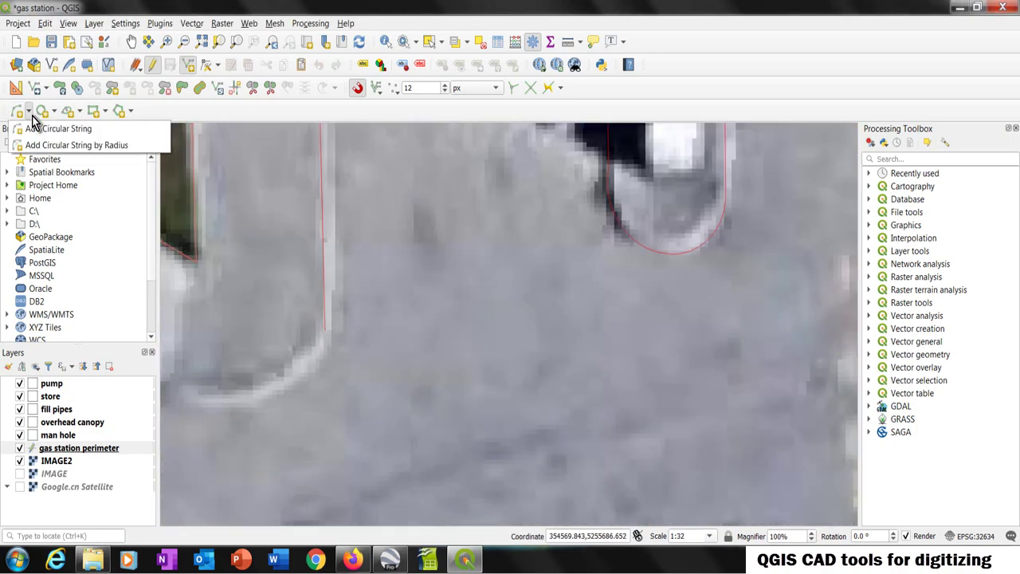
left_click(32, 111)
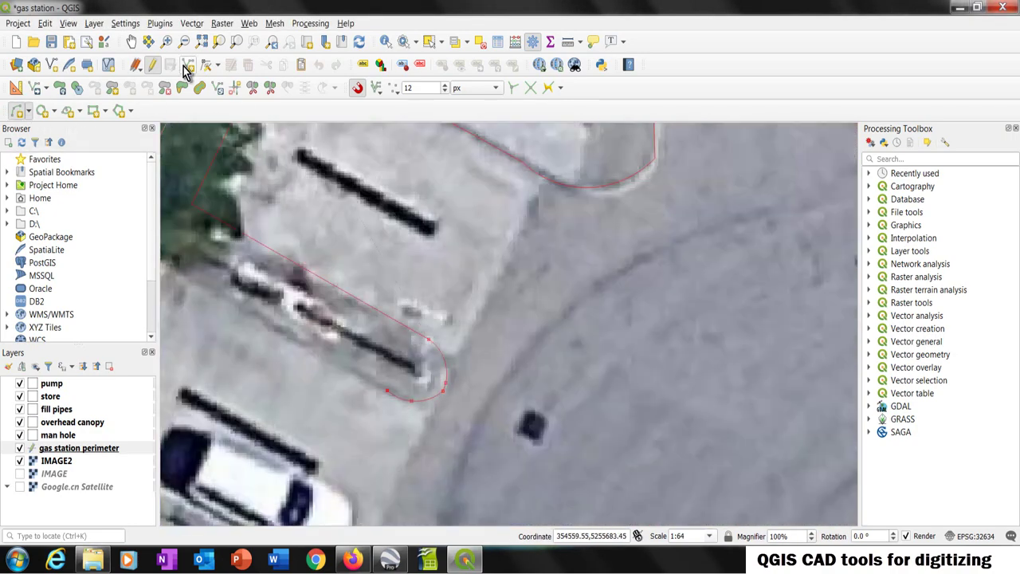
left_click(29, 110)
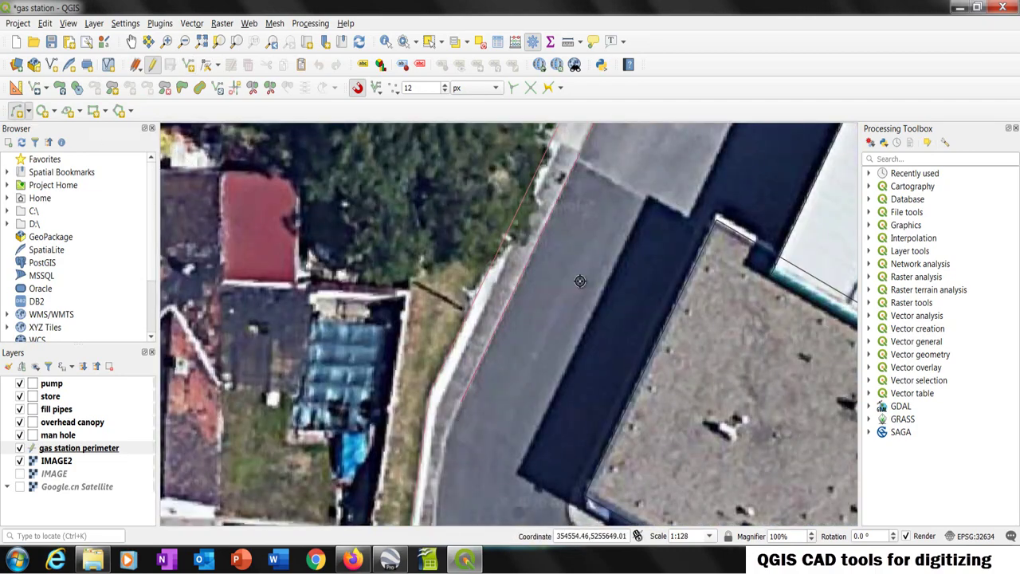
left_click(36, 130)
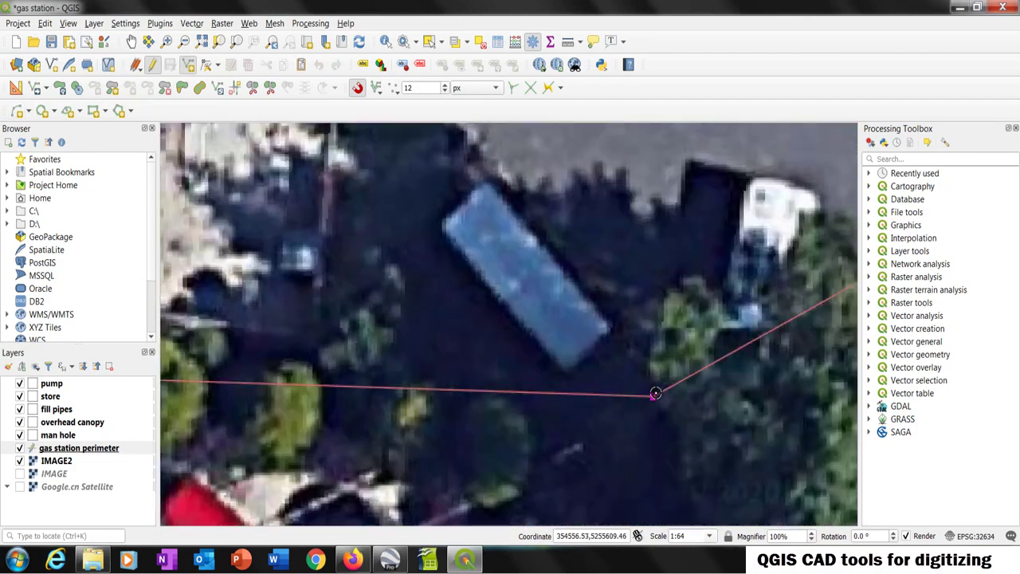
left_click(640, 480)
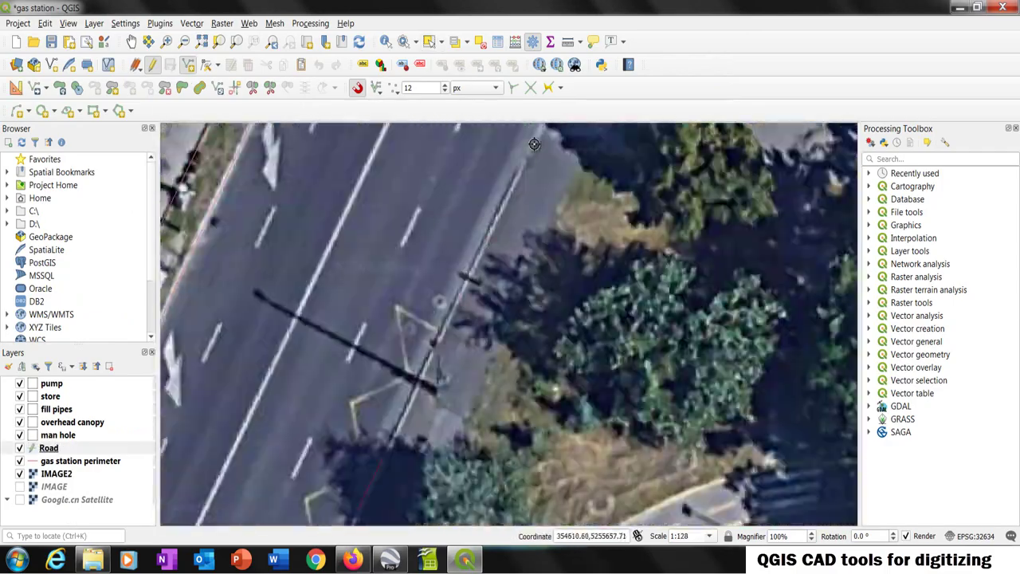
Trace the road's centre line and far edge on the Road layer, with circular strings for the bends, and show IMAGE2 over the site
left_click(46, 129)
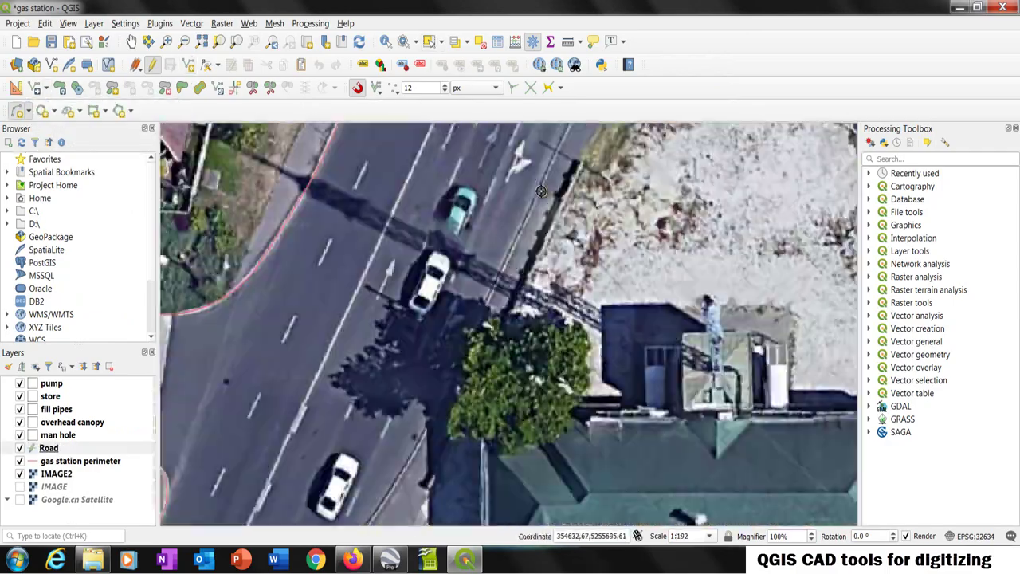
scroll(541, 192, "down", 3)
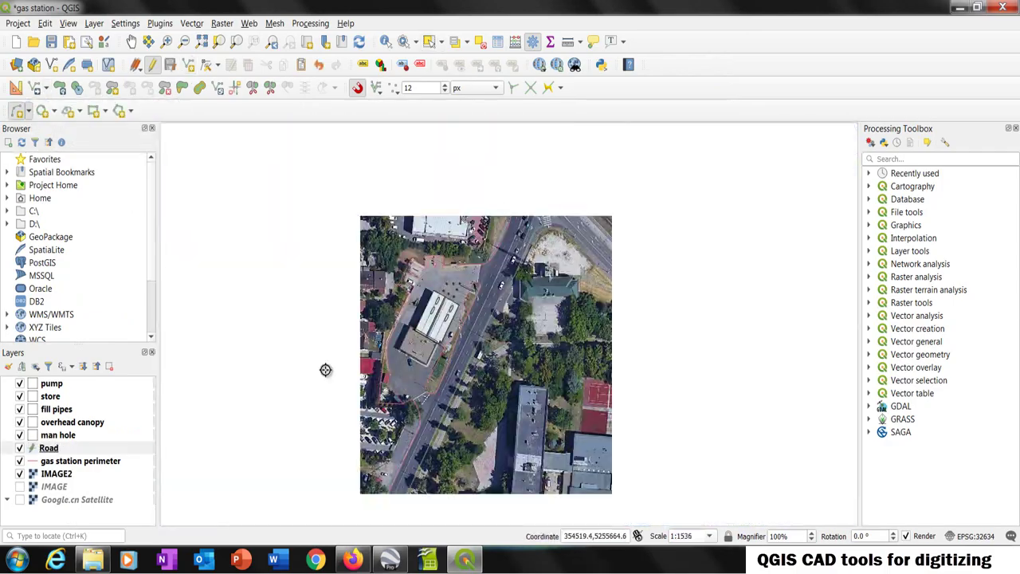
scroll(494, 236, "up", 3)
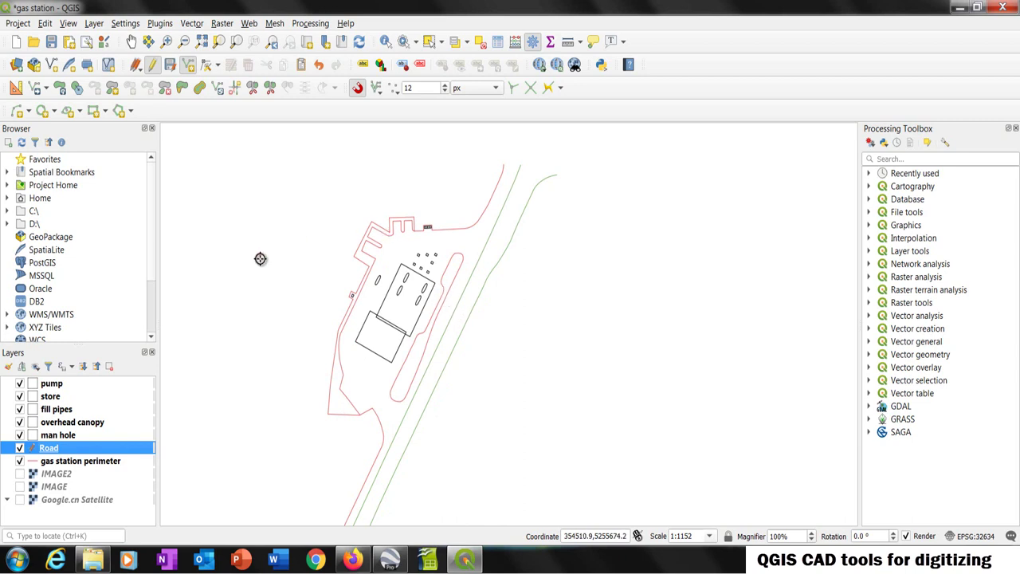
left_click(20, 473)
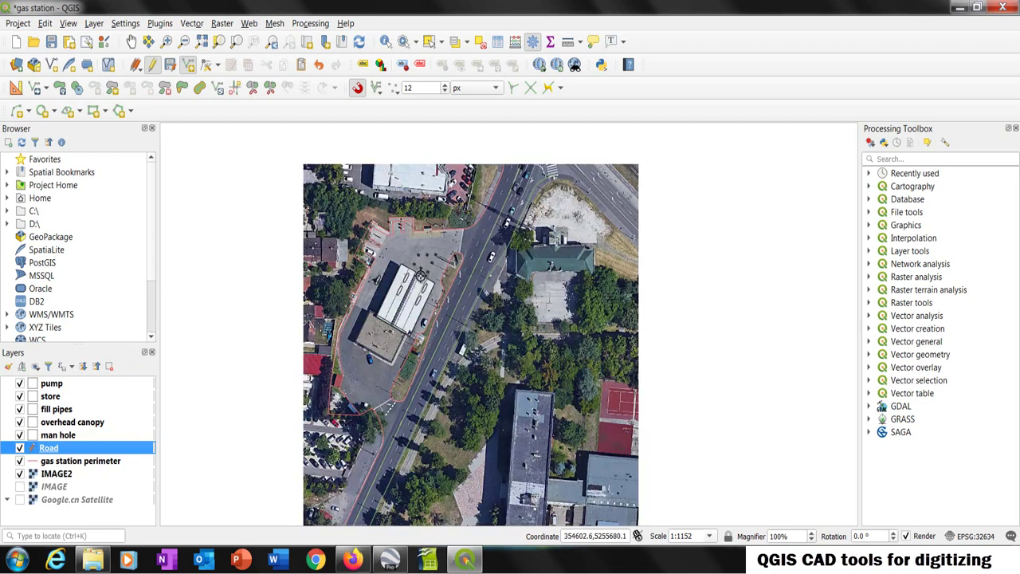
Switch to Google Earth in the browser and examine the roadside grass island and the station entrance in Street View
left_click(352, 560)
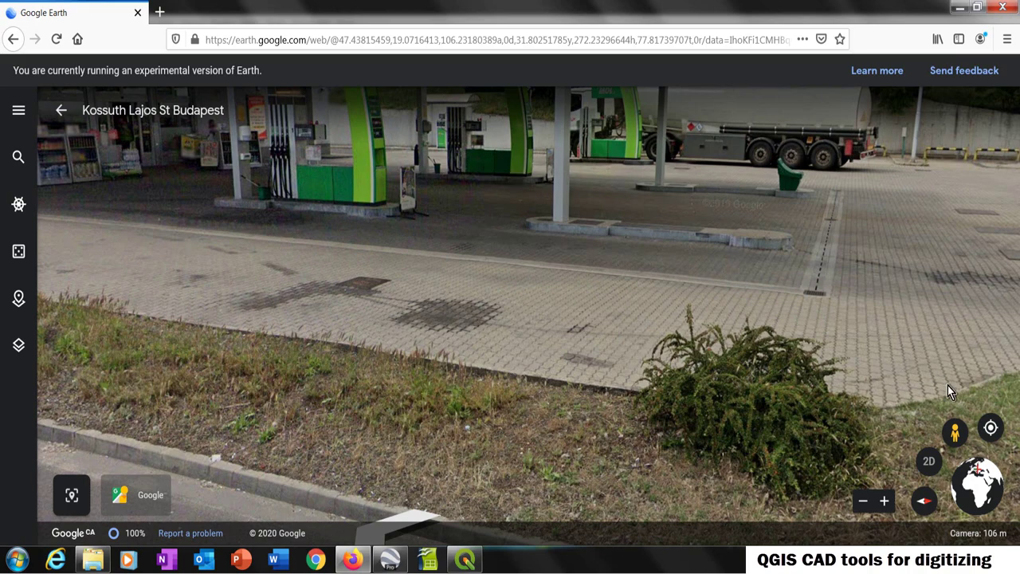
left_click_drag(879, 319, 542, 309)
left_click_drag(982, 291, 767, 267)
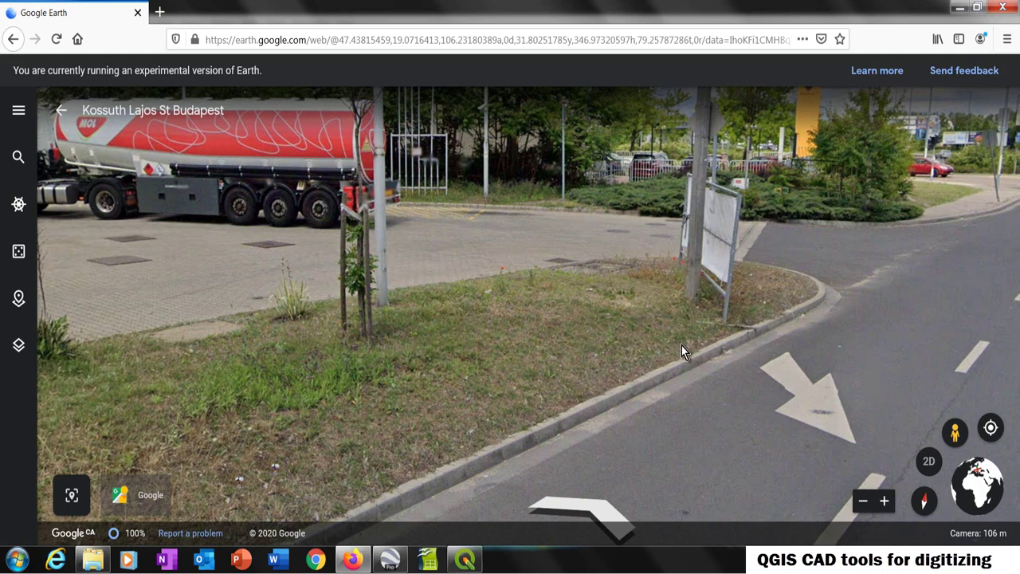
left_click_drag(711, 352, 583, 423)
left_click(567, 499)
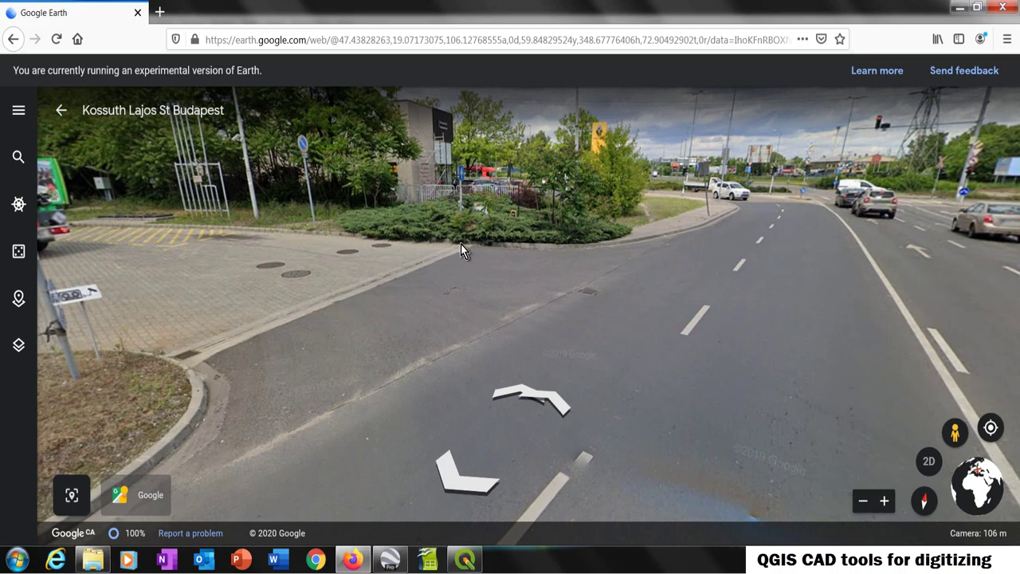
Move along the road to the station's exit in Street View and examine the signs, poles and trees on the grass island
left_click_drag(245, 373, 833, 387)
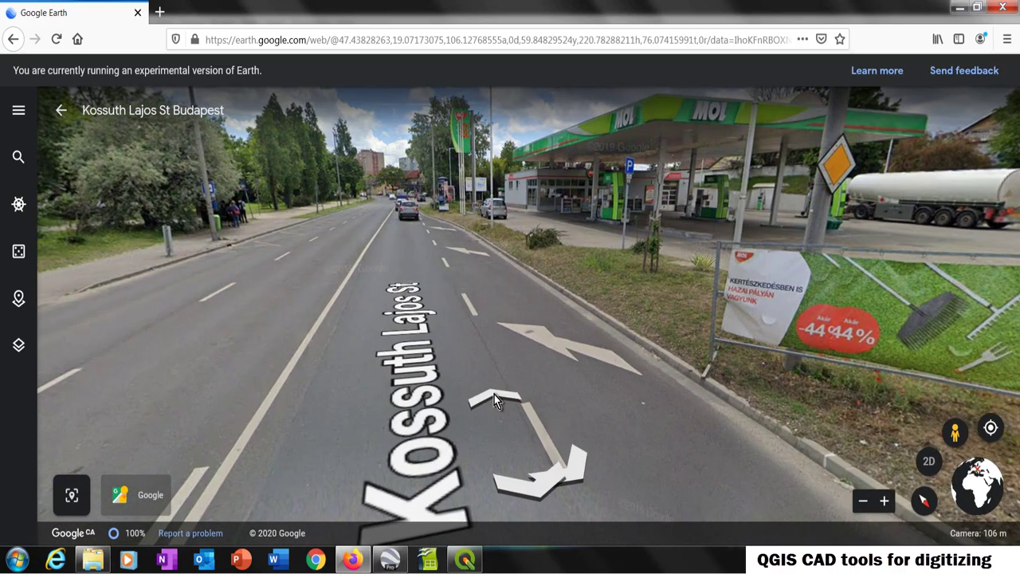
left_click(494, 394)
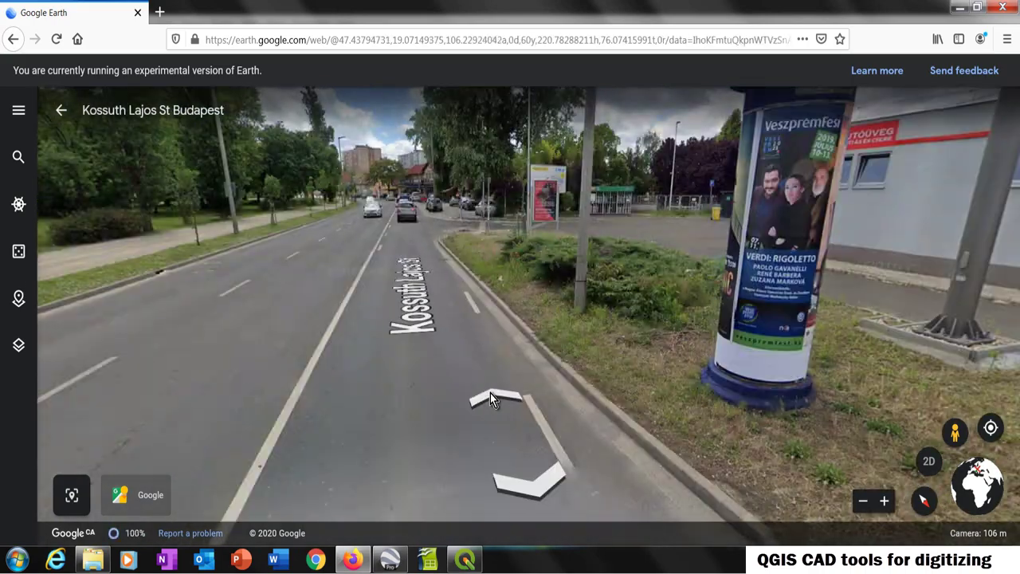
left_click(490, 393)
left_click(494, 393)
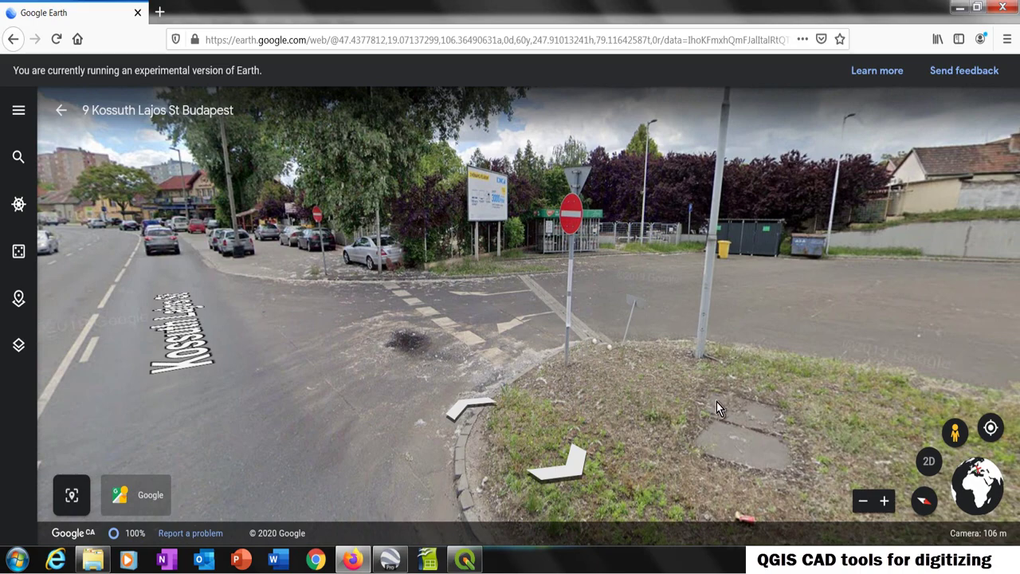
left_click_drag(734, 404, 467, 399)
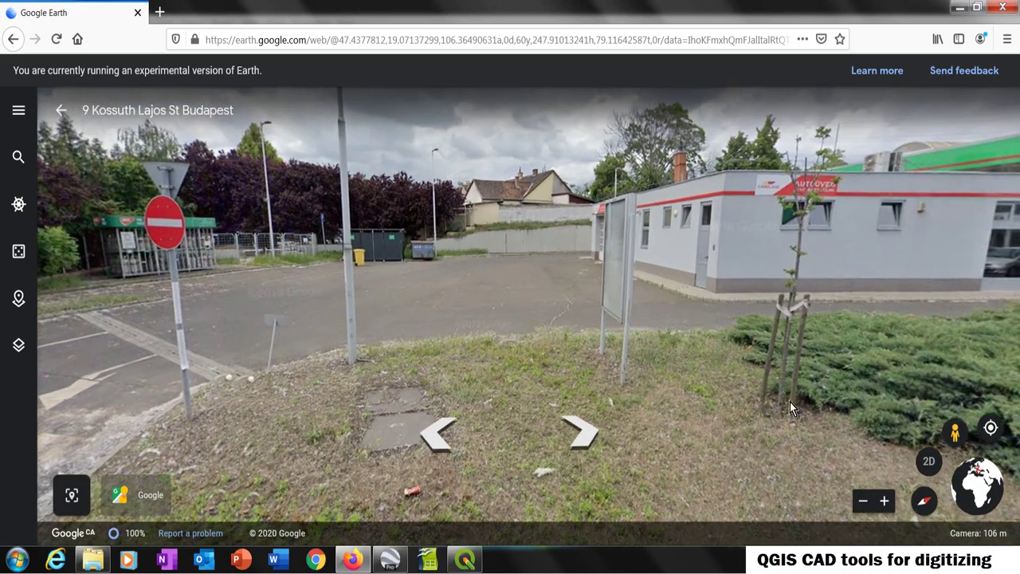
left_click_drag(789, 401, 465, 413)
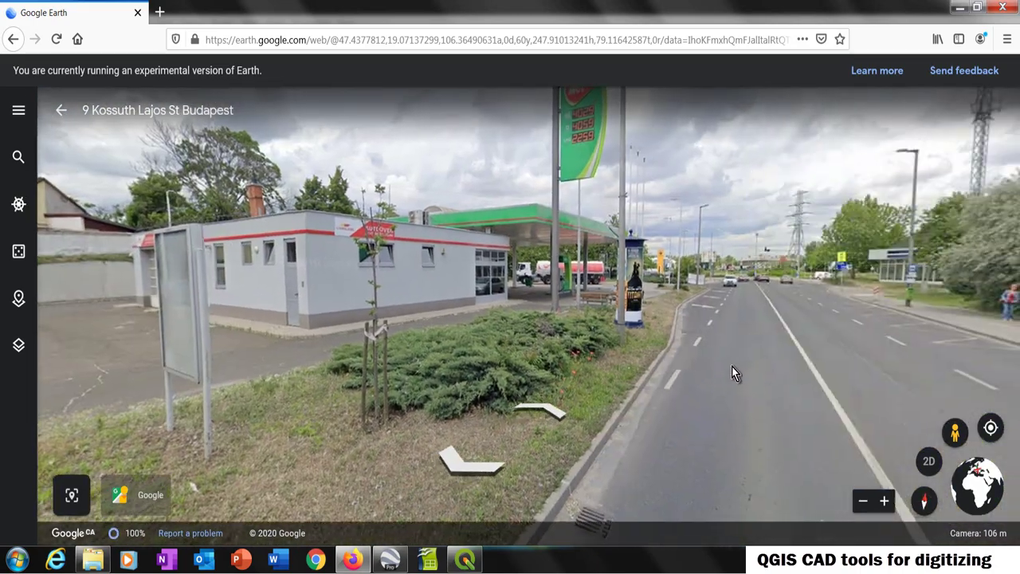
left_click_drag(733, 371, 630, 404)
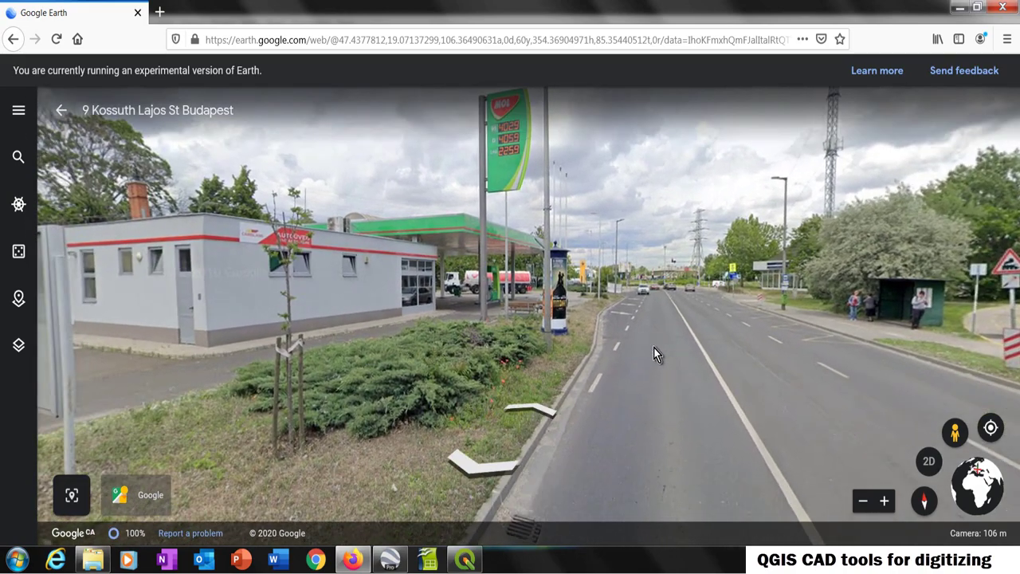
Enter the station forecourt in Street View and examine the fuel pumps, the store front and the drain channel in the paving
left_click_drag(655, 353, 333, 460)
left_click(332, 460)
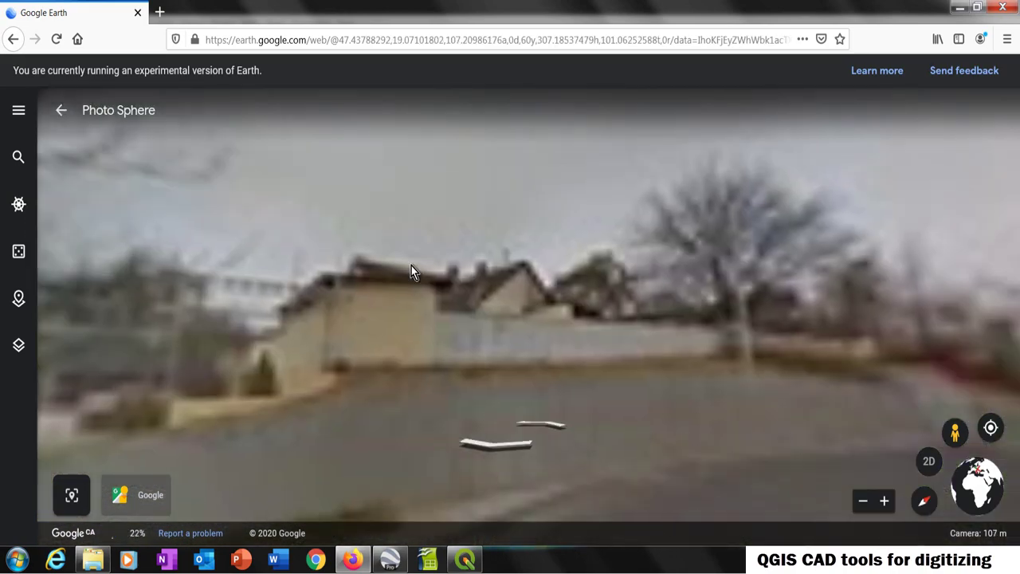
left_click(567, 419)
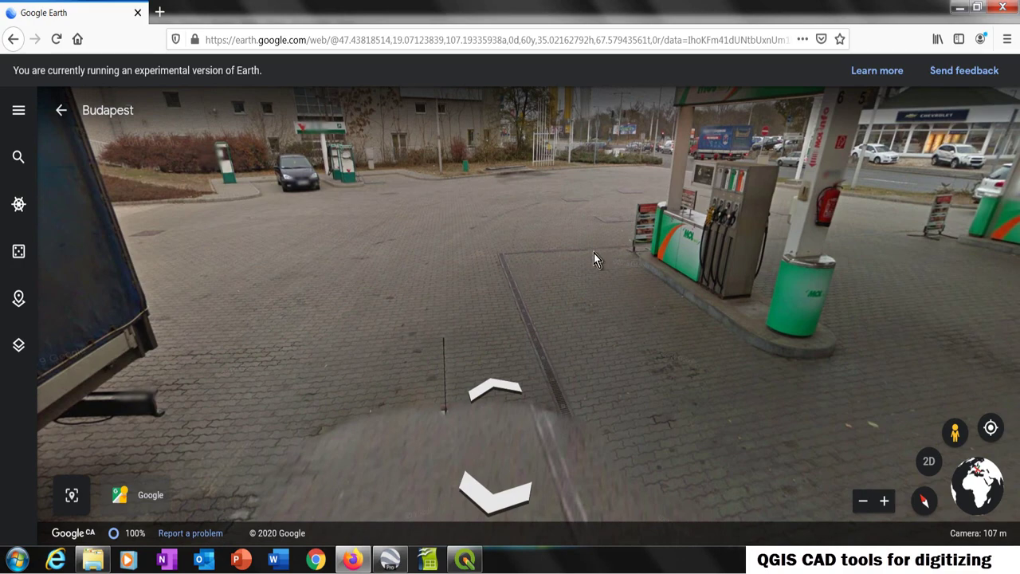
left_click(724, 384)
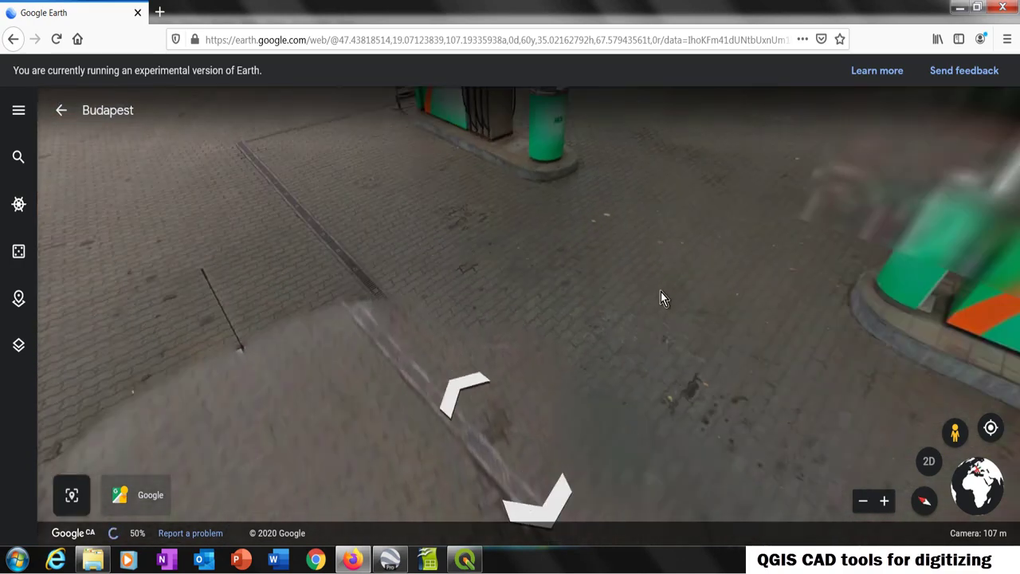
left_click(531, 252)
left_click_drag(690, 318, 456, 359)
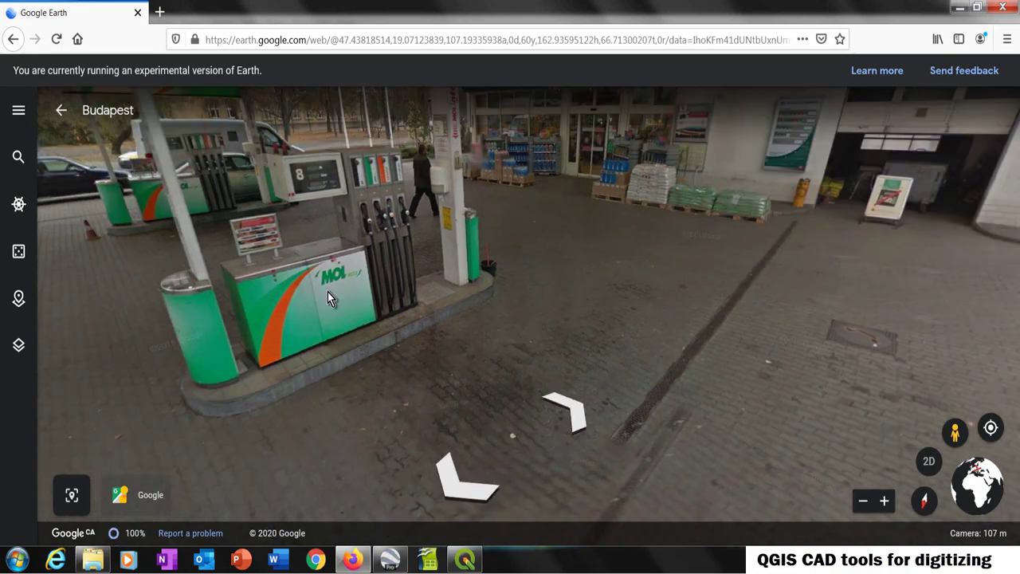
left_click_drag(590, 258, 823, 242)
left_click_drag(282, 380, 733, 336)
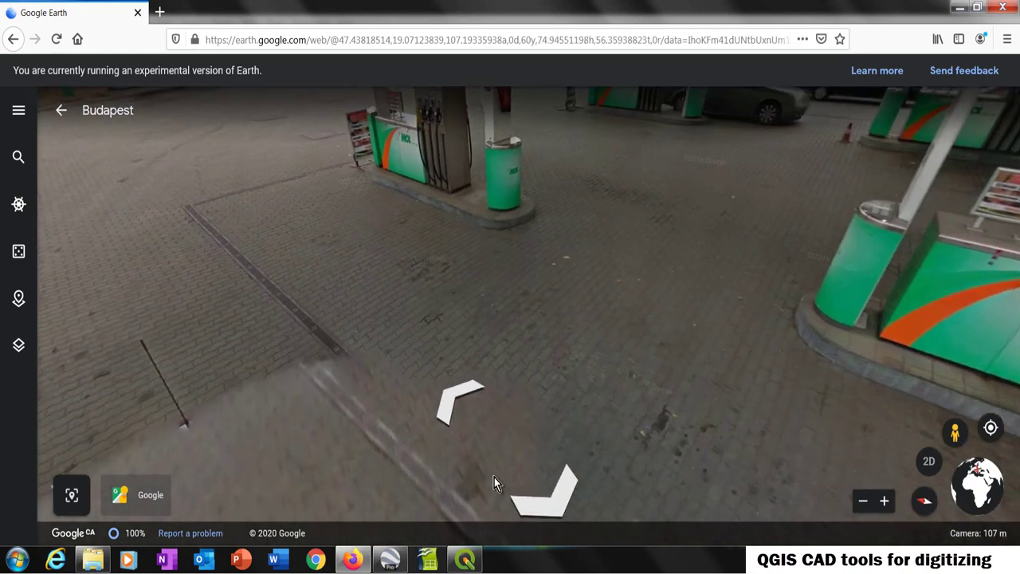
Move across the forecourt in Street View and examine the trench drain around the pumps and the rectangular covers in the paving
left_click(452, 396)
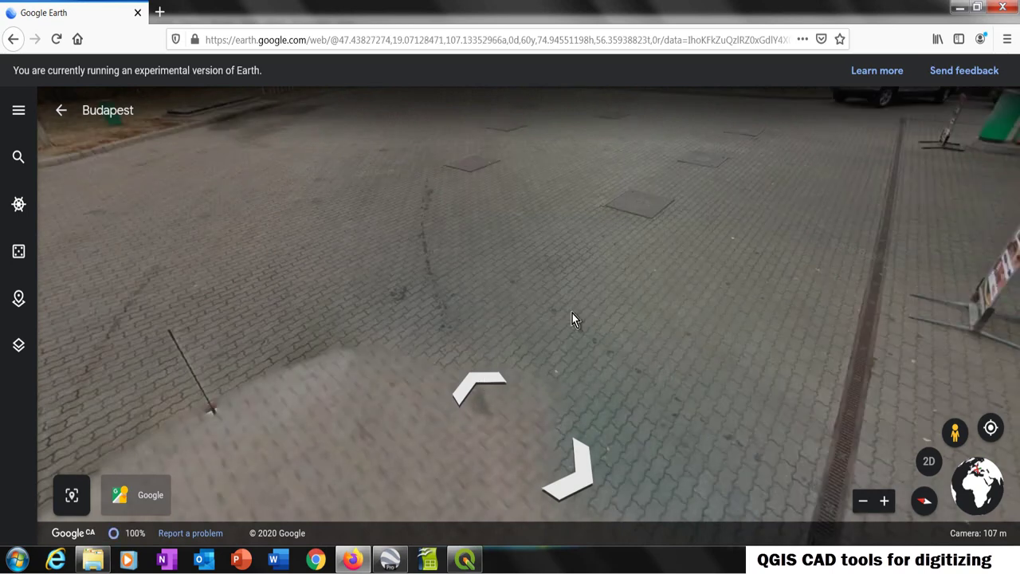
left_click_drag(591, 317, 386, 322)
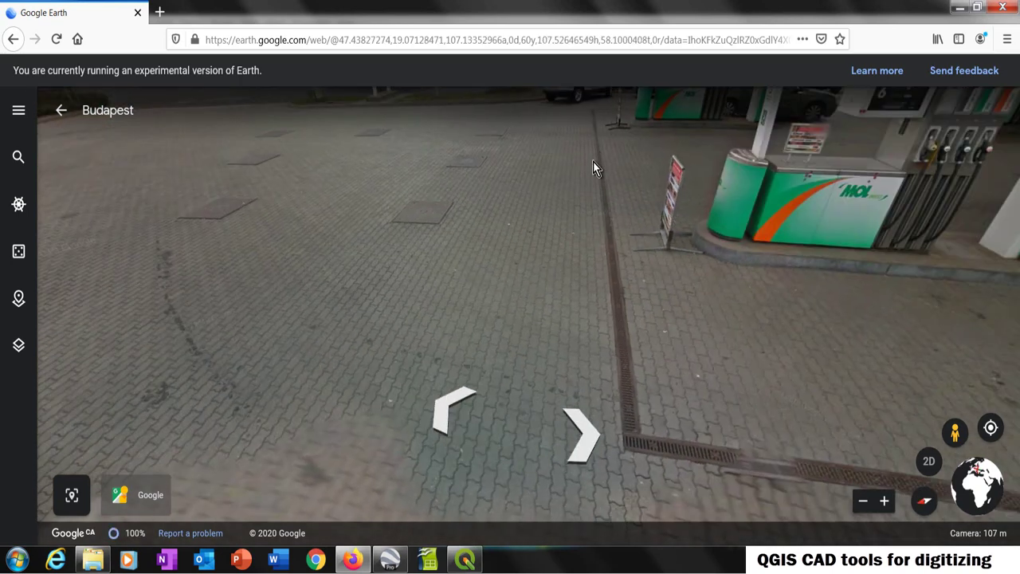
left_click(448, 405)
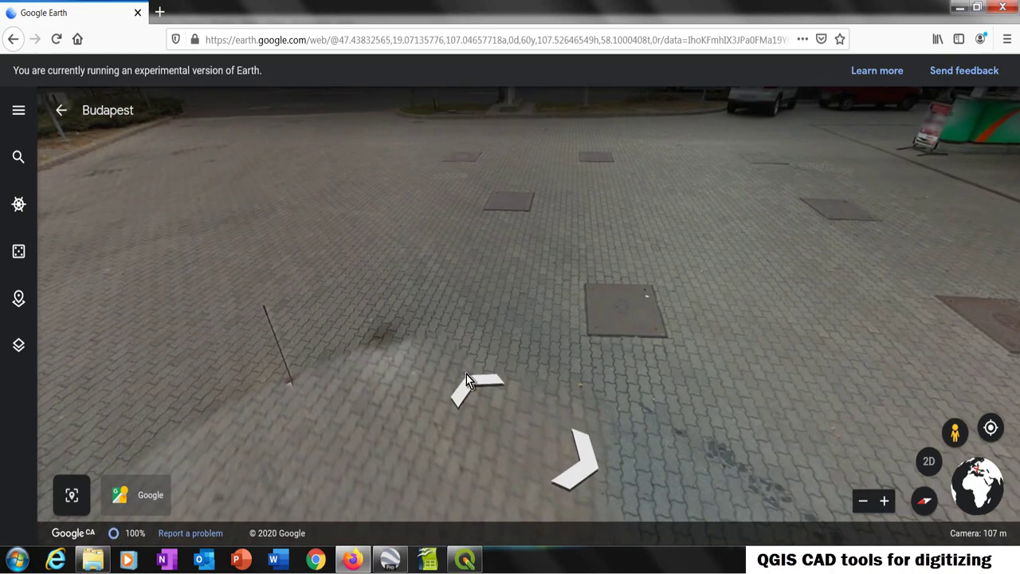
left_click(466, 374)
left_click_drag(659, 278, 353, 435)
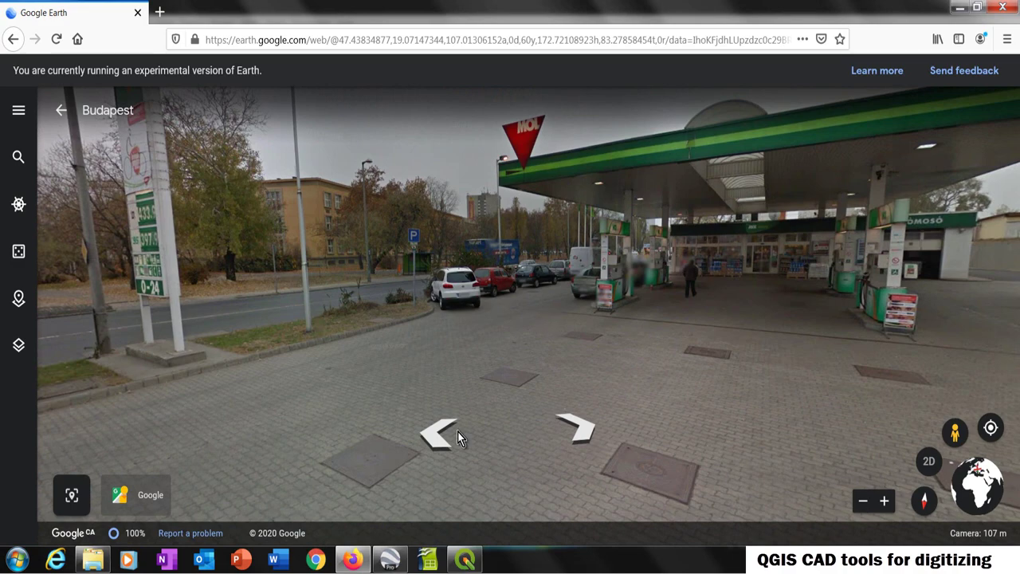
scroll(545, 321, "up", 5)
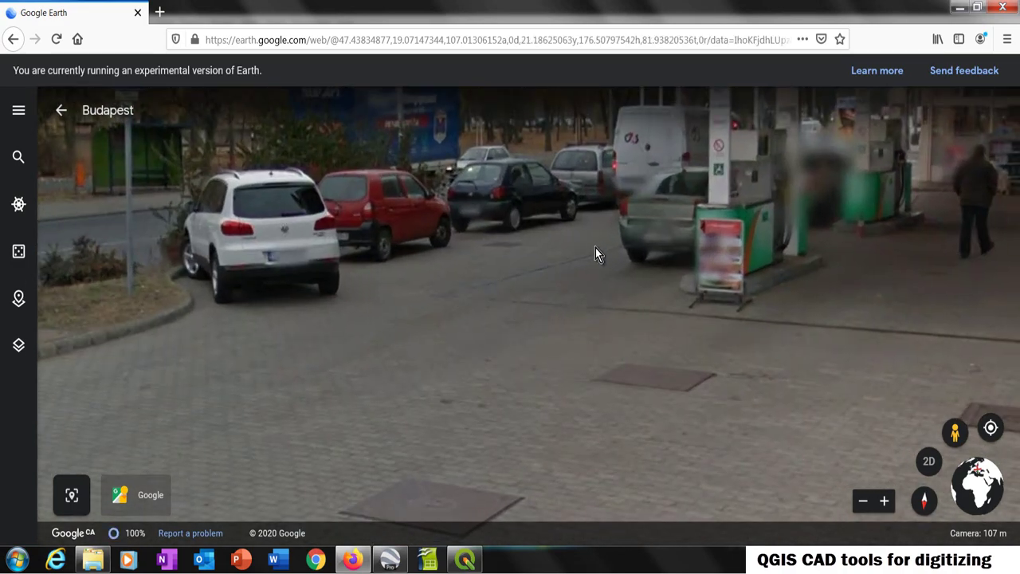
Return to QGIS and create a polygon shapefile layer named Trench Drain in the shapefiles folder
left_click(958, 8)
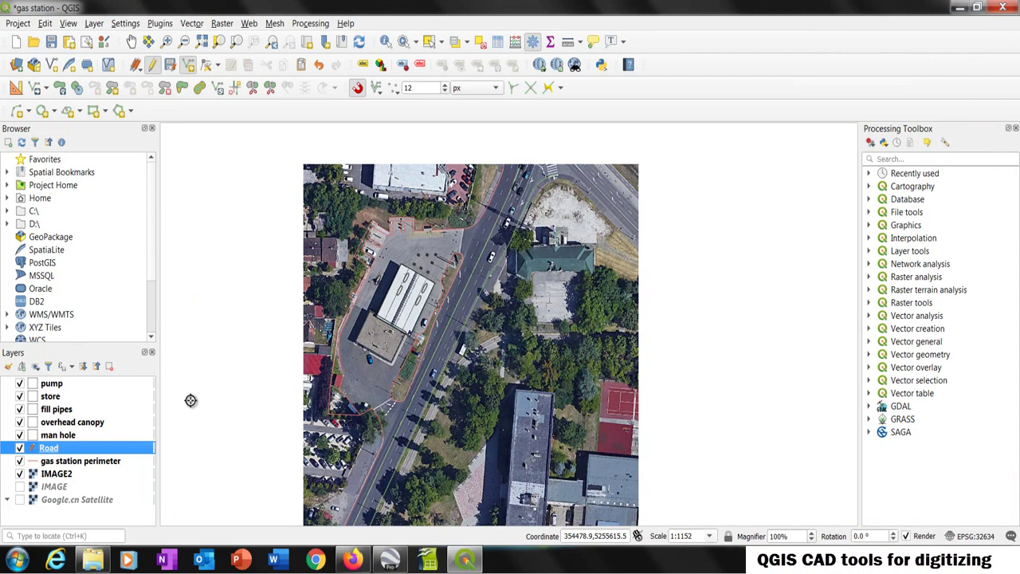
scroll(405, 294, "up", 3)
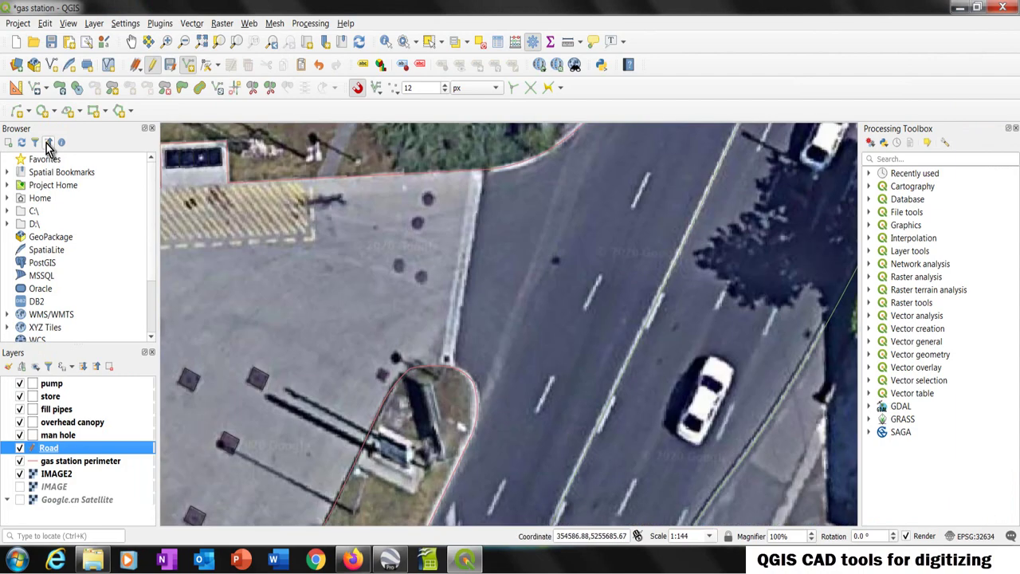
key("ctrl+shift+n")
left_click(737, 73)
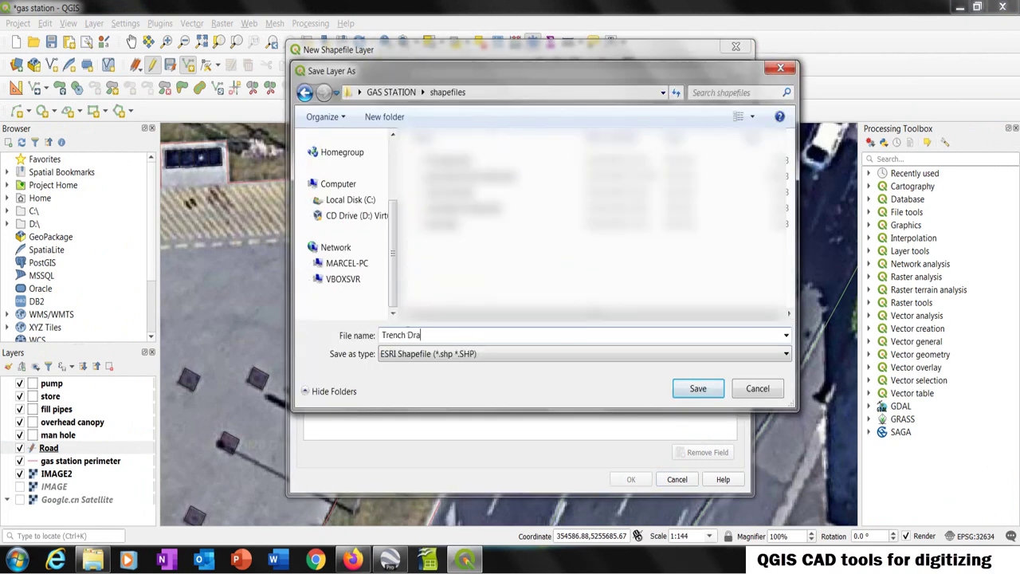
left_click(698, 388)
left_click(569, 87)
left_click(510, 127)
left_click(569, 107)
left_click(505, 166)
left_click(630, 479)
Start editing the Trench Drain layer and outline a narrow rectangle over the drain strip between the forecourt and the road
left_click(152, 65)
left_click(104, 110)
left_click(199, 150)
scroll(421, 478, "up", 1)
left_click(421, 522)
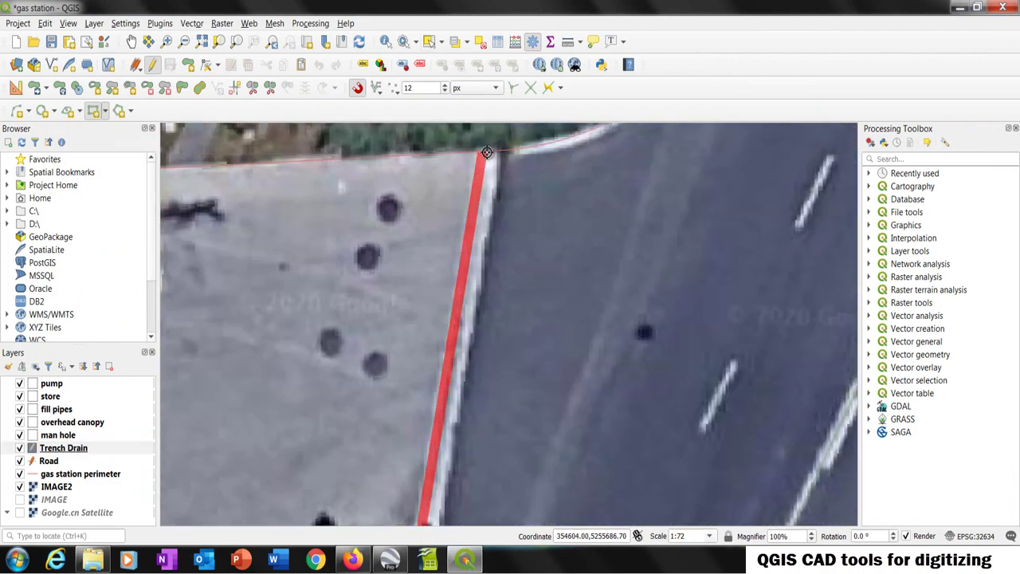
scroll(486, 151, "down", 1)
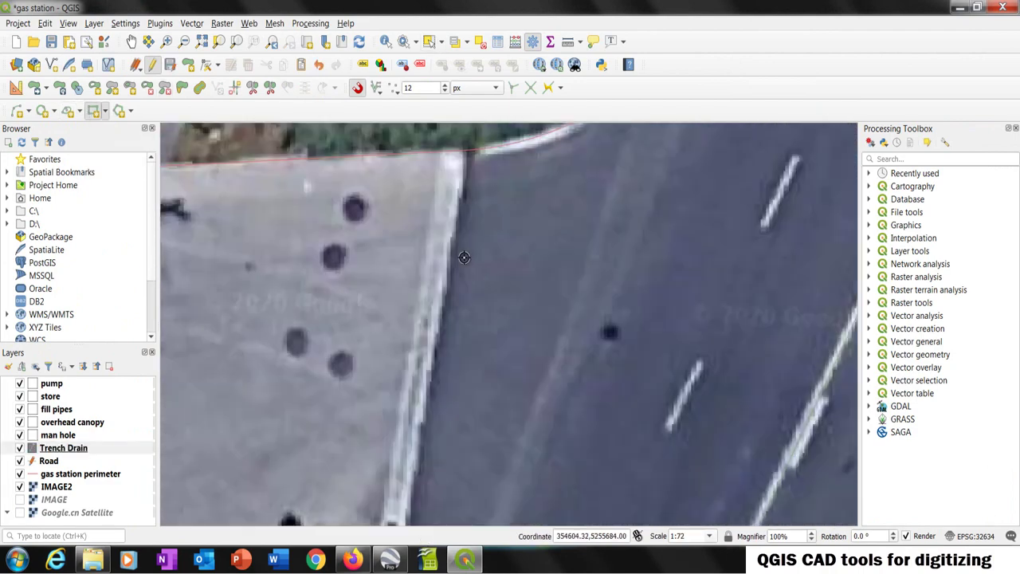
Draw a narrow trench drain rectangle just inside the overhead canopy's long side facing away from the road, leaving its id empty
scroll(452, 225, "up", 2)
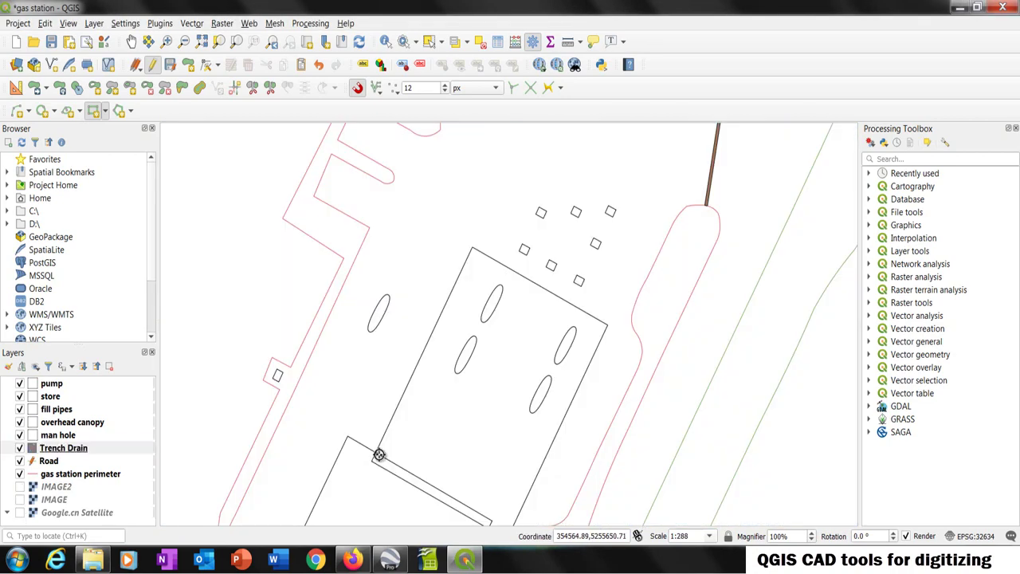
scroll(476, 239, "up", 1)
left_click(478, 242)
right_click(478, 241)
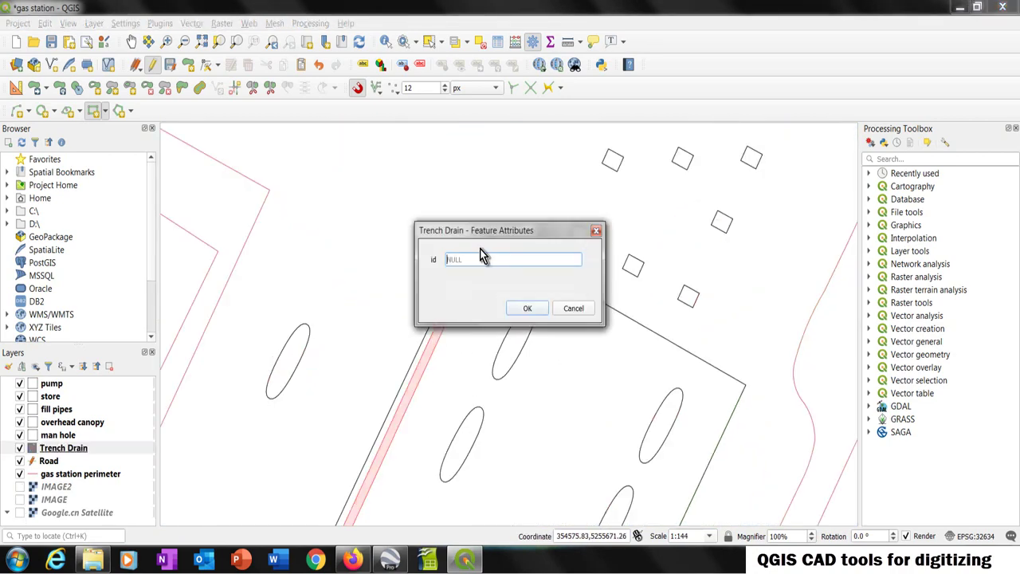
key("Return")
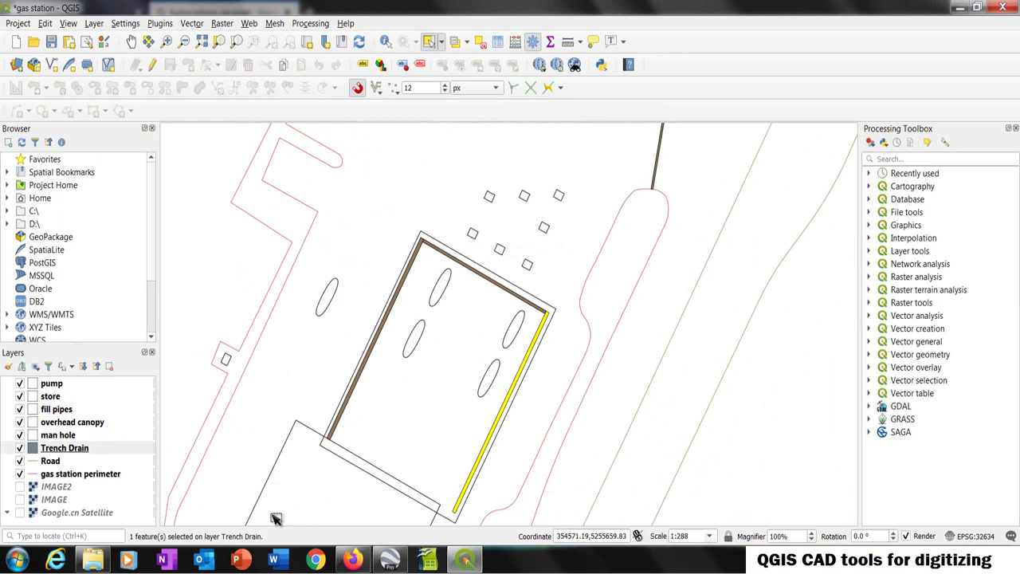
Set the Trench Drain layer's simple fill to transparent and clear the feature selection
right_click(57, 452)
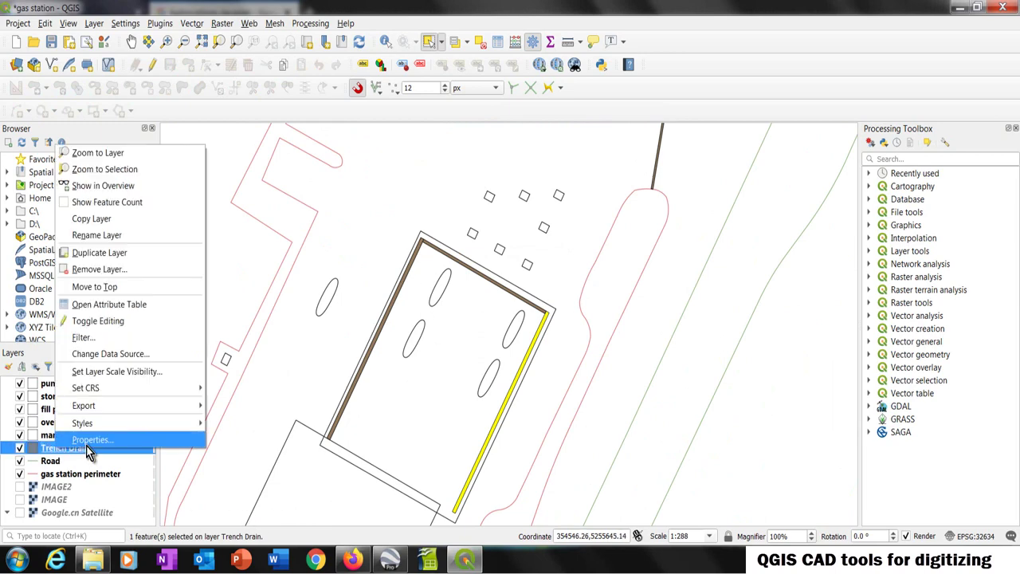
left_click(92, 439)
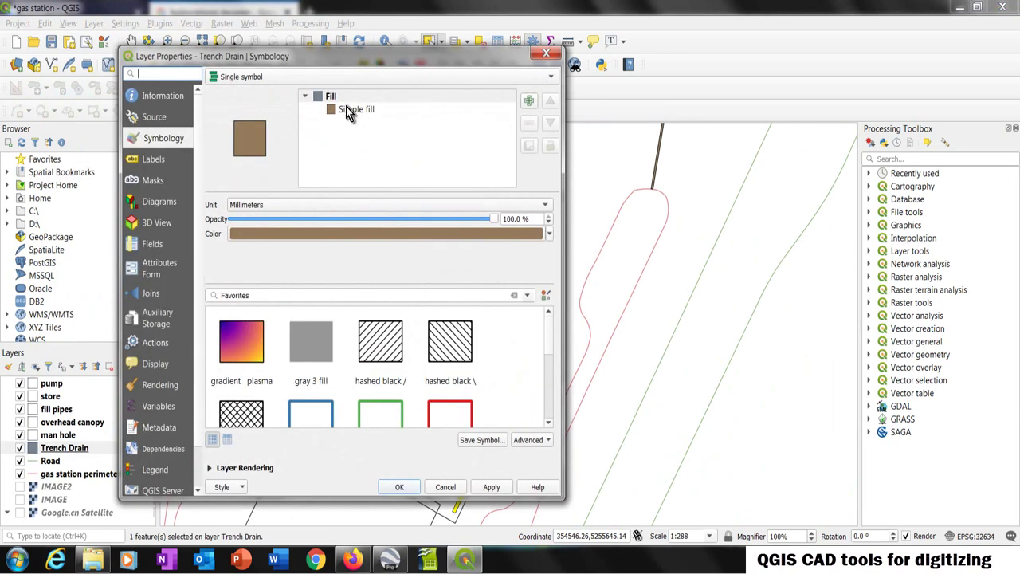
left_click(353, 109)
left_click(521, 230)
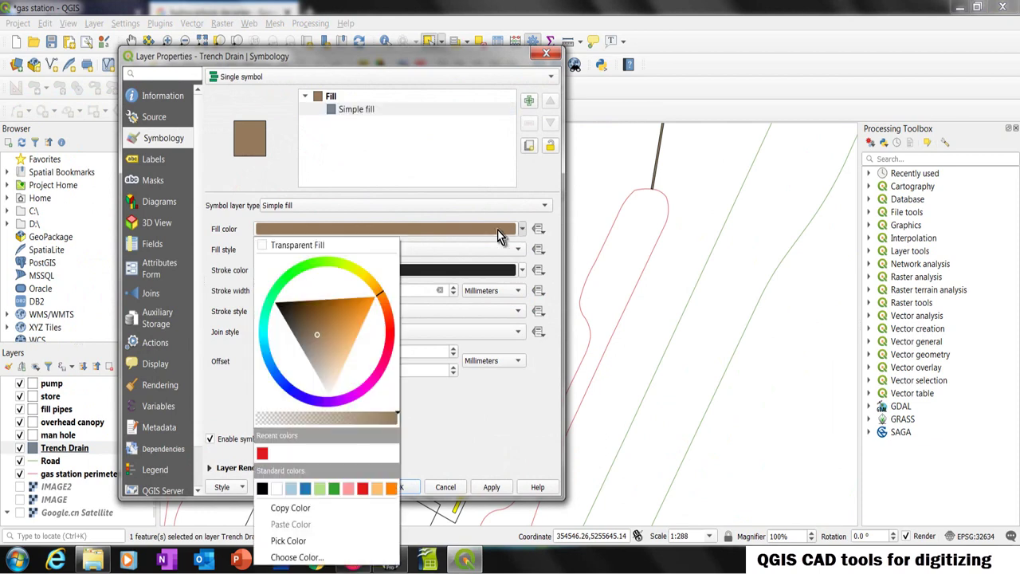
left_click(328, 243)
left_click(489, 487)
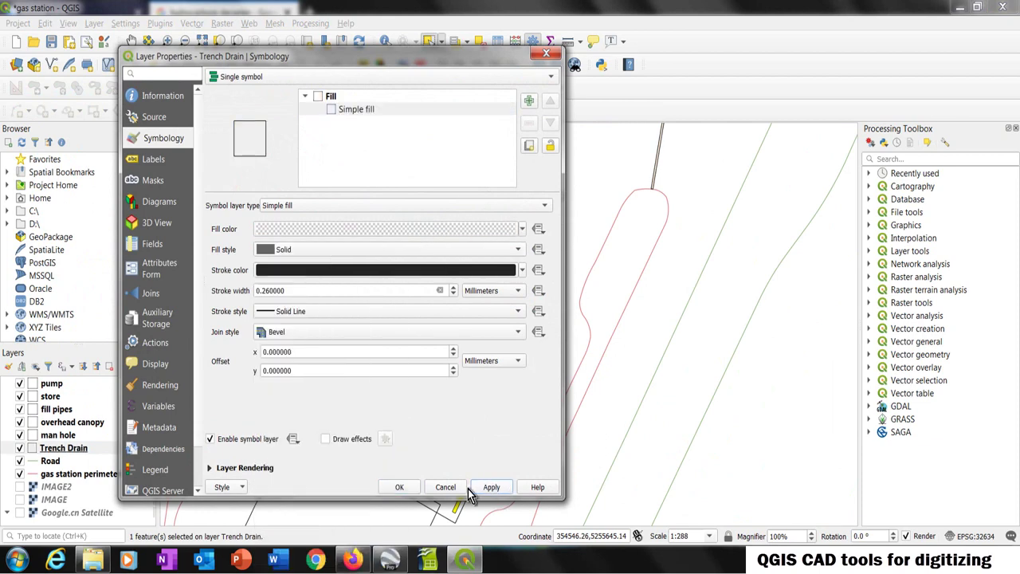
left_click(401, 486)
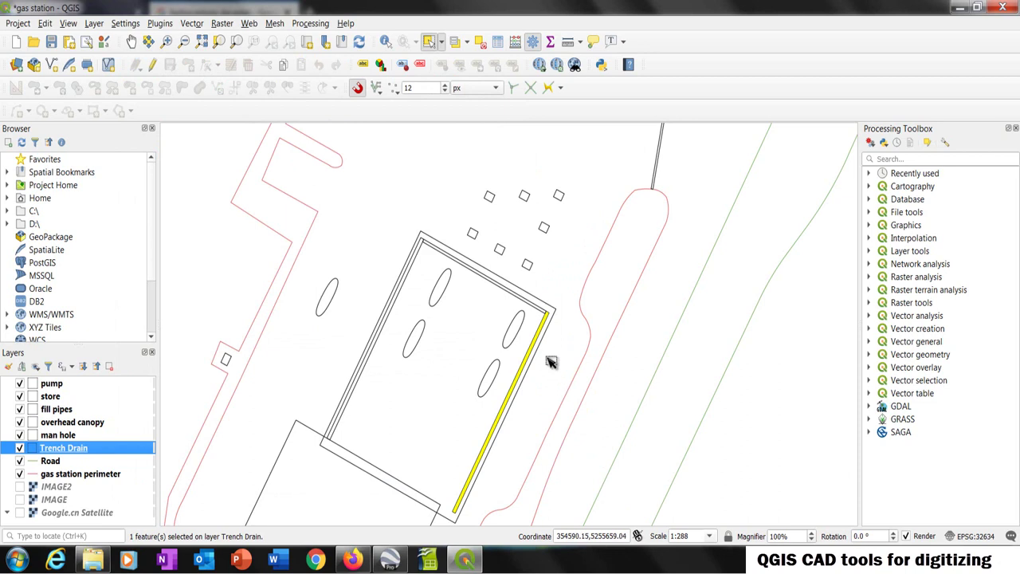
left_click(486, 42)
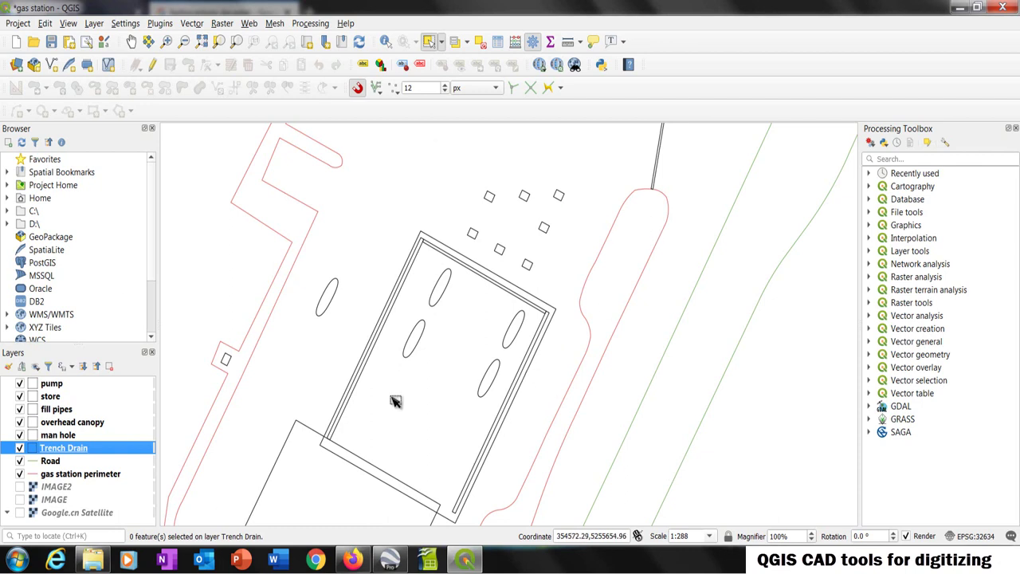
Switch to Firefox, view the hydrocarbon separator picture in the image results, and examine the round manholes near the road in Street View
left_click(352, 552)
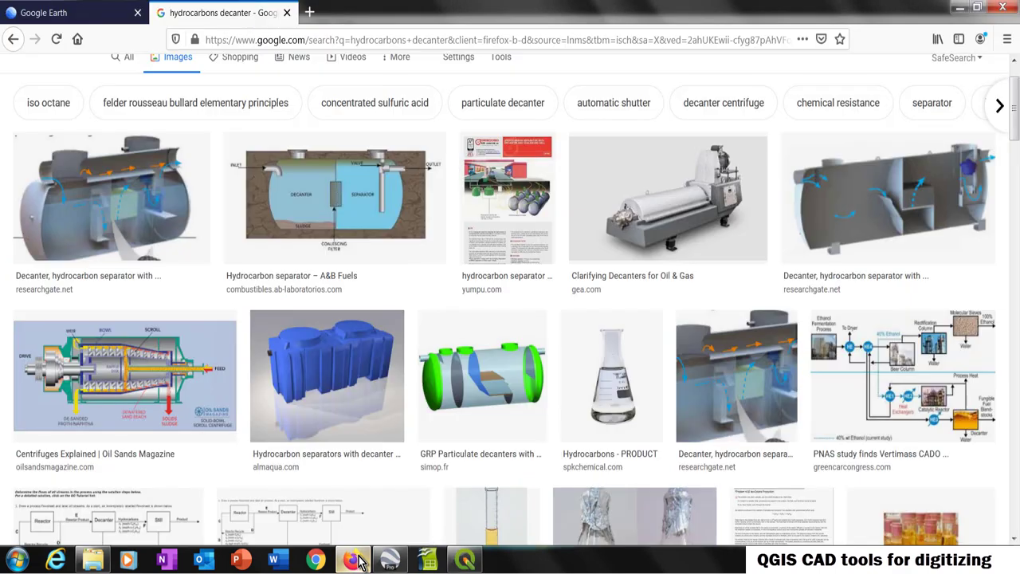
left_click(852, 216)
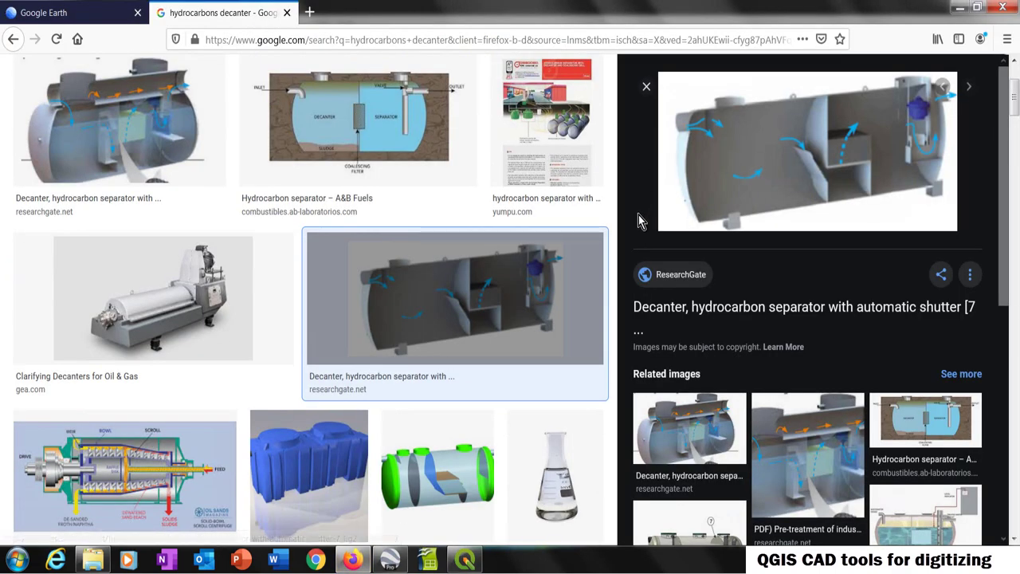
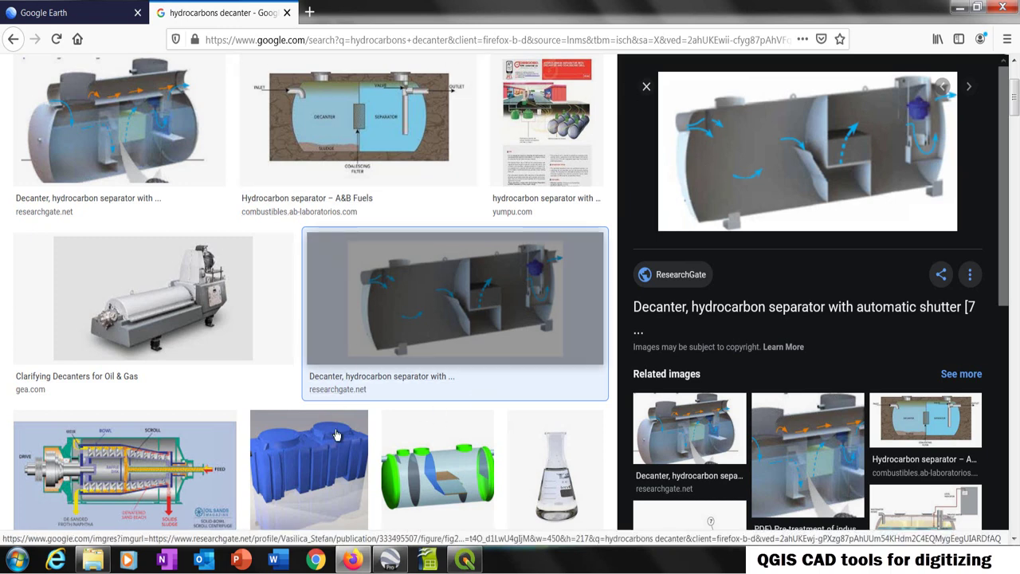
left_click(75, 13)
left_click_drag(224, 353, 746, 276)
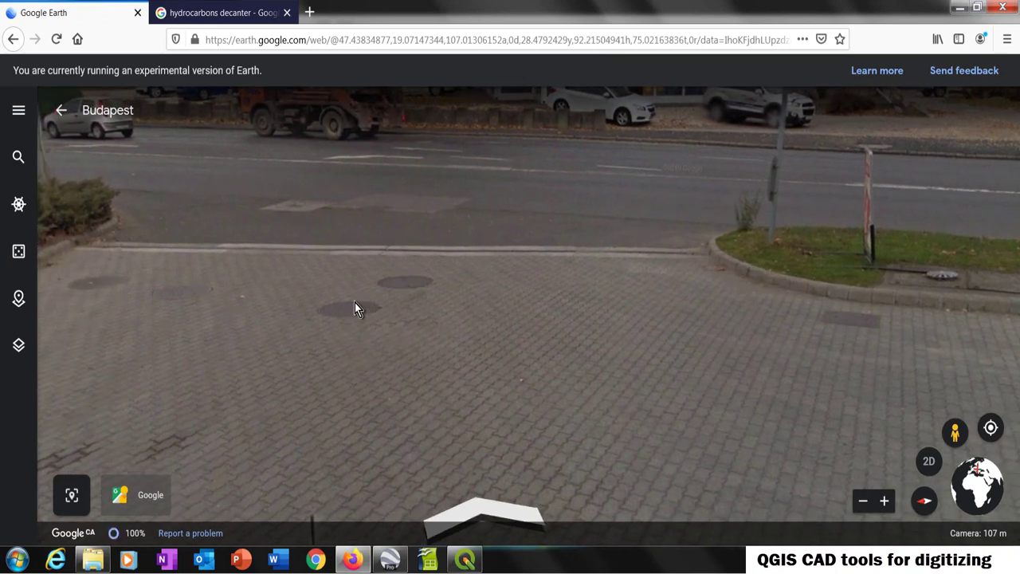
left_click(309, 355)
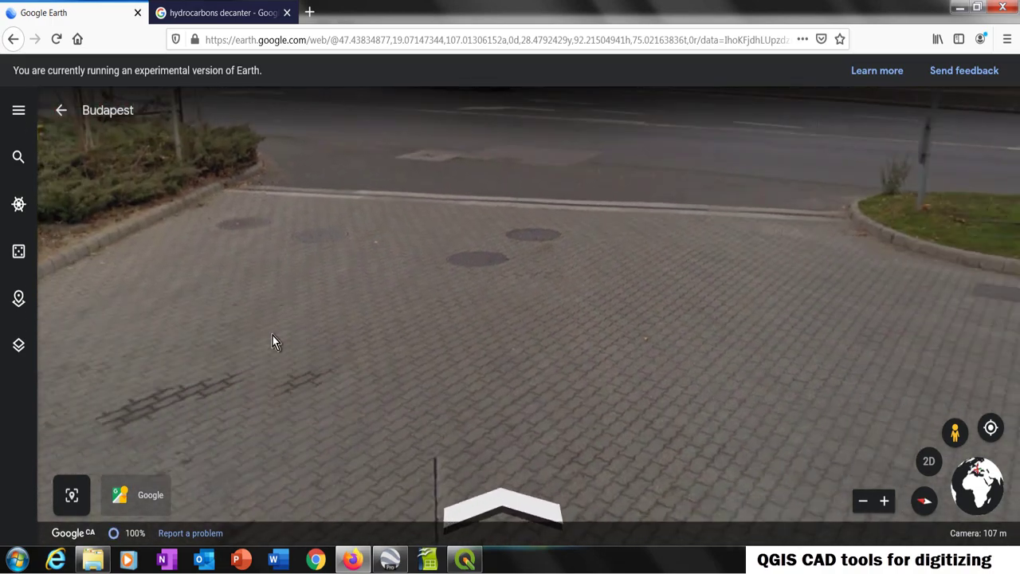
Examine the round manholes and the rectangular covers in the paving around the grass island by the road in Street View
left_click_drag(767, 369, 321, 409)
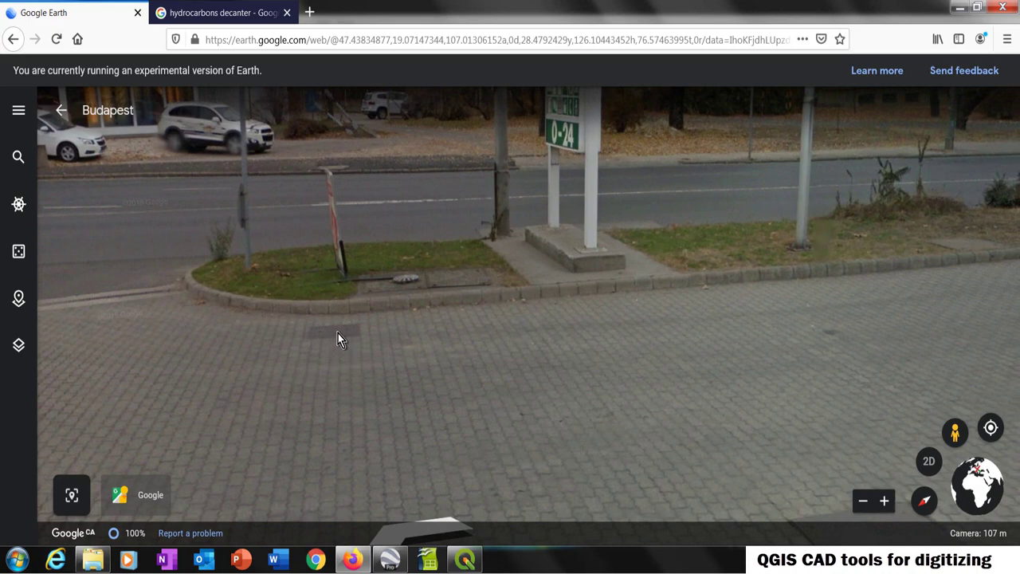
left_click_drag(316, 312, 499, 292)
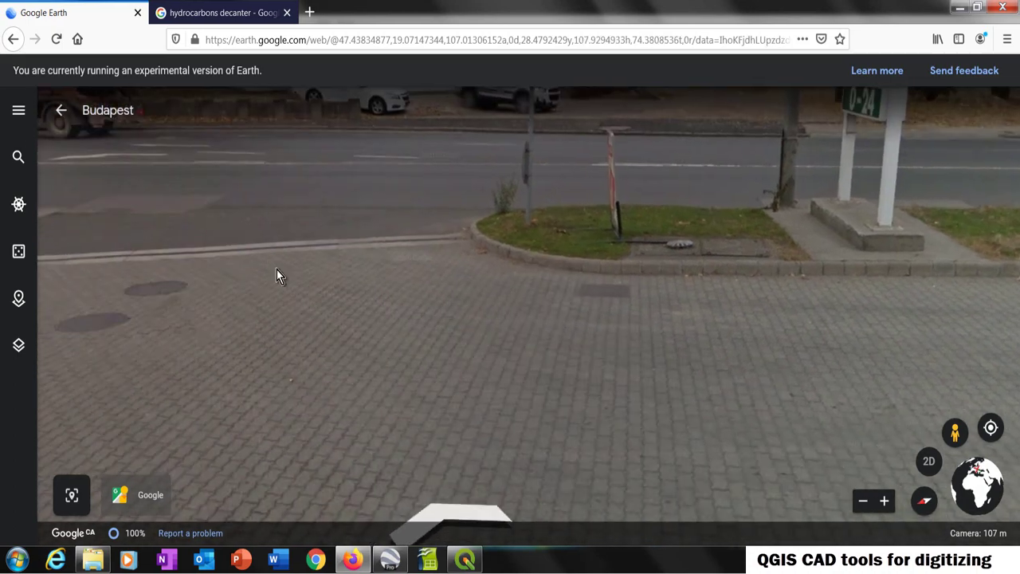
left_click_drag(572, 304, 439, 351)
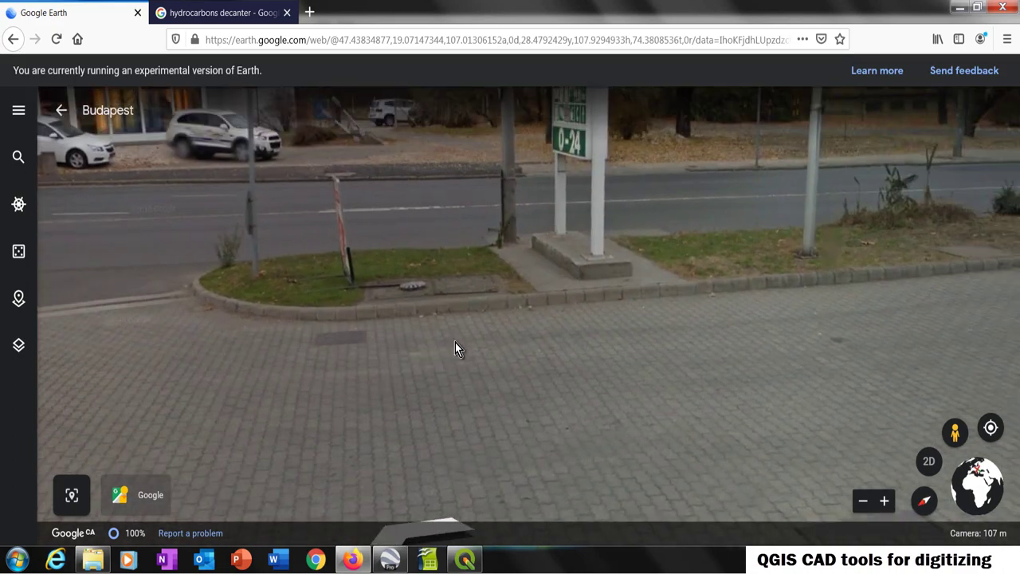
scroll(469, 353, "down", 3)
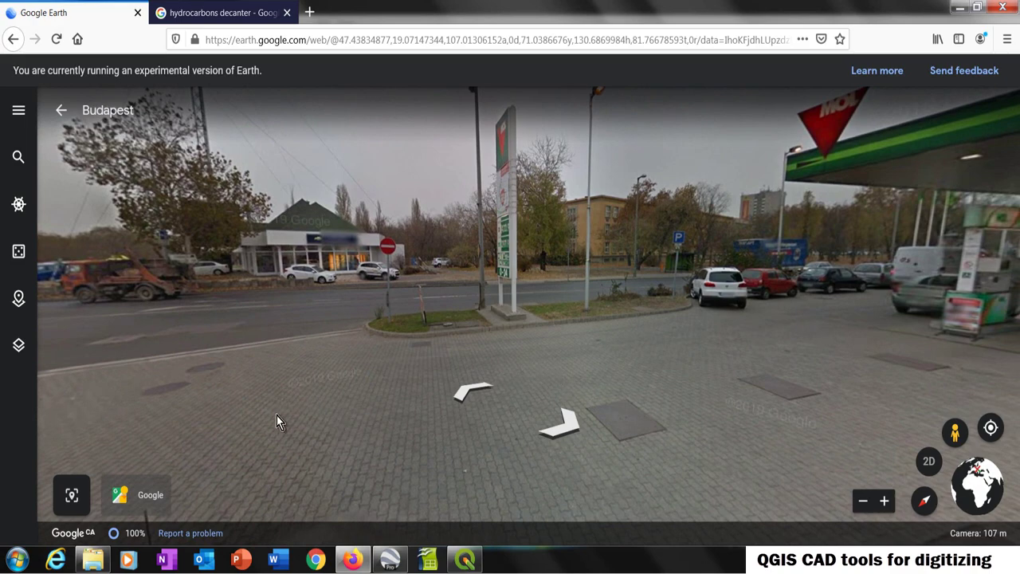
left_click_drag(365, 337, 670, 266)
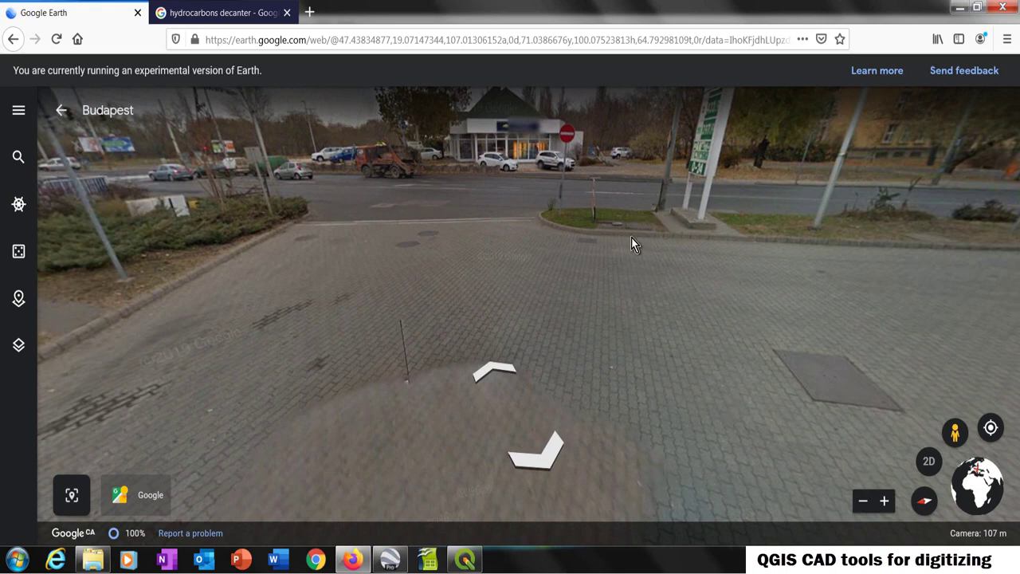
left_click_drag(769, 287, 544, 289)
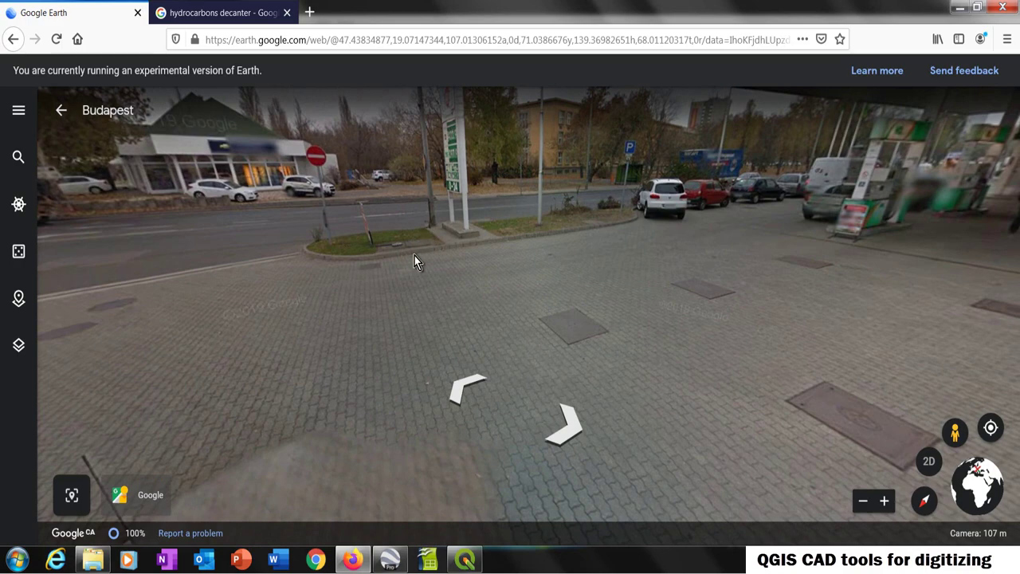
Switch to QGIS, show the IMAGE2 layer, and create a polygon shapefile named decantor-separator in WGS 84 / UTM zone 34N
left_click(467, 560)
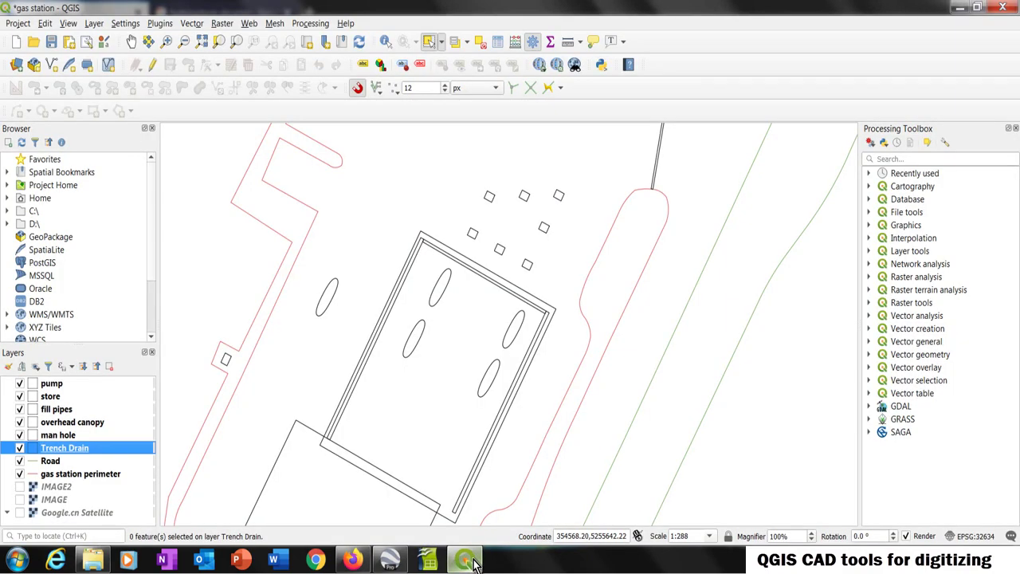
left_click(20, 486)
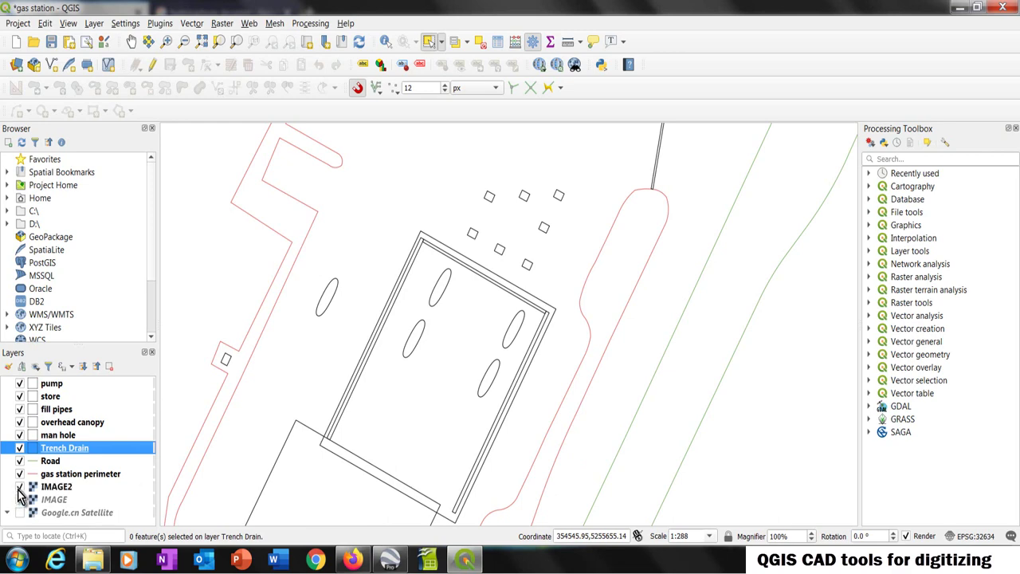
scroll(637, 210, "up", 2)
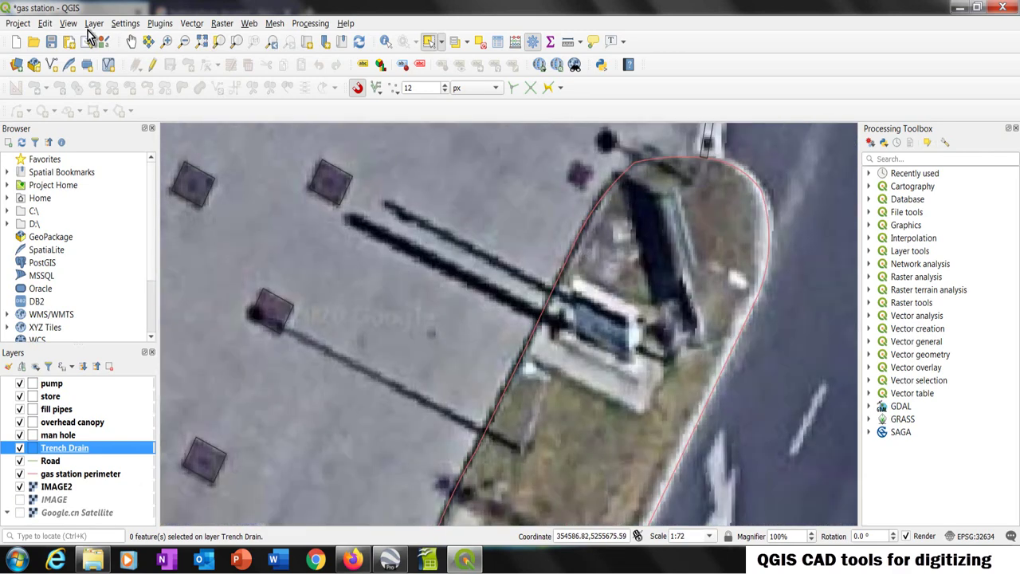
type("parator")
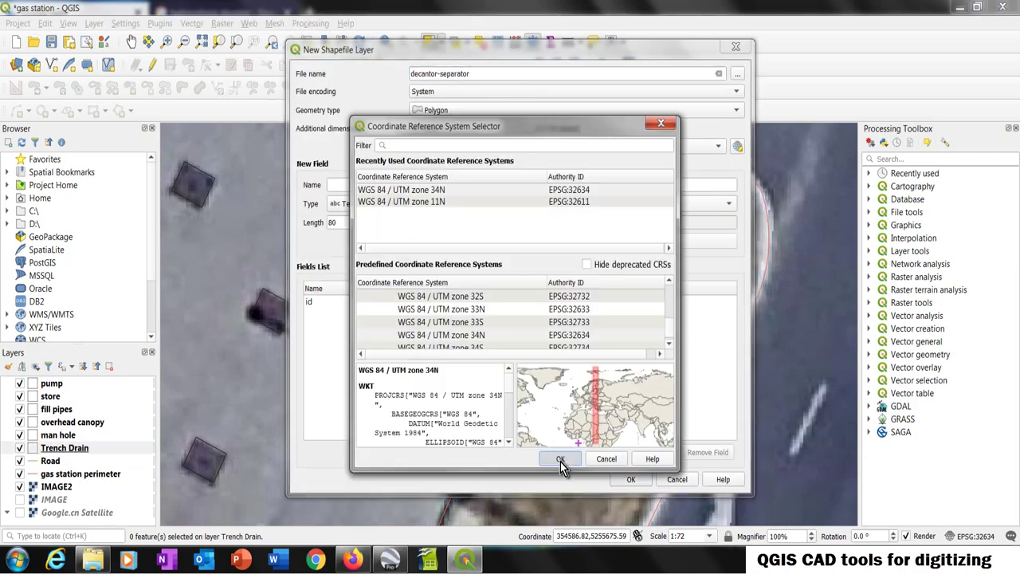
left_click(560, 457)
left_click(630, 479)
Start editing the decantor-separator layer and draw two adjoining rectangles on the grass island and a small square over the dark cover beside it
left_click(150, 65)
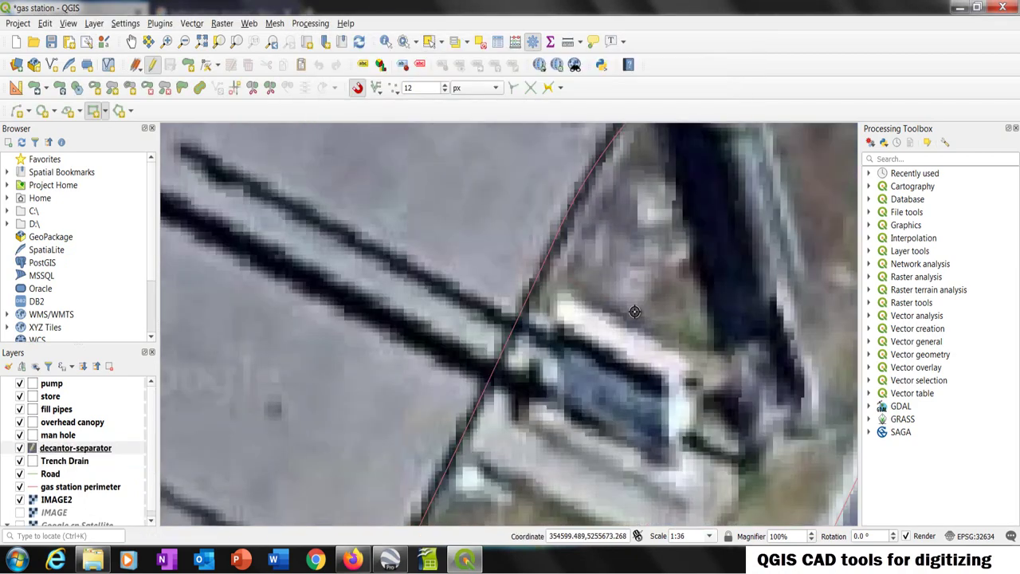
left_click(669, 267)
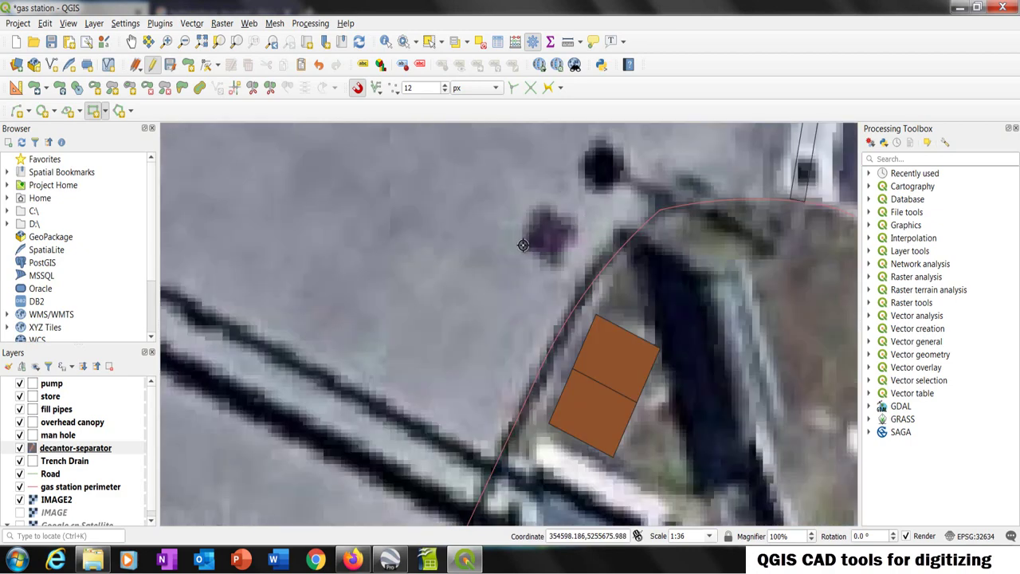
left_click(523, 245)
left_click(519, 287)
Give the decantor-separator layer a transparent fill and hide the IMAGE2 layer
right_click(74, 448)
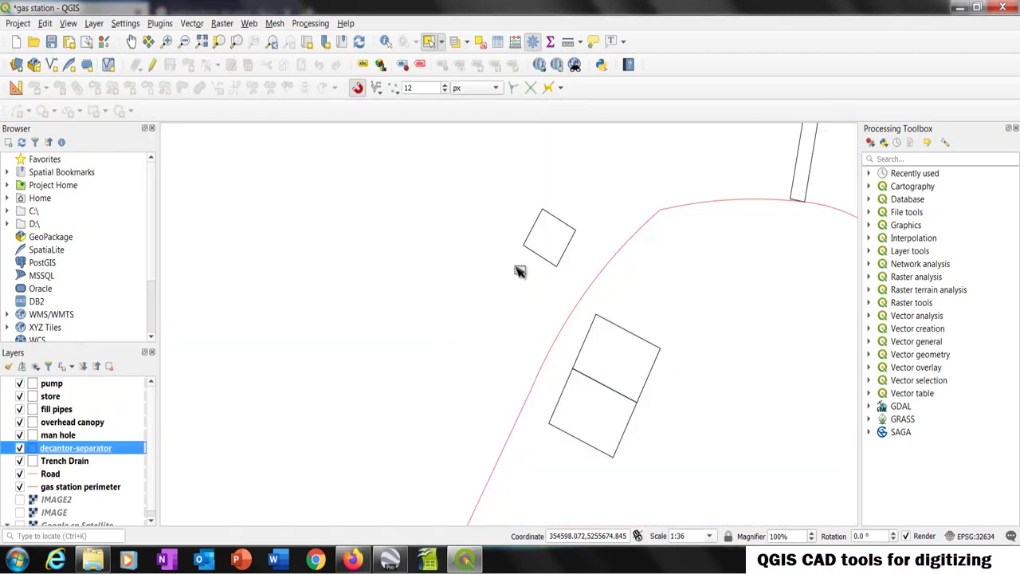
scroll(549, 251, "down", 1)
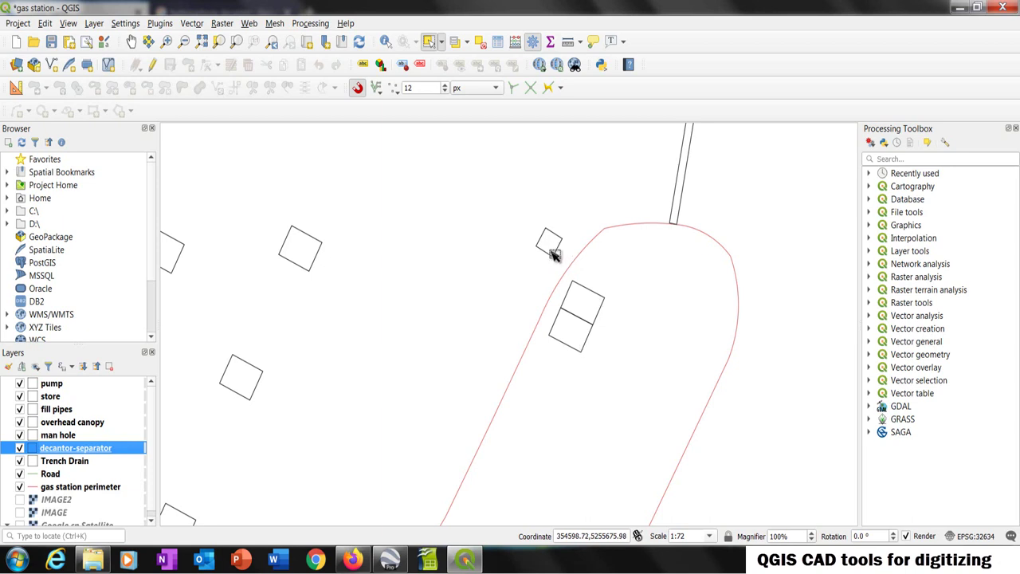
scroll(556, 274, "down", 1)
scroll(539, 241, "down", 1)
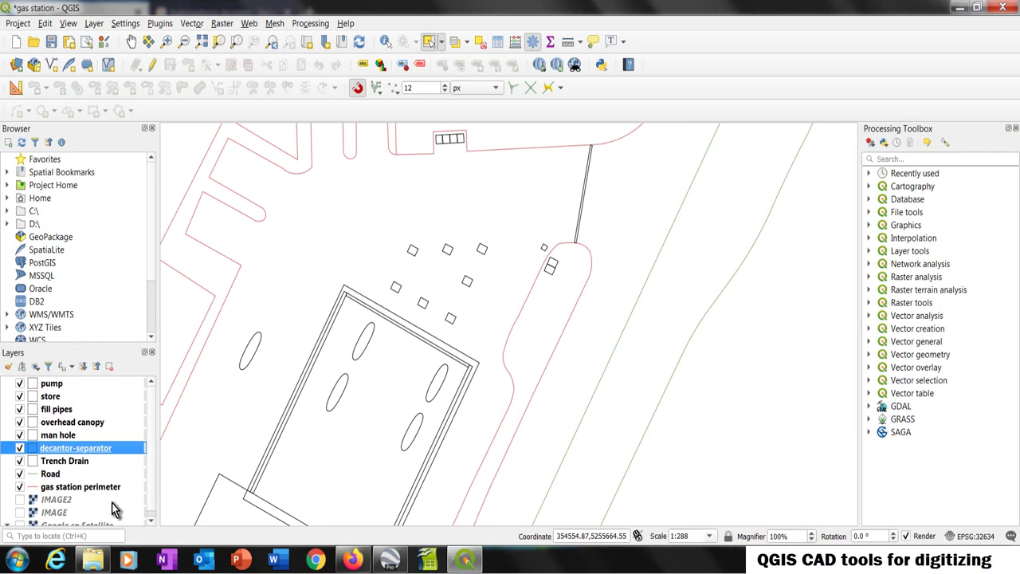
Show IMAGE2 again and create a shapefile layer named tank area above the man hole layer
left_click(20, 500)
left_click(394, 286)
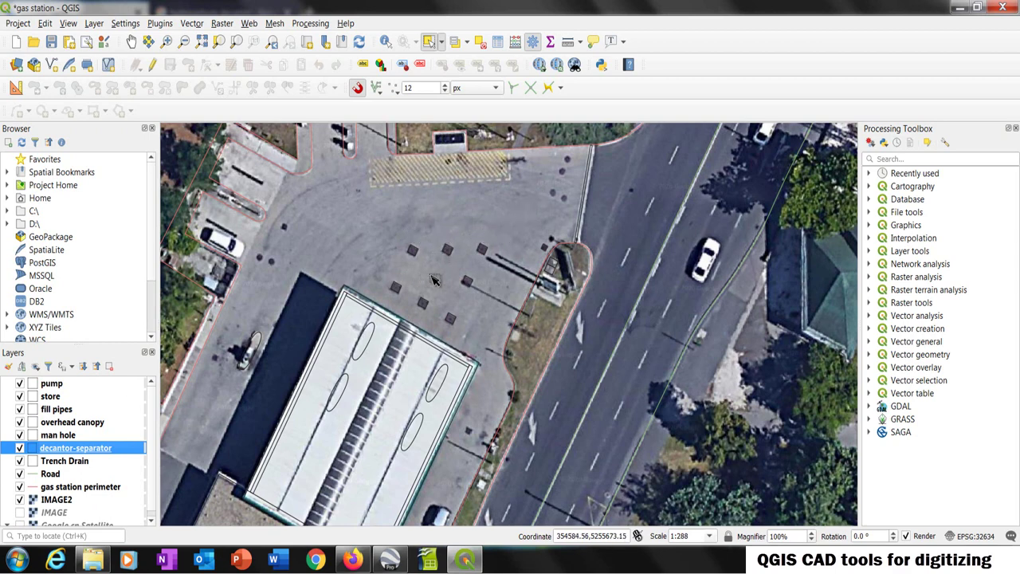
key("Up")
key("ctrl+shift+n")
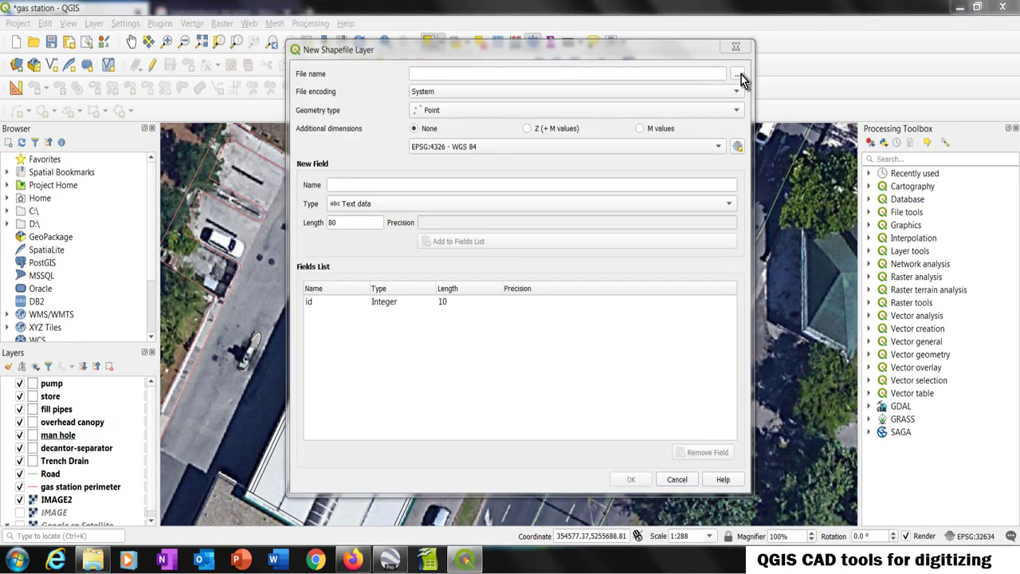
left_click(737, 74)
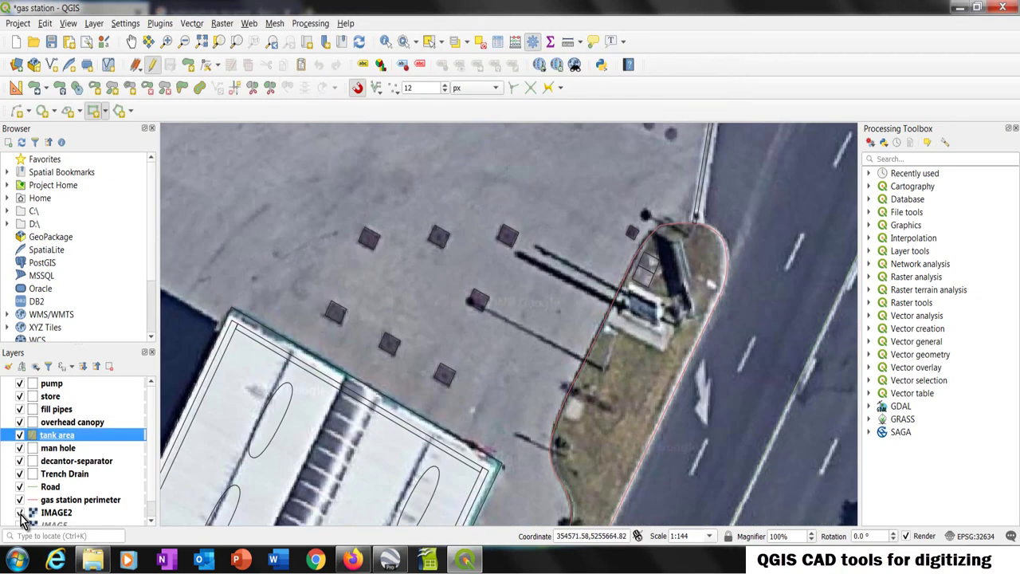
Hide IMAGE2, draw a rectangle enclosing the seven square covers beside the overhead canopy in the tank area layer, and save the edits
left_click(20, 513)
left_click(305, 321)
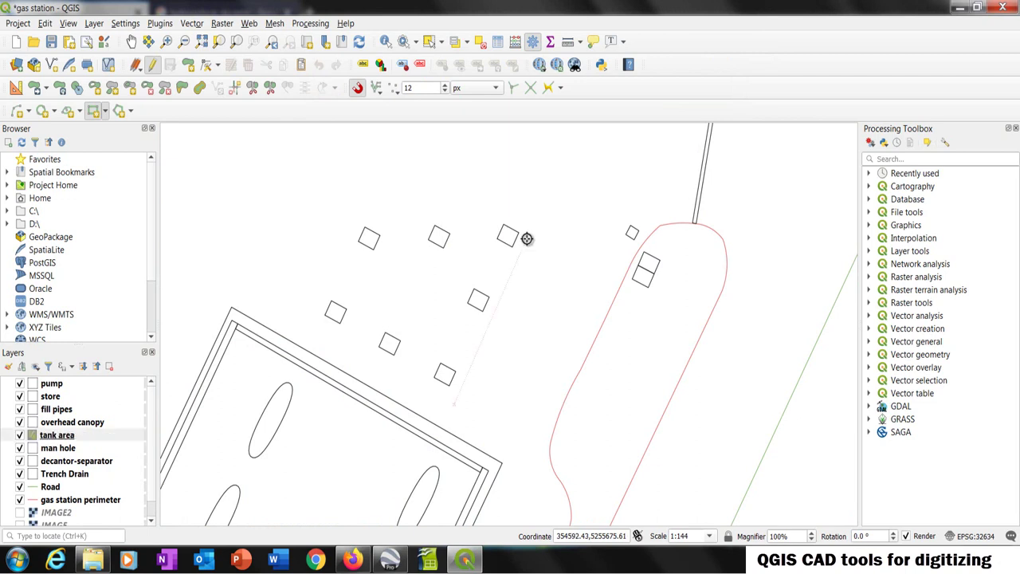
left_click(532, 227)
left_click(454, 404)
left_click(379, 154)
right_click(378, 154)
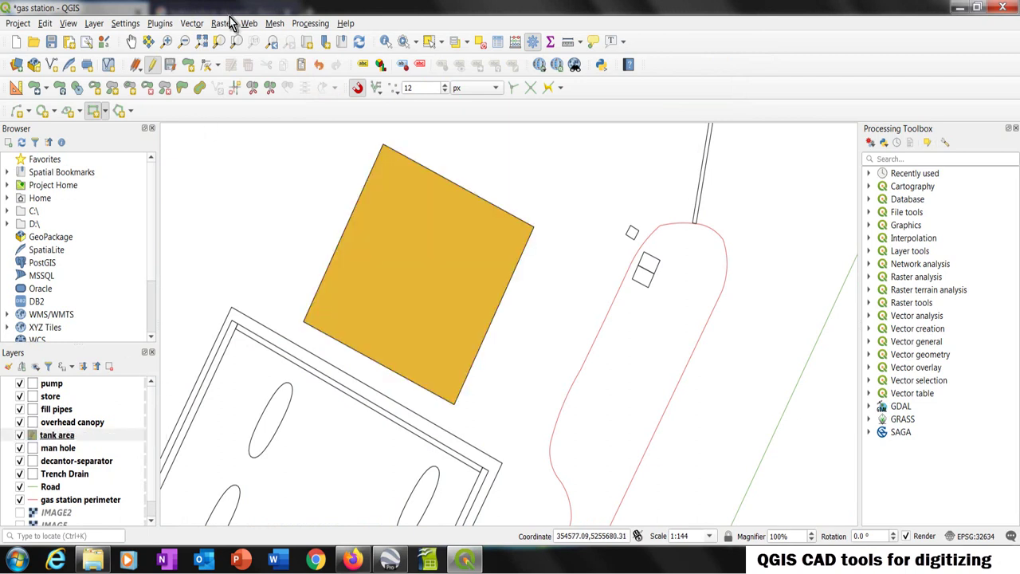
left_click(152, 65)
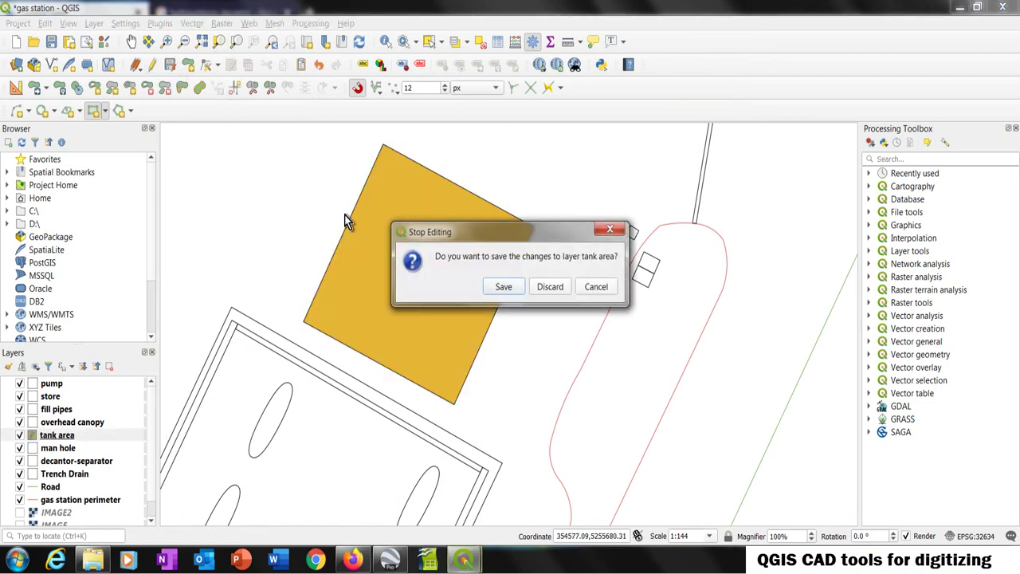
left_click(503, 286)
Set the tank area layer's simple fill color to transparent
left_click(67, 439)
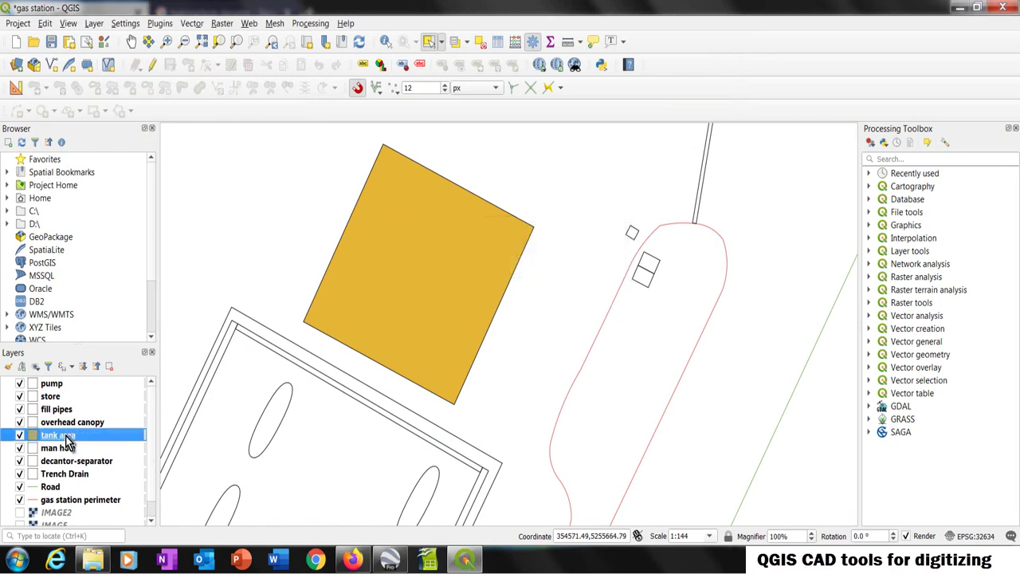
right_click(68, 440)
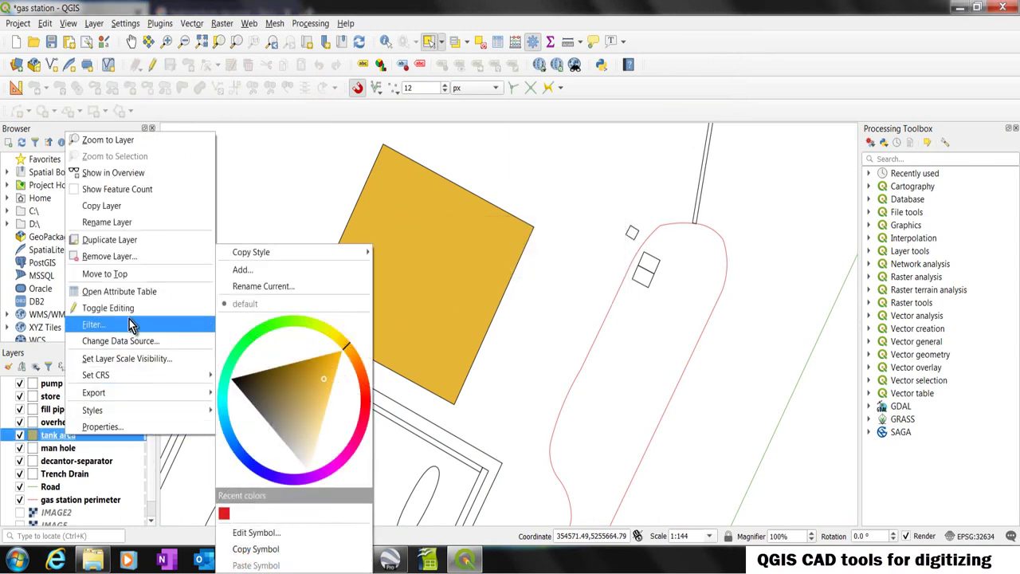
left_click(112, 427)
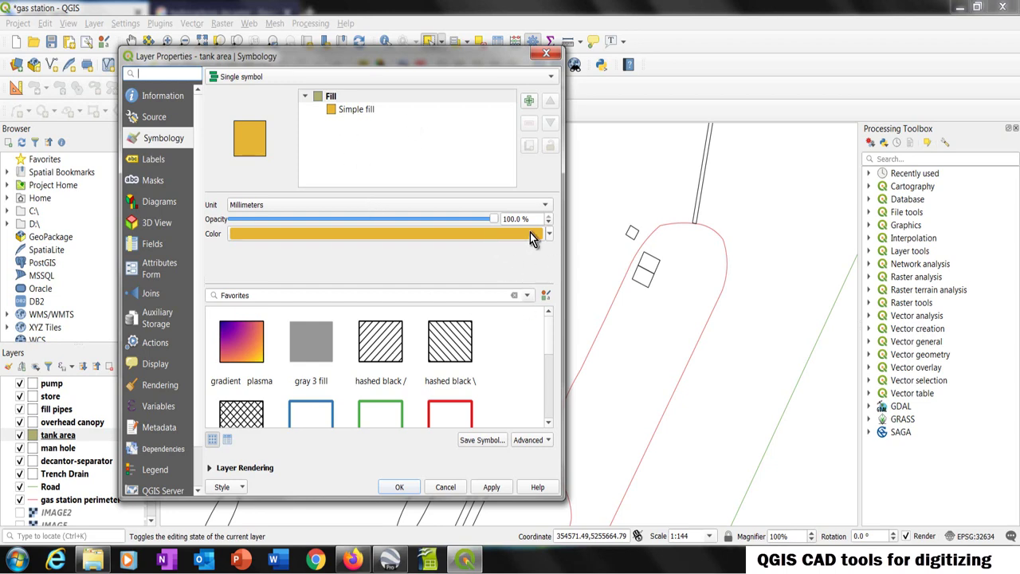
left_click(356, 112)
left_click(524, 230)
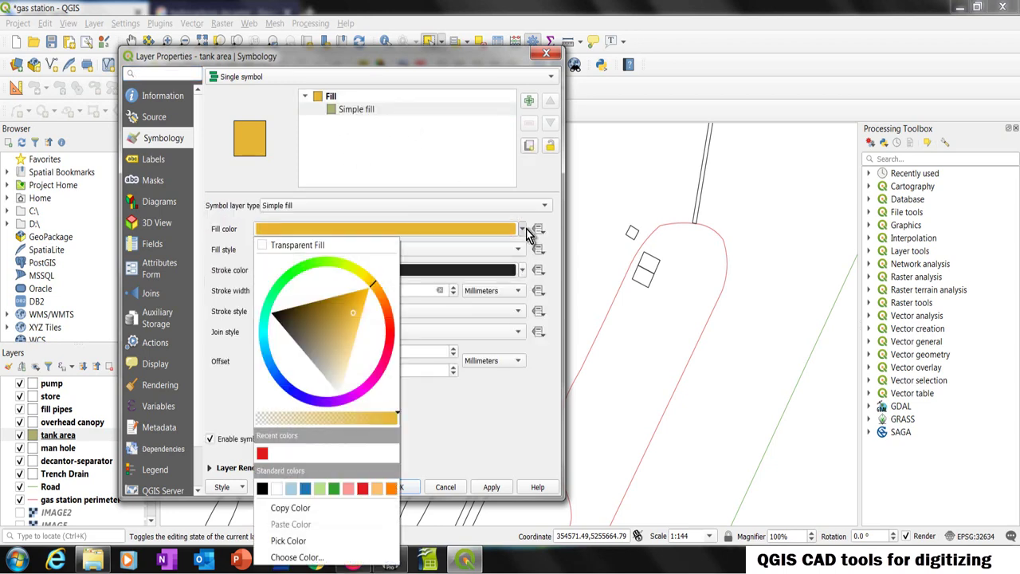
left_click(353, 248)
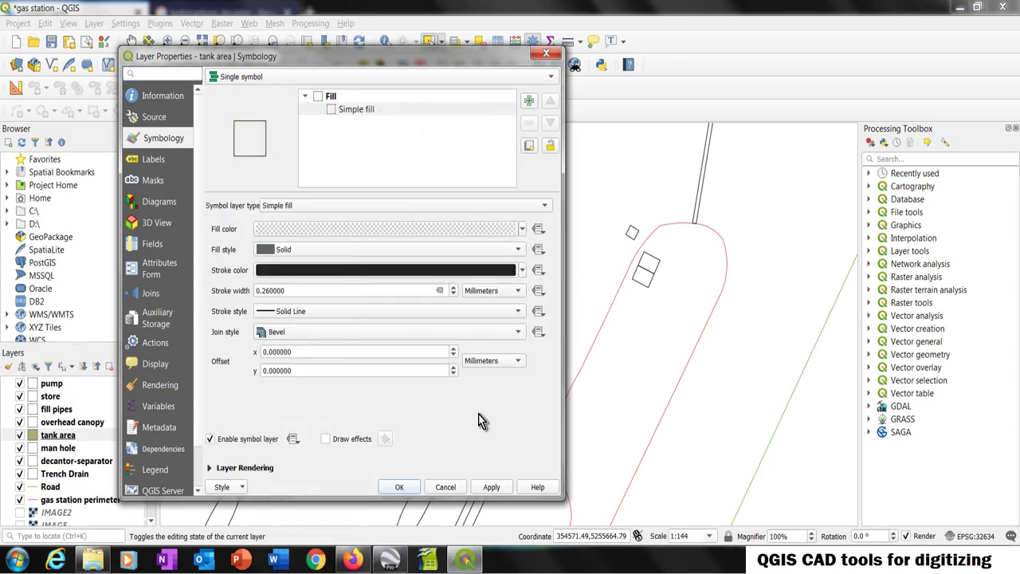
left_click(400, 487)
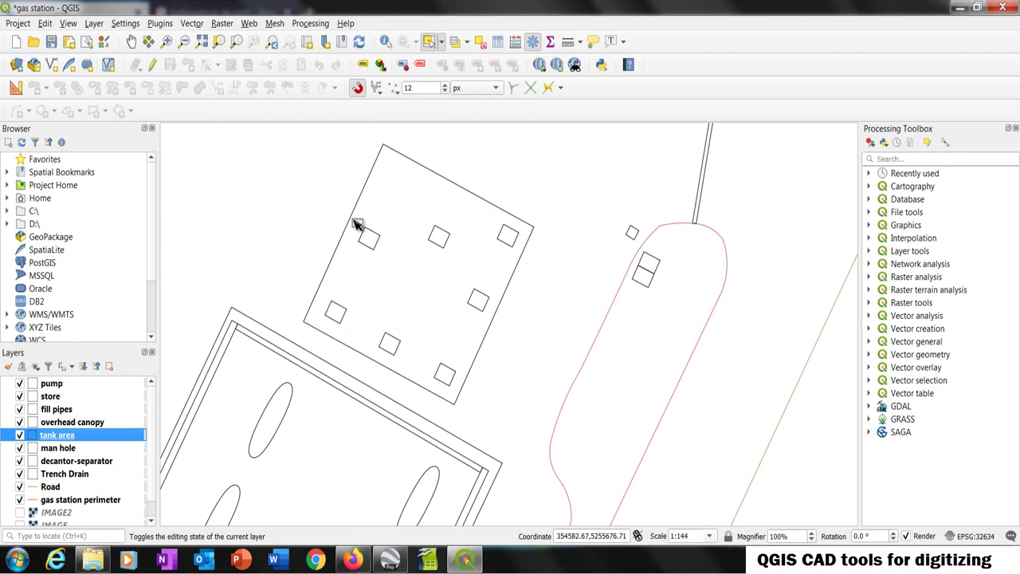
Reshape the tank area polygon to cut off its outer corner behind the first cover in the row farthest from the canopy
left_click(151, 72)
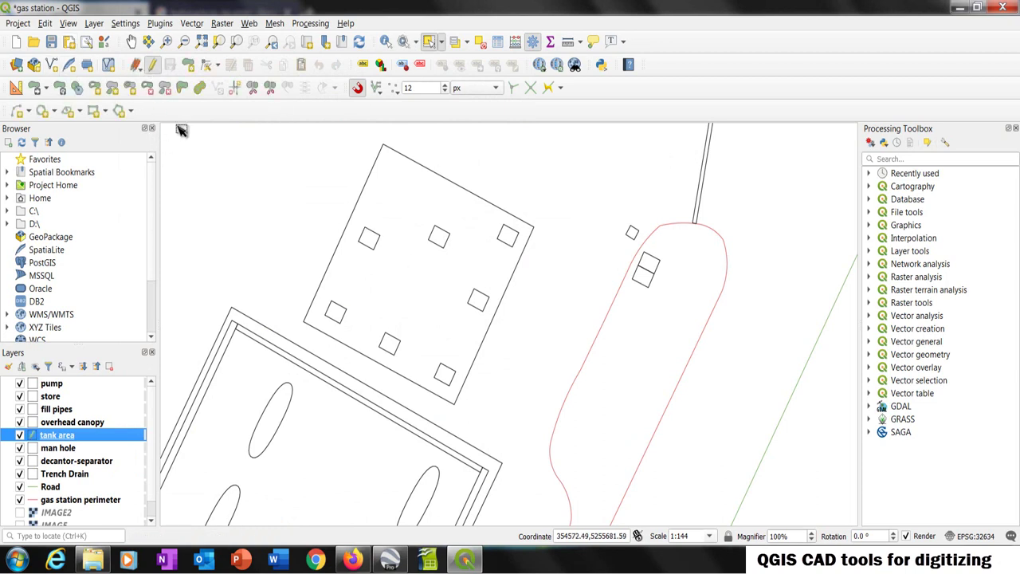
left_click(184, 88)
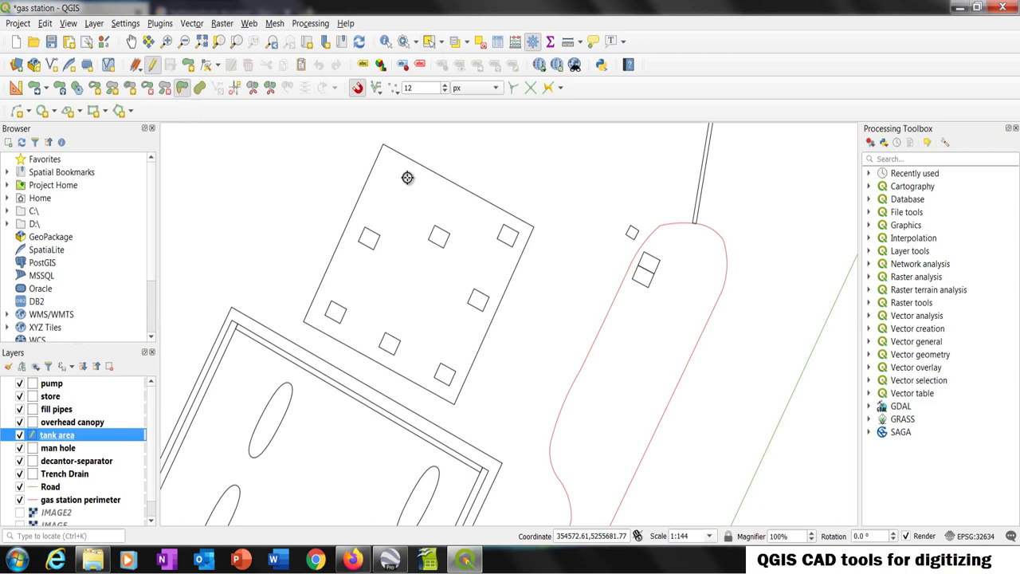
left_click(349, 195)
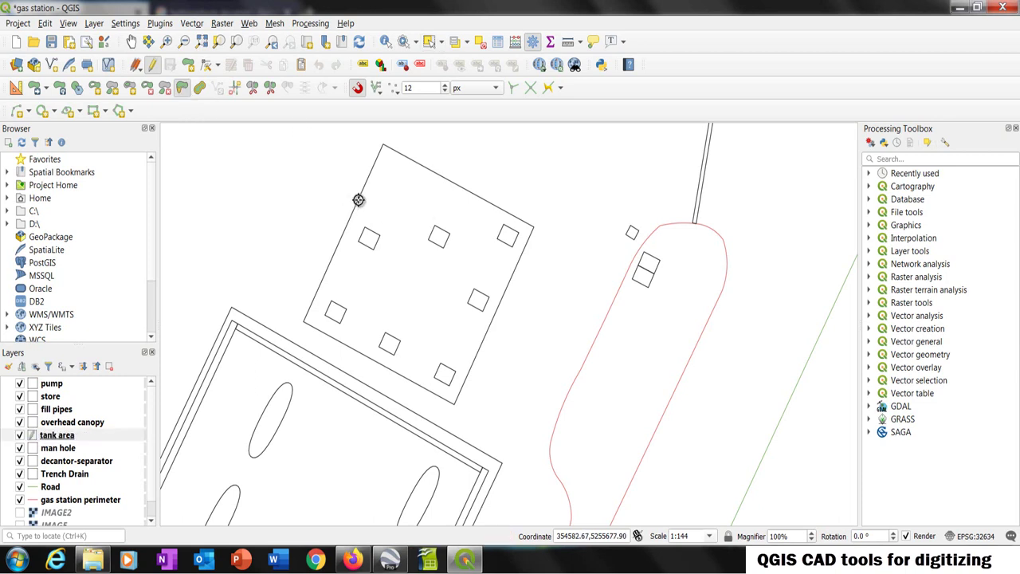
left_click(417, 230)
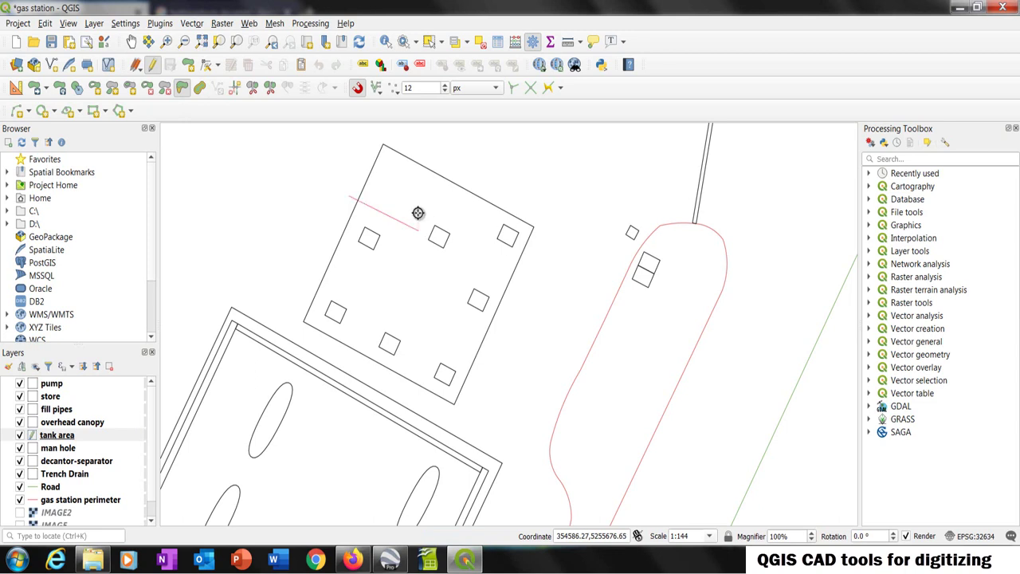
left_click(450, 161)
right_click(384, 130)
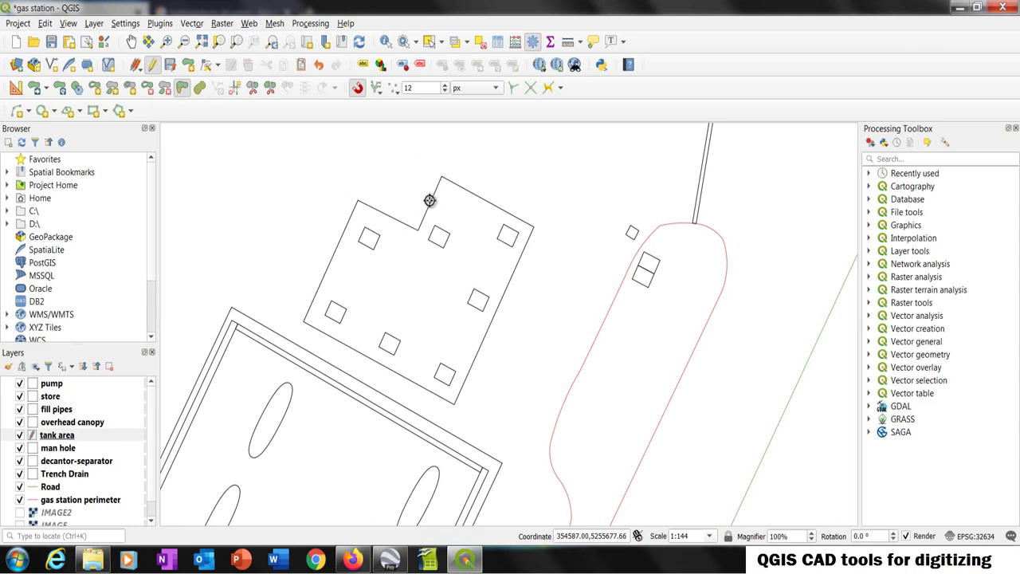
Reshape the tank area outline with a second stepped notch between the middle and last covers of the outer row
left_click(479, 233)
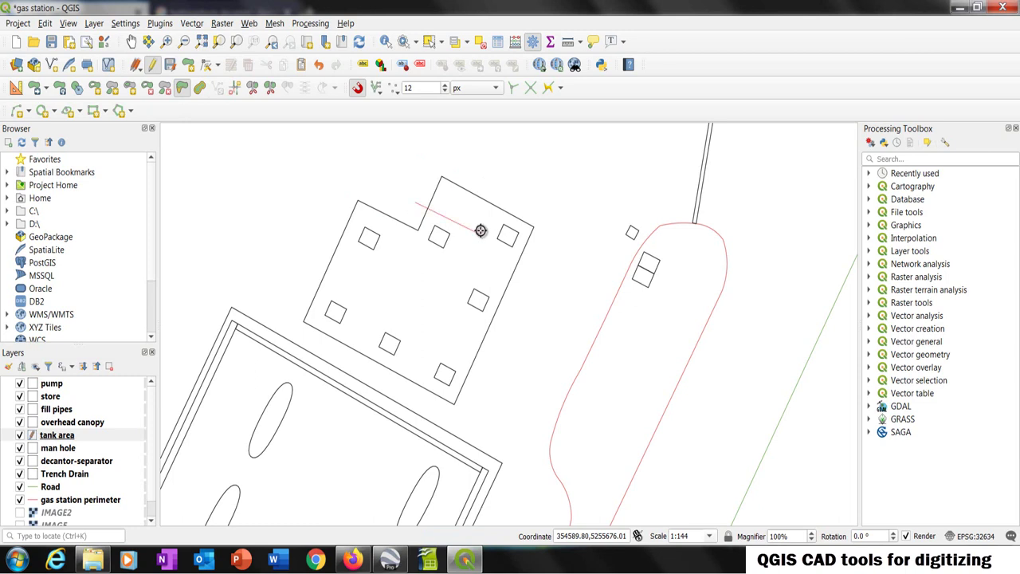
left_click(499, 189)
left_click(431, 159)
right_click(416, 197)
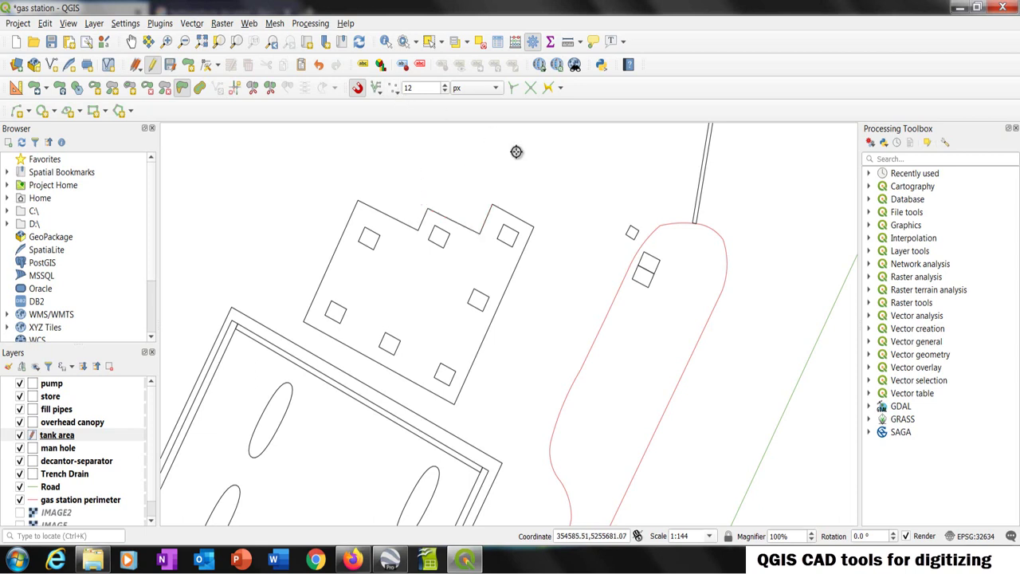
right_click(70, 438)
left_click(110, 434)
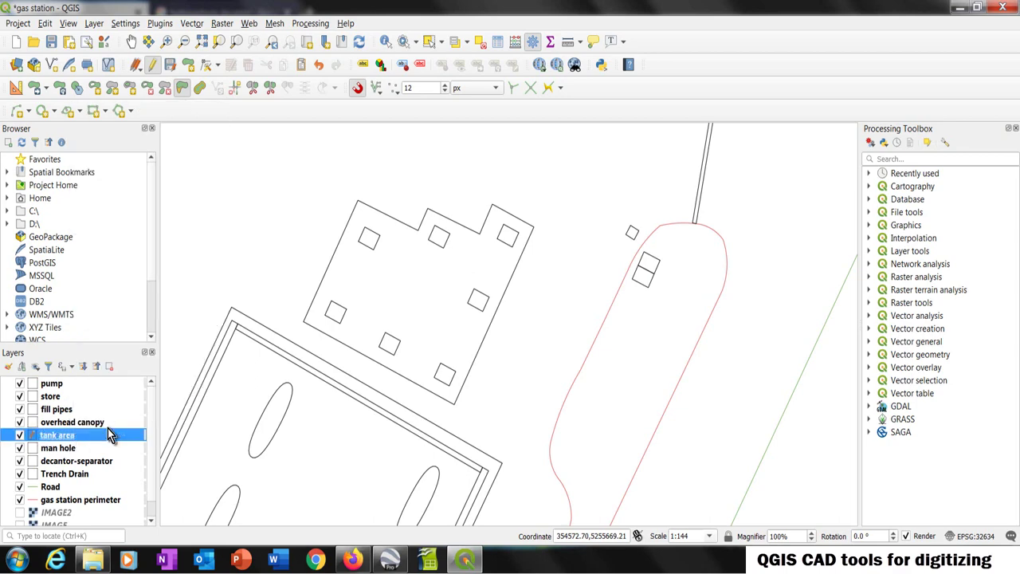
Set the stroke style of the tank area layer's simple fill to Dot Line
double_click(110, 435)
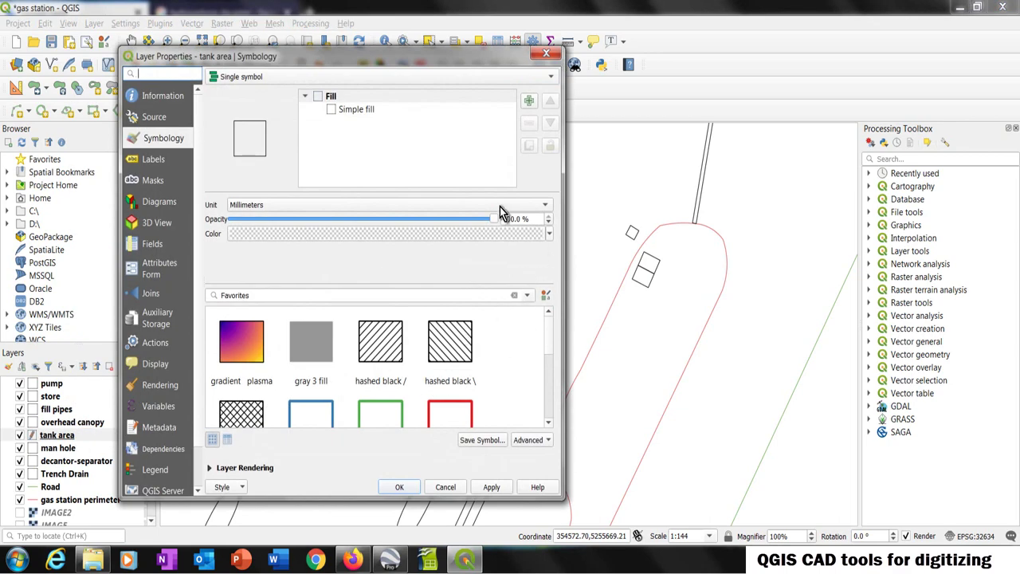
left_click(354, 110)
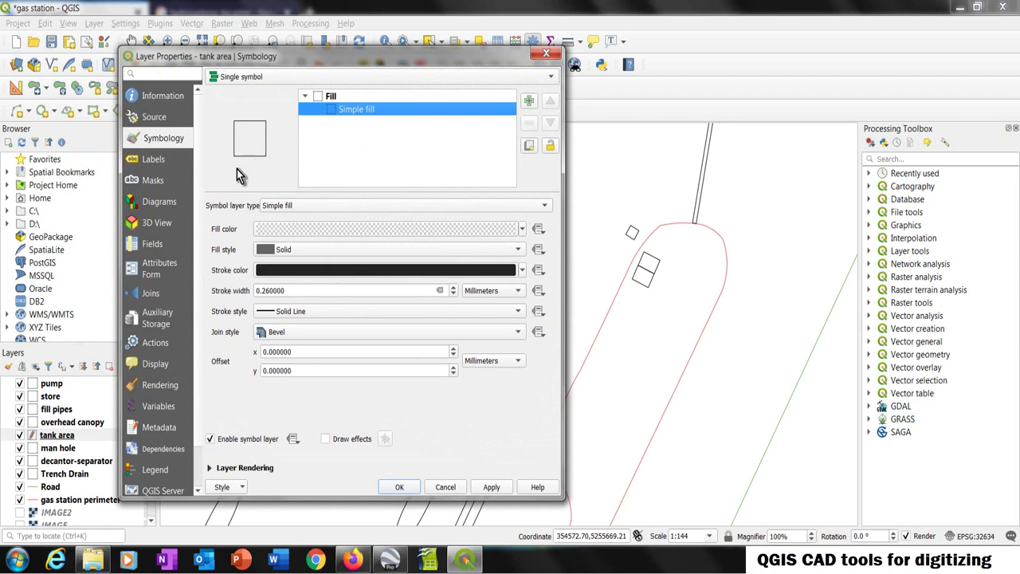
left_click(517, 313)
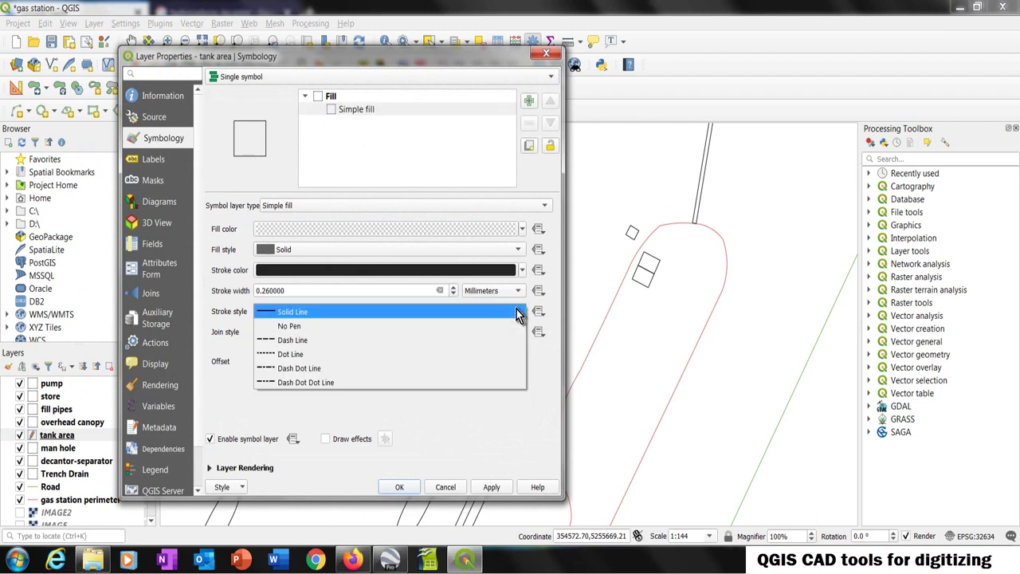
left_click(301, 354)
left_click(409, 483)
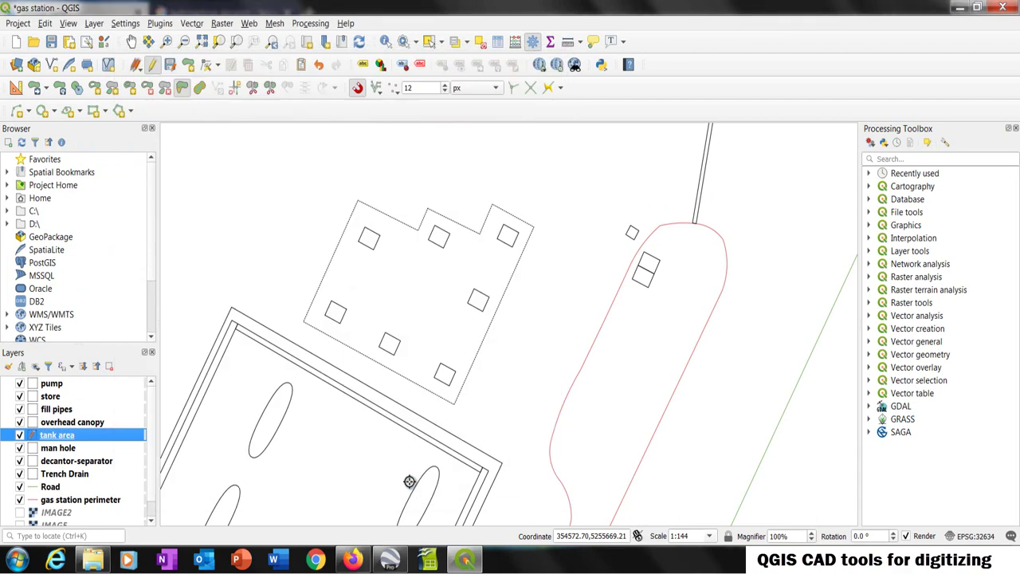
Set the stroke style of the tank area layer's simple fill to Dash Line
right_click(77, 438)
left_click(109, 430)
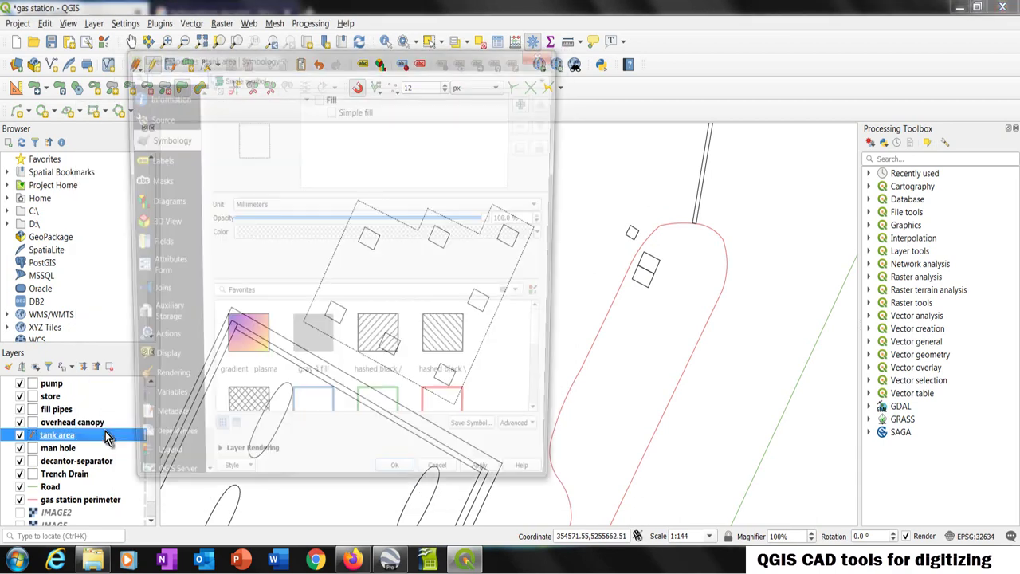
left_click(340, 110)
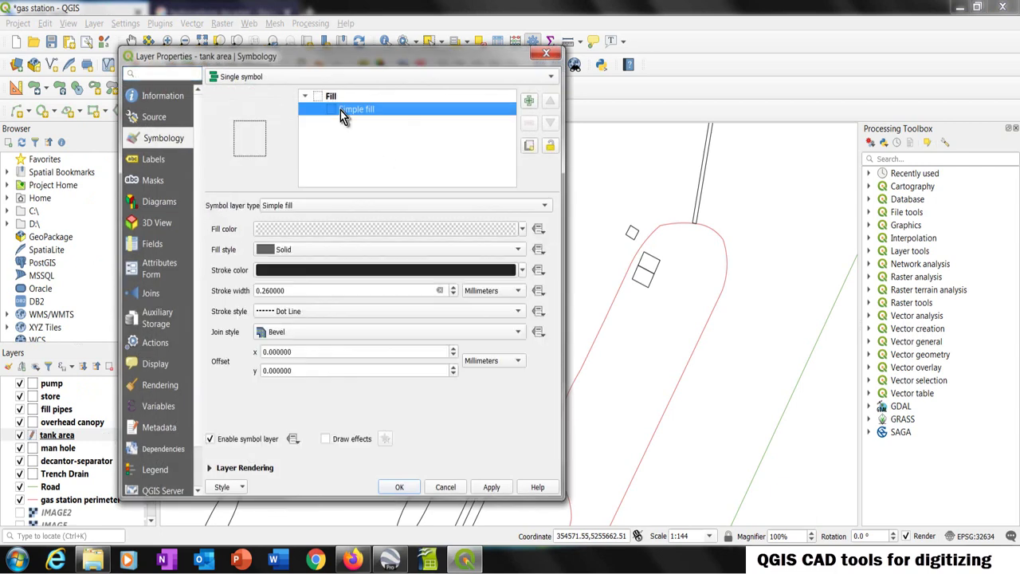
left_click(518, 313)
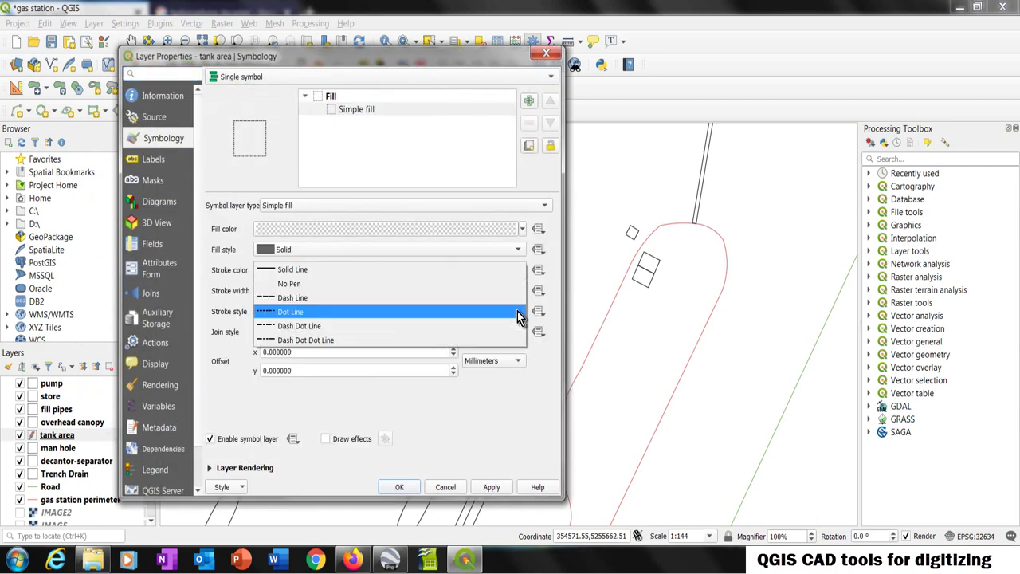
left_click(311, 298)
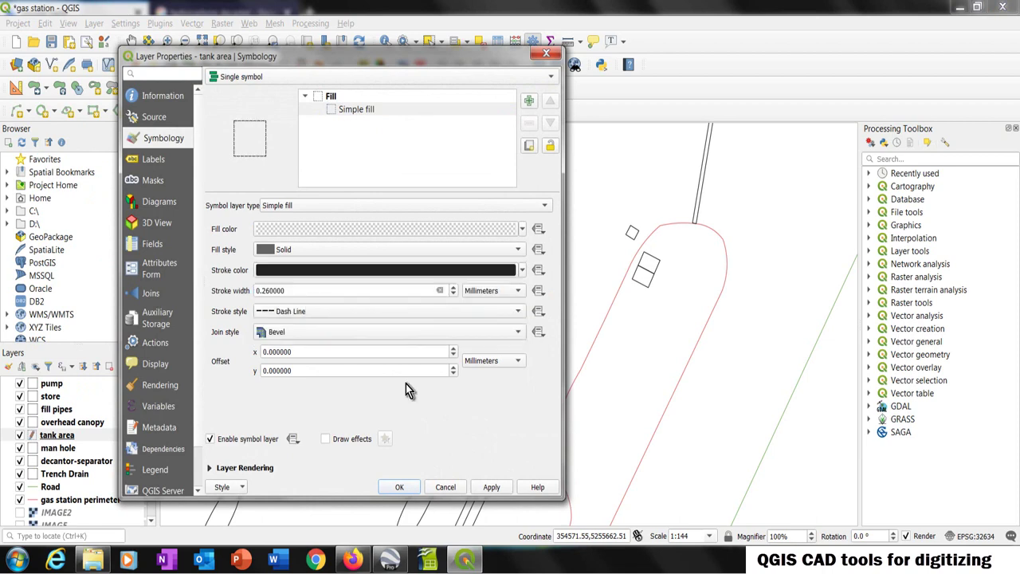
left_click(399, 485)
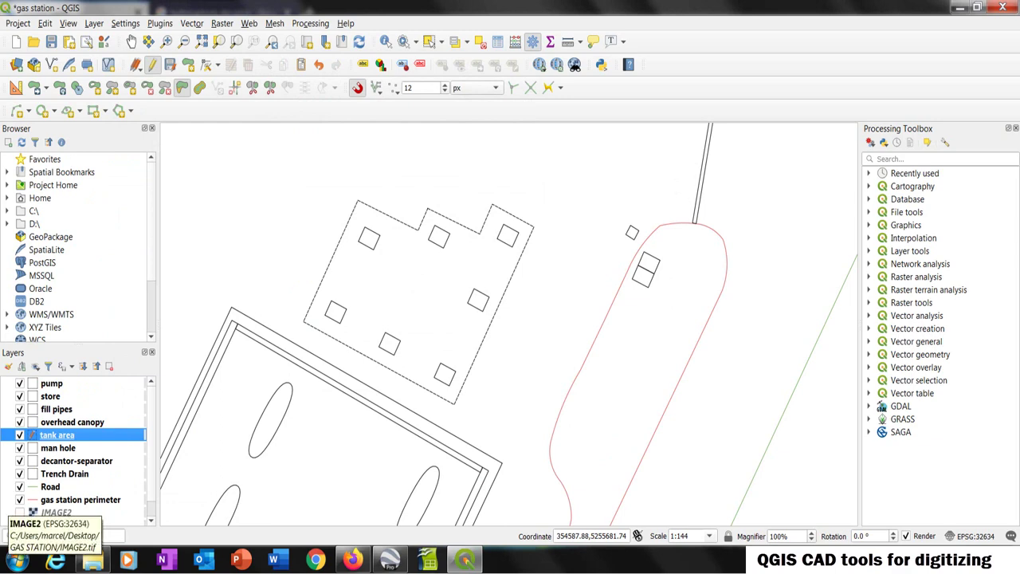
Examine the whole station drawing, compare it with the IMAGE2 aerial photo at both road accesses, and hide IMAGE2 again
scroll(544, 301, "down", 1)
scroll(545, 300, "down", 1)
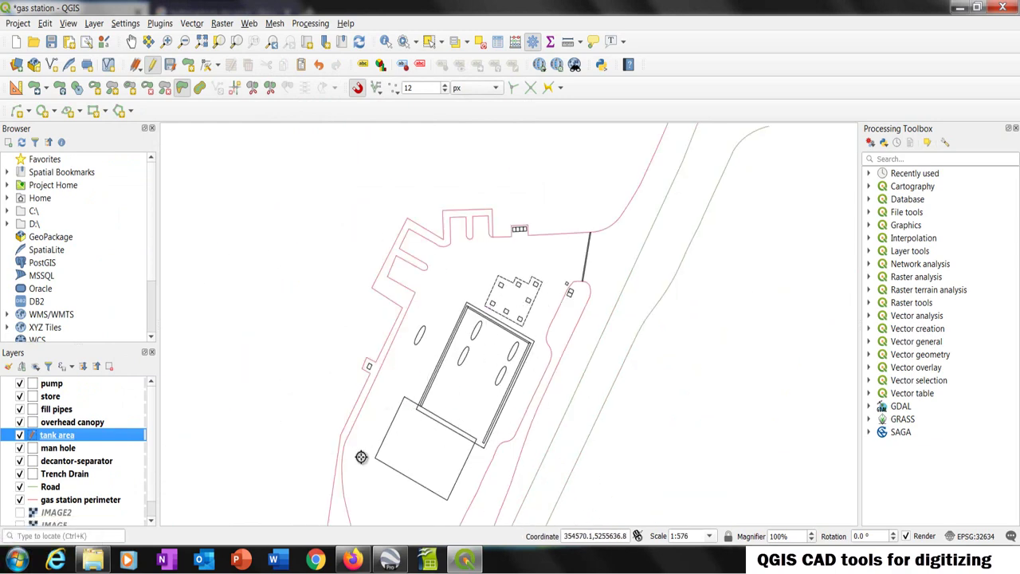
scroll(297, 298, "down", 1)
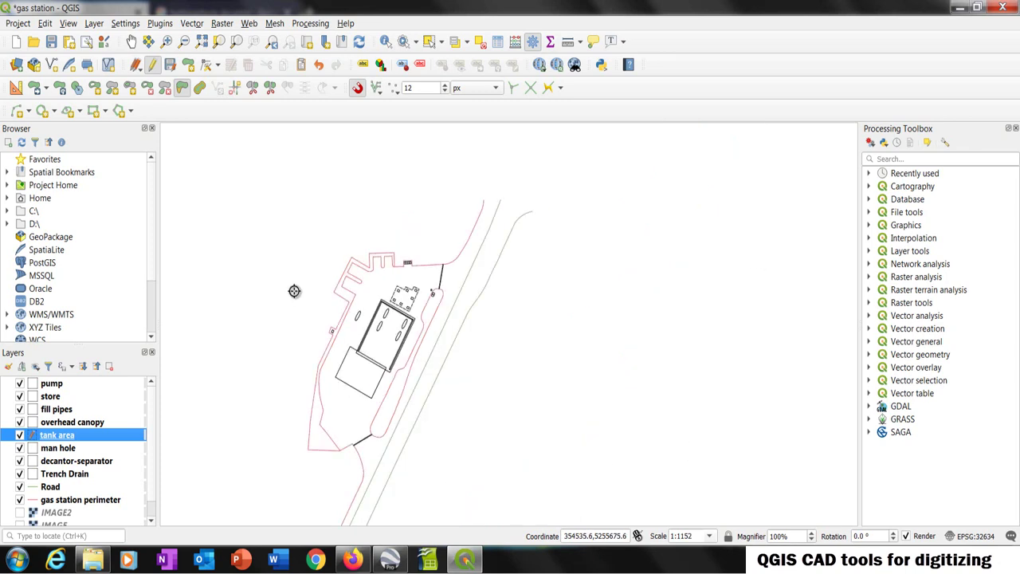
scroll(361, 386, "up", 1)
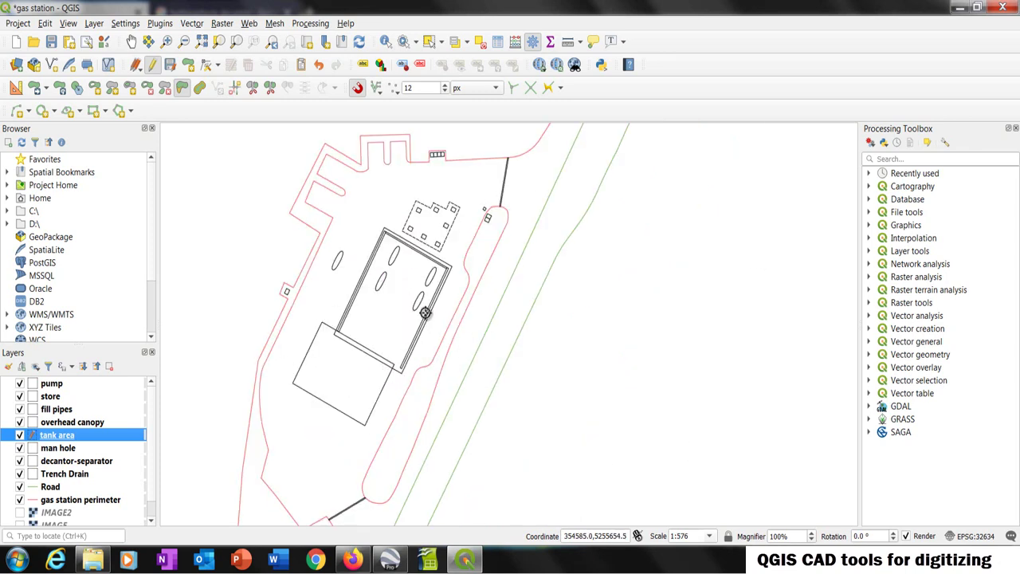
scroll(427, 314, "down", 1)
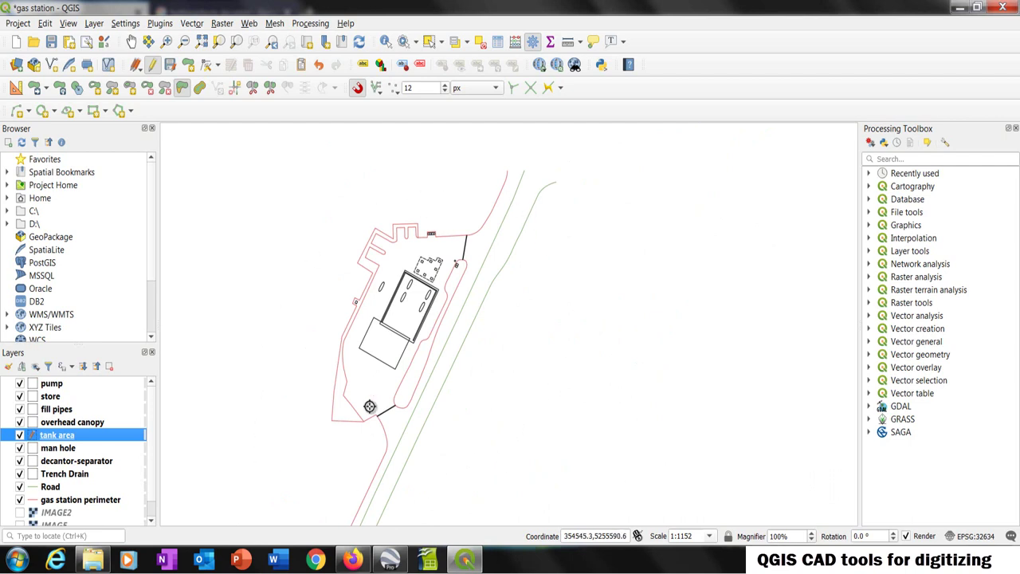
left_click(20, 513)
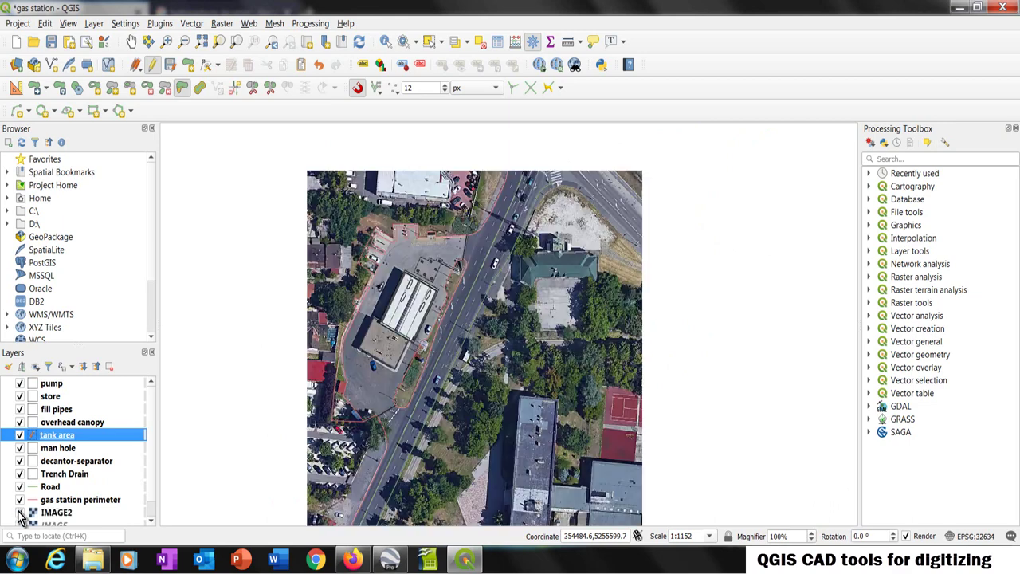
scroll(380, 422, "up", 2)
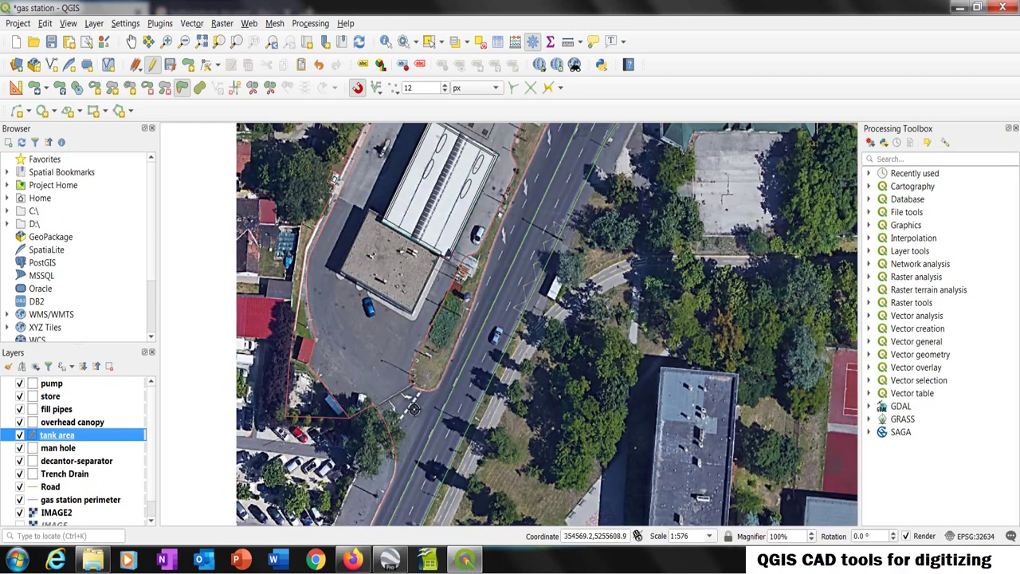
scroll(399, 412, "up", 1)
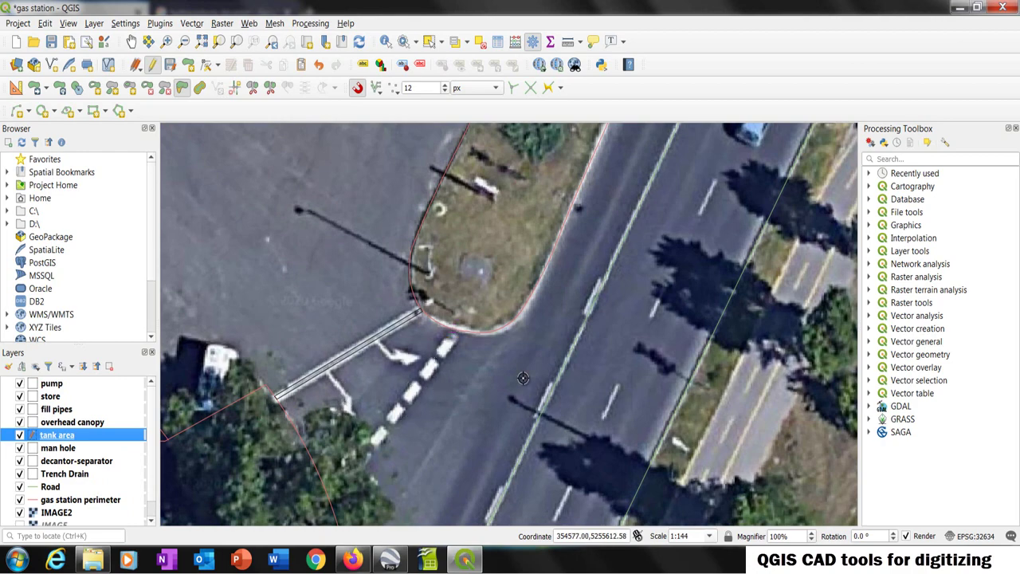
scroll(459, 433, "down", 1)
scroll(459, 434, "down", 2)
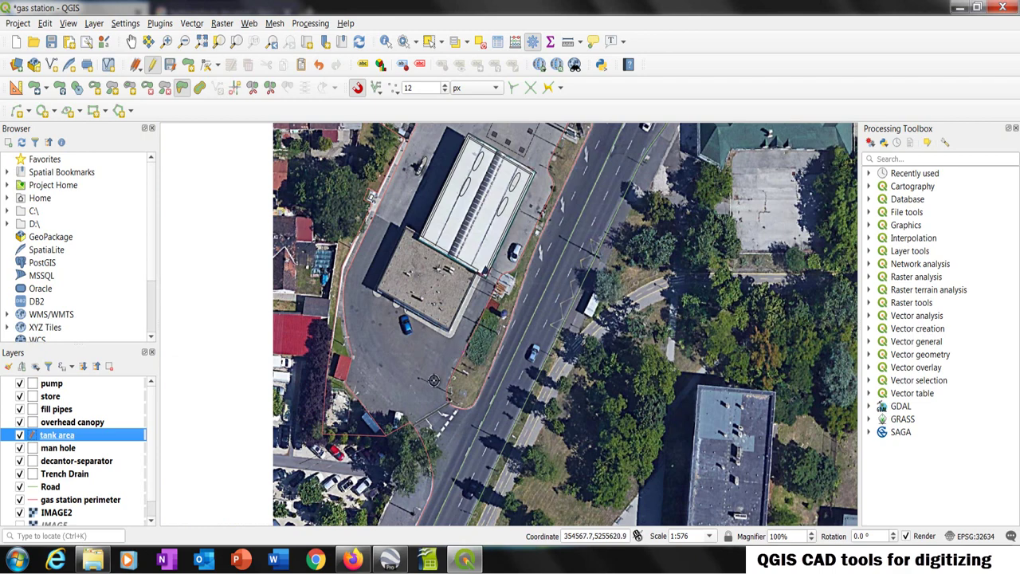
scroll(528, 221, "up", 2)
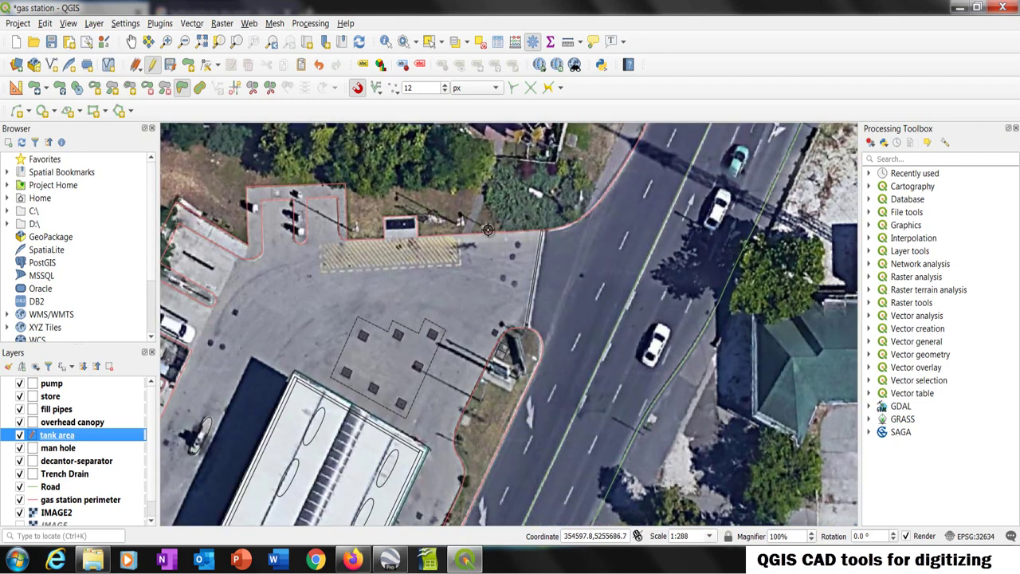
scroll(507, 234, "down", 1)
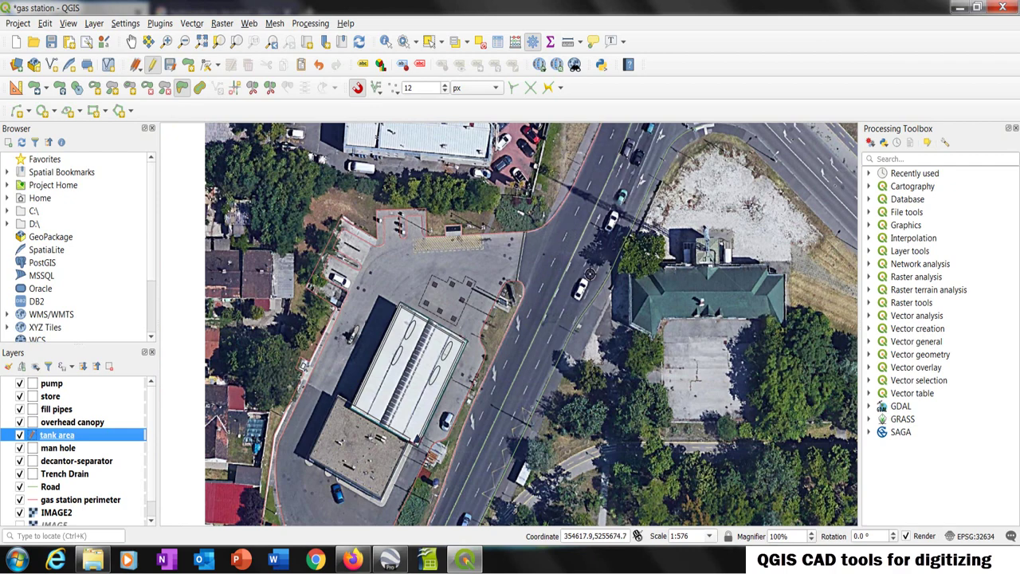
scroll(599, 204, "down", 1)
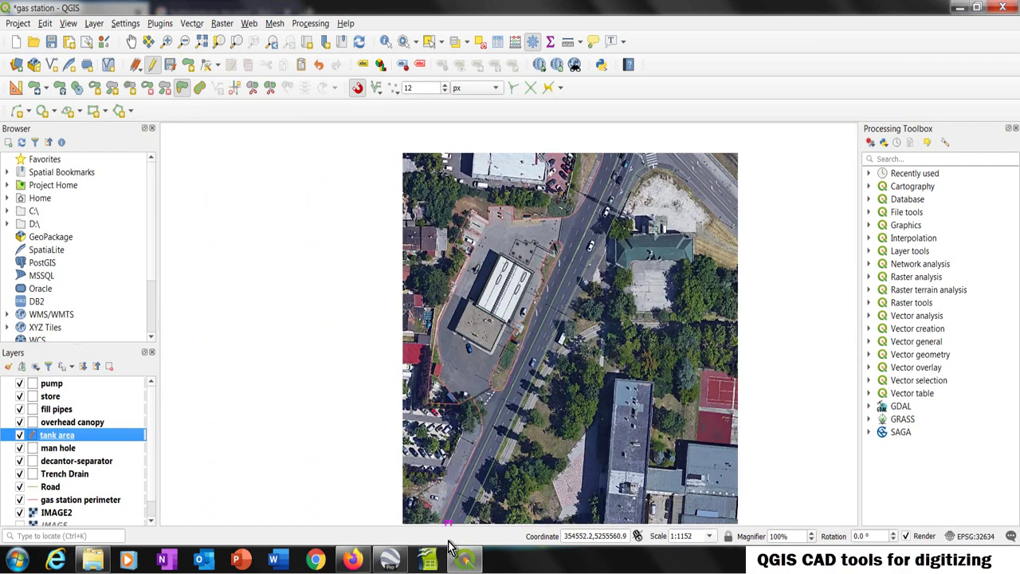
scroll(495, 401, "up", 1)
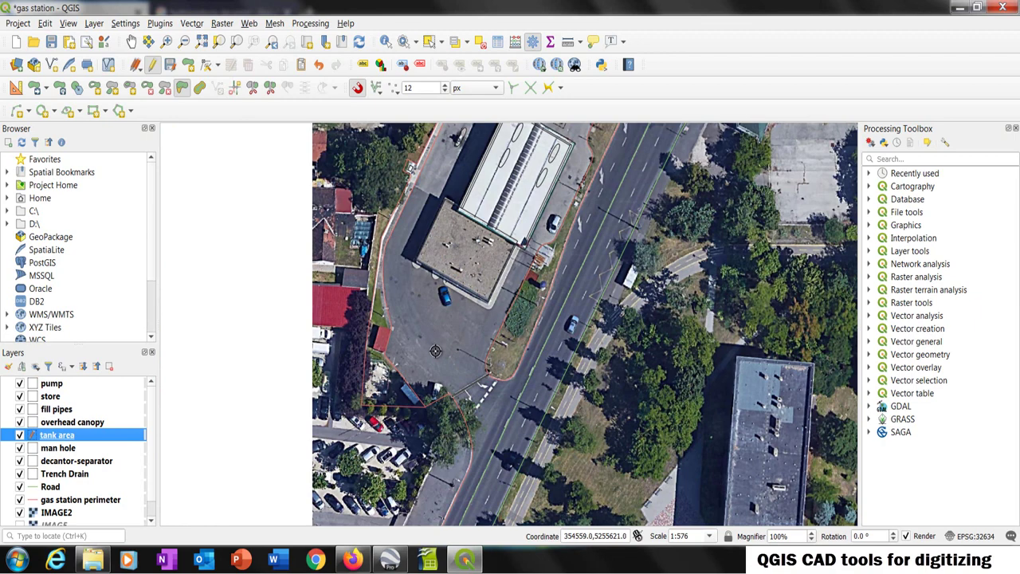
scroll(469, 433, "down", 1)
scroll(487, 283, "up", 1)
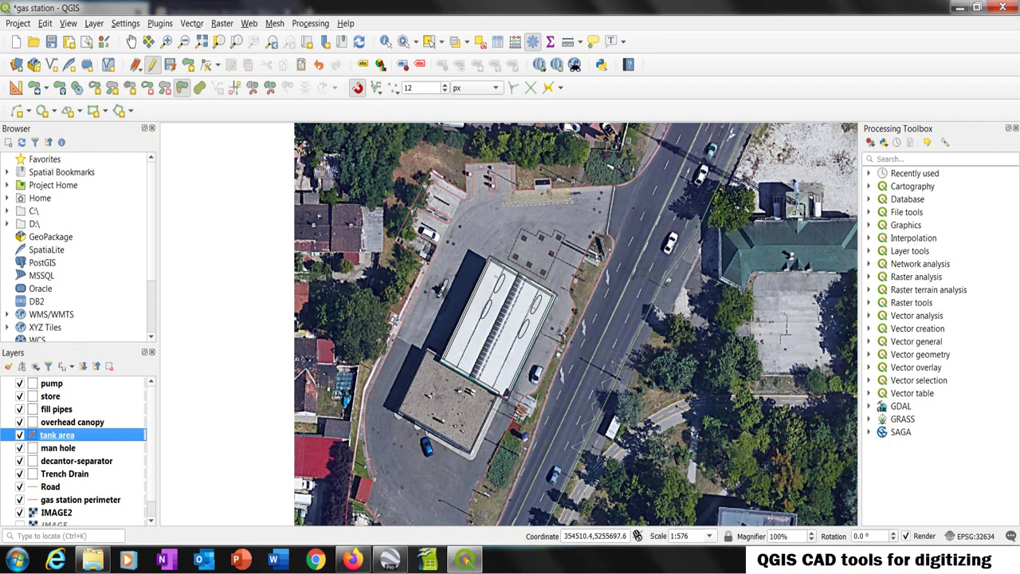
left_click(20, 512)
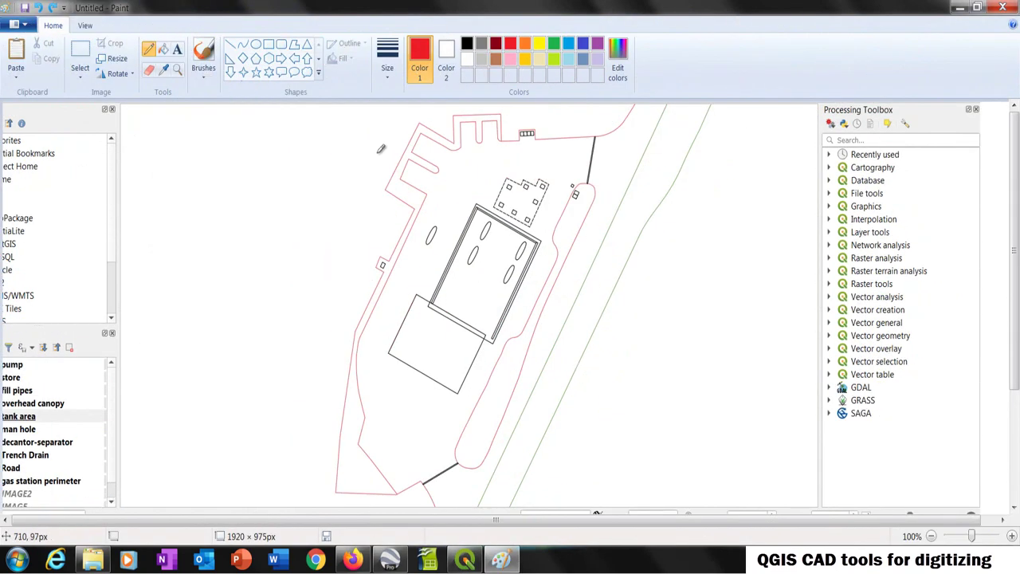
In Paint, set a thicker green pencil and circle the fill pipes, the small squares on the roadside island, and the tank area
left_click(554, 44)
left_click(390, 51)
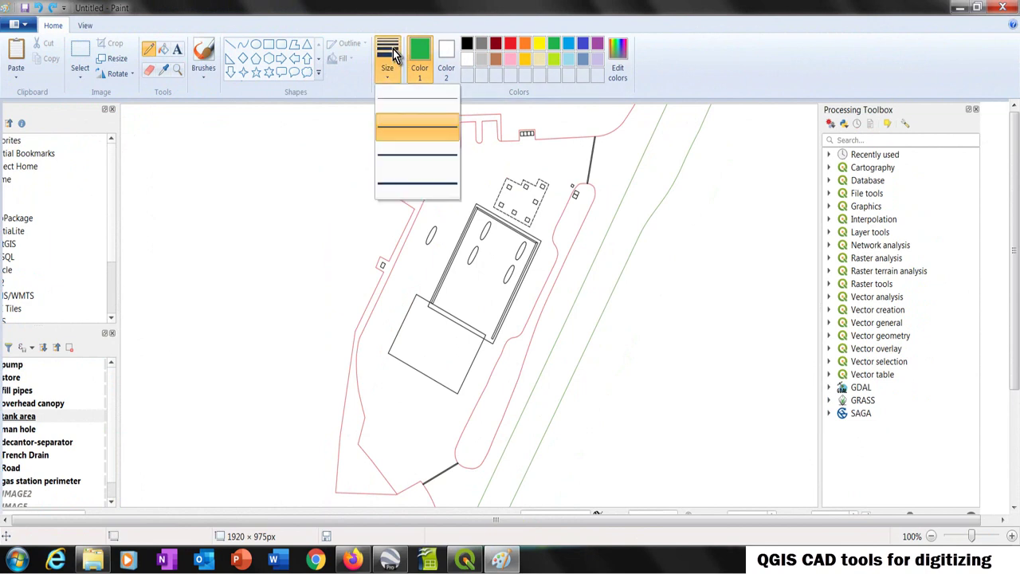
left_click(418, 155)
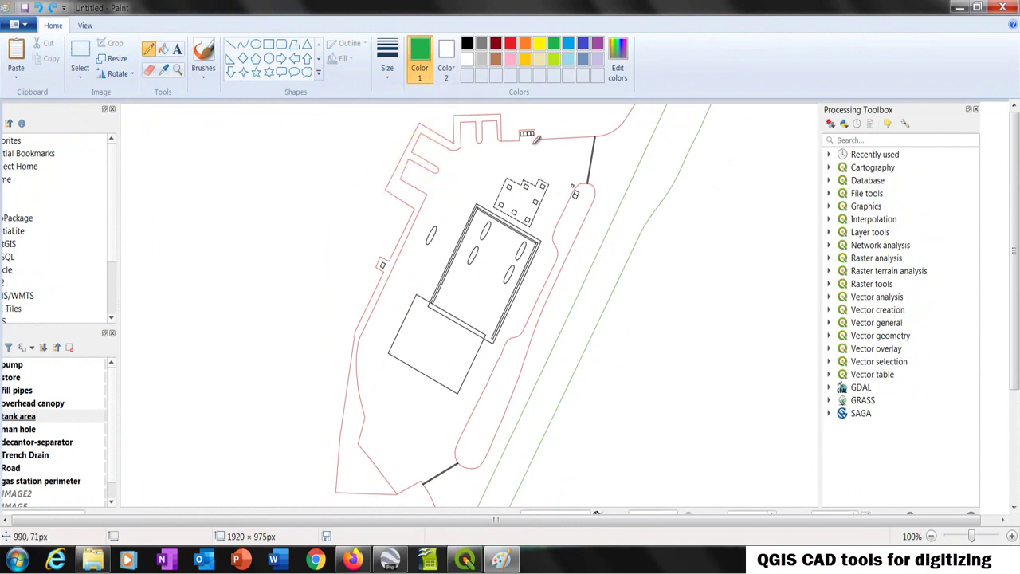
mouse_move(535, 140)
left_mouse_down()
mouse_move(514, 134)
mouse_move(535, 117)
mouse_move(549, 123)
left_mouse_up()
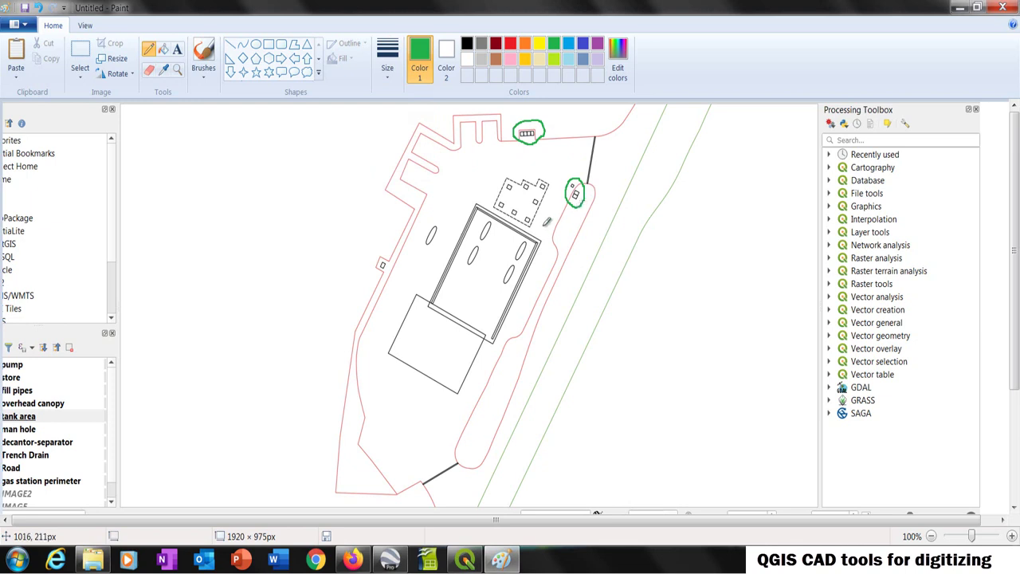
mouse_move(527, 226)
left_mouse_down()
mouse_move(496, 209)
mouse_move(500, 186)
mouse_move(510, 175)
mouse_move(545, 175)
mouse_move(539, 220)
left_mouse_up()
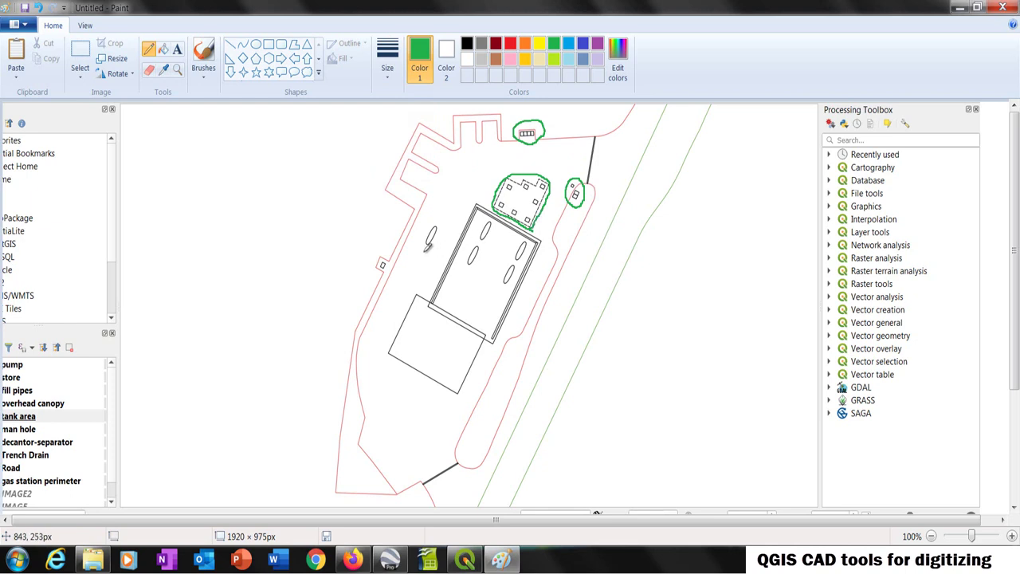
Circle in green the standalone pump, the small square in the perimeter niche and the canopy pumps, and trace the canopy's three-sided inner outline
mouse_move(430, 245)
left_mouse_down()
mouse_move(433, 222)
mouse_move(445, 229)
left_mouse_up()
mouse_move(383, 272)
left_mouse_down()
mouse_move(391, 256)
mouse_move(387, 274)
left_mouse_up()
mouse_move(472, 256)
left_mouse_down()
mouse_move(487, 222)
mouse_move(496, 237)
mouse_move(481, 261)
mouse_move(506, 285)
mouse_move(526, 238)
mouse_move(520, 268)
left_mouse_up()
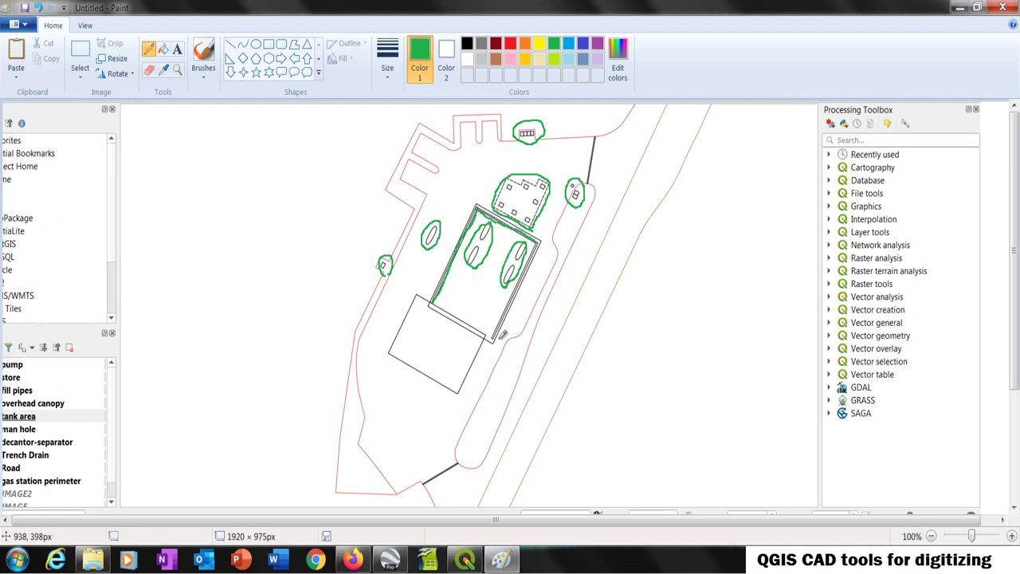
left_click_drag(495, 337, 542, 238)
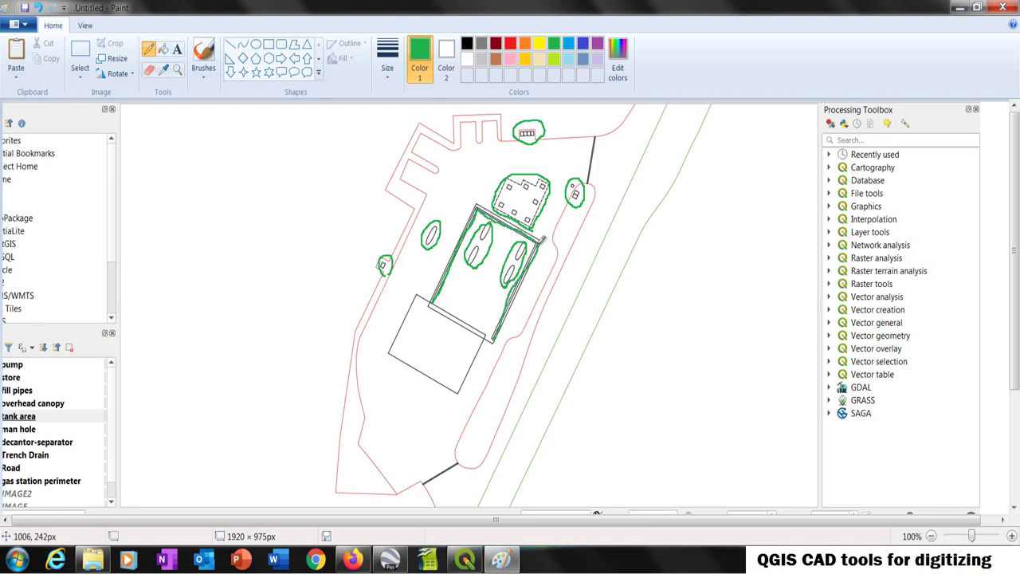
Set a thinner red pencil and sketch four pipe lines from the fill pipes to the covers in the tank area
left_click(510, 45)
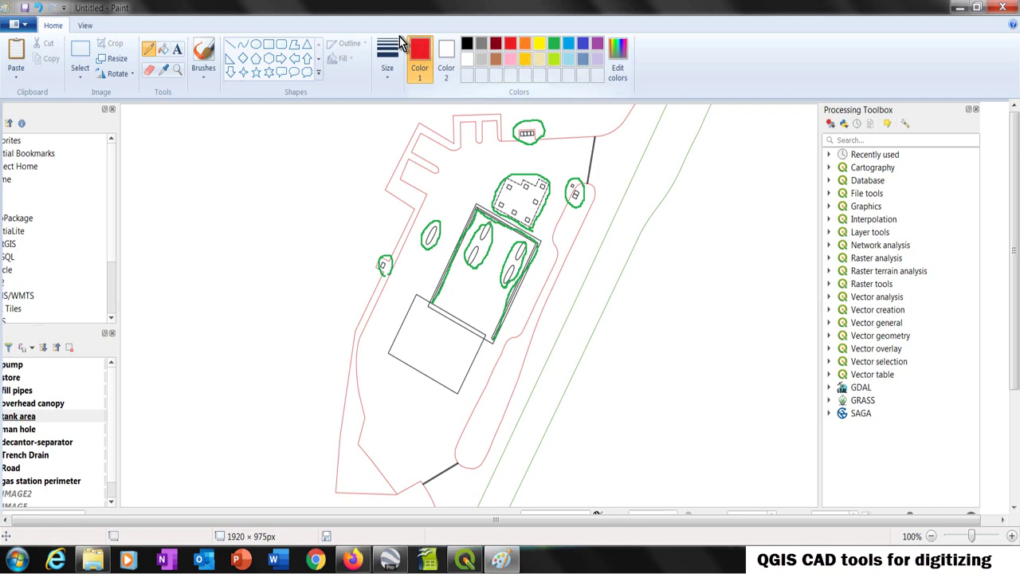
left_click(387, 57)
left_click(414, 129)
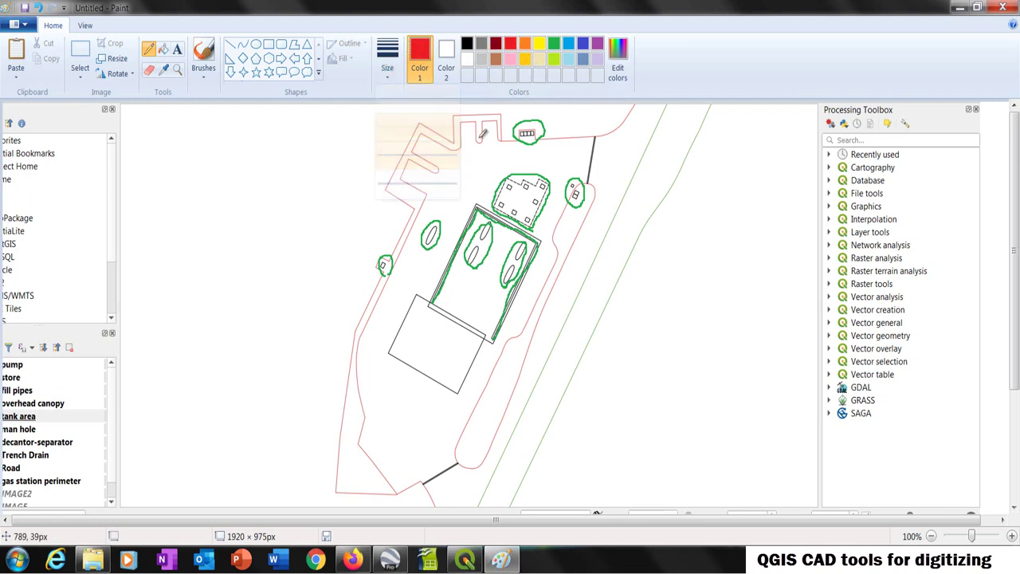
left_click_drag(518, 156, 514, 181)
left_click_drag(527, 145, 530, 183)
left_click_drag(528, 132, 528, 206)
left_click_drag(534, 132, 536, 171)
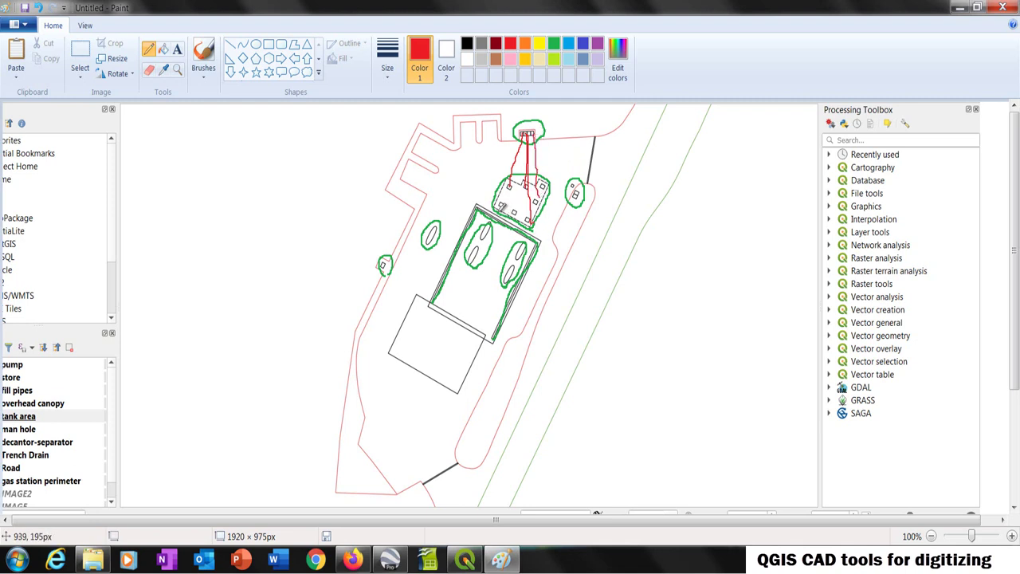
Sketch red supply lines from the tank area covers to the standalone pump and to the pumps under the canopy
mouse_move(500, 206)
left_mouse_down()
mouse_move(465, 186)
mouse_move(435, 235)
left_mouse_up()
left_click_drag(462, 200, 441, 230)
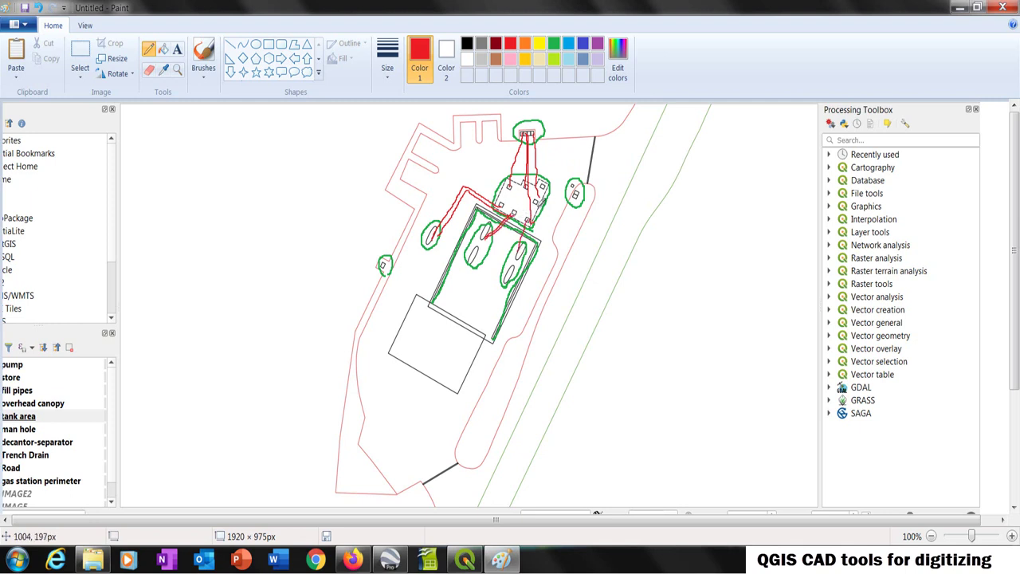
left_click_drag(543, 185, 520, 251)
left_click_drag(518, 208, 481, 254)
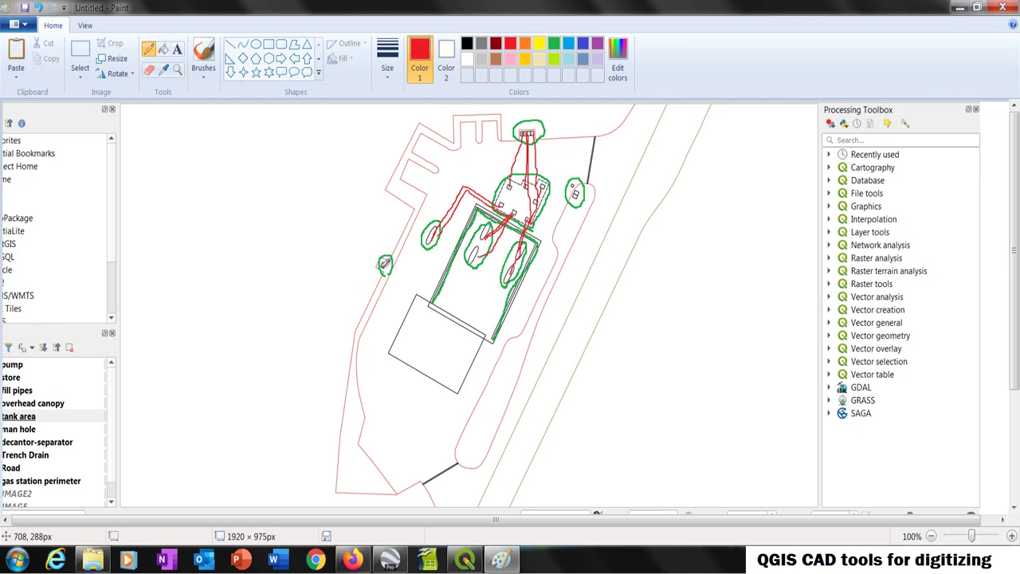
Switch to Google Earth in Firefox and turn the Street View to the sheltered dispenser in the retaining wall niche
left_click(354, 563)
mouse_move(560, 251)
left_mouse_down()
mouse_move(470, 279)
mouse_move(325, 377)
mouse_move(311, 354)
left_mouse_up()
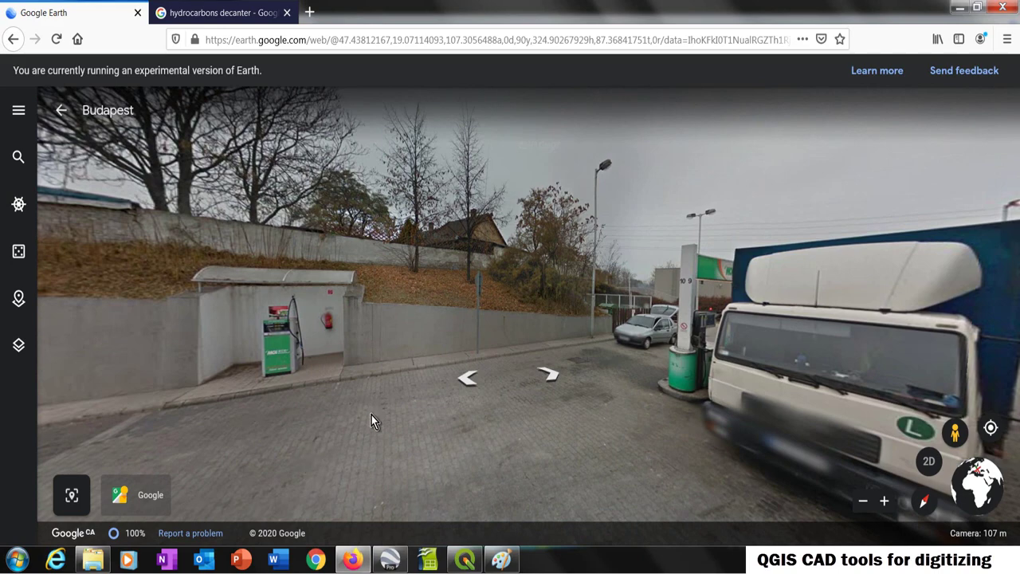
Examine the square pavement cover between the retaining wall and the green pump island in Street View
left_click_drag(279, 429, 335, 217)
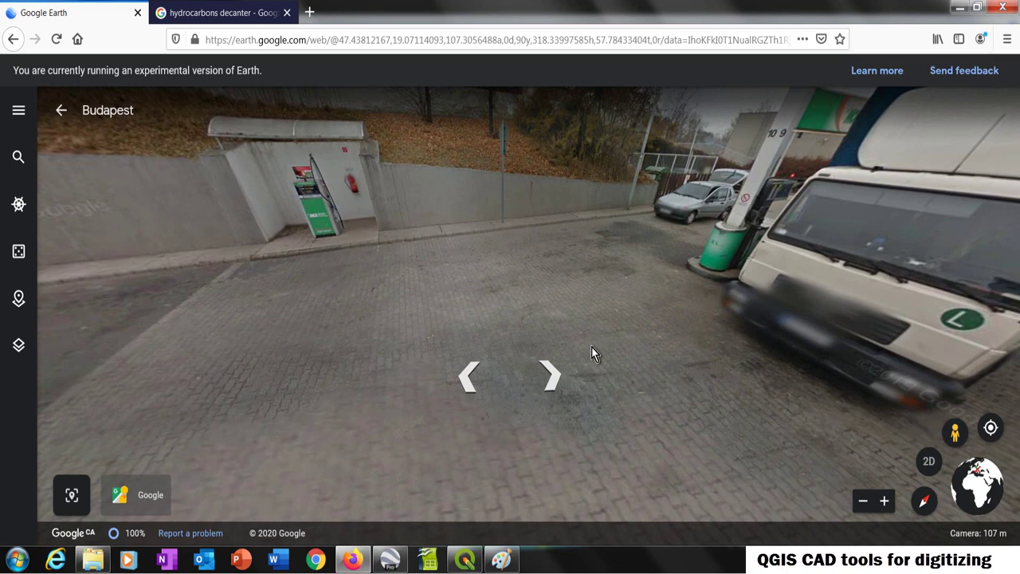
left_click(621, 229)
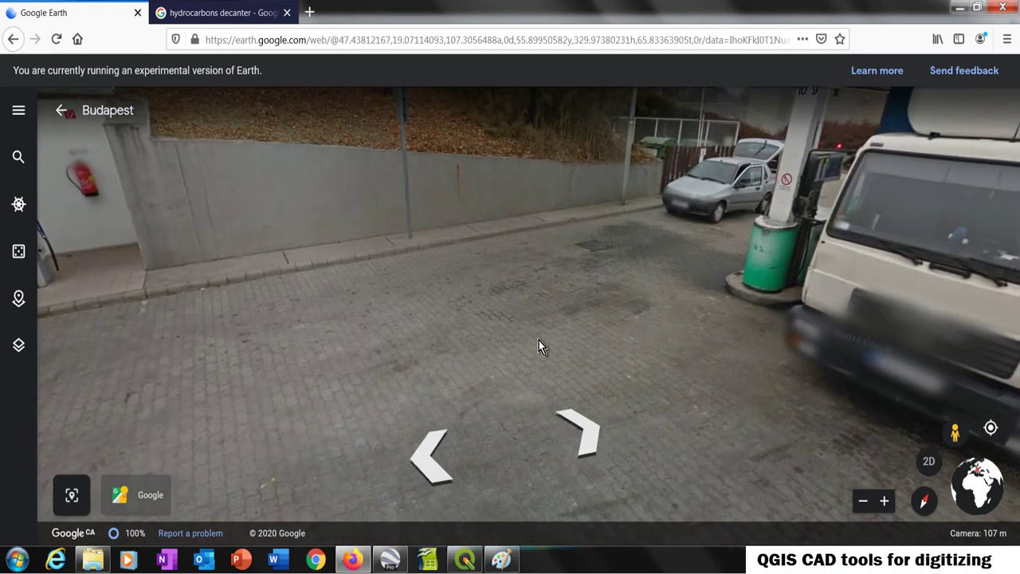
scroll(588, 303, "up", 2)
scroll(529, 303, "up", 2)
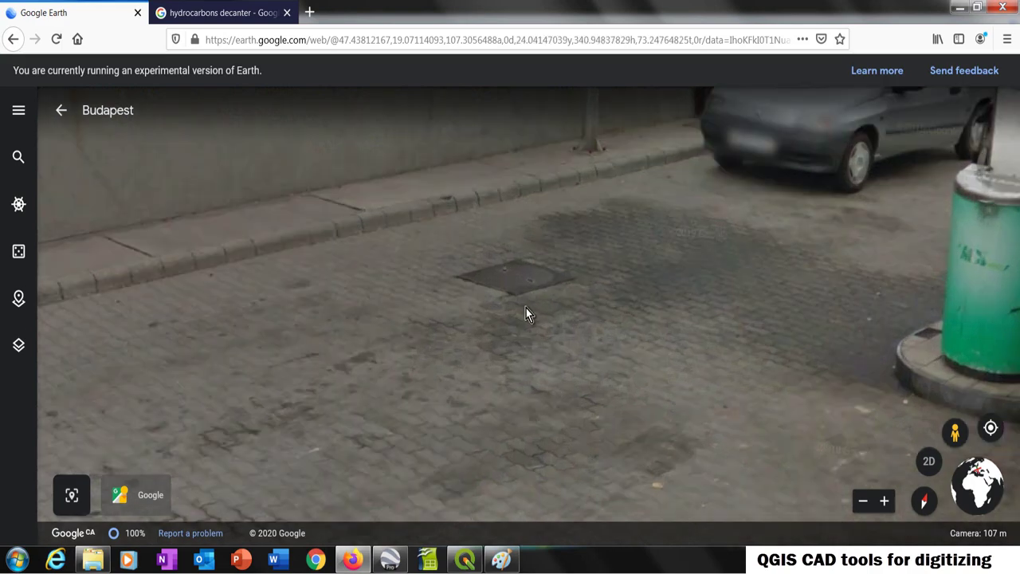
scroll(467, 250, "down", 4)
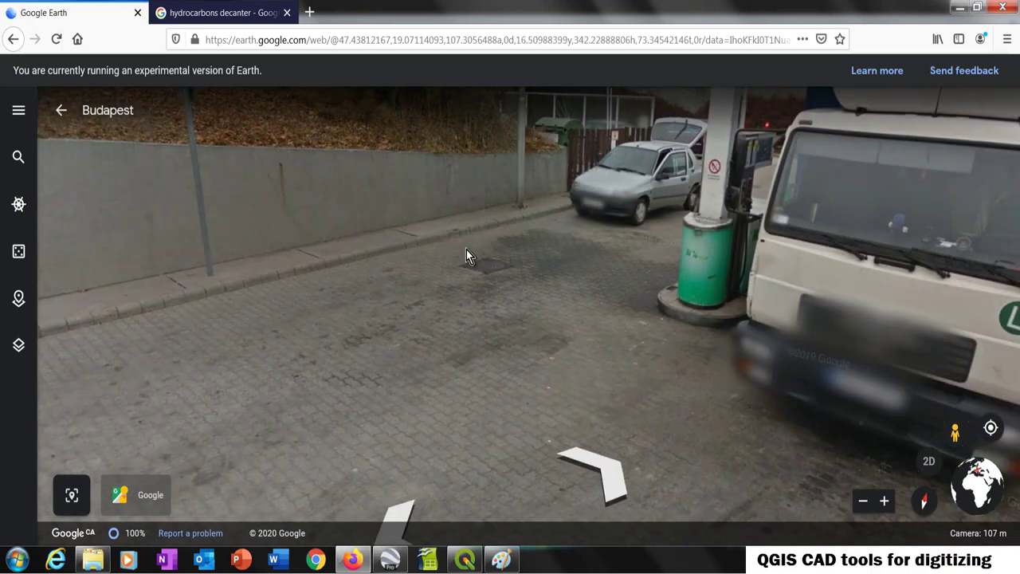
scroll(466, 249, "down", 1)
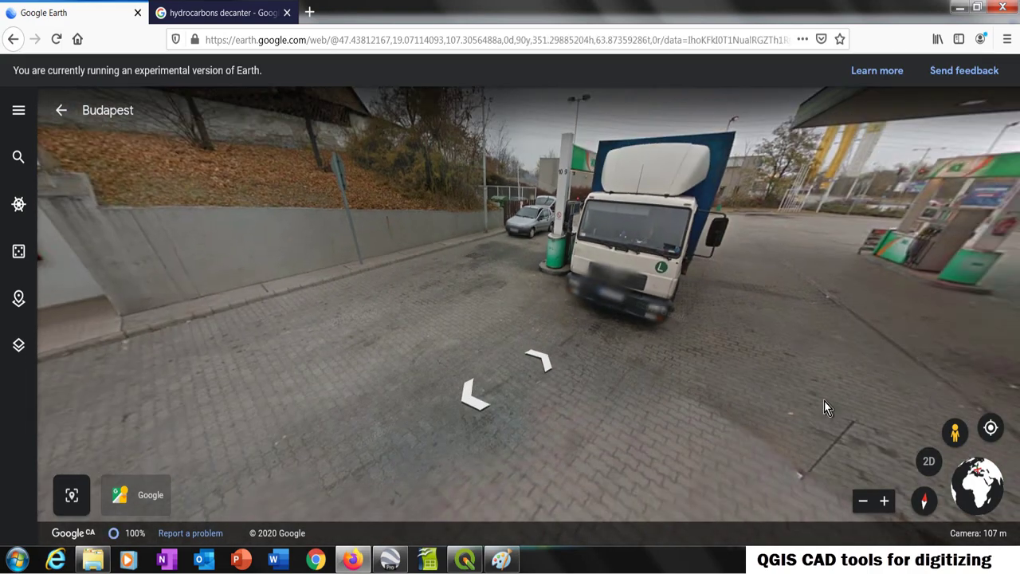
Examine the ground cover beside the drain line and the pump islands under the canopy in Street View
left_click_drag(656, 298, 655, 253)
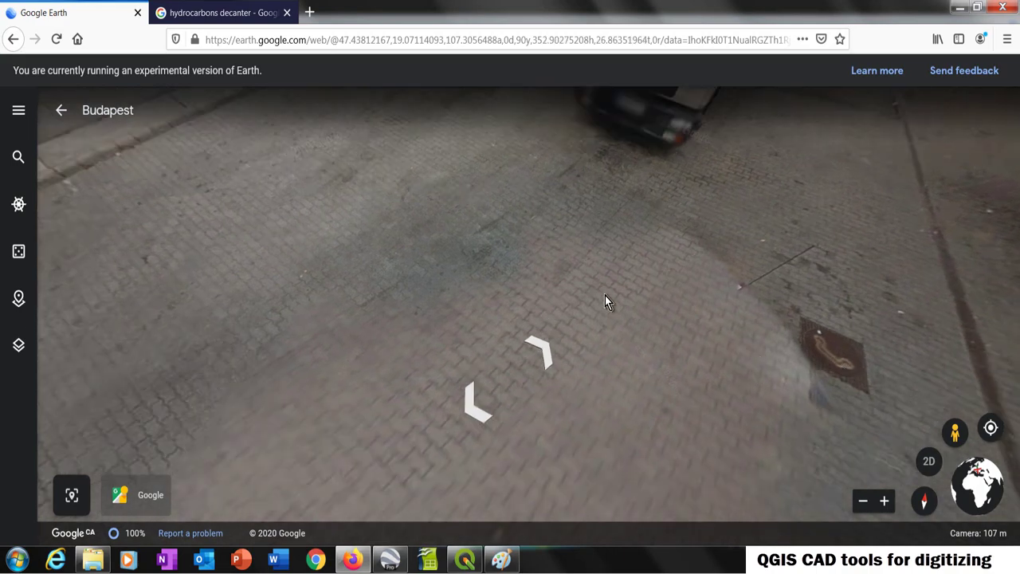
left_click_drag(602, 288, 651, 367)
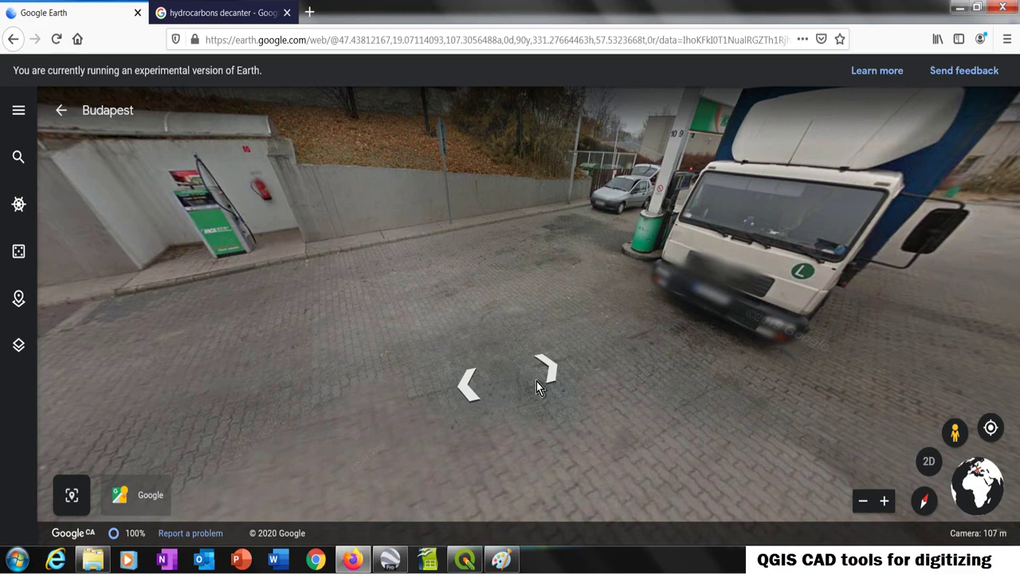
left_click_drag(560, 353, 357, 376)
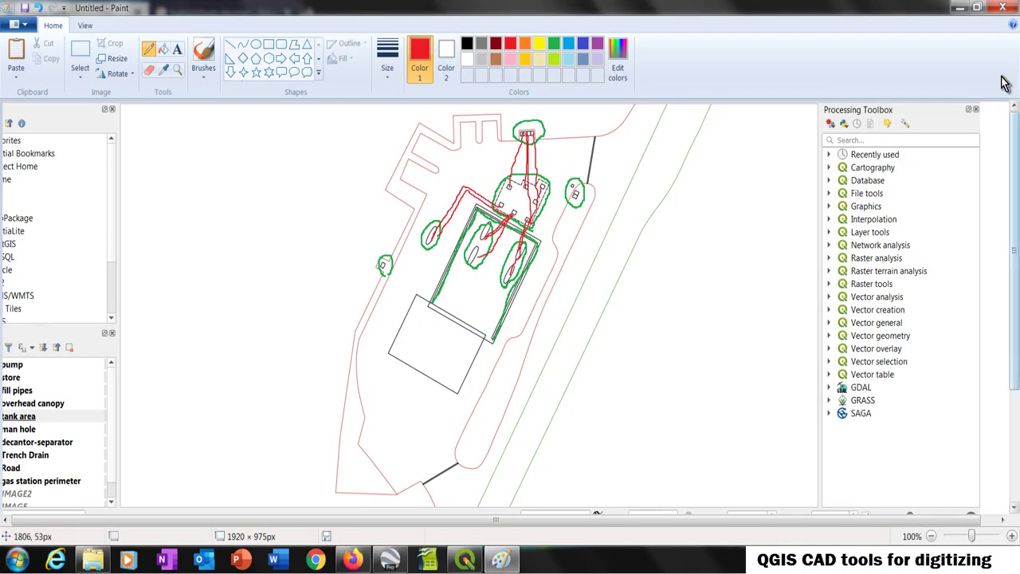
left_click(956, 10)
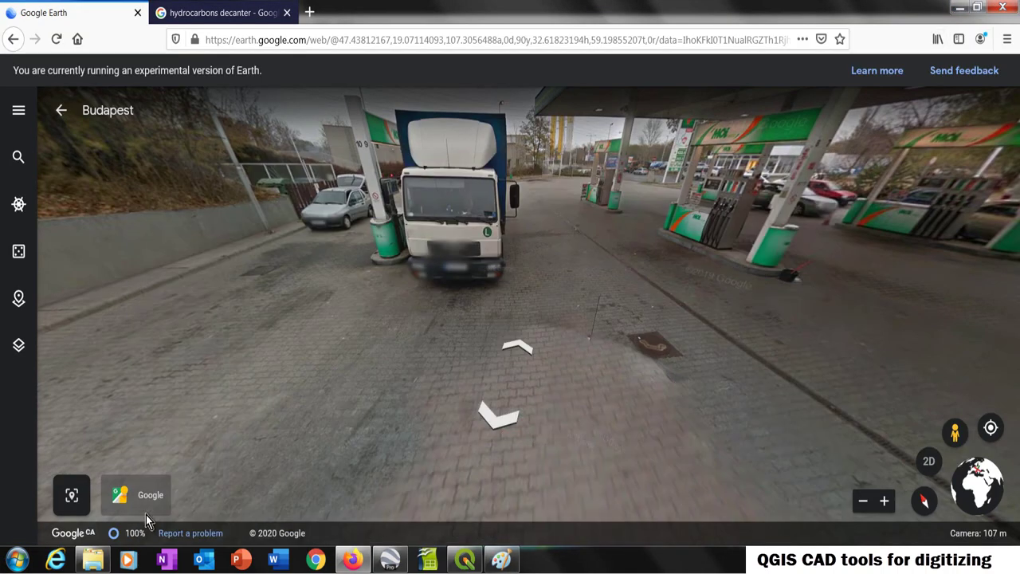
Switch to QGIS, save the project and create a polygon shapefile layer named elements in the shapefiles folder
left_click(464, 559)
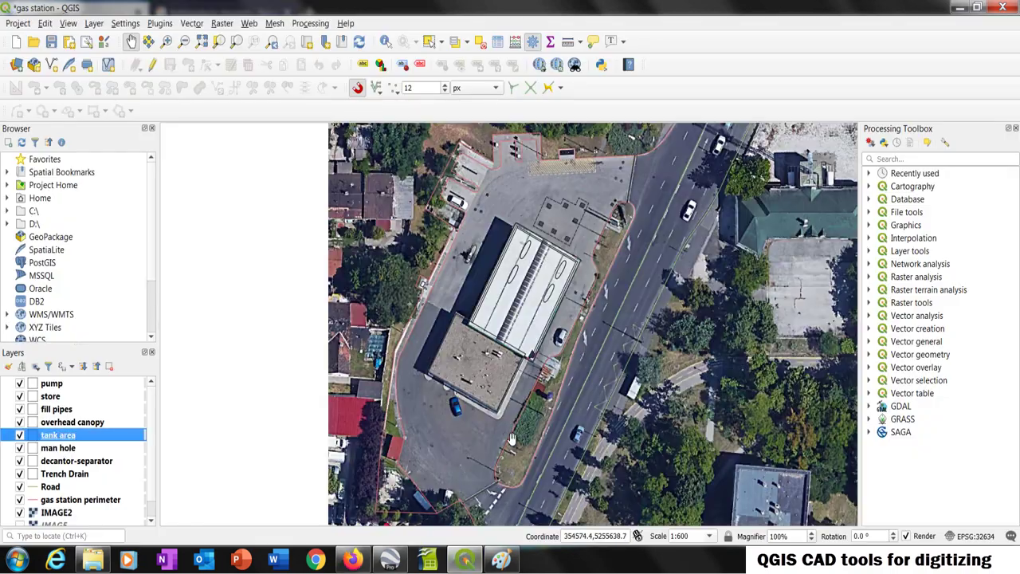
left_click(17, 23)
left_click(29, 141)
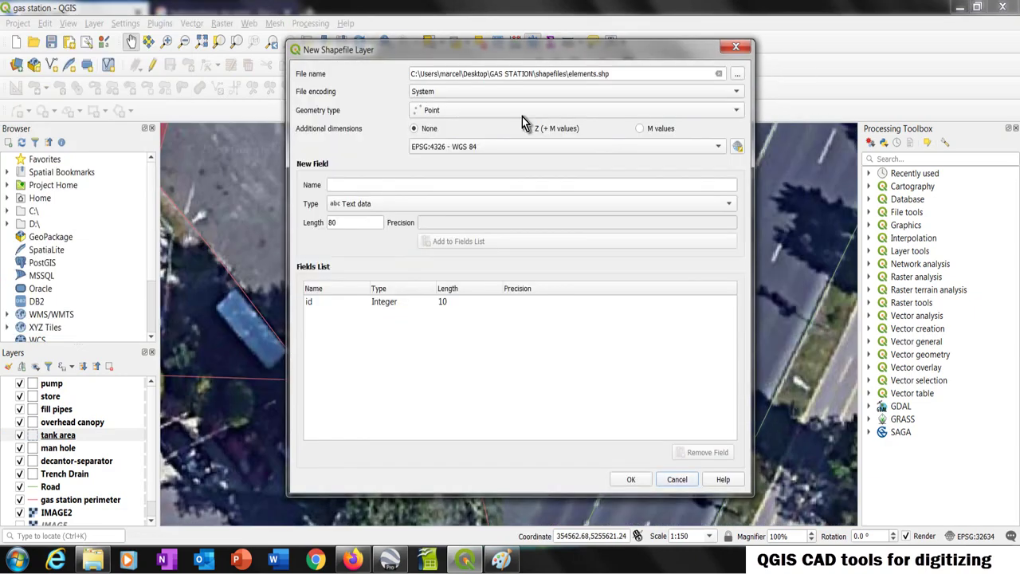
left_click(630, 479)
Start editing the elements layer and trace the right-turn arrow below the exit's trench drain as a polygon
right_click(52, 434)
left_click(95, 294)
left_click(190, 67)
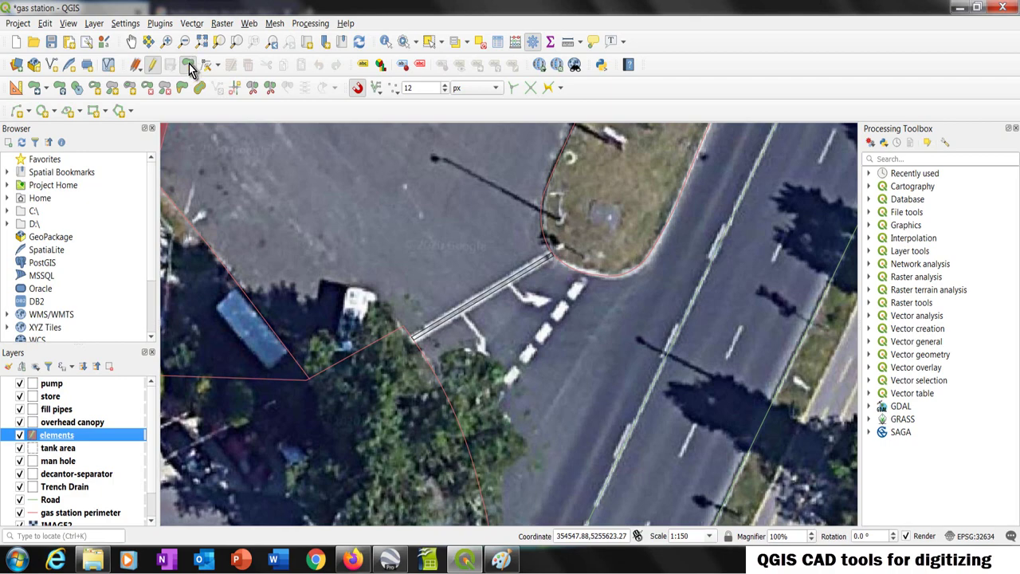
scroll(522, 288, "up", 2)
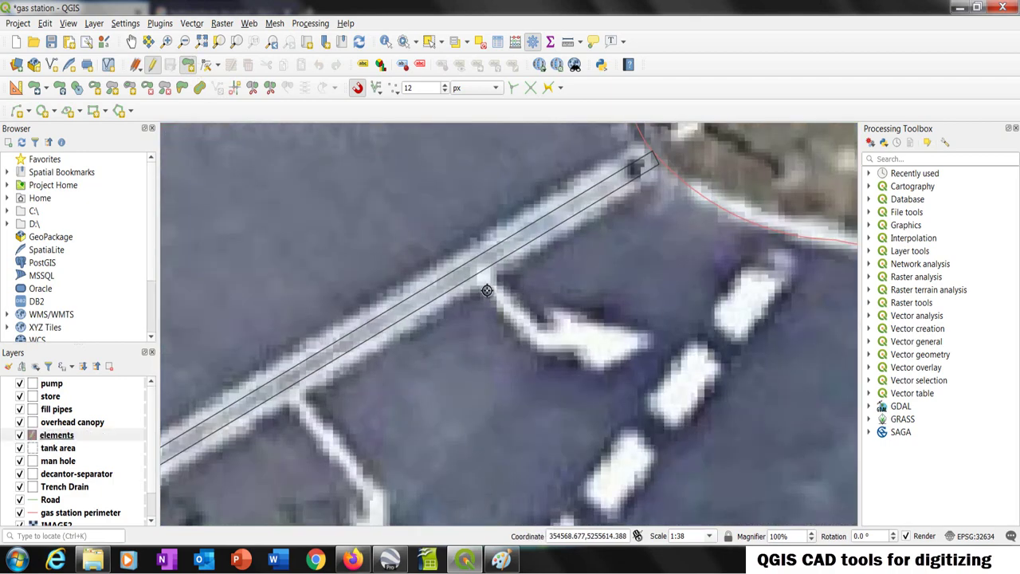
left_click(537, 350)
left_click(579, 351)
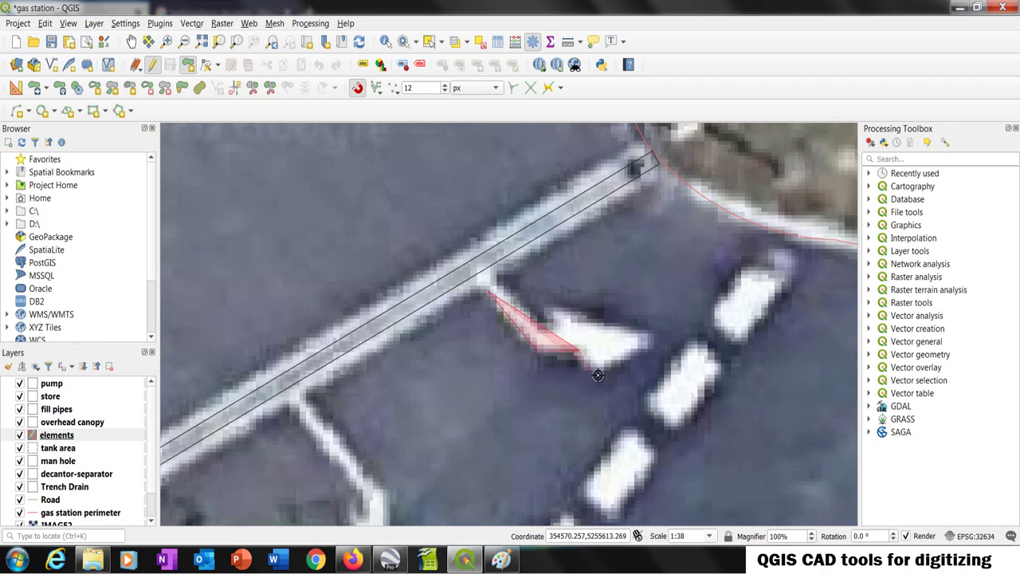
left_click(599, 374)
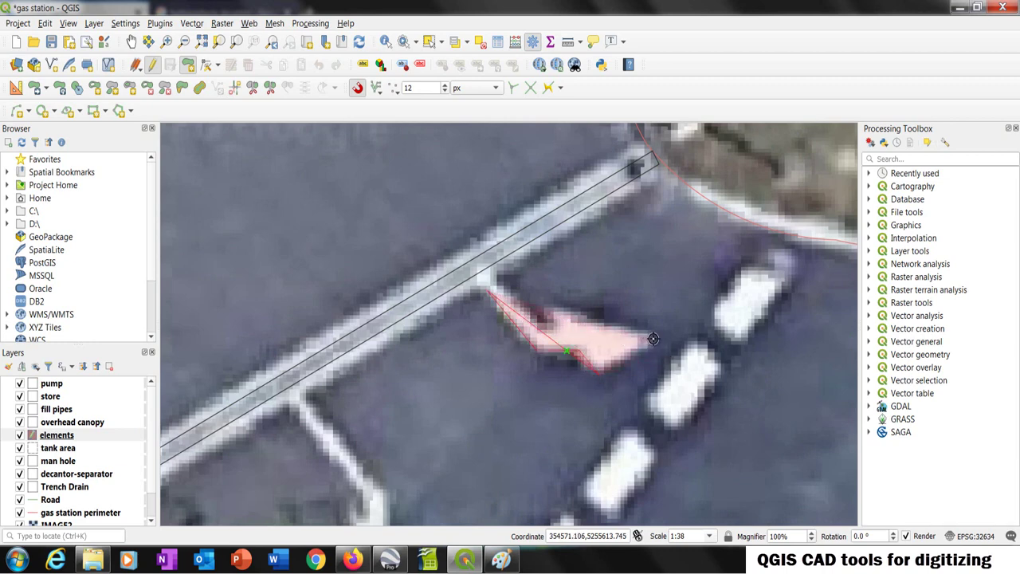
left_click(653, 340)
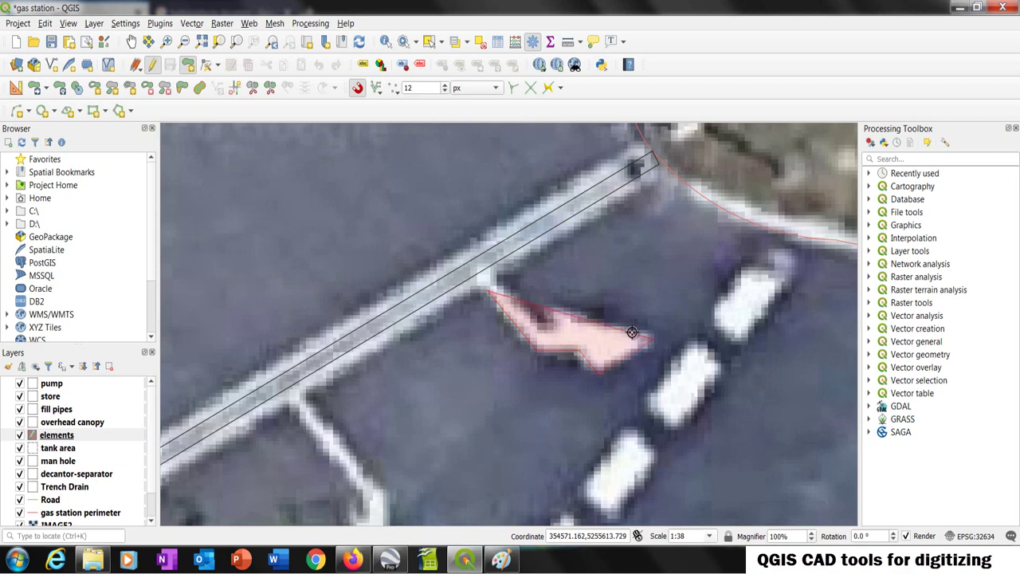
left_click(558, 309)
left_click(563, 327)
left_click(535, 329)
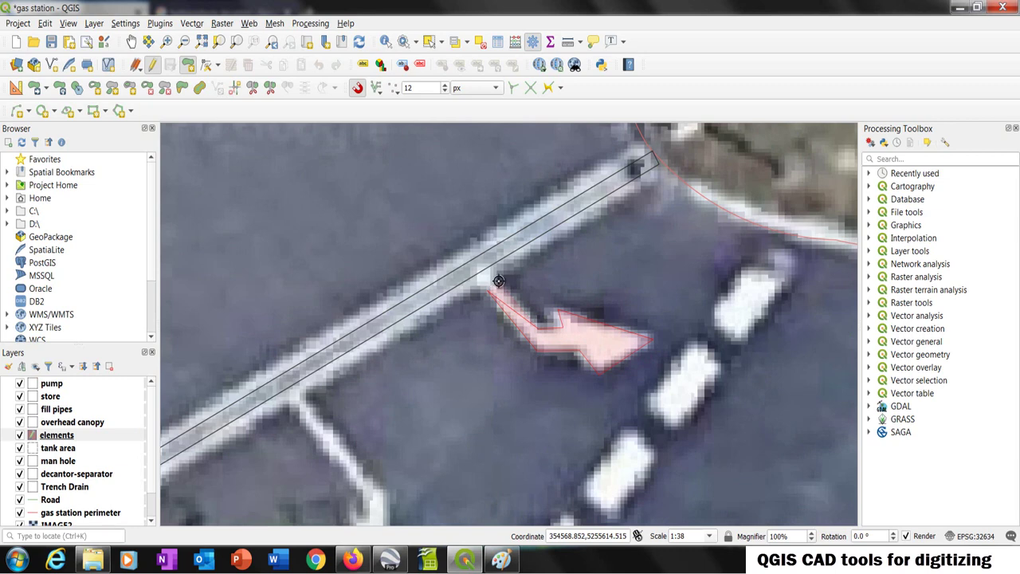
right_click(498, 280)
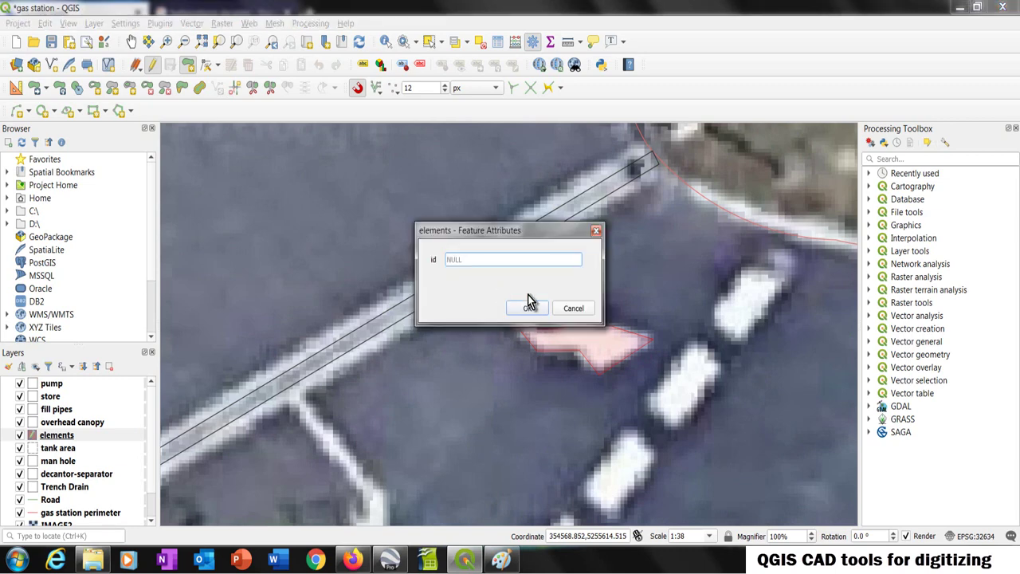
left_click(529, 306)
Trace the second exit arrow, curving down beside the trees, as a polygon in the elements layer
scroll(501, 279, "down", 2)
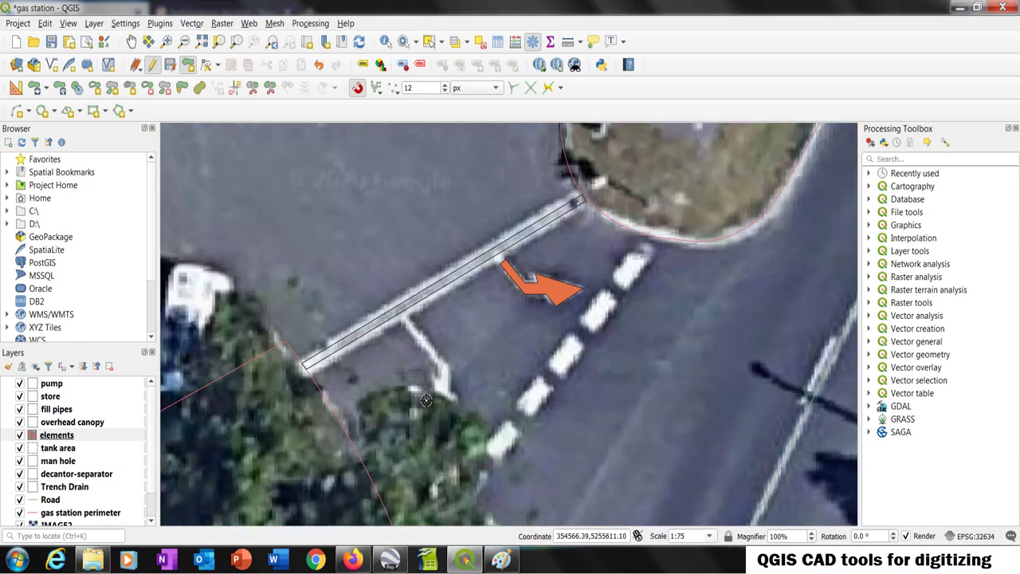
scroll(438, 363, "up", 2)
left_click(438, 363)
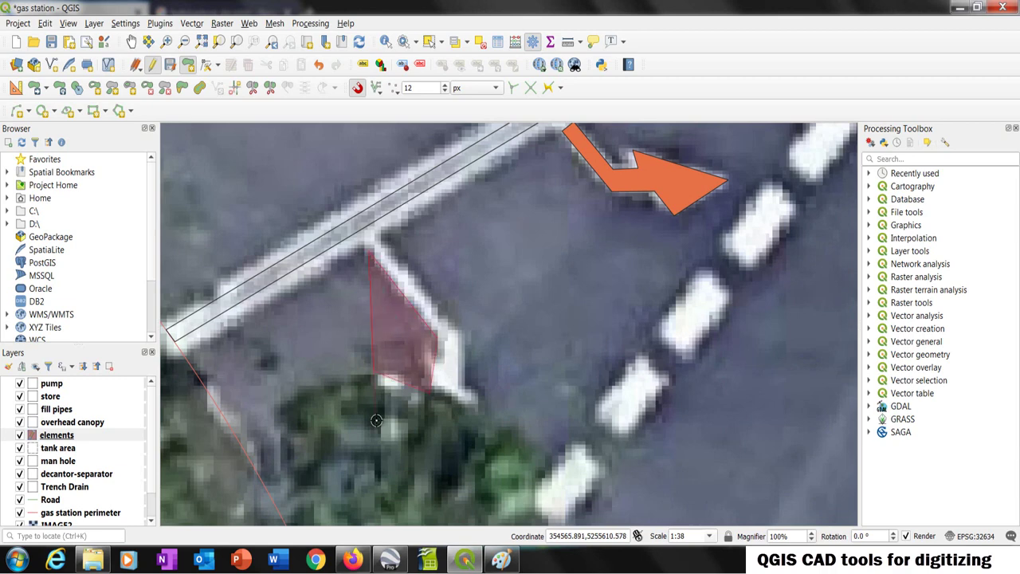
right_click(477, 408)
left_click(523, 305)
scroll(523, 305, "down", 2)
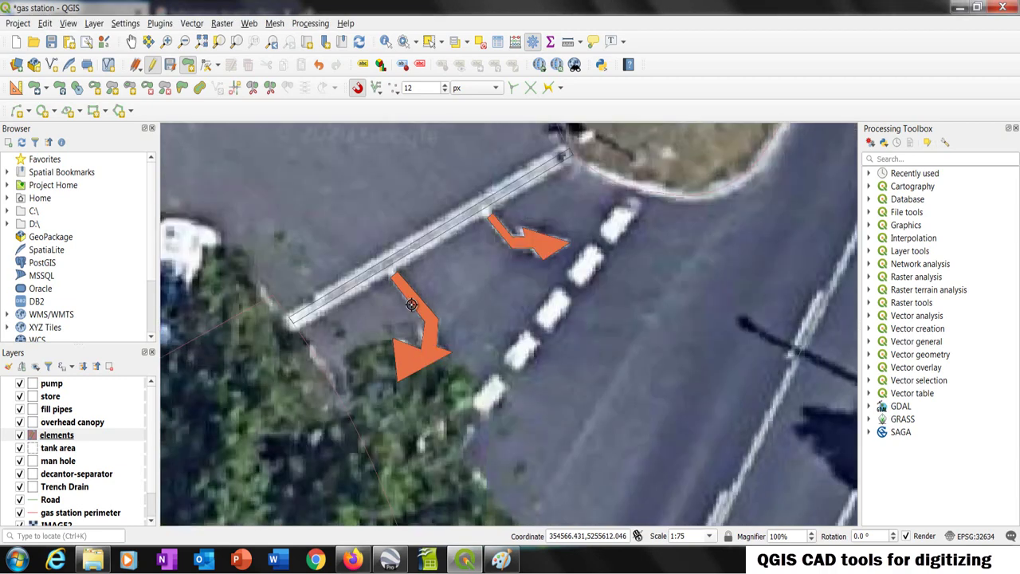
Draw rectangles over the first two dashes of the exit's dashed line and place copies over the remaining dashes
scroll(447, 335, "up", 3)
key("Delete")
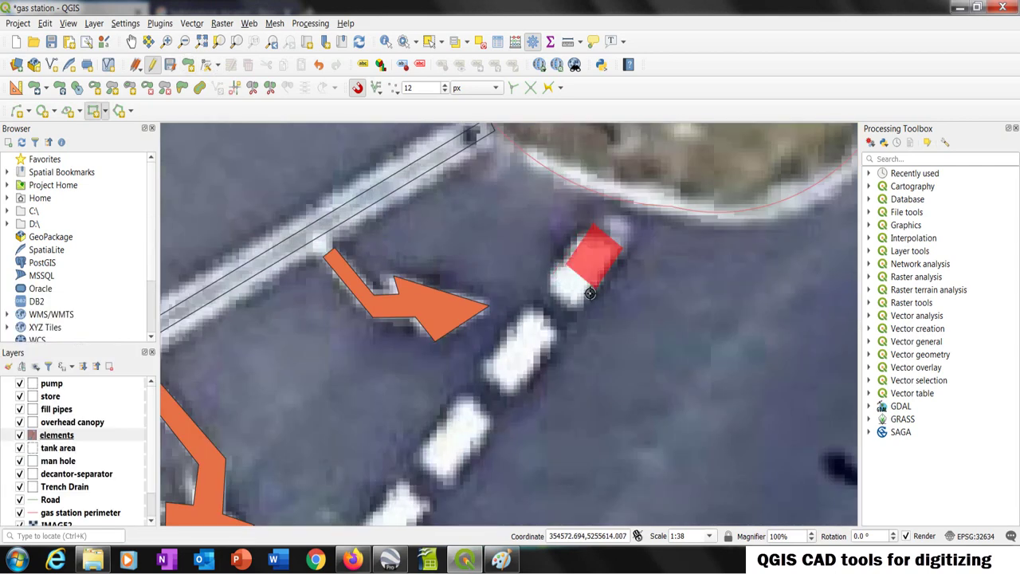
right_click(544, 323)
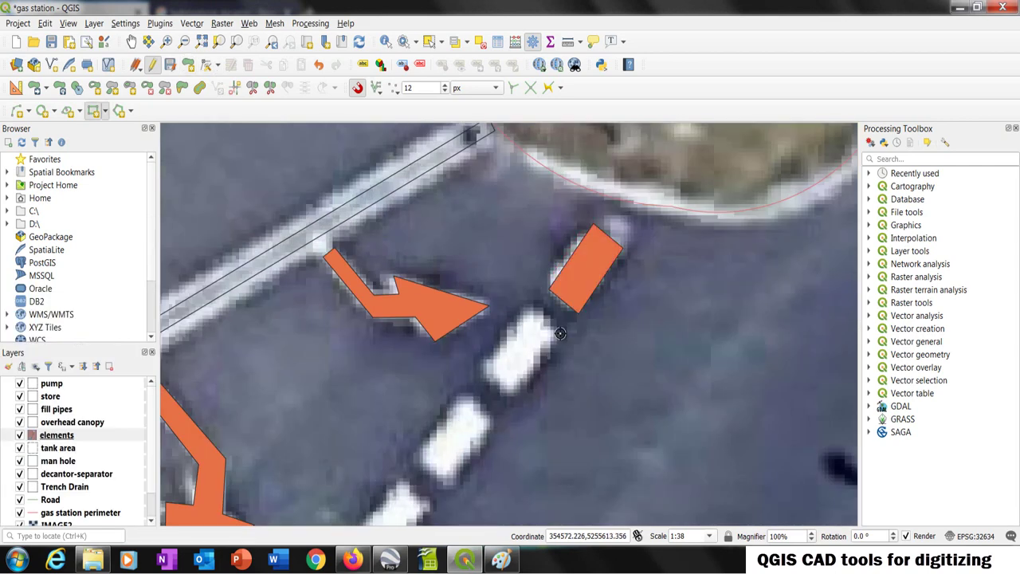
left_click(560, 333)
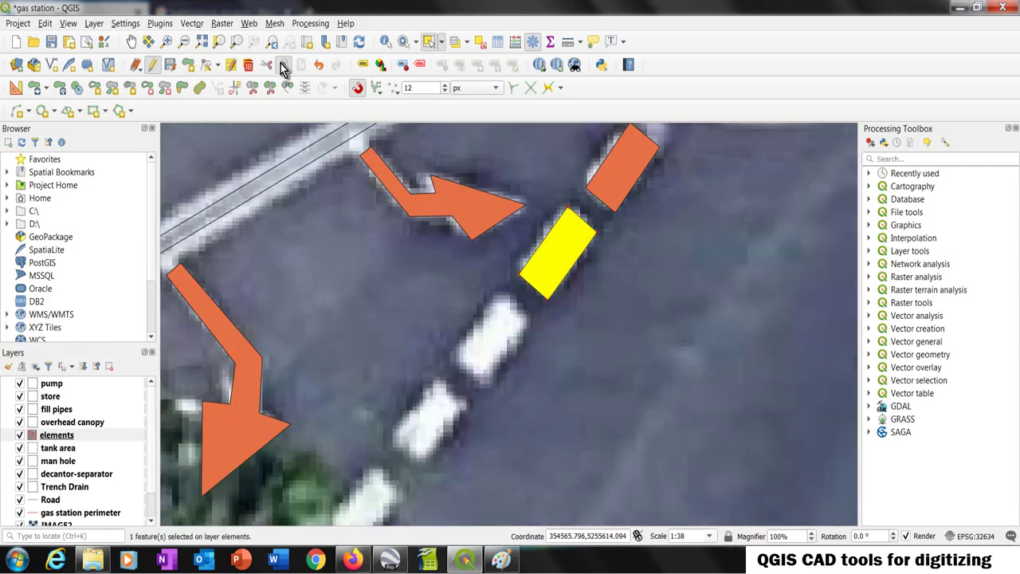
key("ctrl+v")
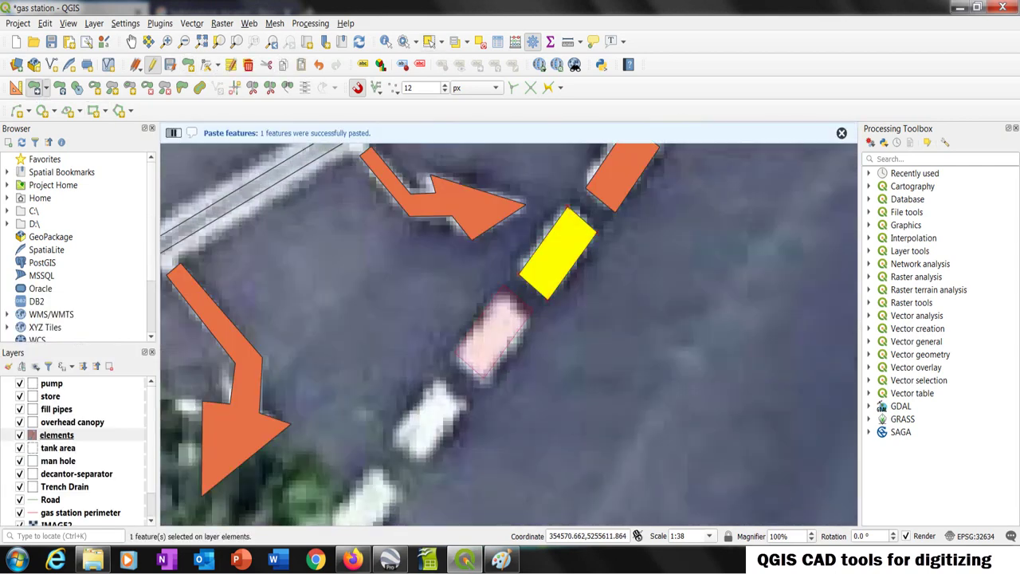
key("Up")
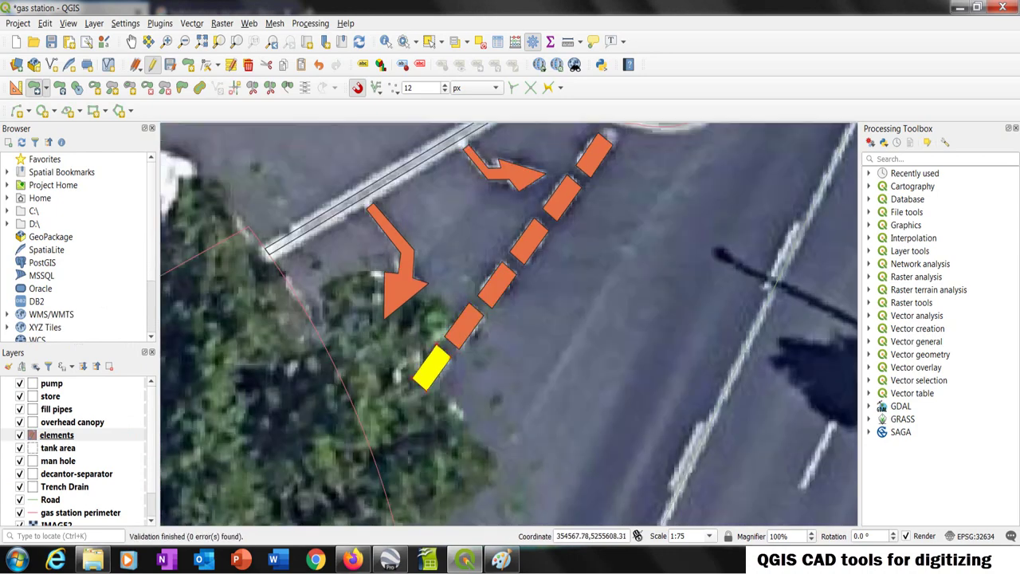
Trace the first white lane arrow on the road beside the gas station as a polygon in the elements layer
scroll(509, 324, "down", 10)
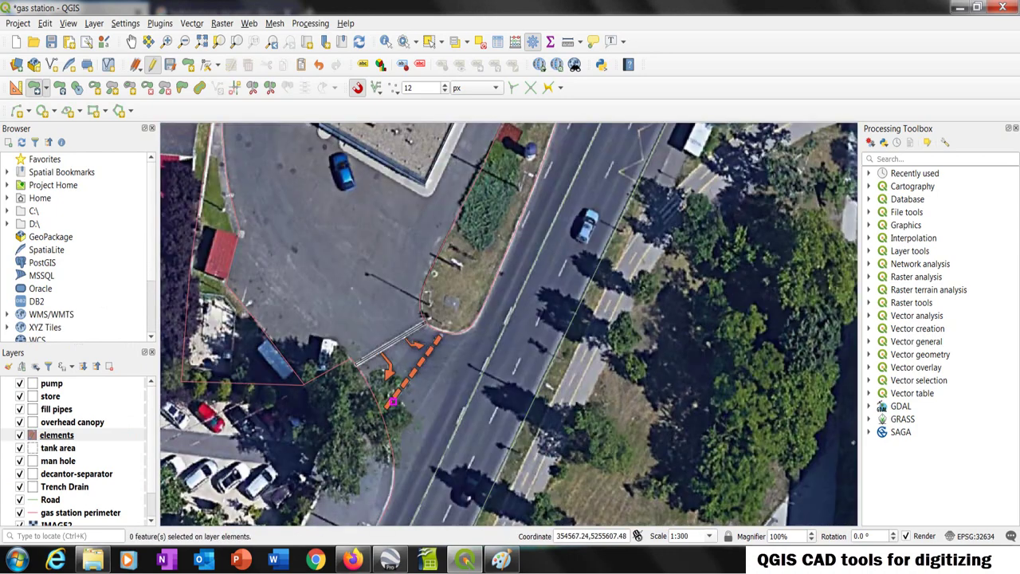
scroll(478, 205, "up", 12)
key("ctrl+.")
left_click(478, 205)
left_click(513, 288)
left_click(470, 361)
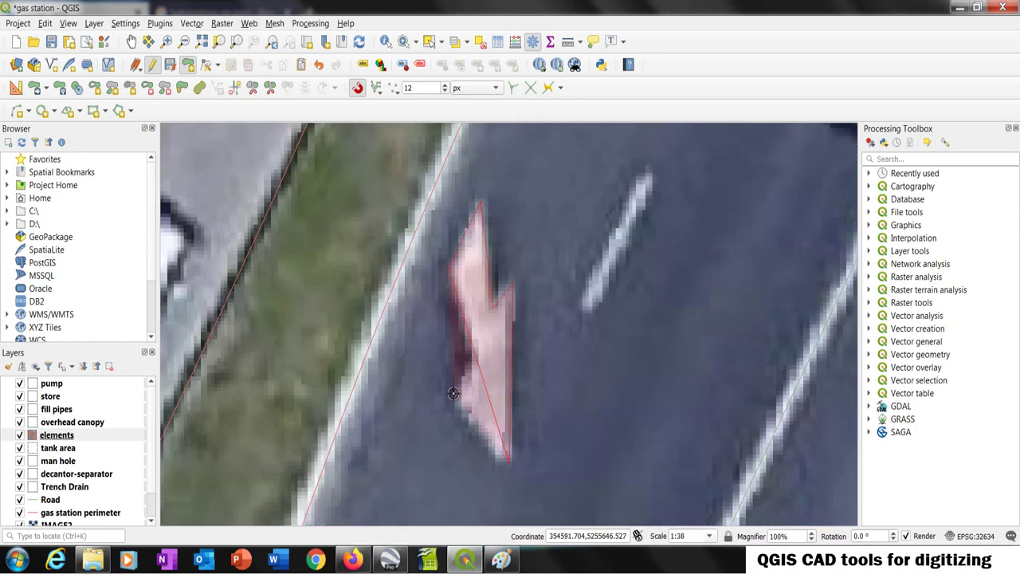
Trace the next lane arrow farther up the road as a polygon and save the edits to the elements layer
scroll(496, 439, "down", 1)
left_click(540, 306)
scroll(519, 279, "up", 1)
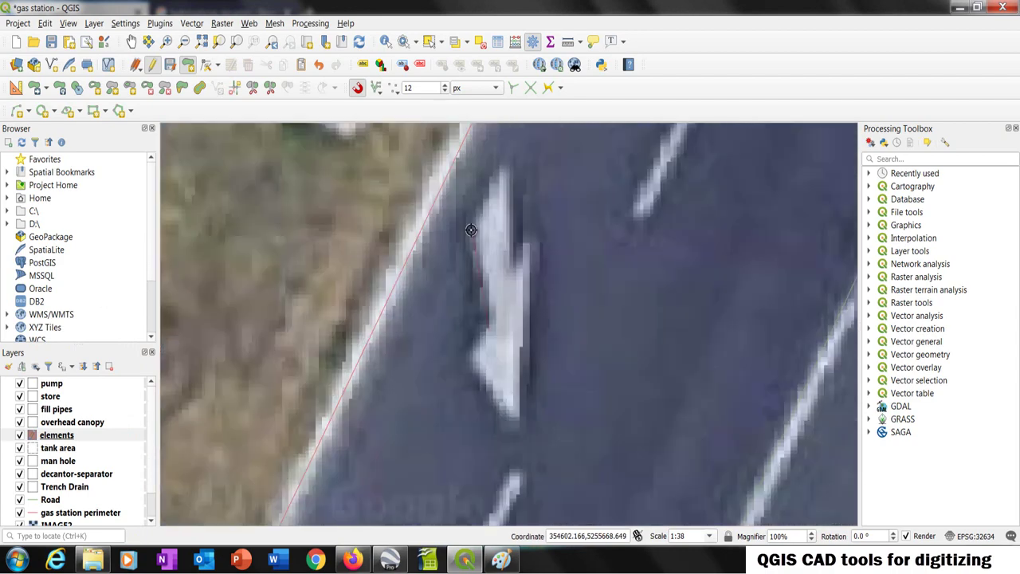
scroll(447, 363, "down", 5)
left_click(153, 64)
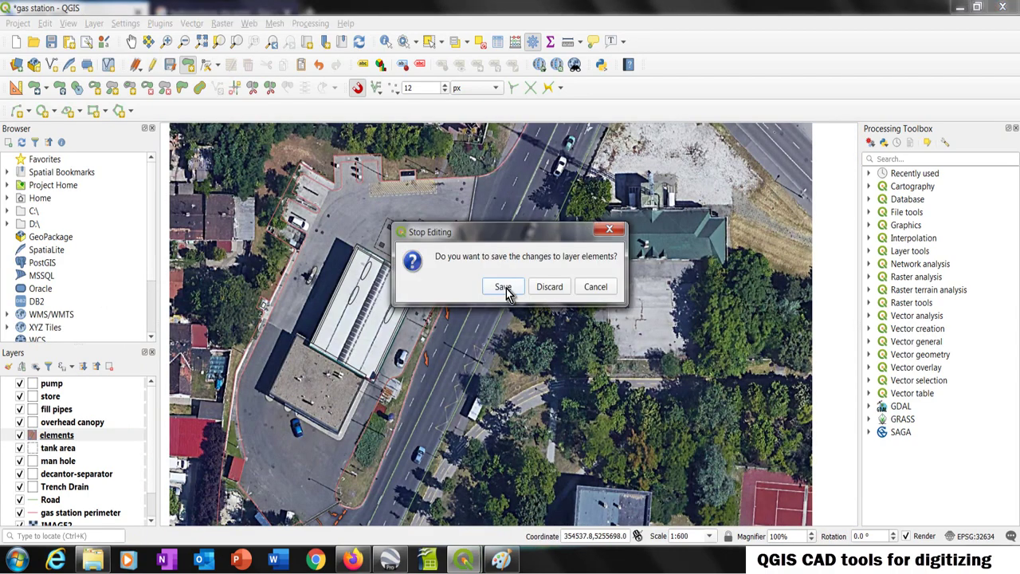
key("Return")
Create a line shapefile layer named elements2
key("ctrl+shift+n")
type("elements2")
key("Return")
Trace the dashed lane divider on the gas station's side of the road as line segments in the elements2 layer
key("ctrl+.")
scroll(493, 252, "up", 1)
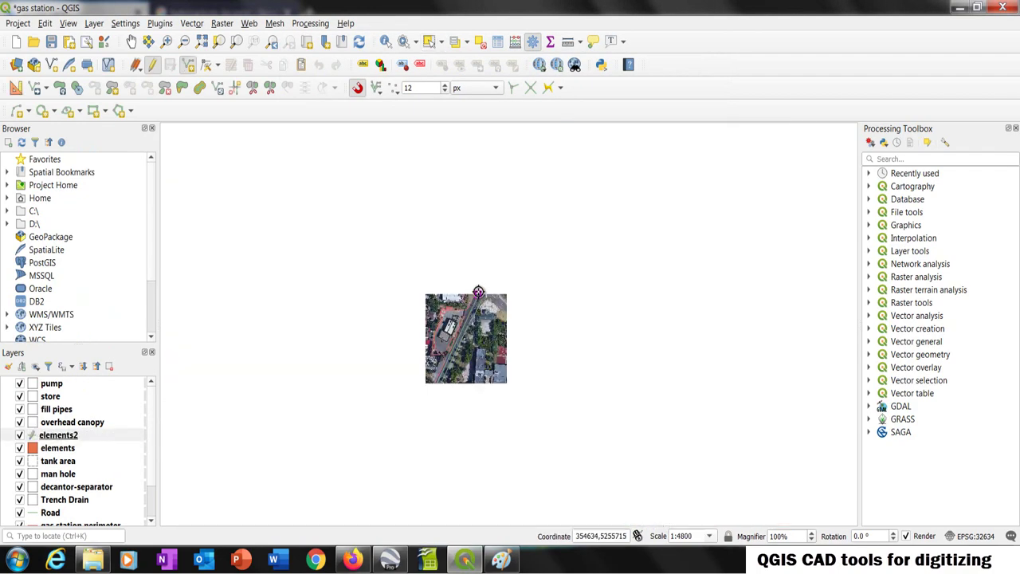
scroll(436, 312, "down", 1)
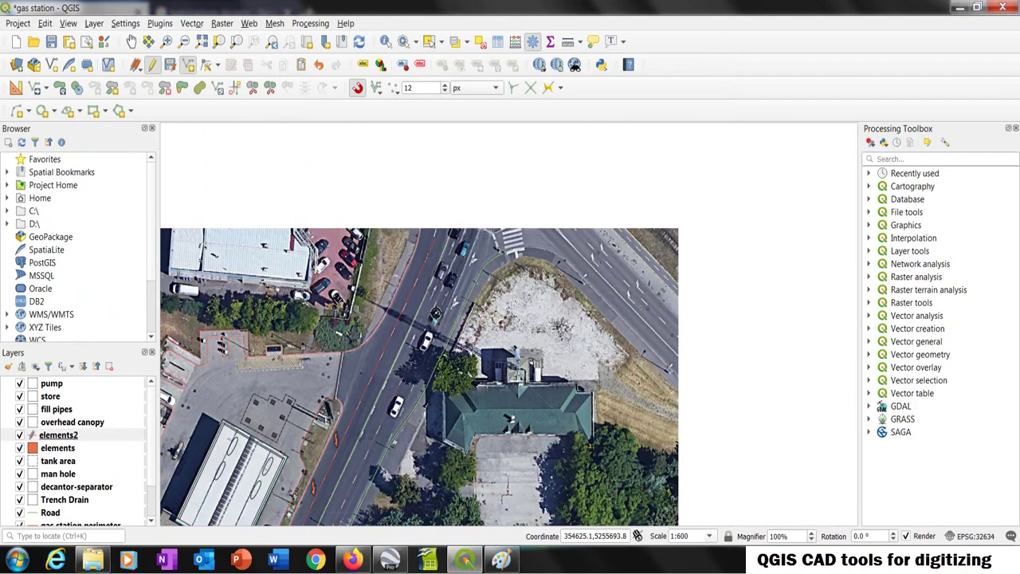
scroll(524, 194, "down", 1)
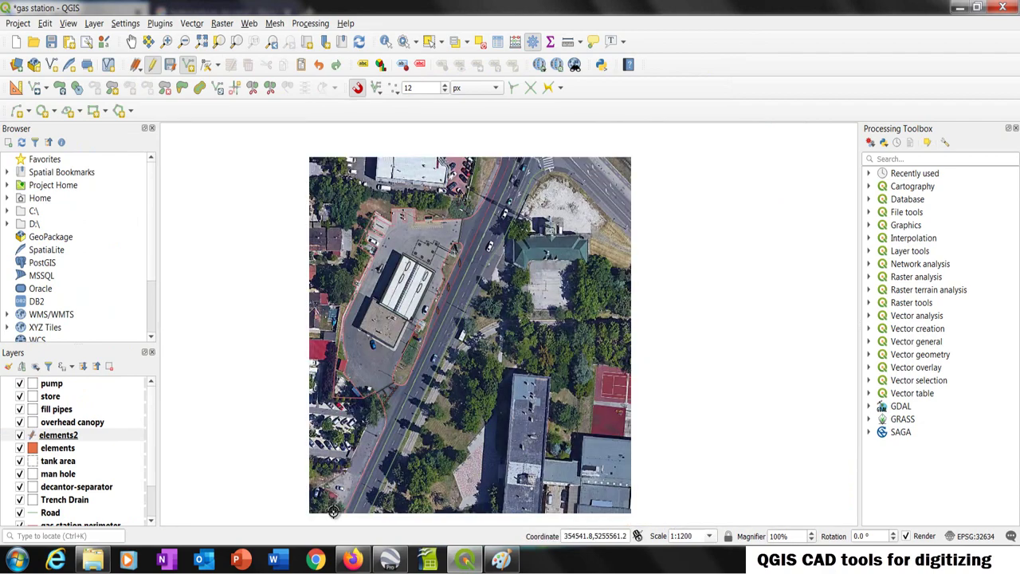
Trace the dashed lane dividers on the far side of the road as lines in the elements2 layer
scroll(442, 262, "up", 2)
scroll(392, 435, "down", 2)
scroll(441, 322, "up", 2)
scroll(442, 323, "down", 2)
scroll(475, 285, "up", 2)
scroll(475, 285, "down", 2)
scroll(502, 209, "up", 2)
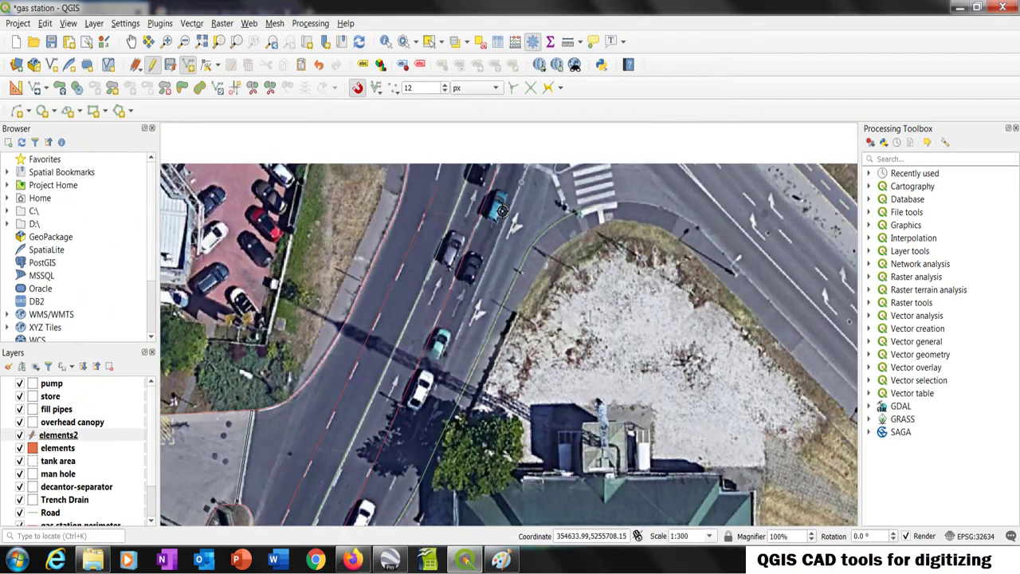
scroll(502, 209, "down", 2)
scroll(476, 247, "up", 2)
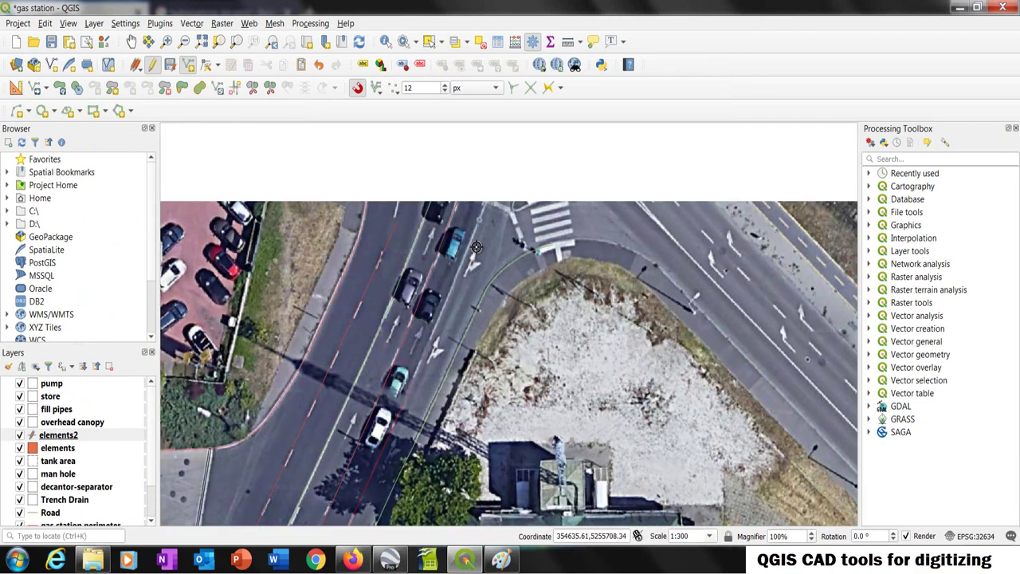
scroll(475, 247, "down", 3)
scroll(376, 314, "up", 3)
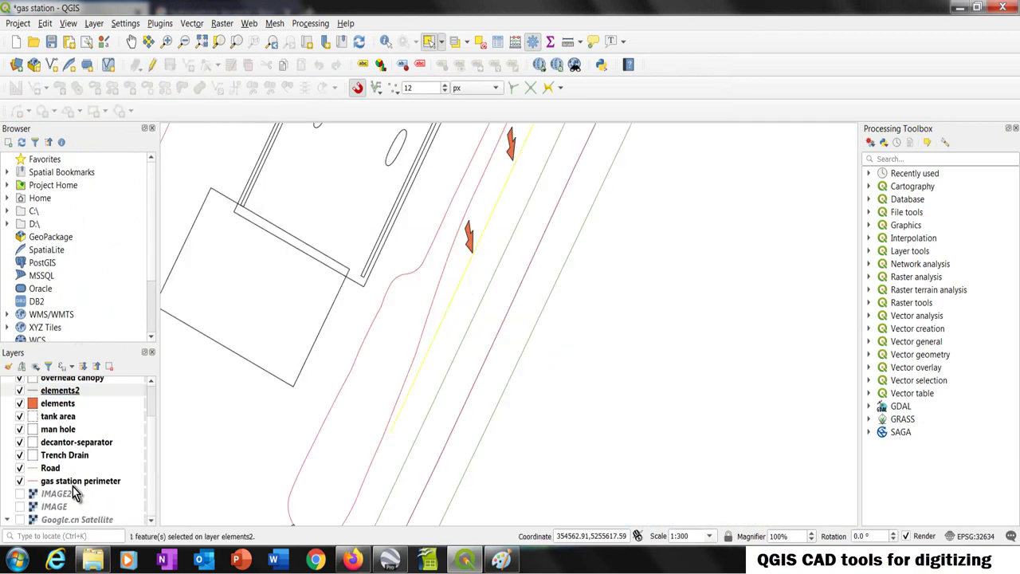
Style the elements2 layer's simple line with the Dash Line stroke and apply it
right_click(64, 390)
left_click(100, 382)
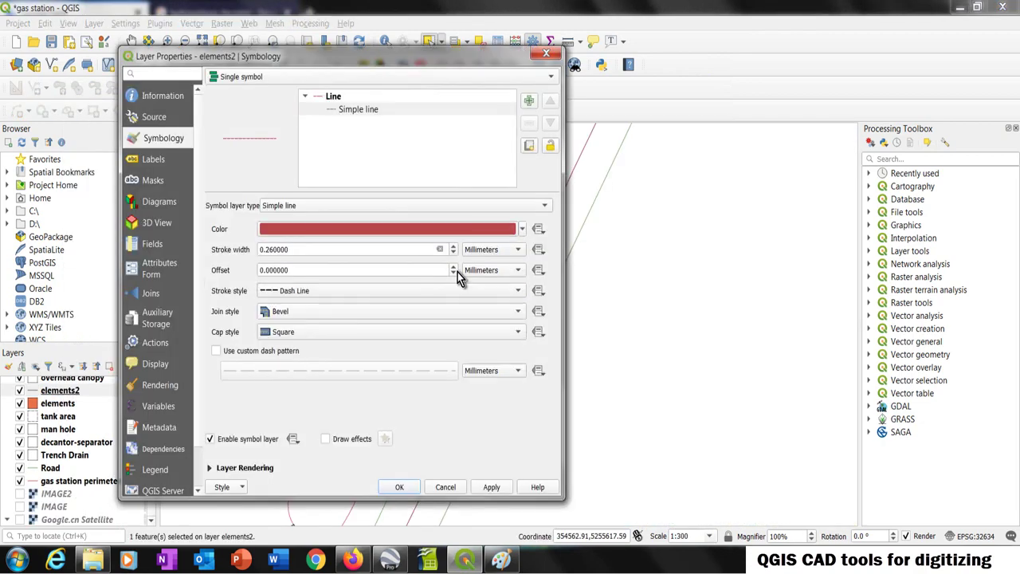
left_click_drag(319, 56, 730, 55)
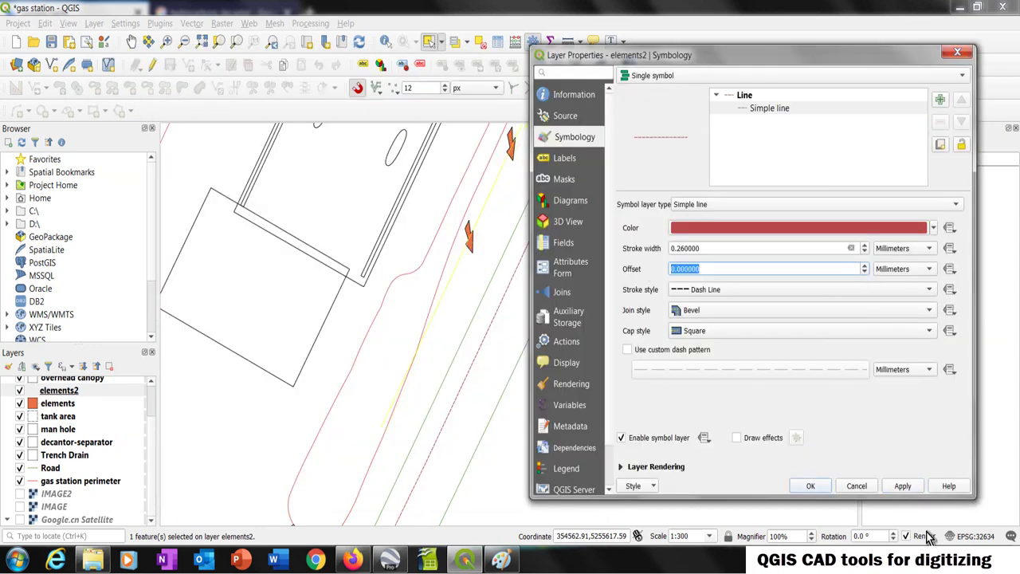
left_click(903, 487)
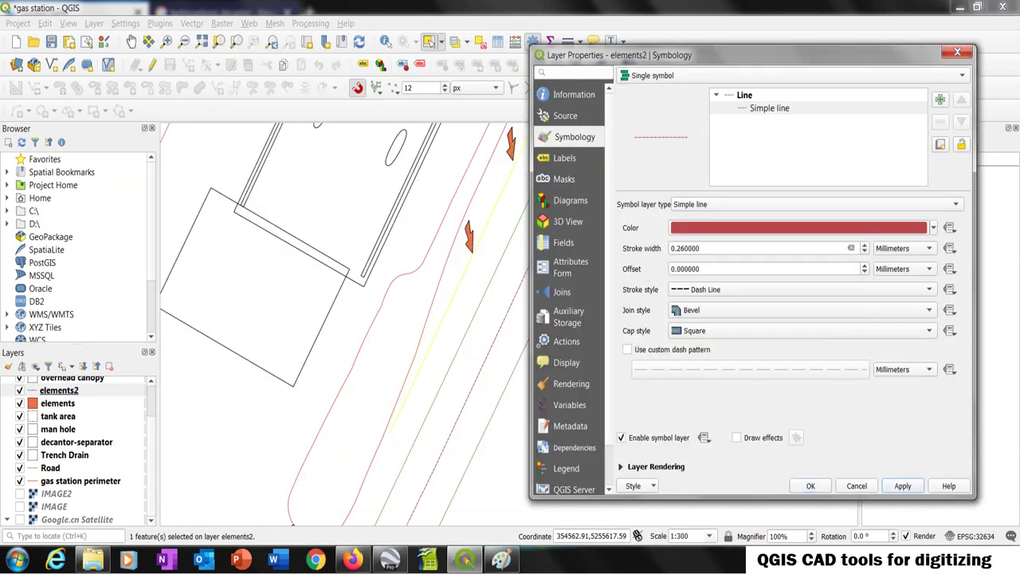
left_click(811, 485)
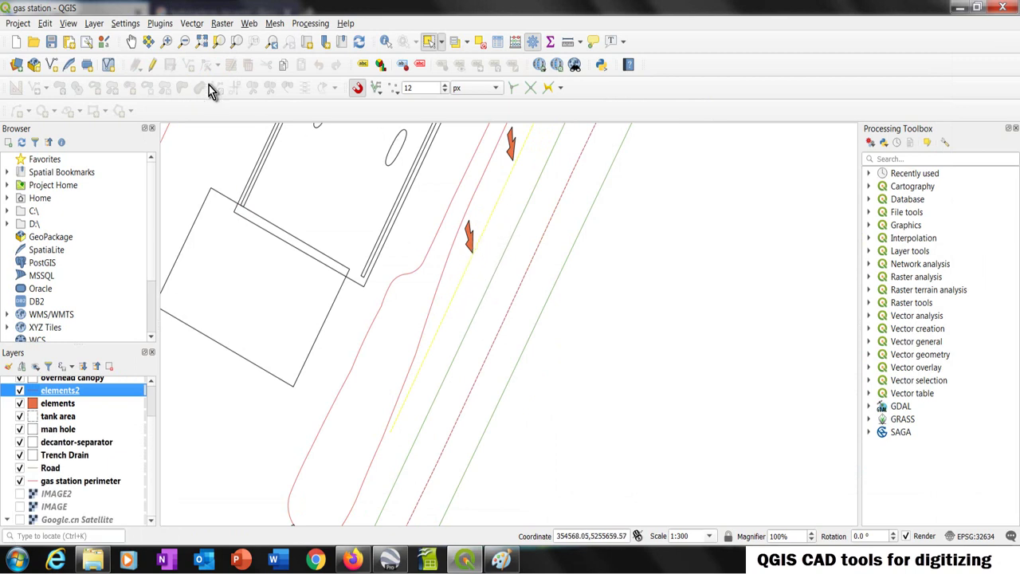
Enable a custom dash pattern for the elements2 line symbol, with a 3 mm space between dashes
right_click(69, 393)
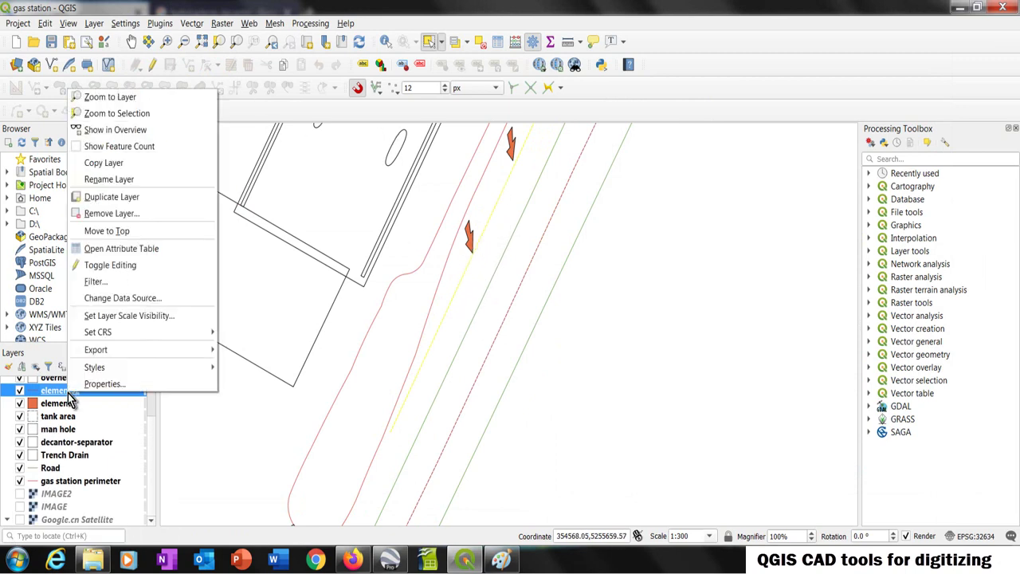
left_click(112, 384)
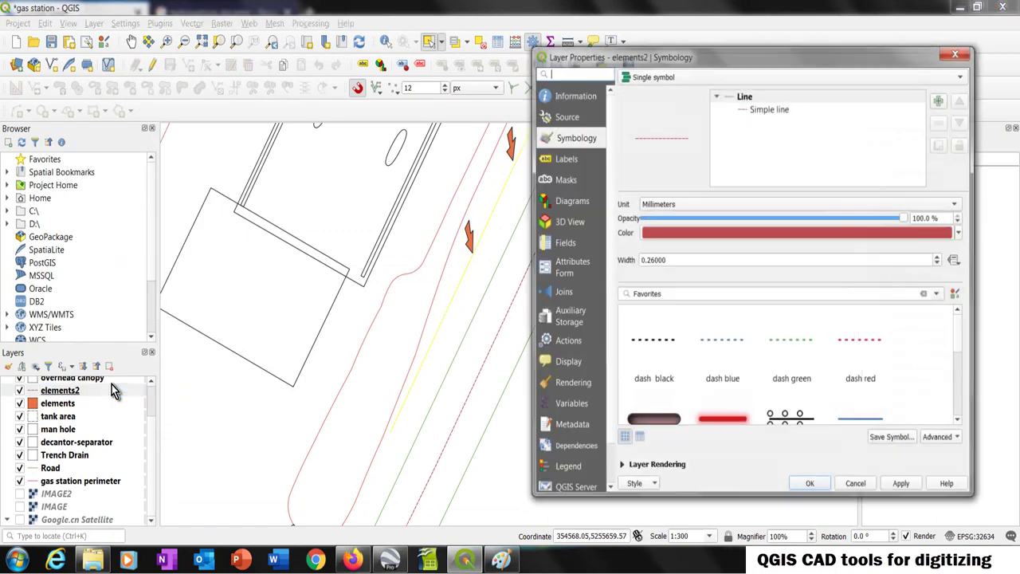
left_click(754, 107)
left_click(708, 290)
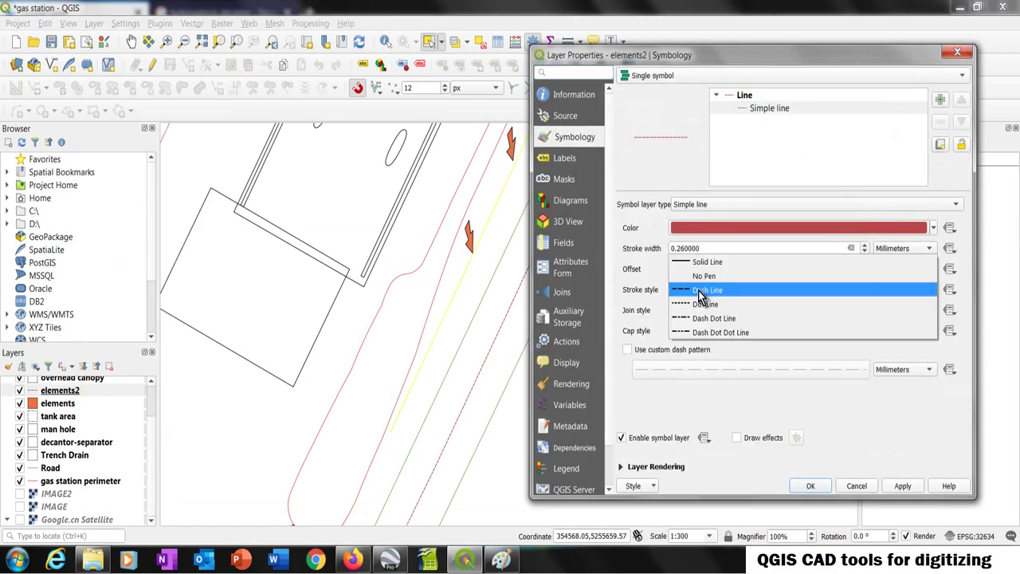
left_click(701, 295)
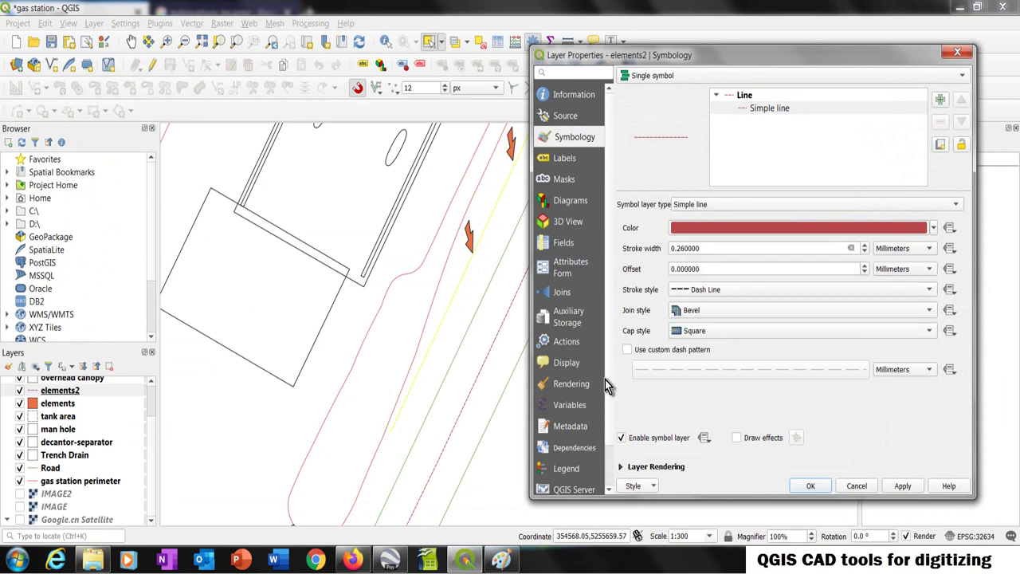
left_click(627, 351)
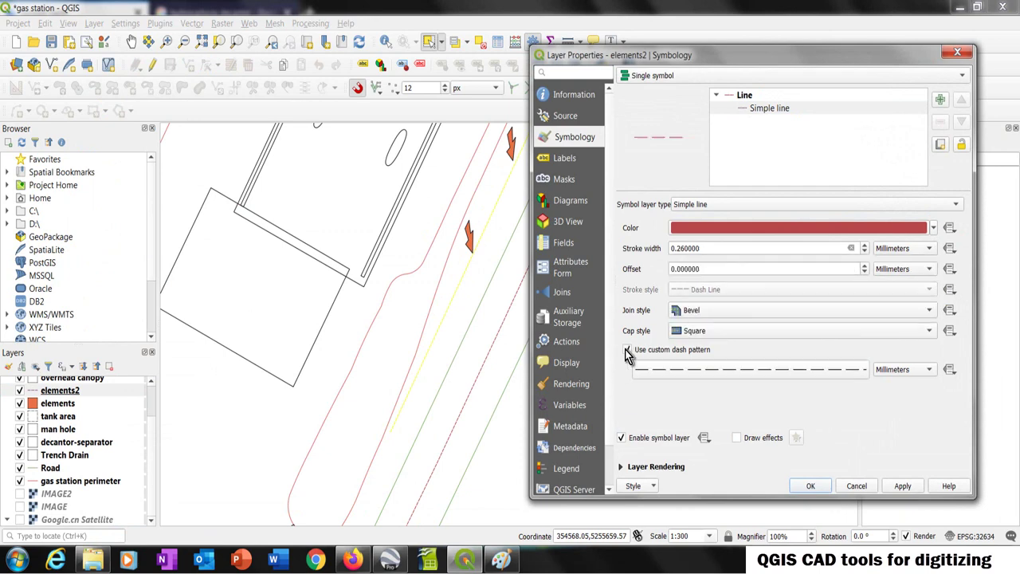
left_click(791, 371)
double_click(502, 196)
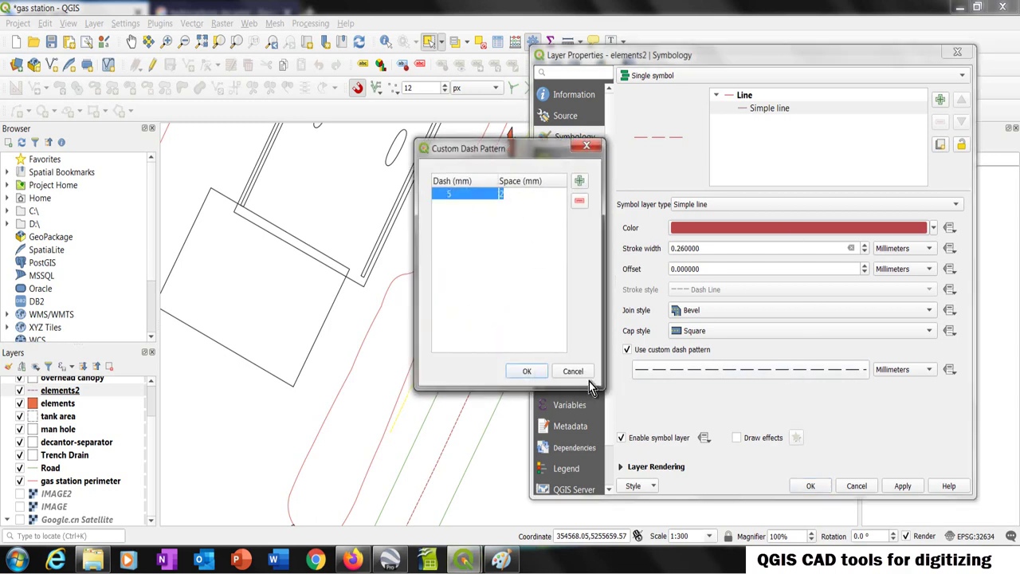
type("3")
left_click(527, 371)
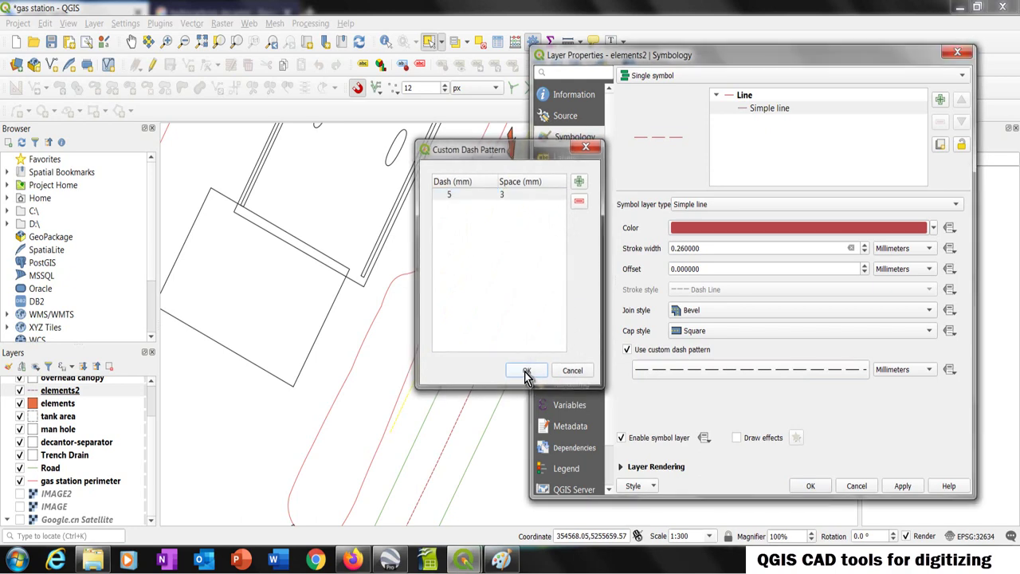
left_click(909, 488)
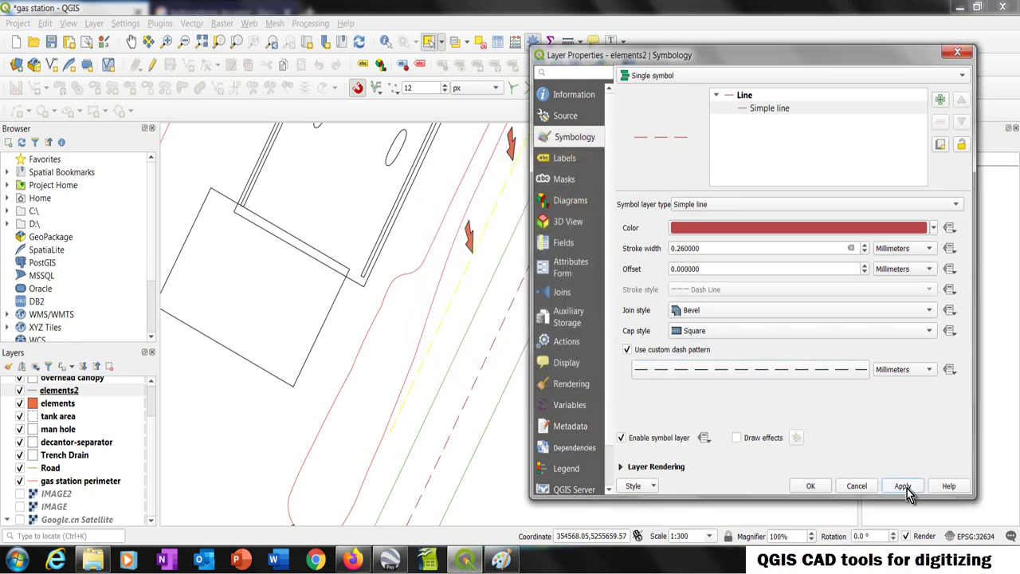
left_click(811, 486)
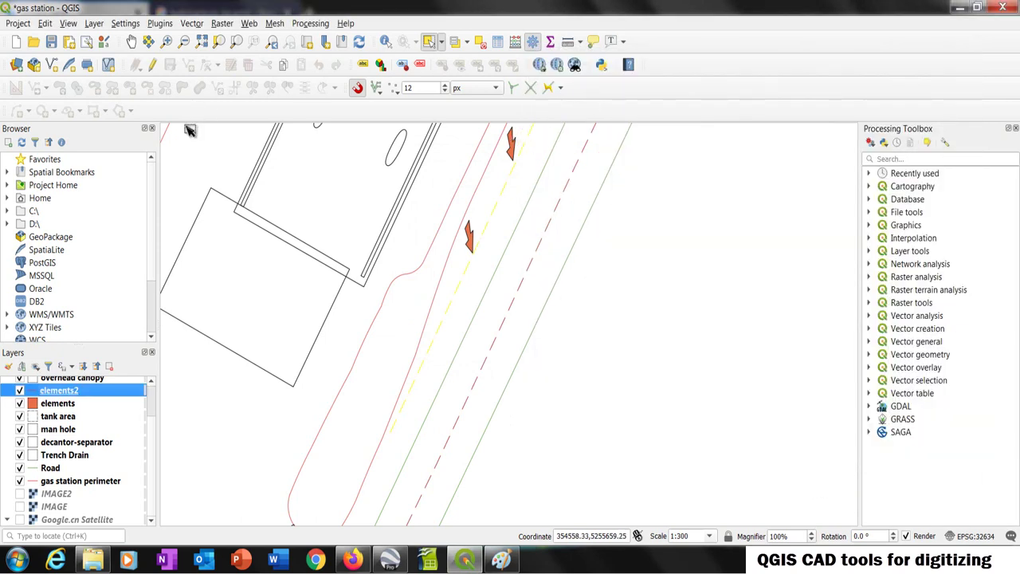
Deselect the highlighted lane divider in the elements2 layer
left_click(480, 41)
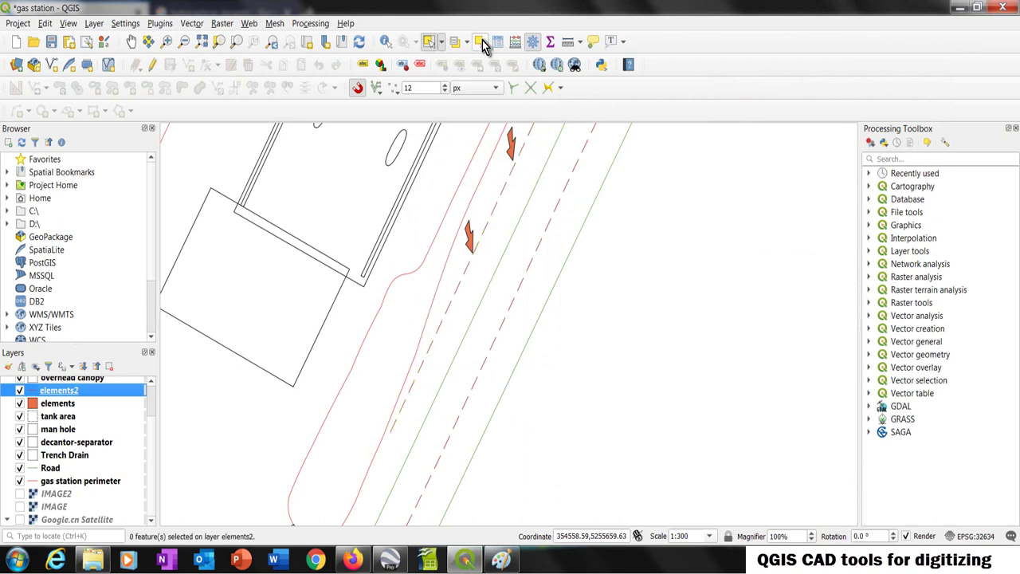
scroll(391, 418, "down", 1)
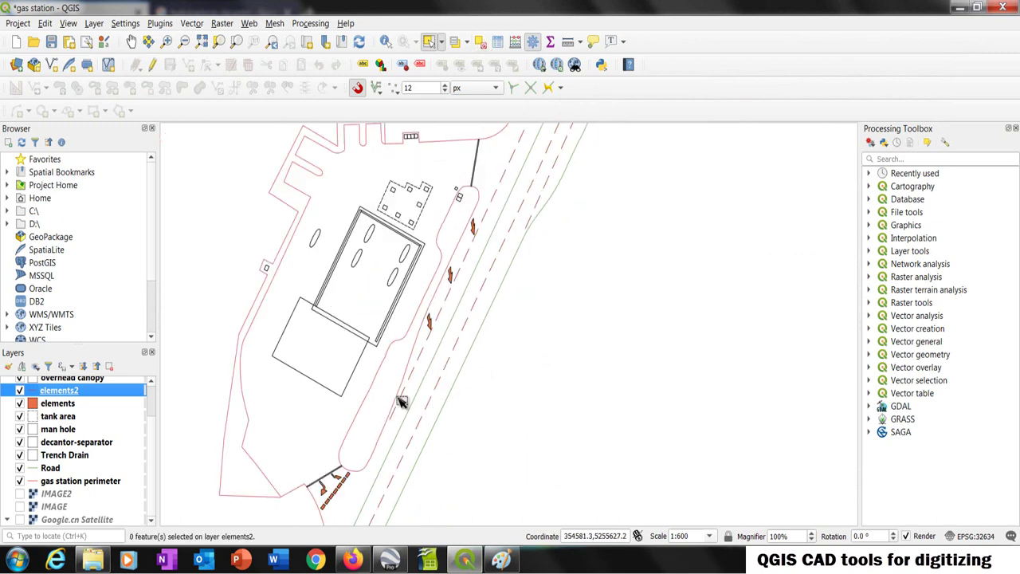
scroll(414, 399, "down", 1)
scroll(476, 291, "up", 1)
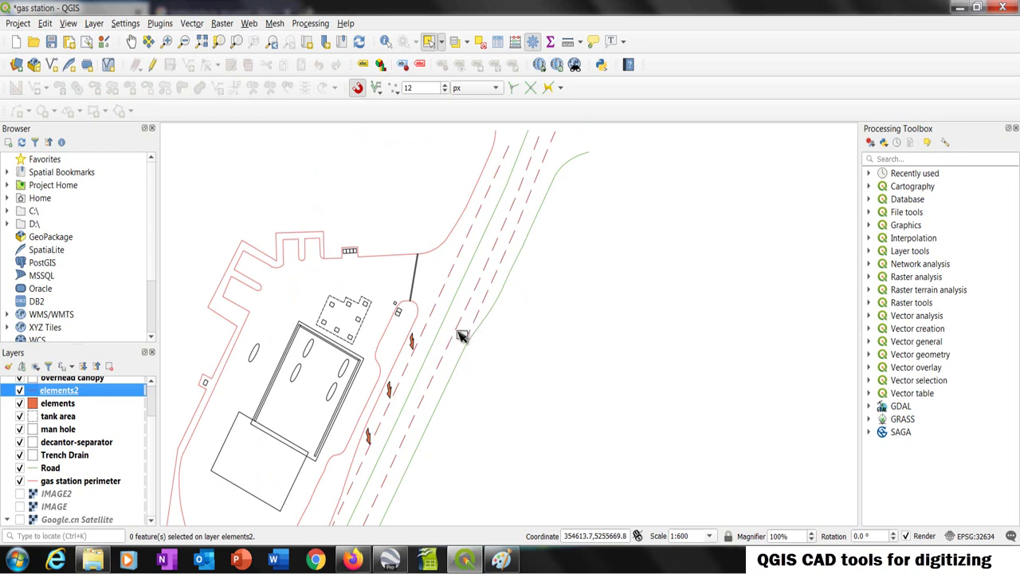
left_click(461, 335)
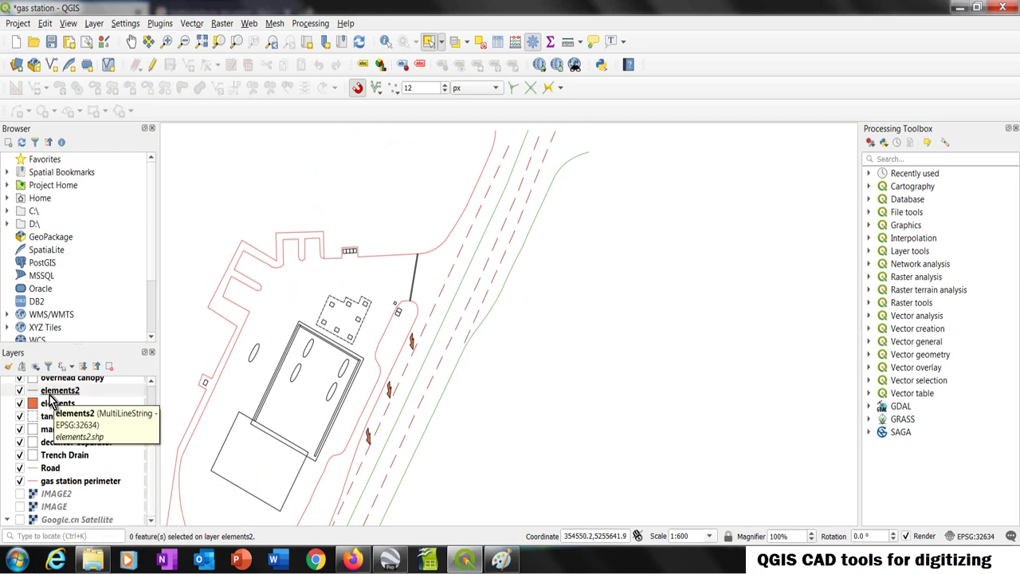
Set the custom dash pattern's space to 2 mm and the line color to black for the elements2 layer
left_click(51, 395)
double_click(50, 397)
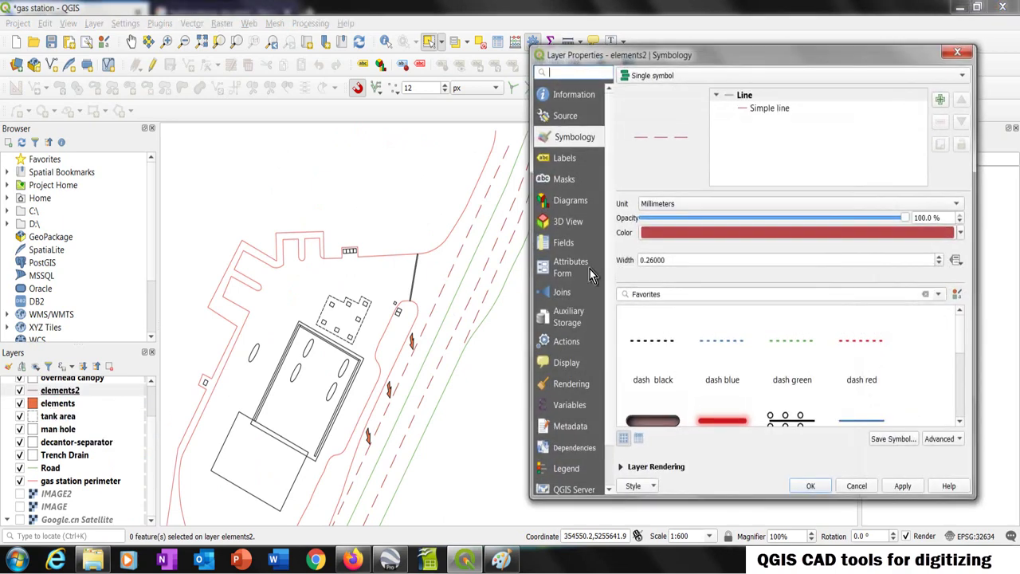
left_click(752, 99)
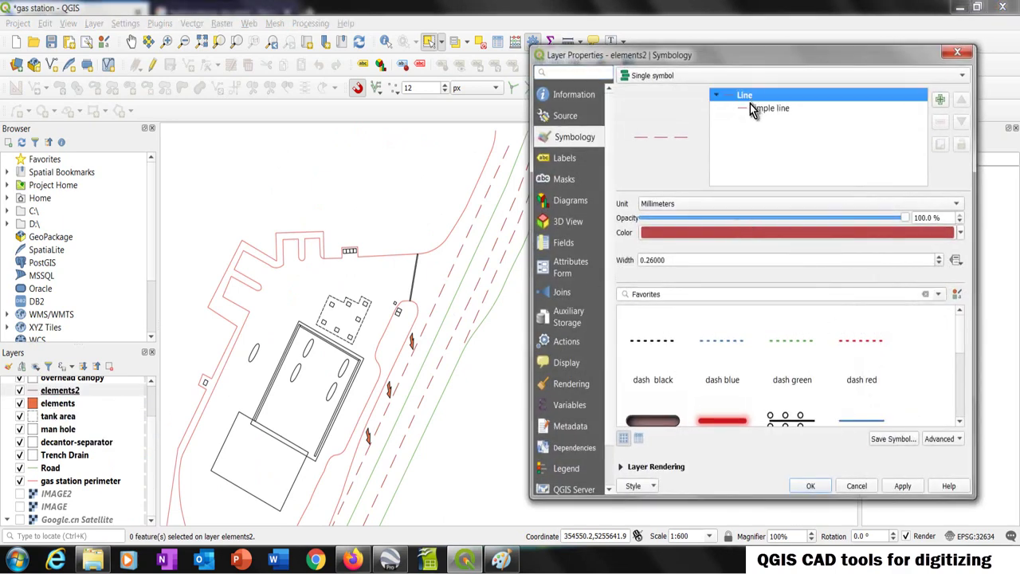
left_click(750, 107)
left_click(808, 370)
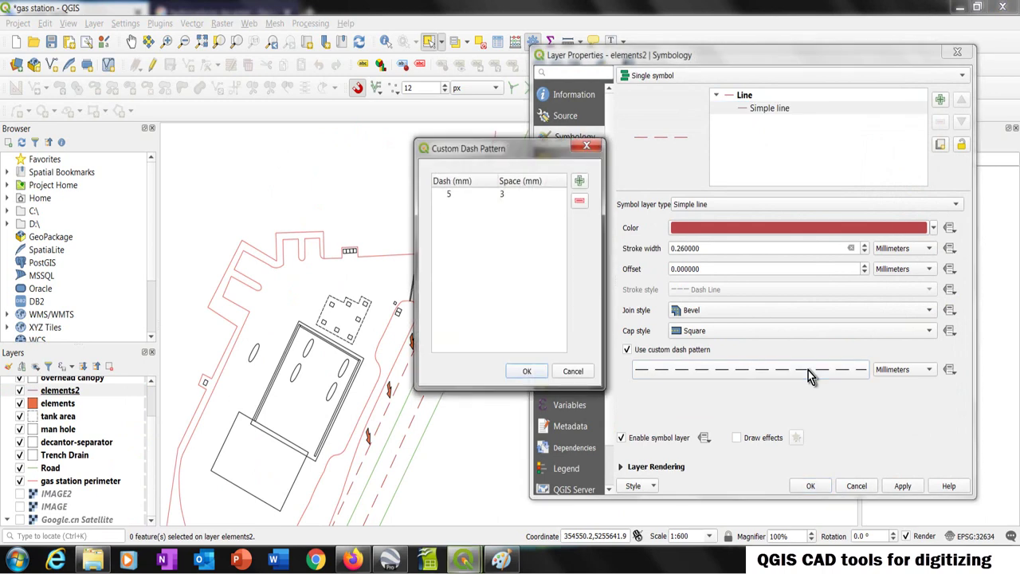
double_click(503, 196)
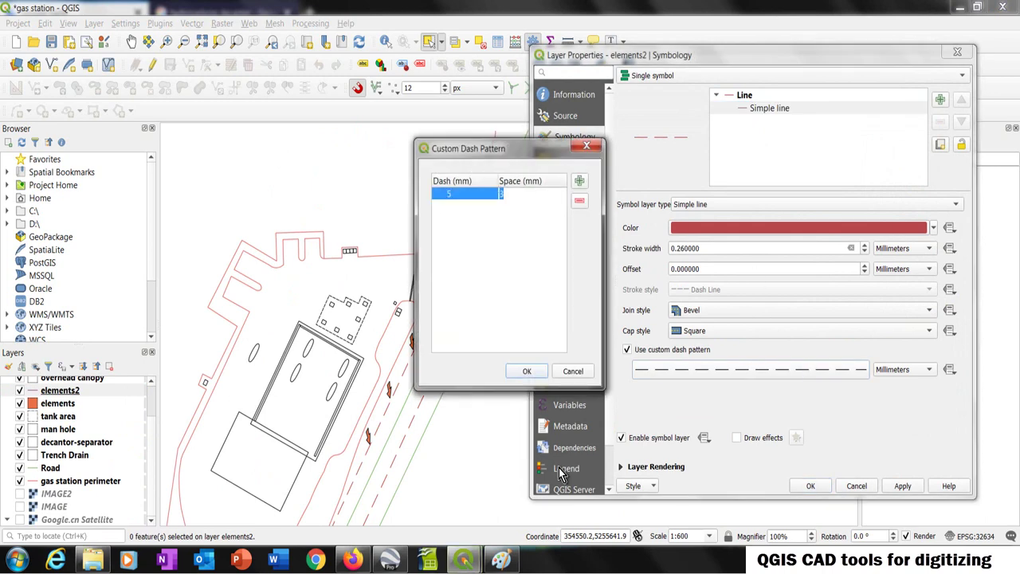
type("2")
left_click(526, 370)
left_click(902, 487)
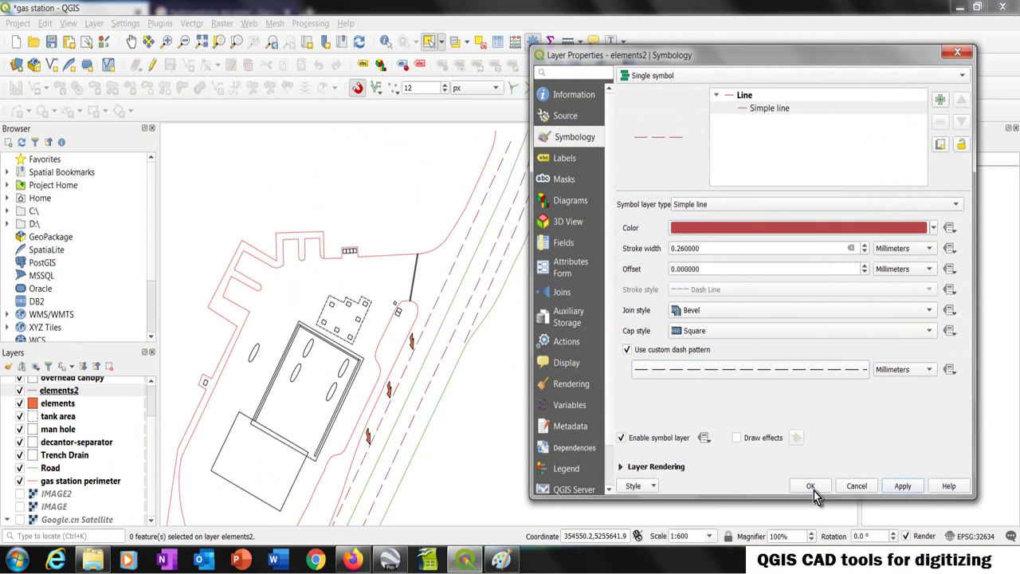
left_click(811, 485)
scroll(542, 333, "down", 1)
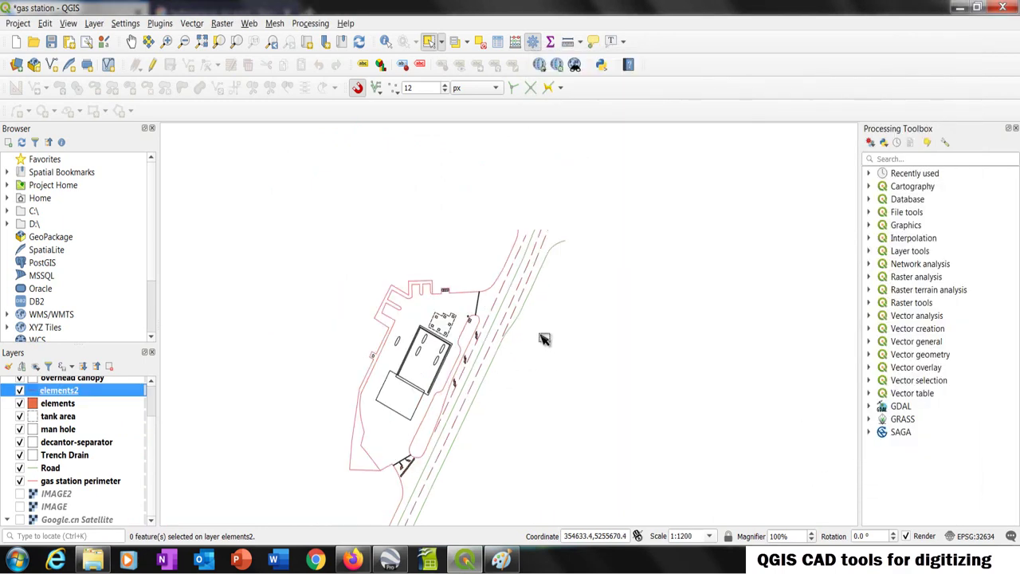
scroll(516, 367, "up", 1)
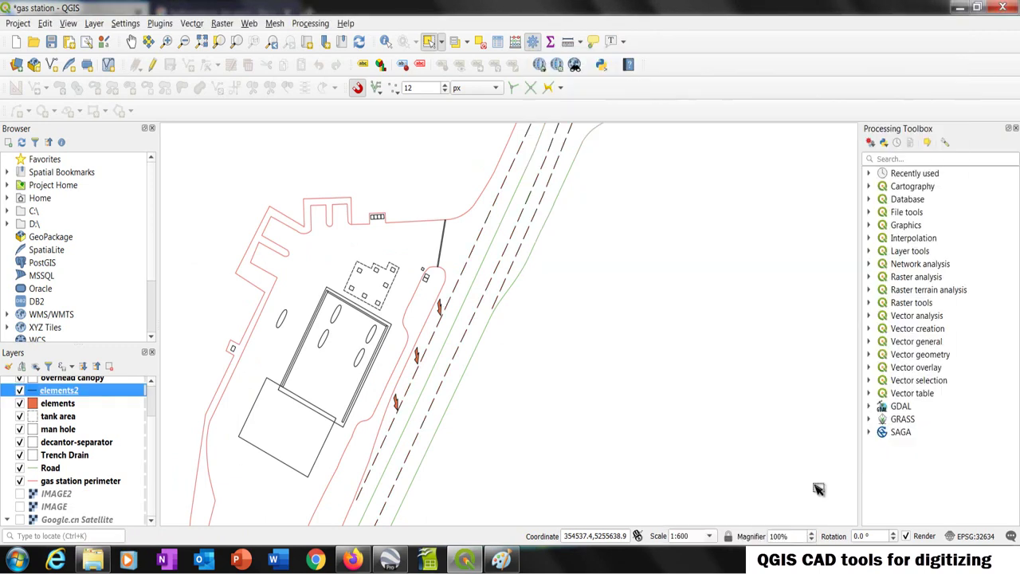
Remove the orange fill from the elements polygons and make the gas station perimeter line black
right_click(60, 404)
key("Escape")
double_click(81, 480)
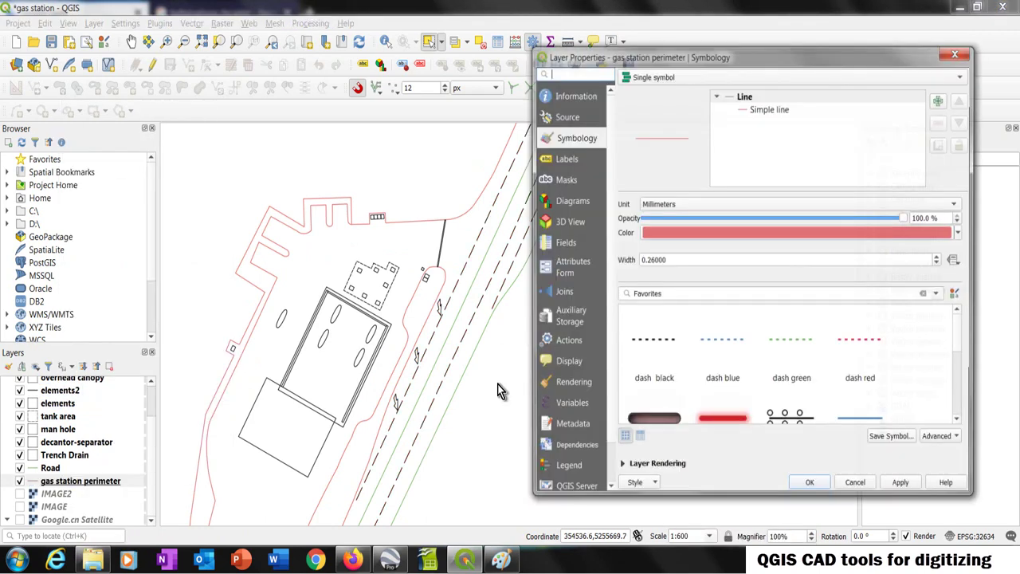
left_click(903, 488)
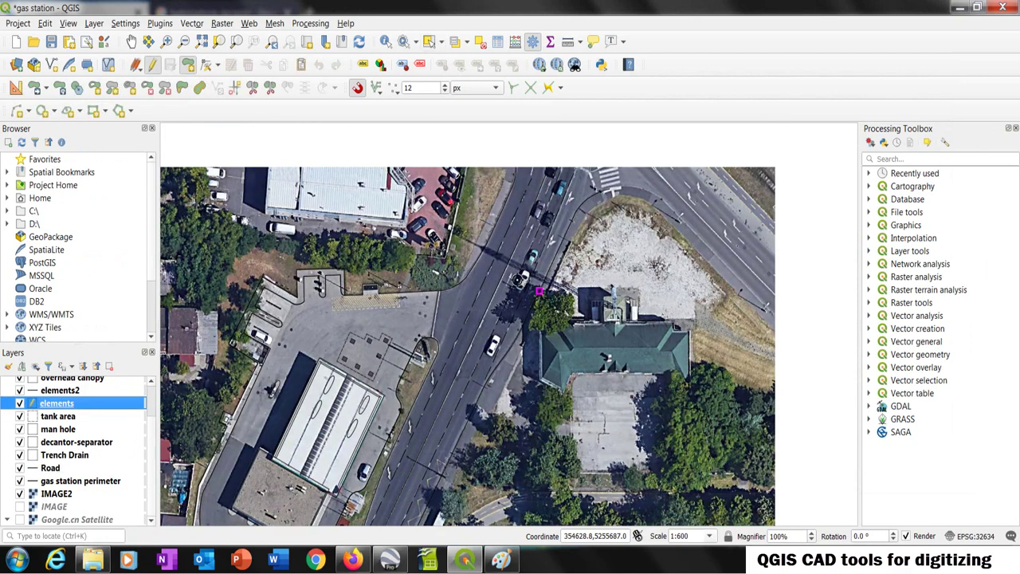
Trace the straight lane arrow beside the white car as a polygon in the elements layer
scroll(557, 216, "up", 5)
left_click(482, 335)
left_click(575, 137)
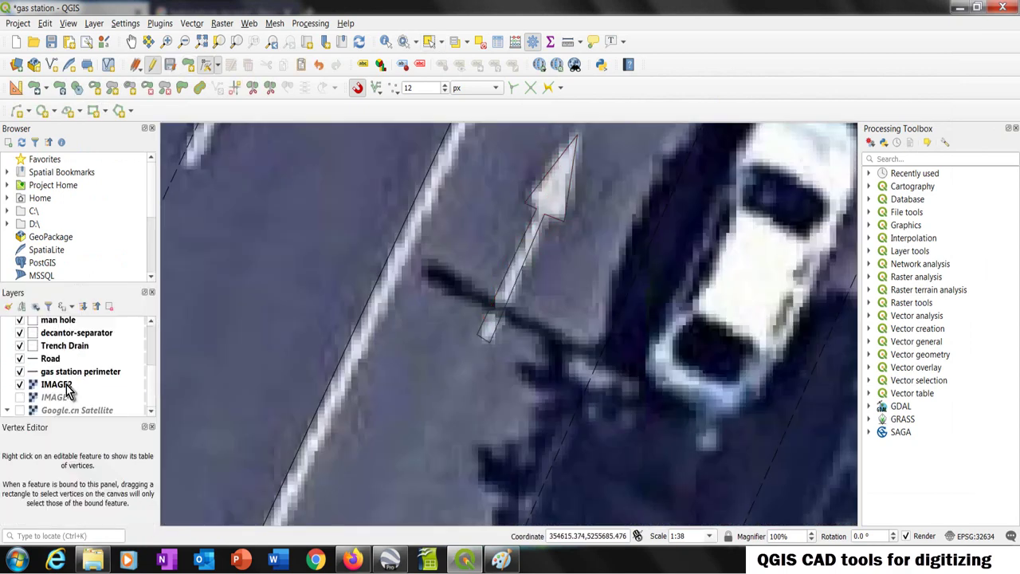
Check the traced arrow's outline with the IMAGE2 layer hidden, and show the image again
left_click(20, 385)
scroll(508, 326, "up", 2)
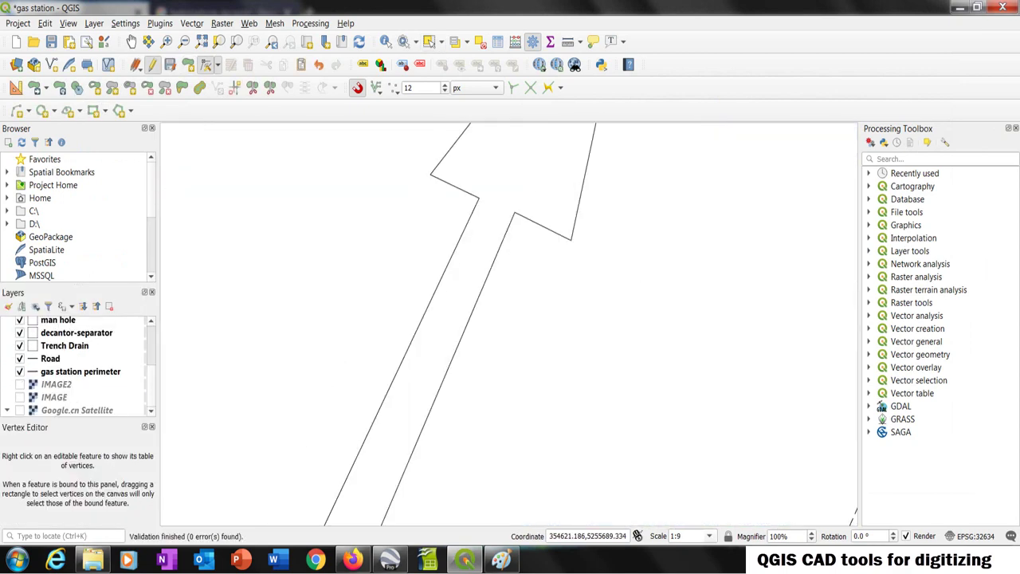
left_click(20, 384)
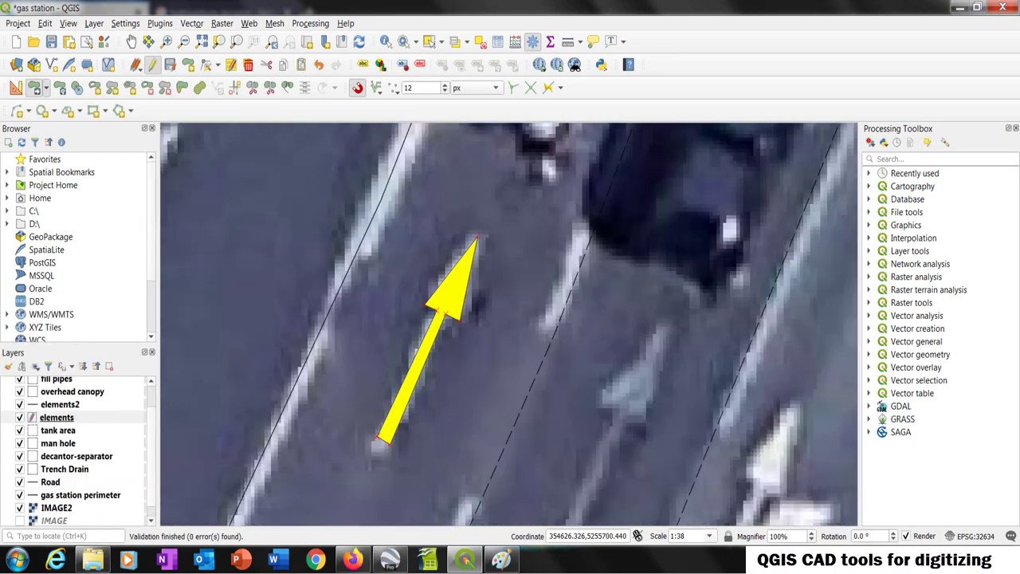
Paste a copy of the straight arrow and place it on the matching arrow in the adjacent lane
scroll(508, 325, "down", 2)
key("ctrl+v")
scroll(478, 502, "up", 1)
scroll(509, 325, "down", 1)
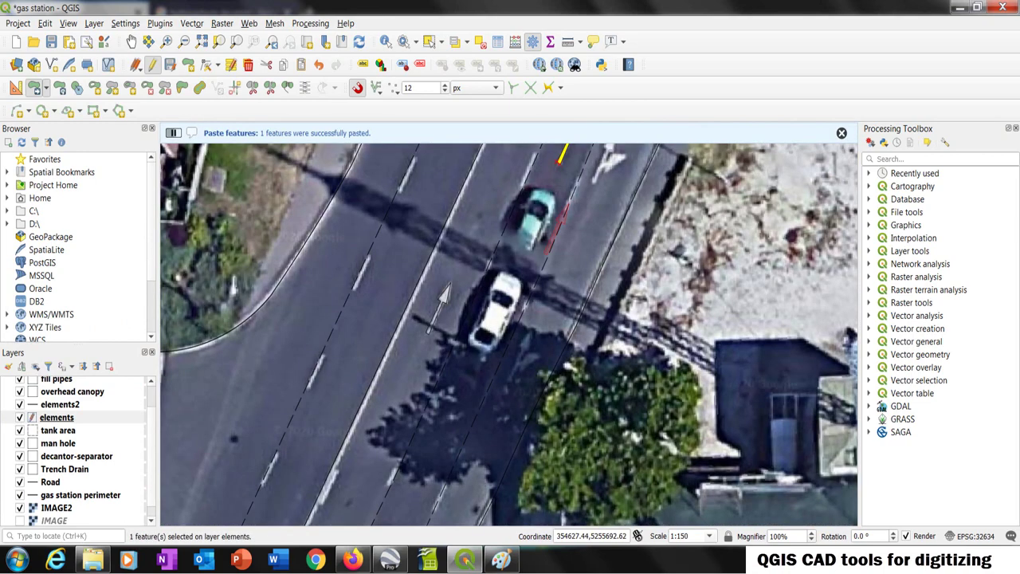
Trace the forked straight-and-right-turn arrow in the outer lane as a polygon in the elements layer
scroll(504, 274, "down", 2)
scroll(504, 274, "up", 3)
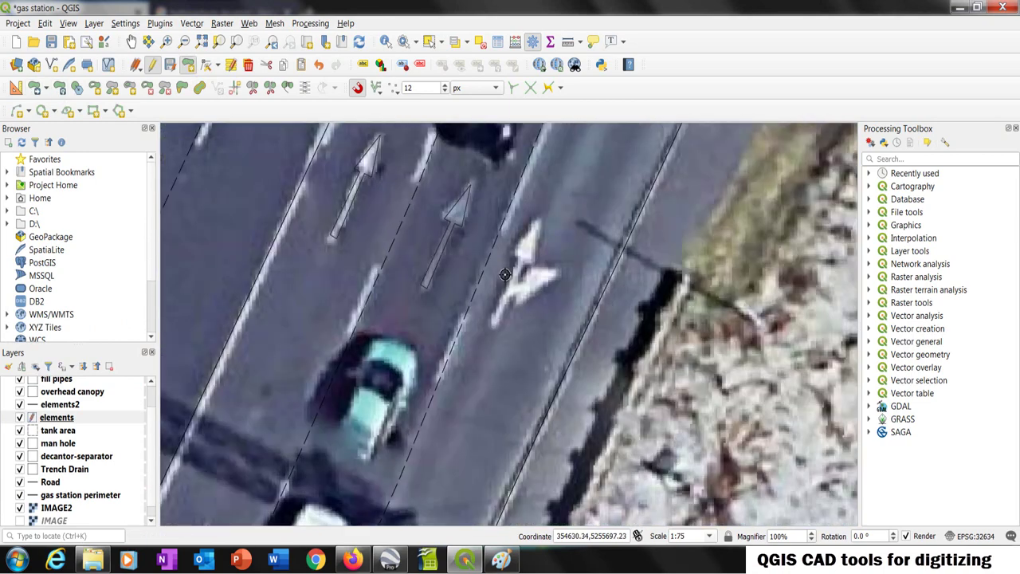
scroll(505, 274, "up", 1)
left_click(551, 263)
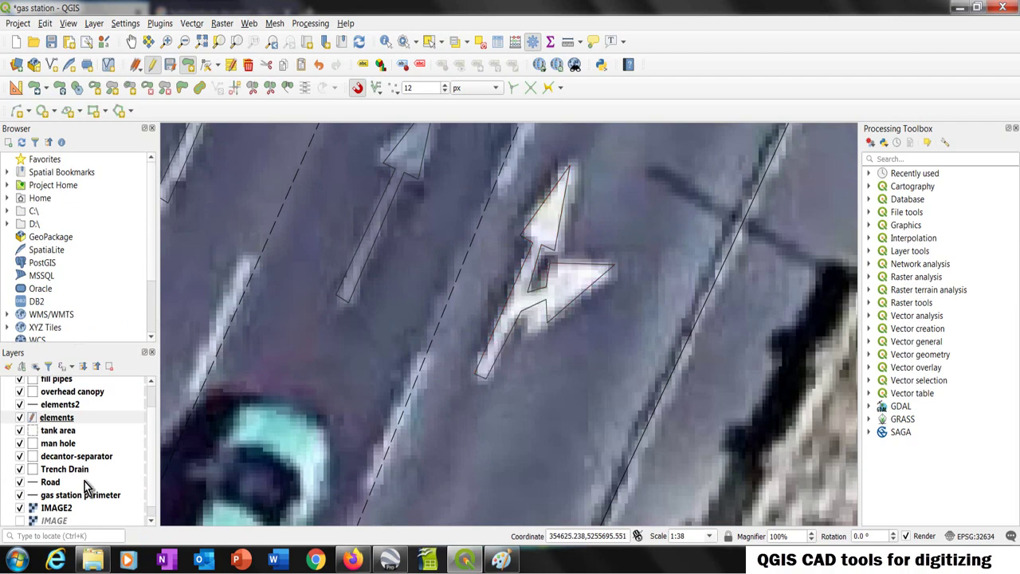
Paste a copy of the forked arrow in the elements layer and check the lane arrows with the IMAGE2 layer hidden
key("ctrl+v")
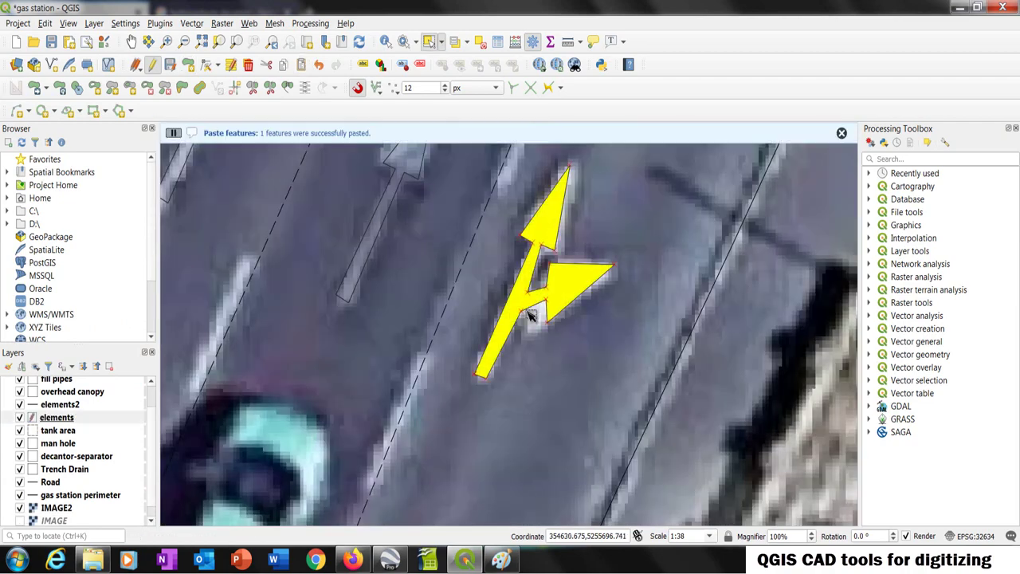
scroll(530, 315, "down", 2)
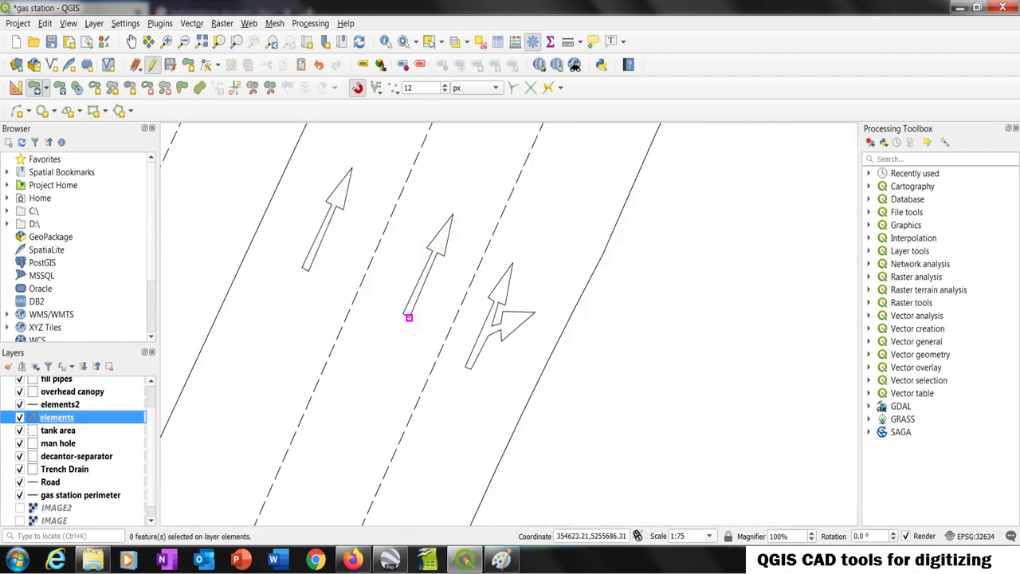
scroll(408, 317, "down", 3)
scroll(510, 323, "up", 2)
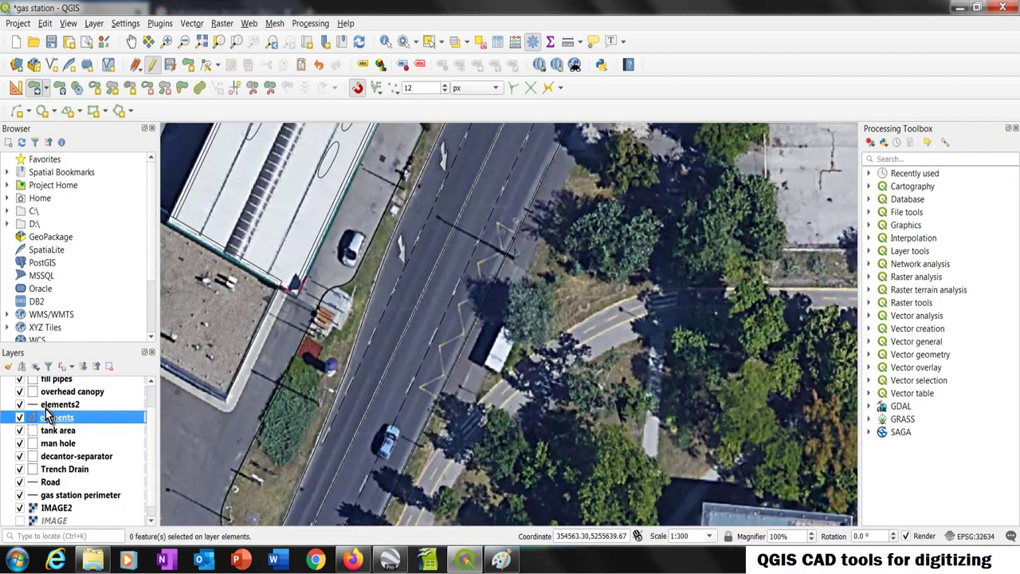
Trace the yellow zigzag markings along the road's outer lane as lines in the elements2 layer and review the plan with IMAGE2 hidden
left_click(59, 404)
scroll(489, 222, "up", 1)
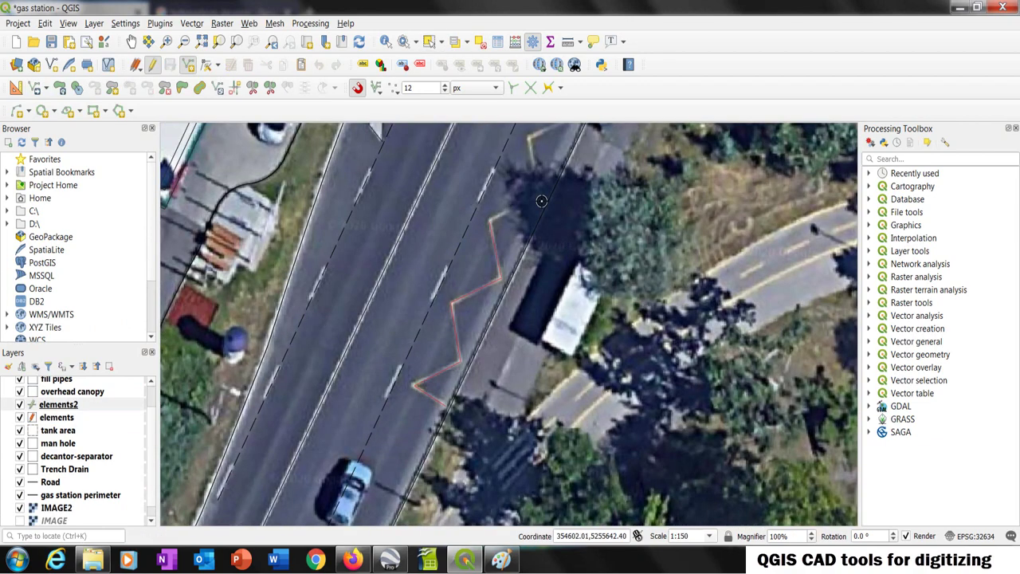
scroll(541, 201, "up", 1)
scroll(497, 259, "down", 2)
scroll(496, 259, "down", 1)
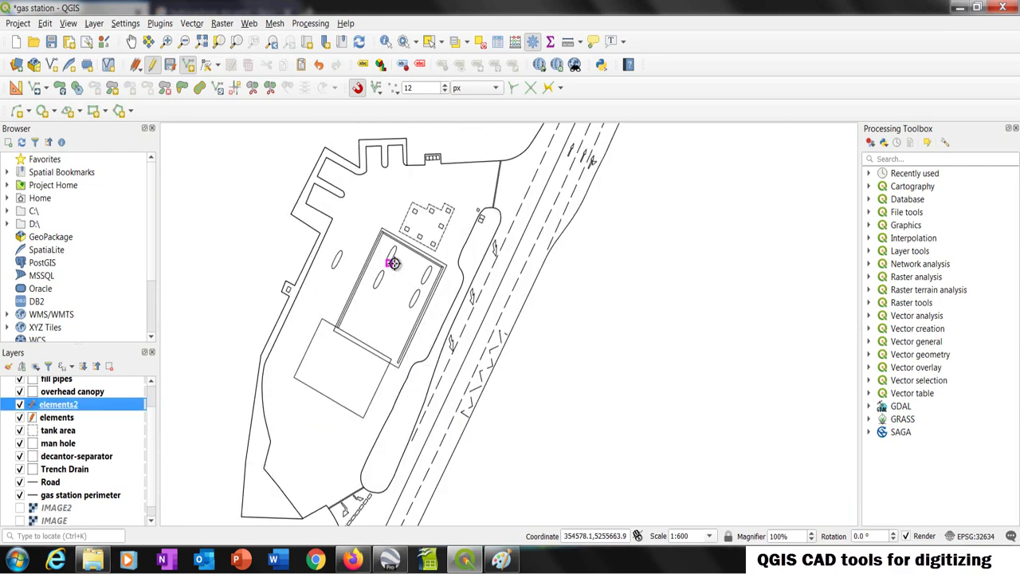
scroll(394, 263, "down", 1)
scroll(389, 260, "up", 1)
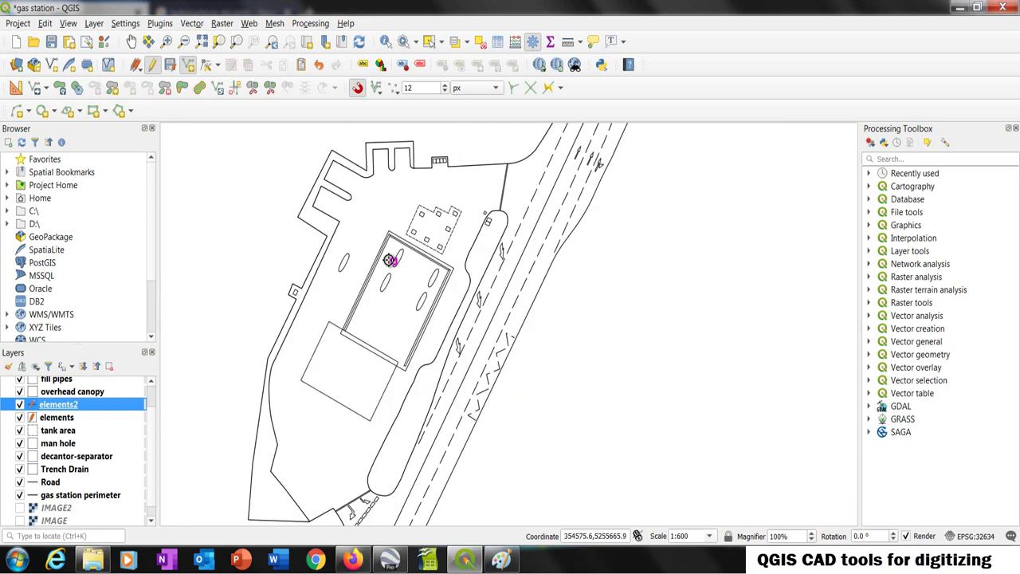